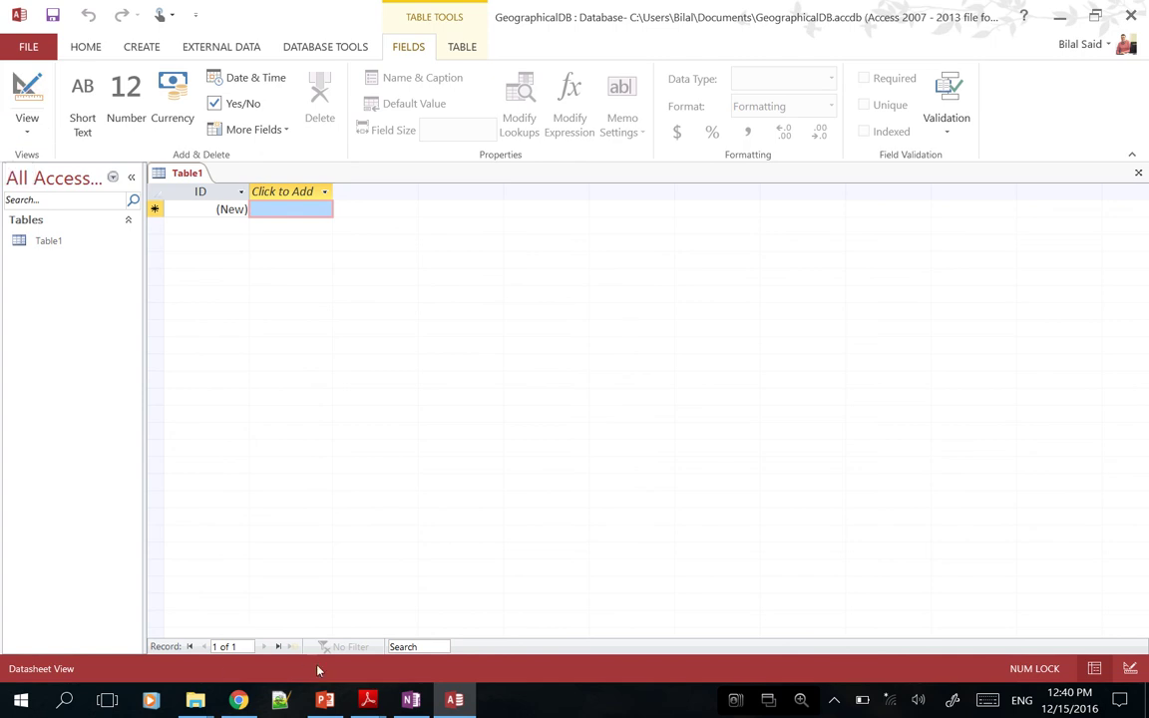
Review the handwritten relational schema in OneNote and the attributes dictionary in Access_Lab1.pdf
{"action": "key", "text": "alt+Tab"}
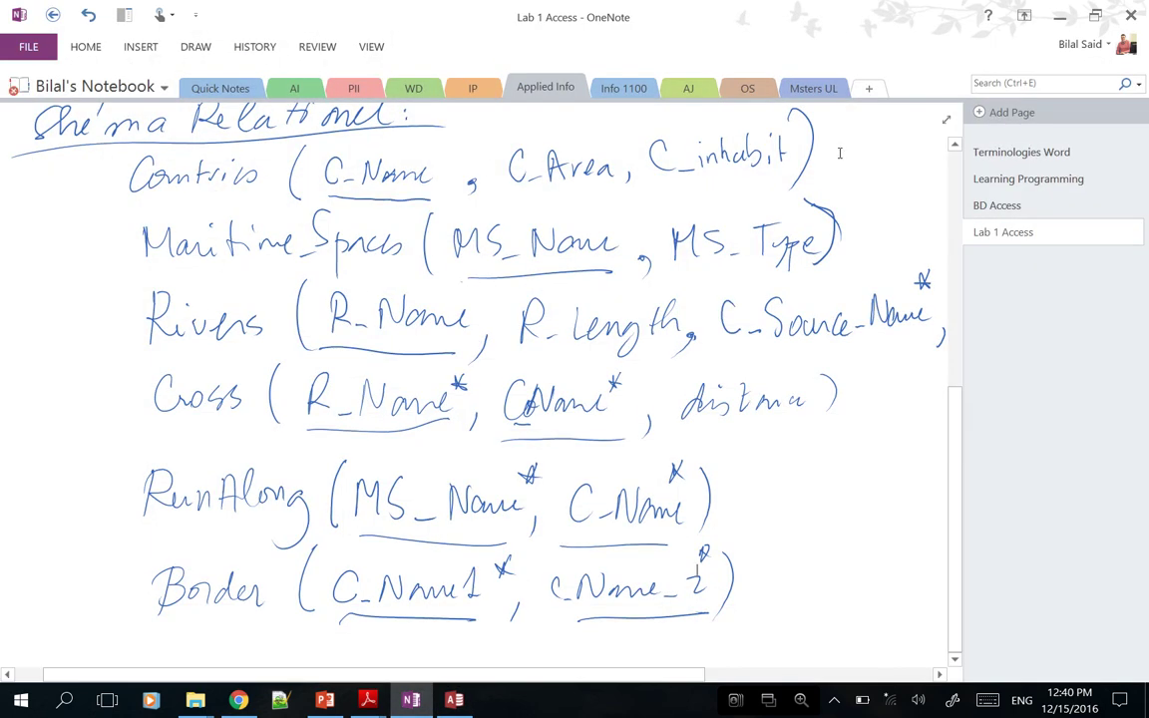
{"action": "mouse_move", "coordinate": [1063, 21]}
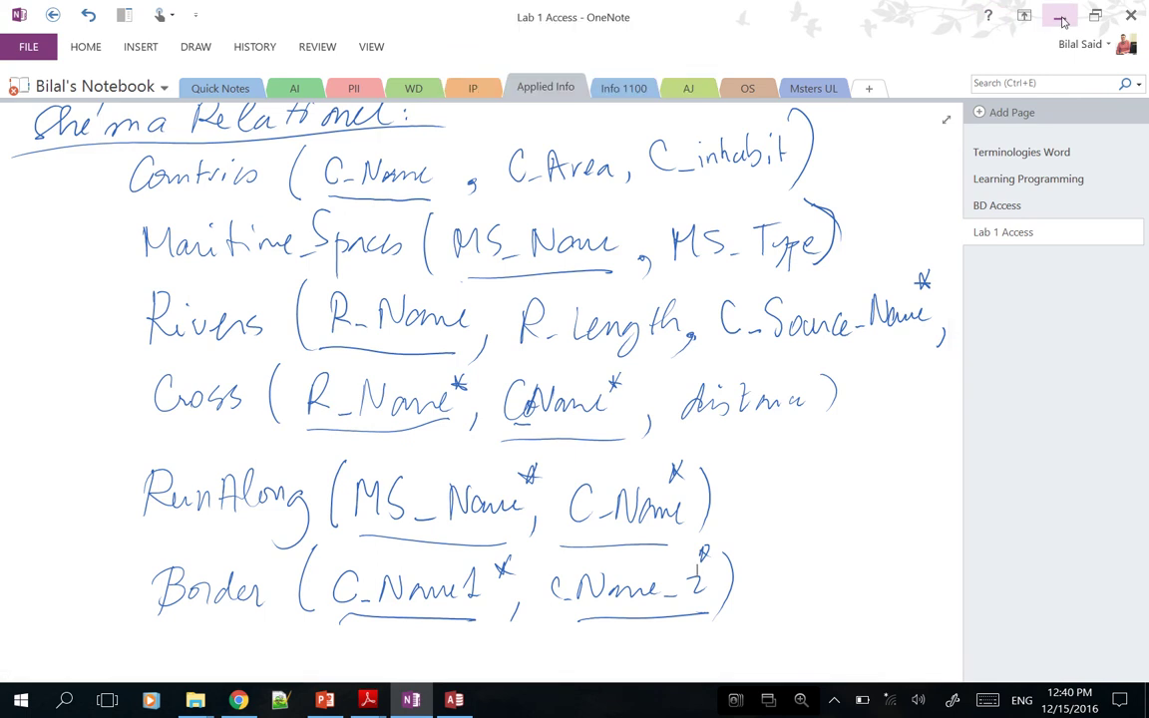
{"action": "mouse_move", "coordinate": [361, 703]}
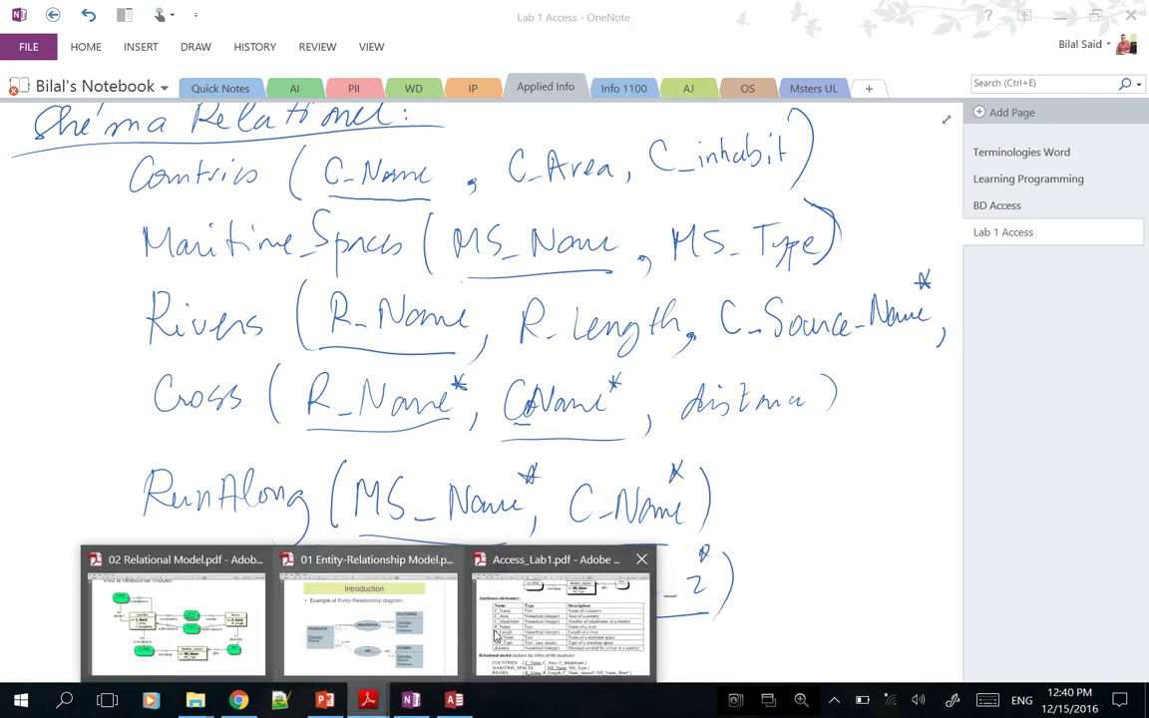
{"action": "left_click", "coordinate": [503, 553]}
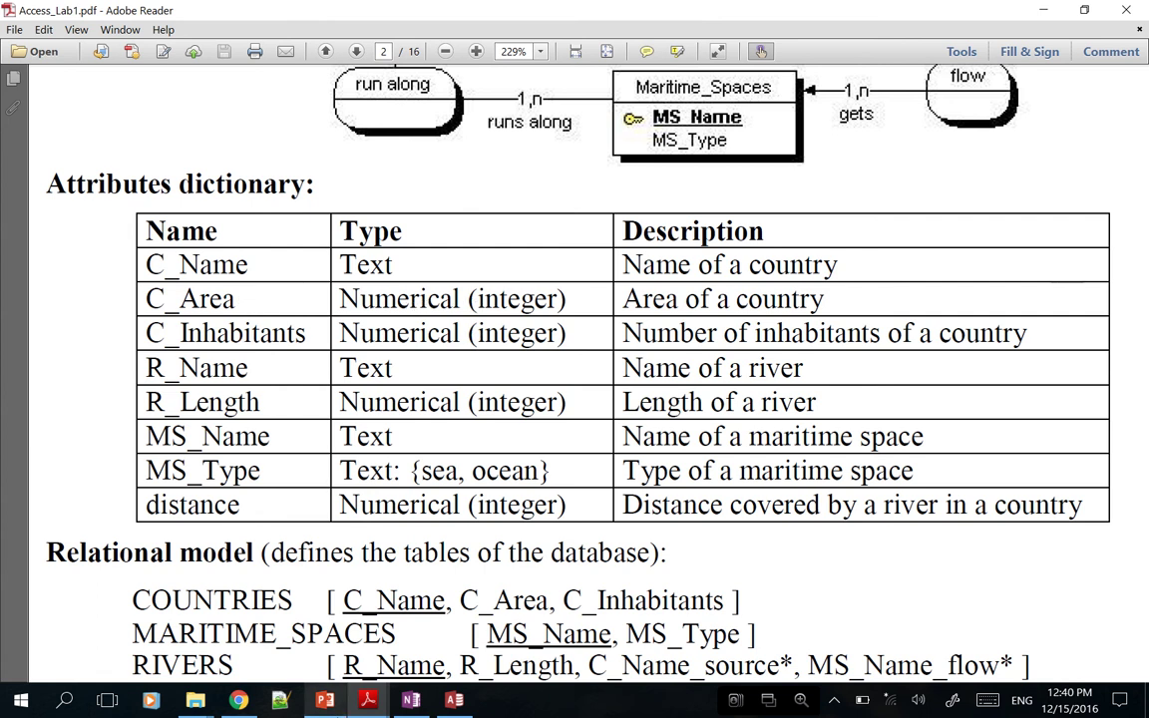
{"action": "left_click", "coordinate": [411, 700]}
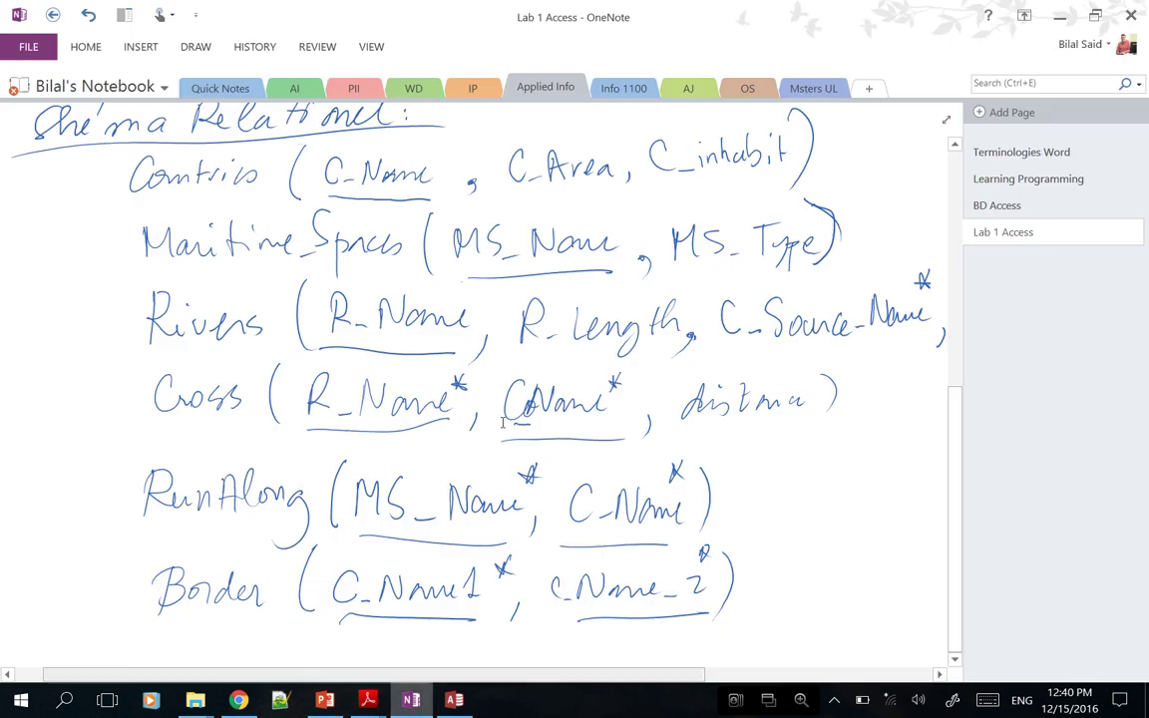
Switch back to Access and bring the new table into Design view, saving it as Countries
{"action": "left_click", "coordinate": [454, 700]}
{"action": "left_click", "coordinate": [27, 95]}
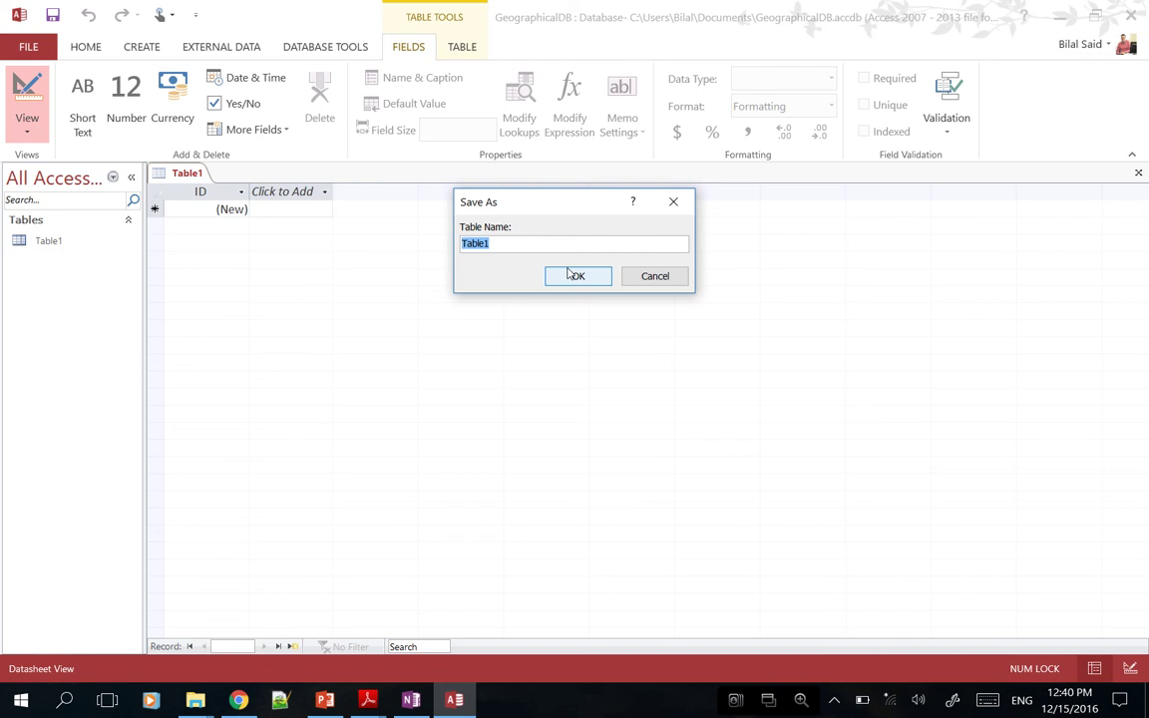
{"action": "type", "text": "Countries"}
{"action": "left_click", "coordinate": [568, 272]}
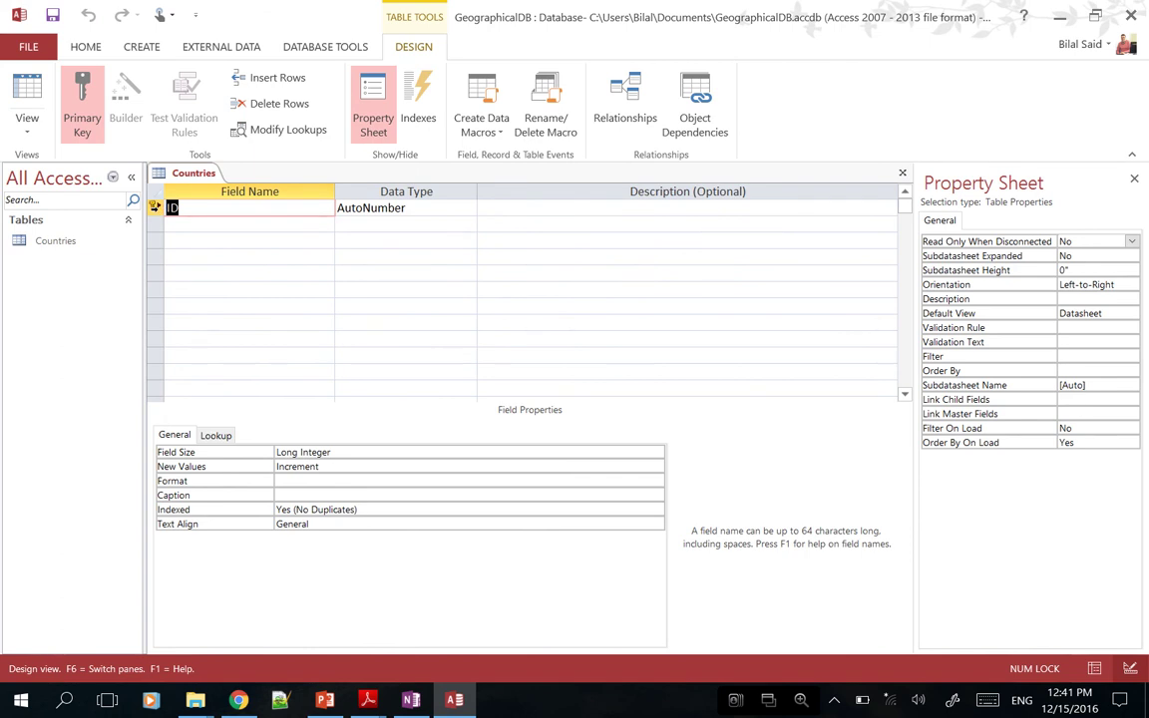
Delete the ID field together with its primary key from the Countries table
{"action": "mouse_move", "coordinate": [156, 206]}
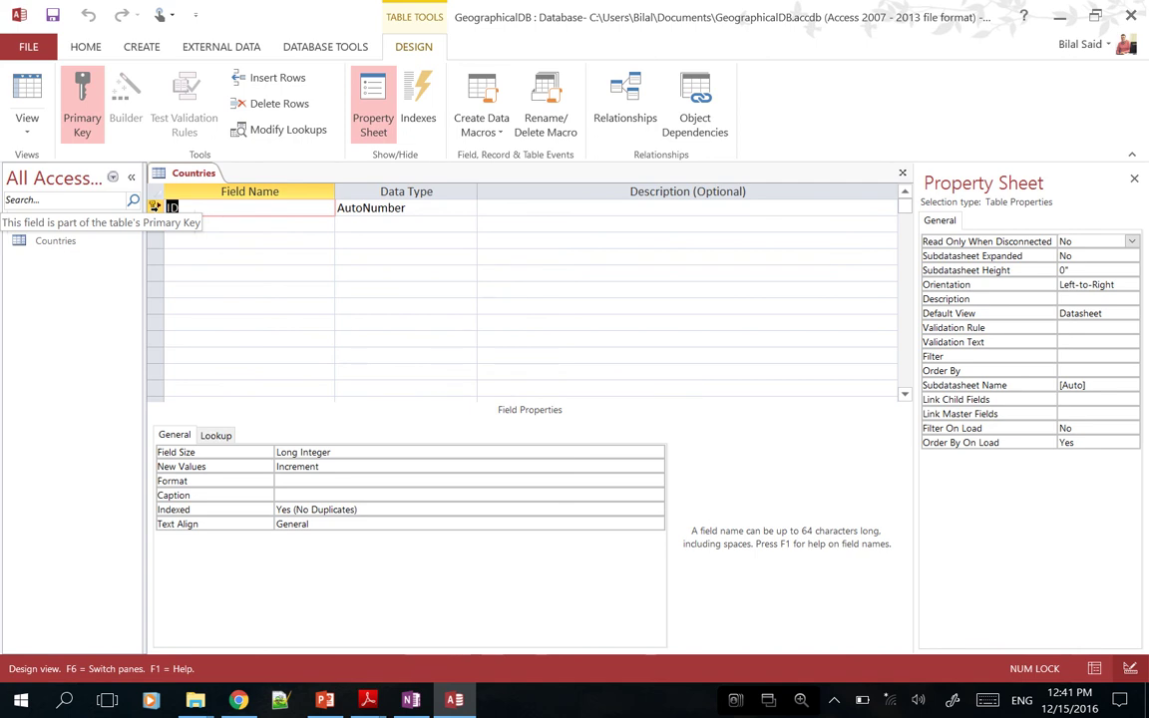
{"action": "left_click", "coordinate": [160, 206]}
{"action": "right_click", "coordinate": [161, 206]}
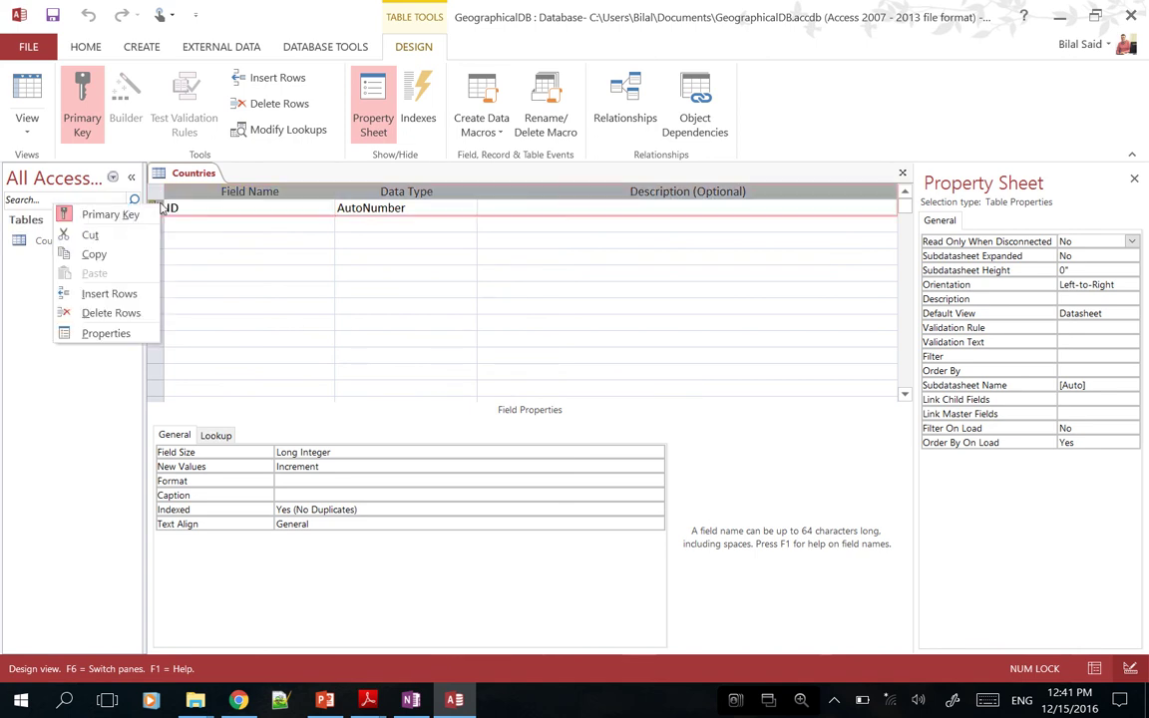
{"action": "left_click", "coordinate": [114, 309]}
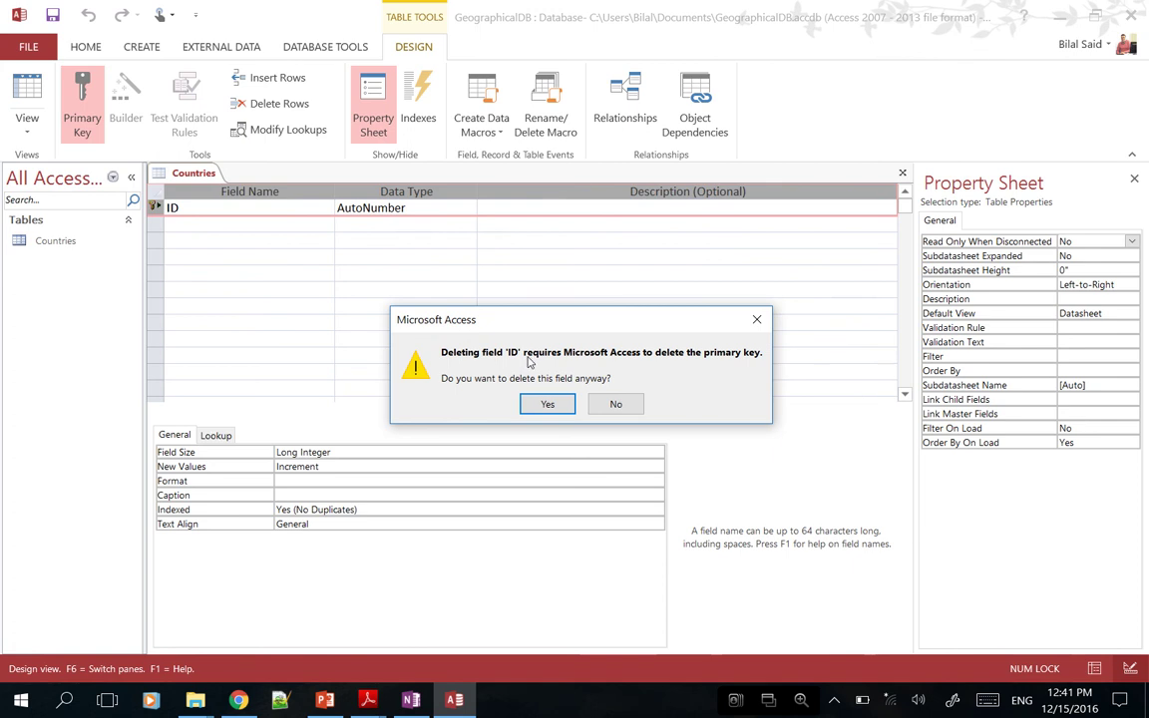
{"action": "left_click", "coordinate": [548, 404]}
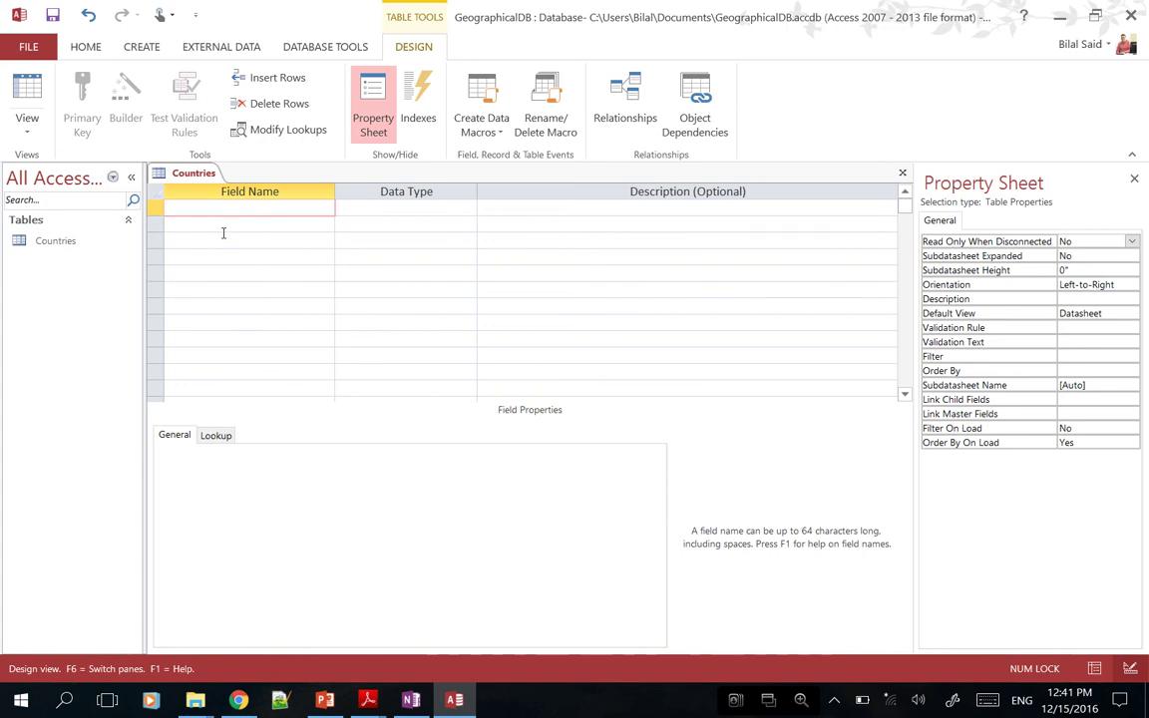
Add a Short Text field named C_Name with the description "Nom du pays..."
{"action": "type", "text": "C_Name"}
{"action": "key", "text": "Tab"}
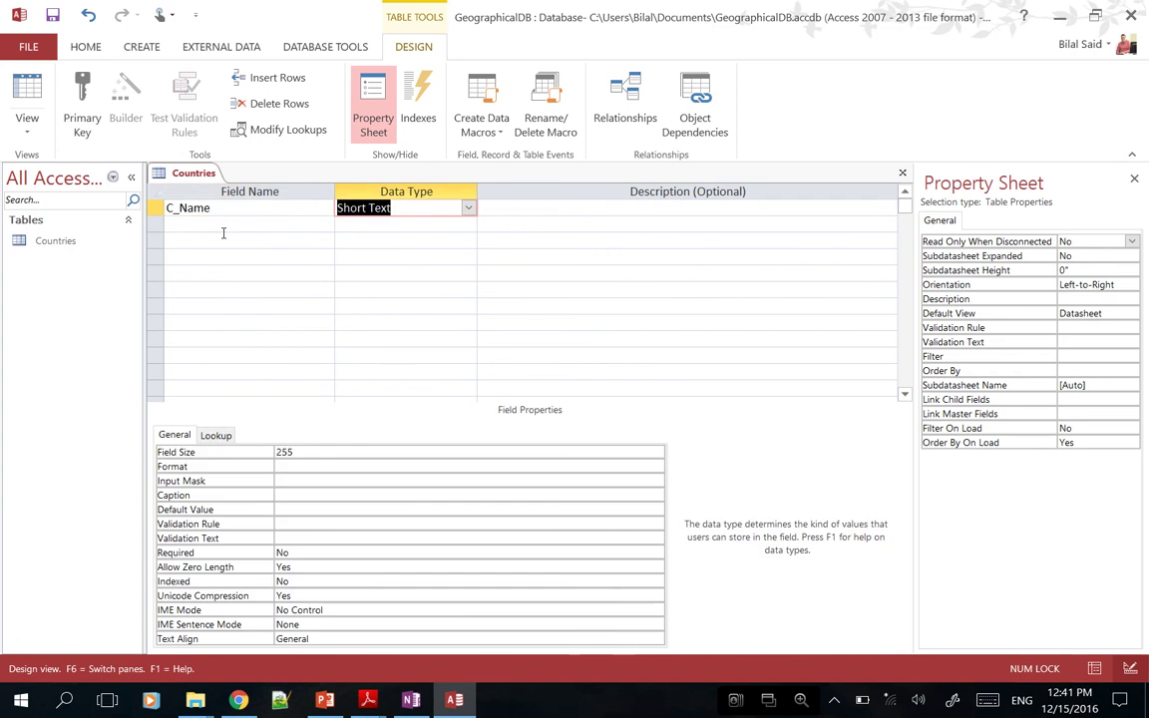
{"action": "key", "text": "Tab"}
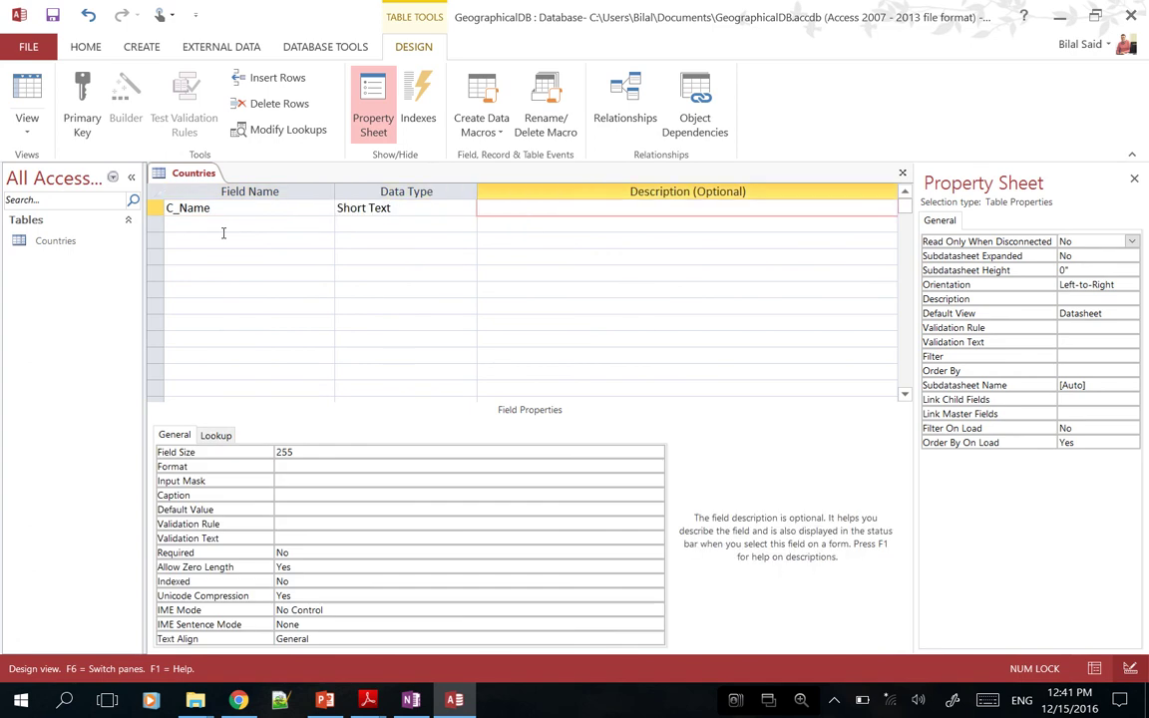
{"action": "type", "text": "Nom du pays..."}
Check the country attributes in Access_Lab1.pdf and the Countries key in the OneNote relational schema
{"action": "mouse_move", "coordinate": [366, 706]}
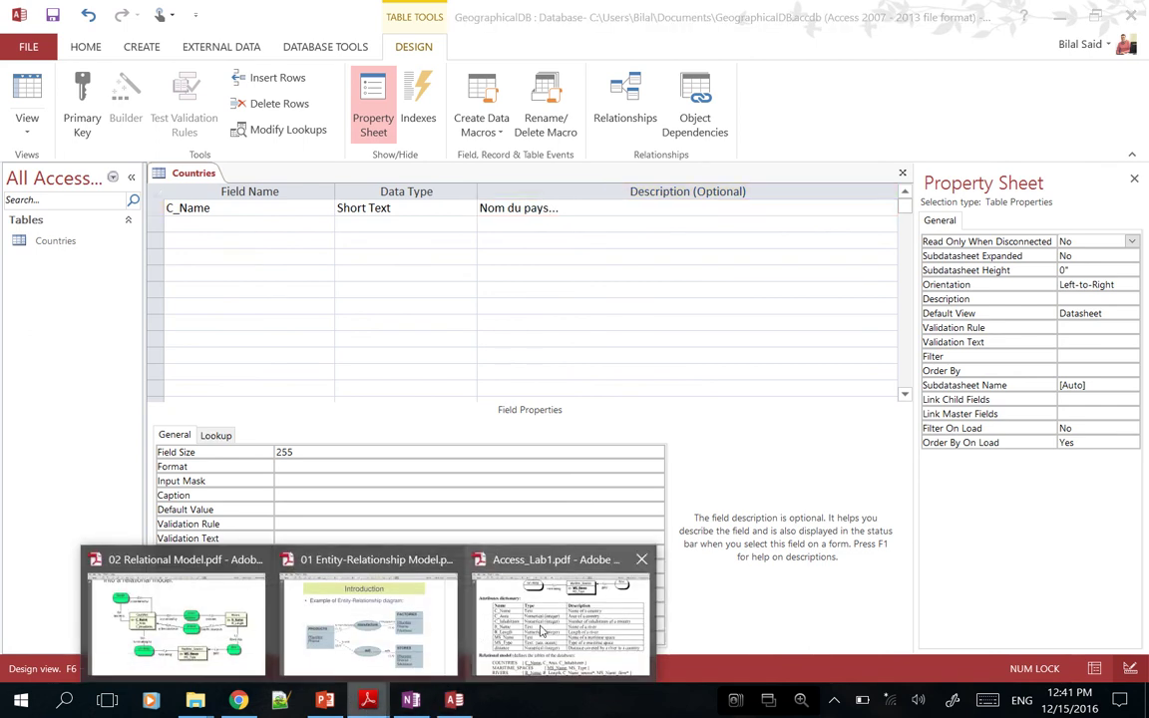
{"action": "left_click", "coordinate": [563, 619]}
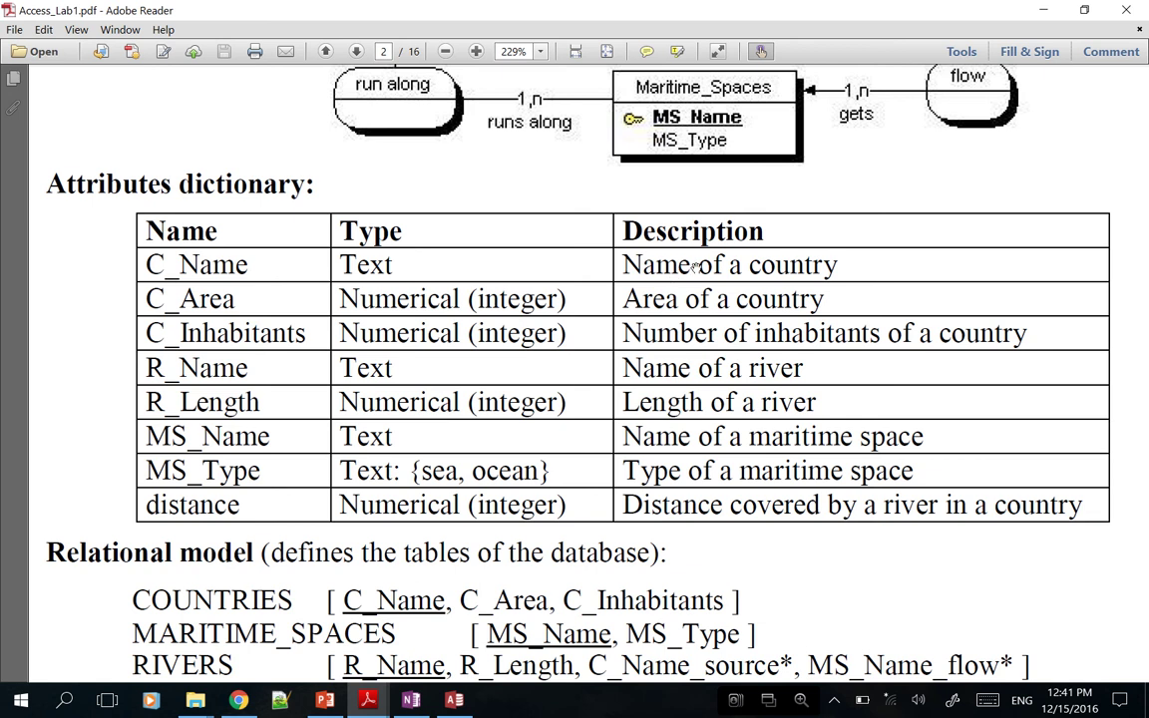
{"action": "key", "text": "alt+Tab"}
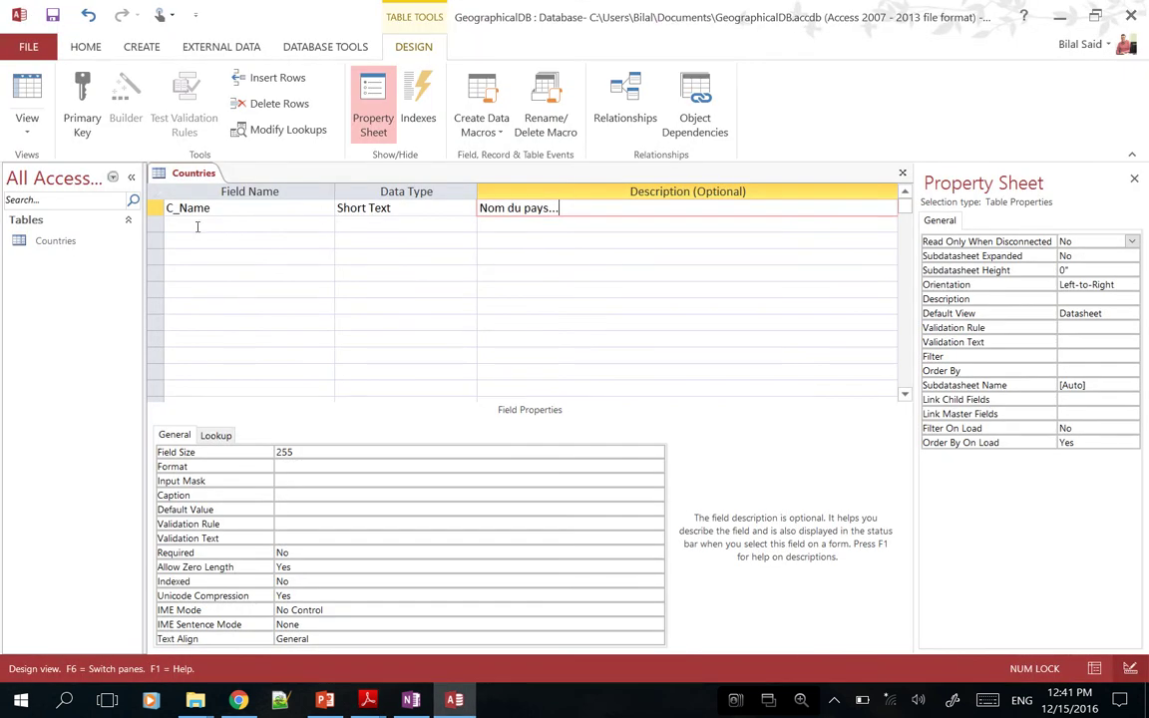
{"action": "key", "text": "alt+Tab"}
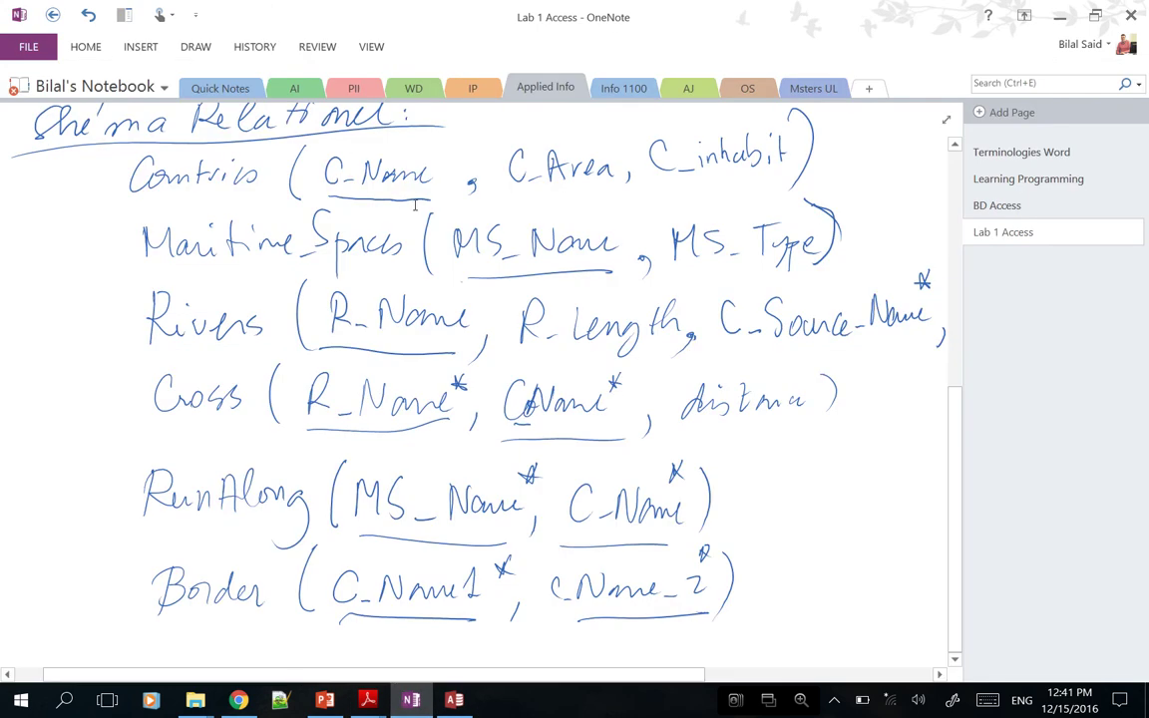
{"action": "left_click", "coordinate": [1059, 15]}
Designate the C_Name field as the primary key and undo that assignment
{"action": "left_click", "coordinate": [205, 207]}
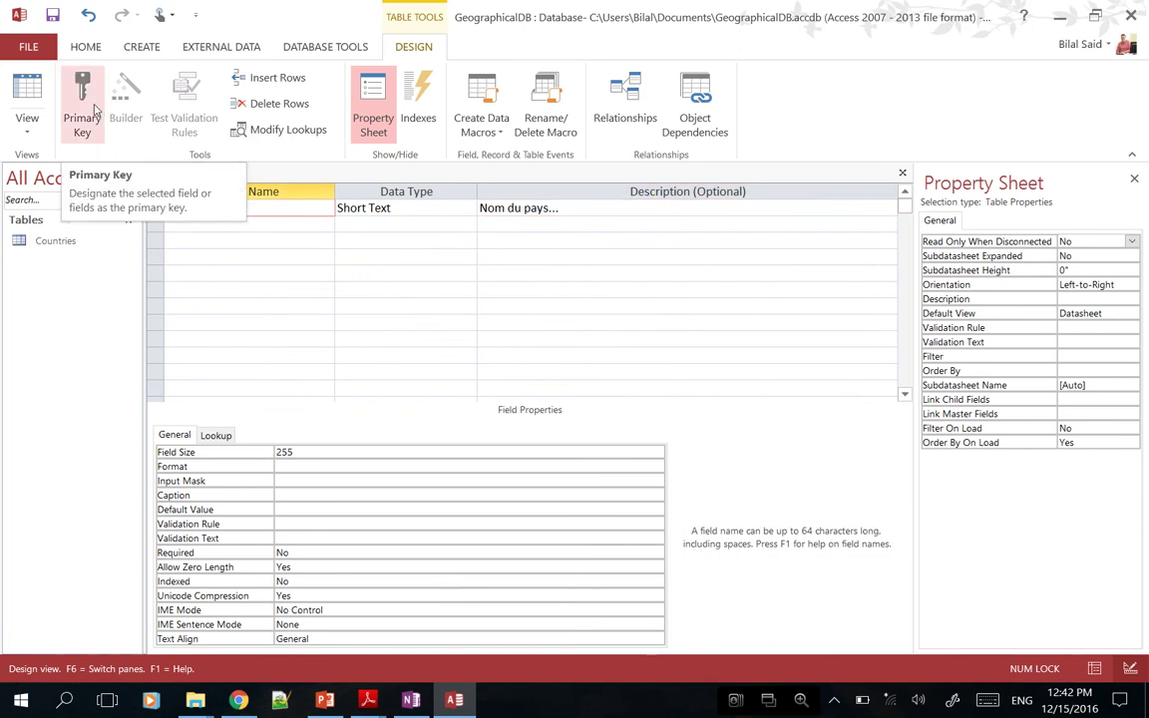
{"action": "left_click", "coordinate": [84, 105]}
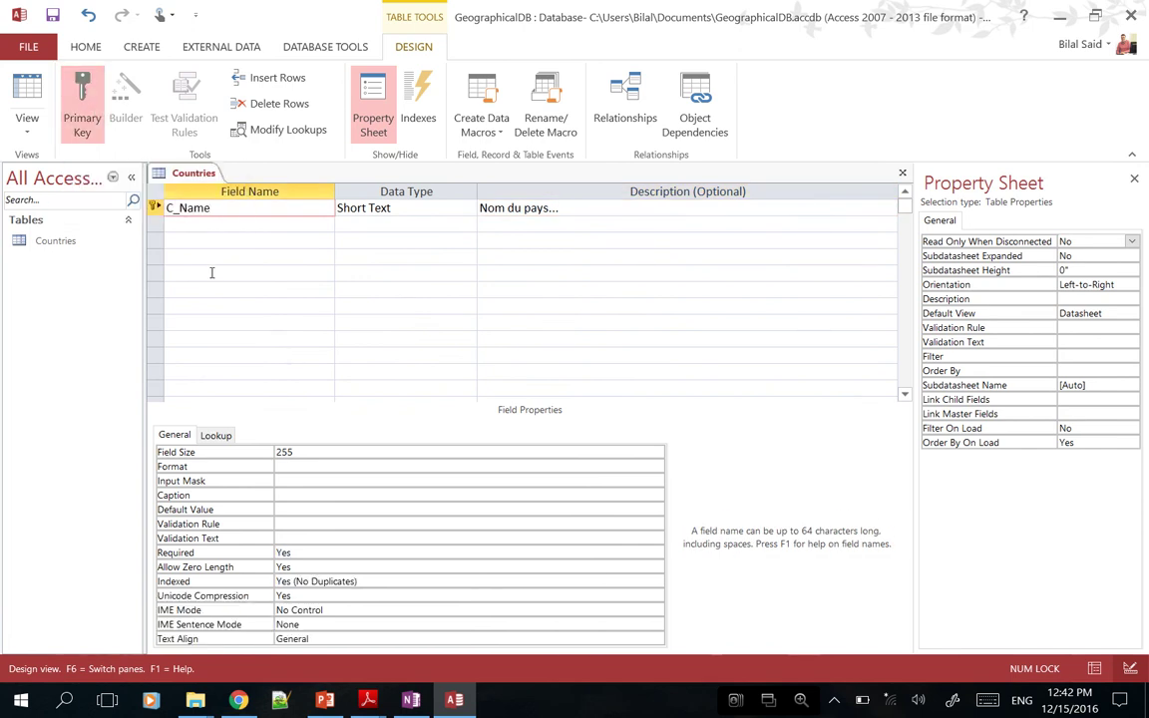
{"action": "key", "text": "ctrl+z"}
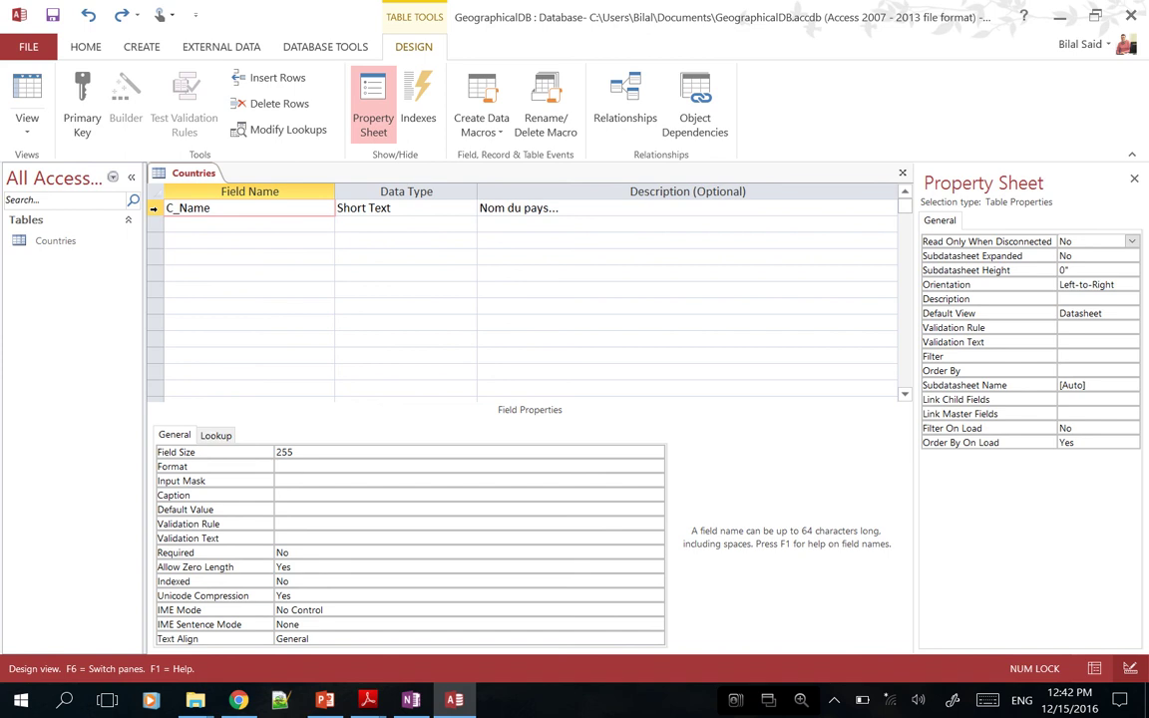
Set the C_Name row as the primary key of the Countries table
{"action": "right_click", "coordinate": [154, 209]}
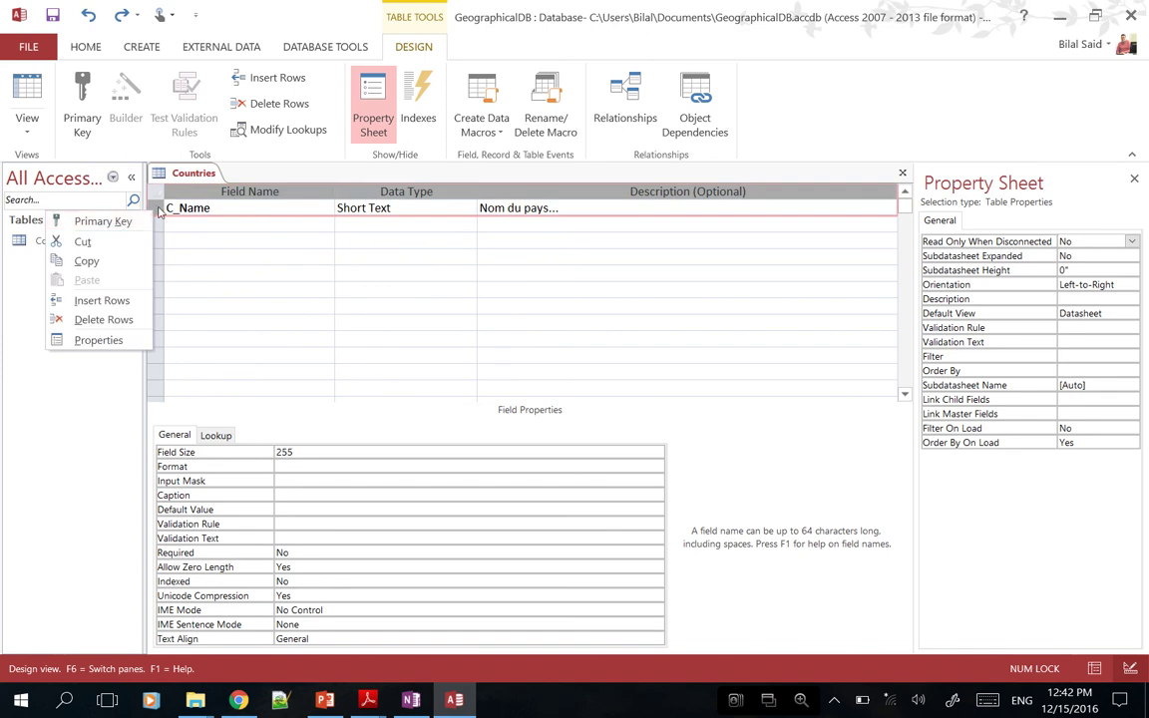
{"action": "left_click", "coordinate": [218, 183]}
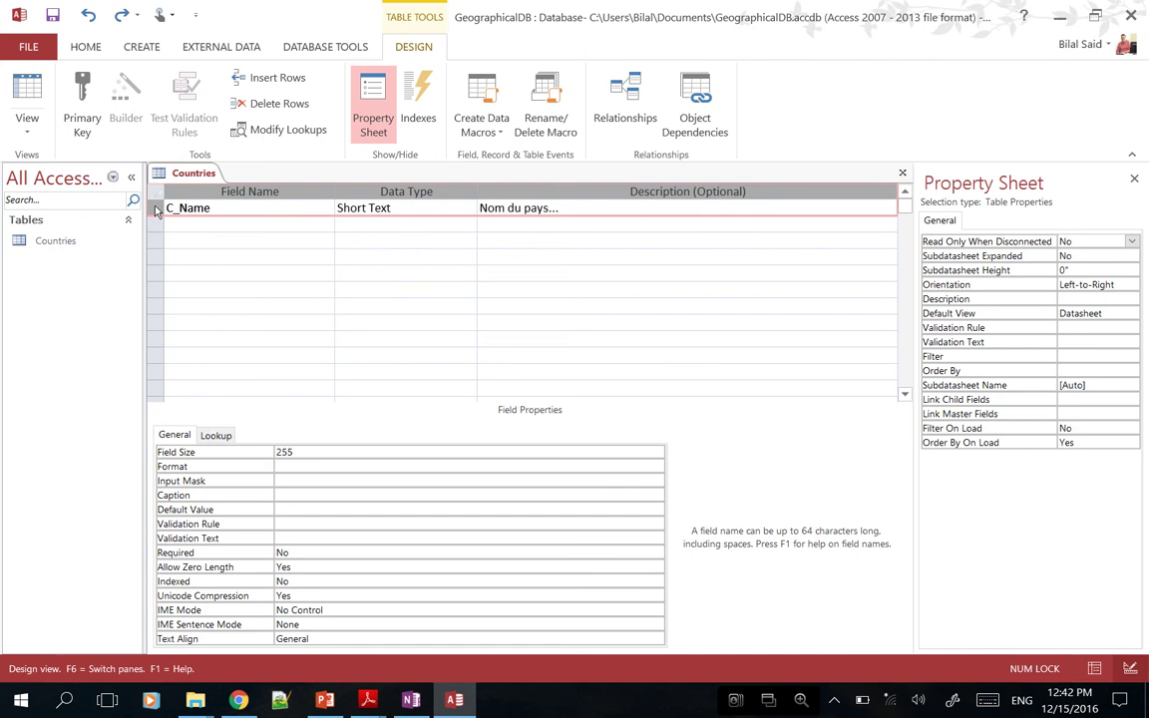
{"action": "left_click", "coordinate": [155, 226]}
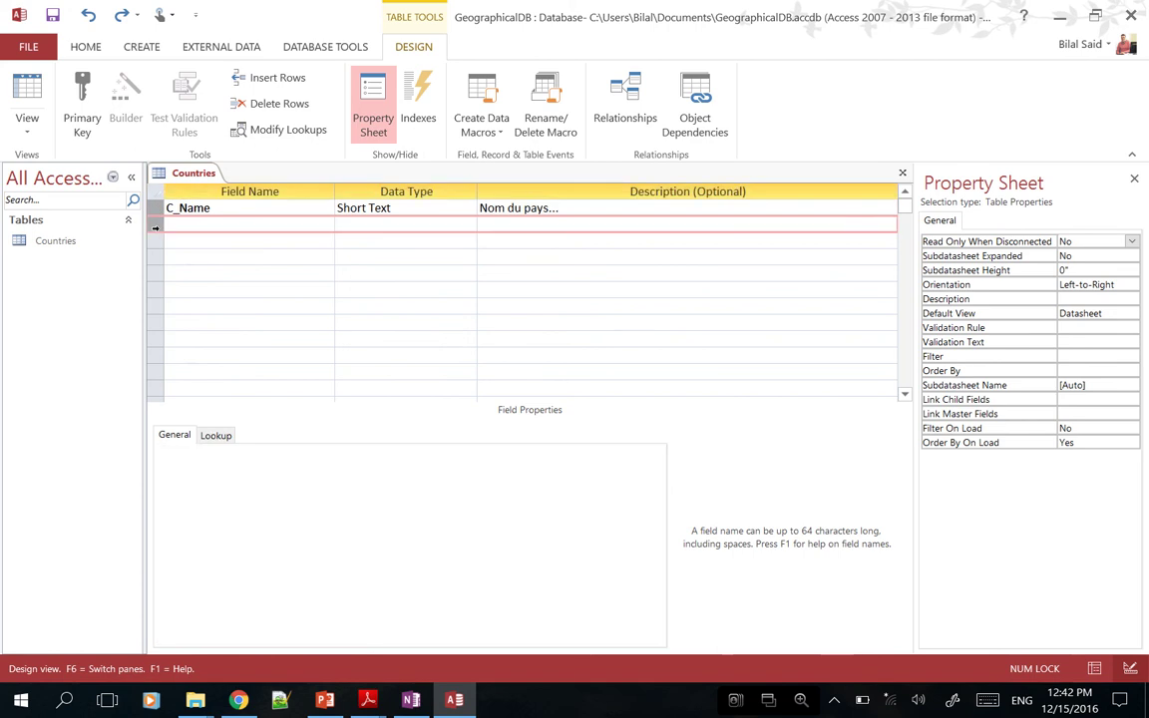
{"action": "right_click", "coordinate": [155, 228]}
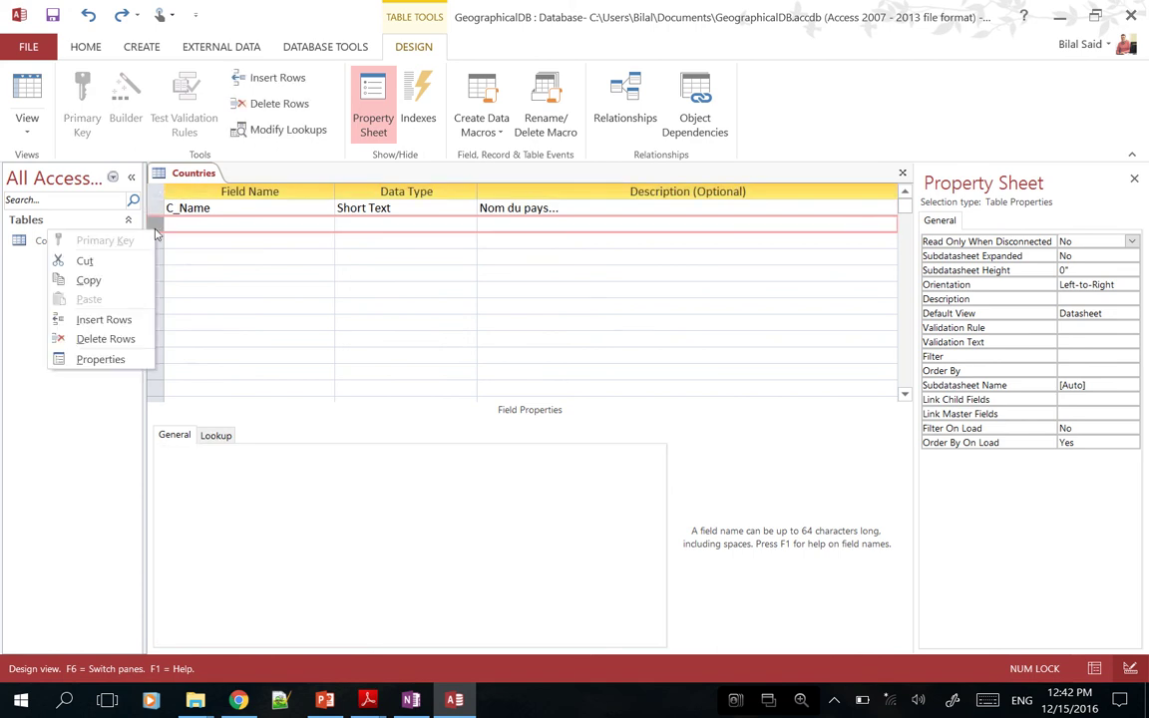
{"action": "right_click", "coordinate": [151, 207]}
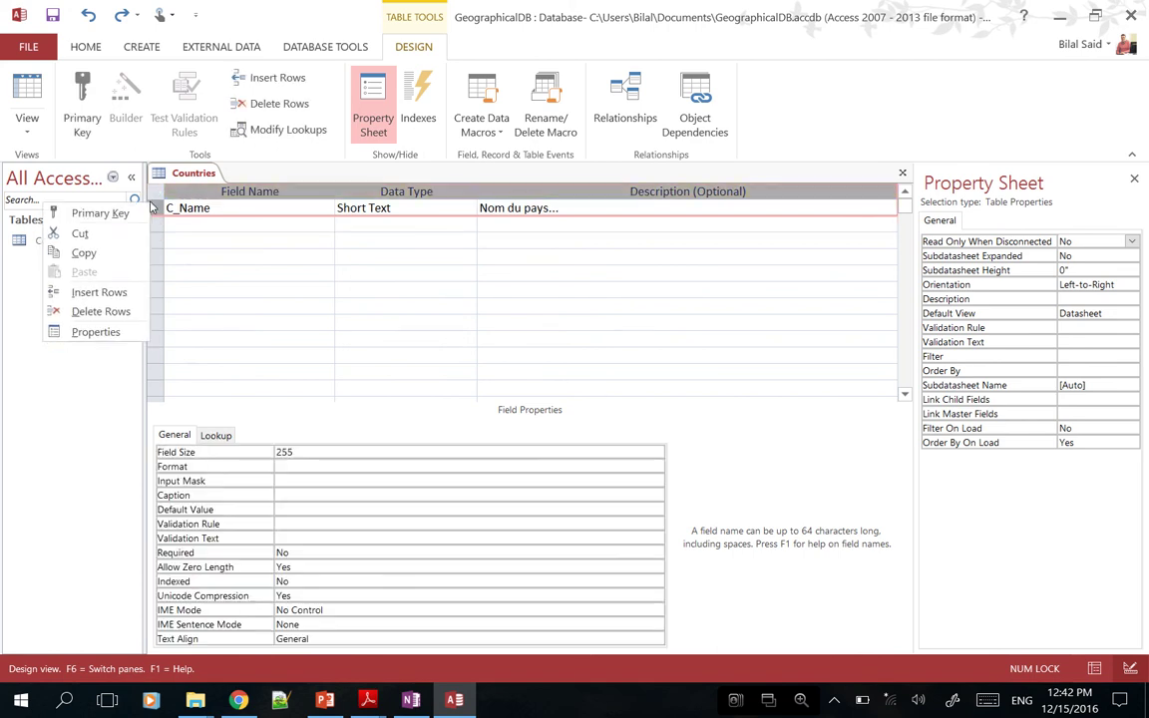
{"action": "left_click", "coordinate": [105, 215]}
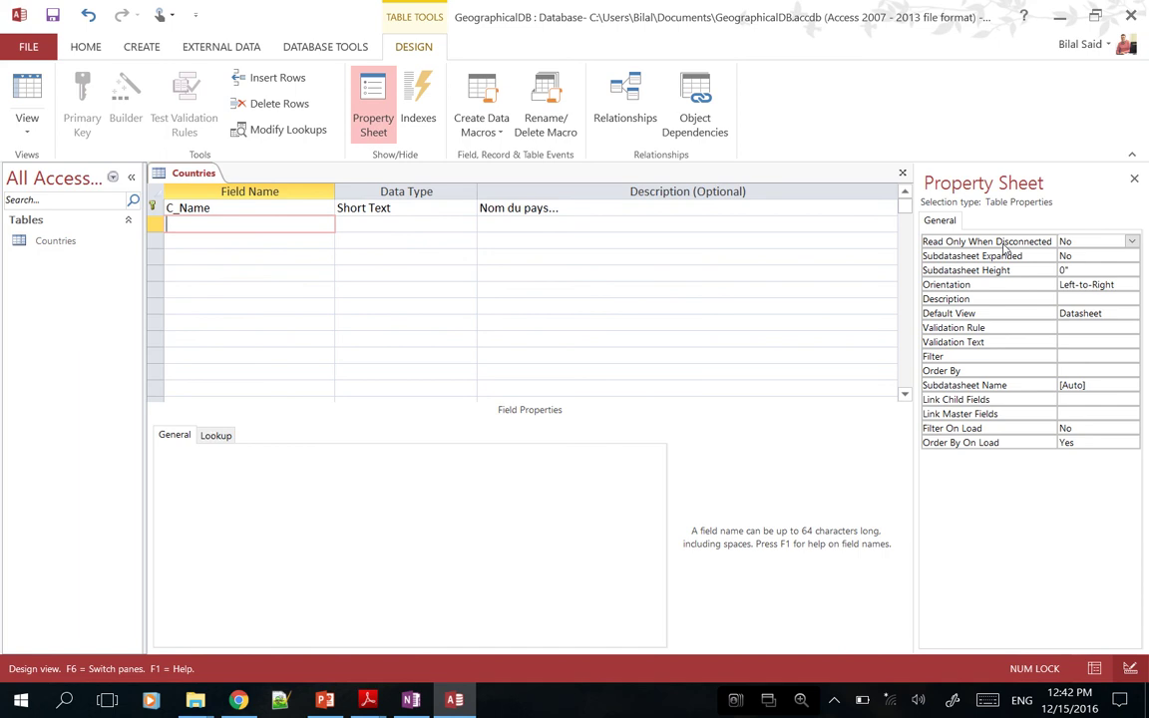
Add another Short Text field named C_Name in an empty row far down the design grid, without a description
{"action": "scroll", "coordinate": [818, 299], "scroll_direction": "down", "scroll_amount": 3}
{"action": "scroll", "coordinate": [857, 314], "scroll_direction": "up", "scroll_amount": 3}
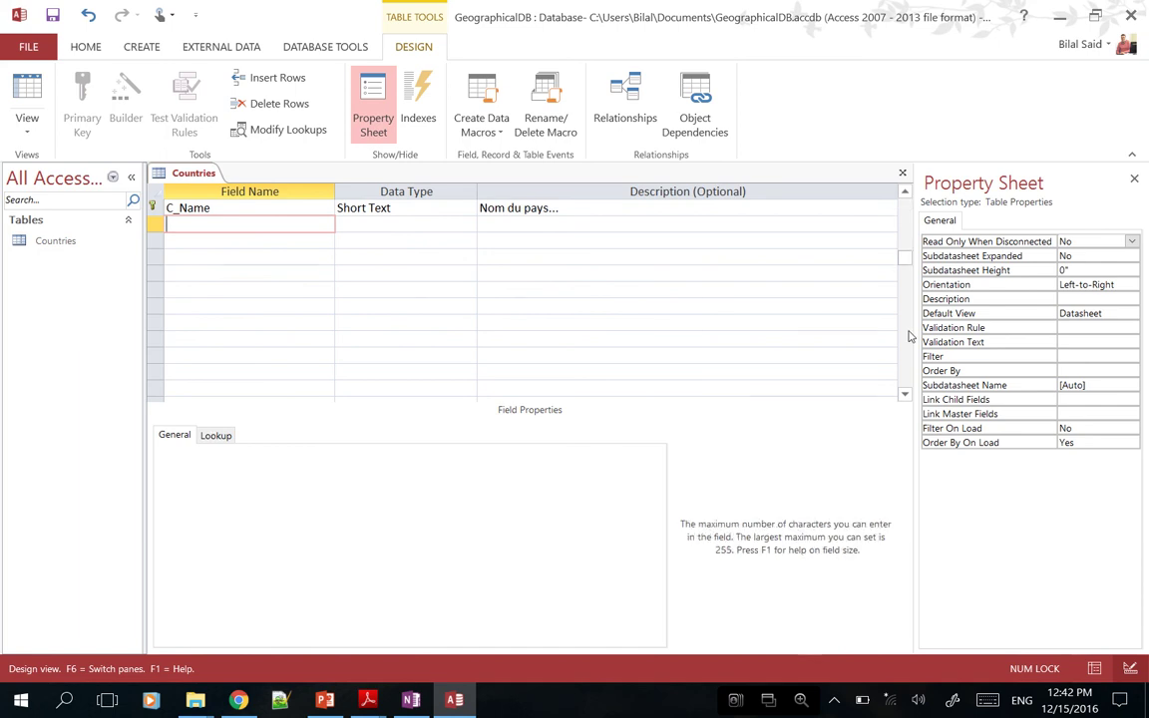
{"action": "scroll", "coordinate": [905, 335], "scroll_direction": "down", "scroll_amount": 3}
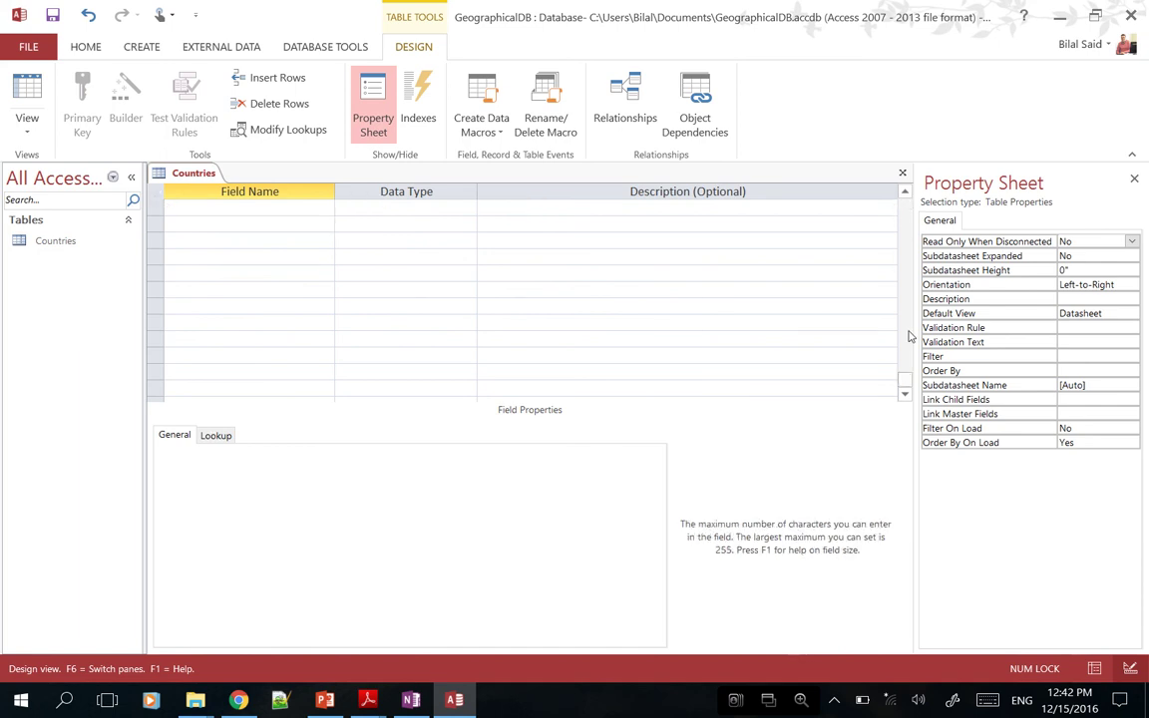
{"action": "left_click", "coordinate": [248, 245]}
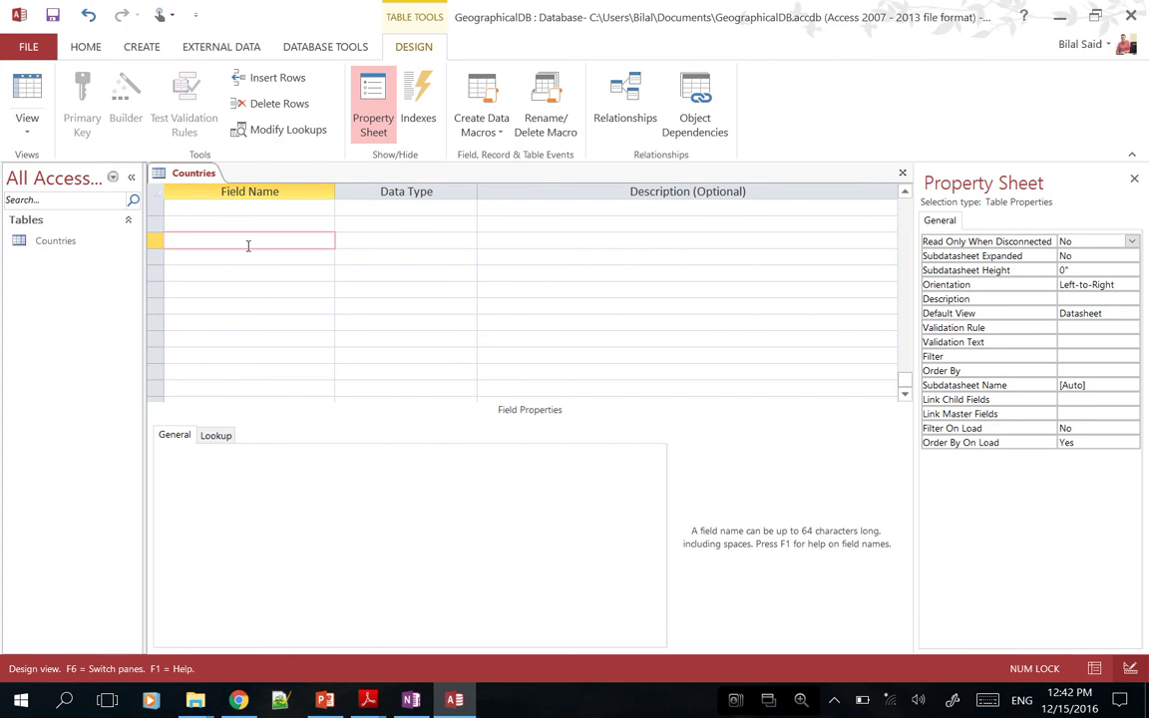
{"action": "left_click", "coordinate": [205, 206]}
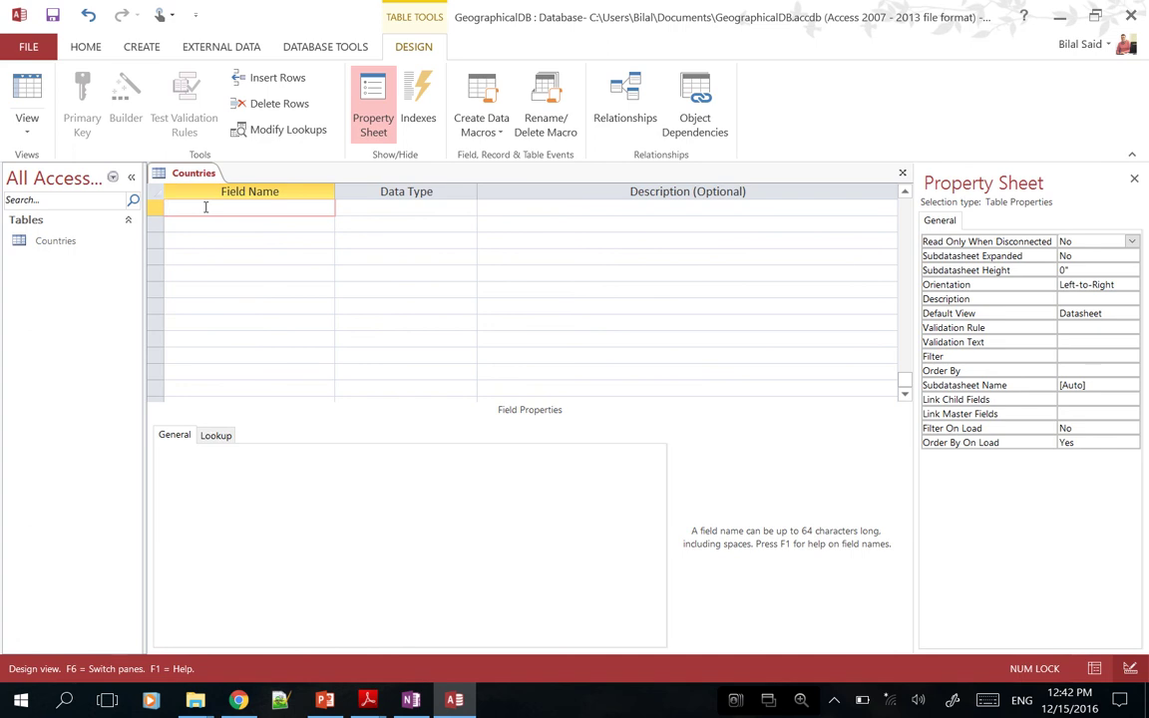
{"action": "type", "text": "C_Name"}
{"action": "key", "text": "Tab"}
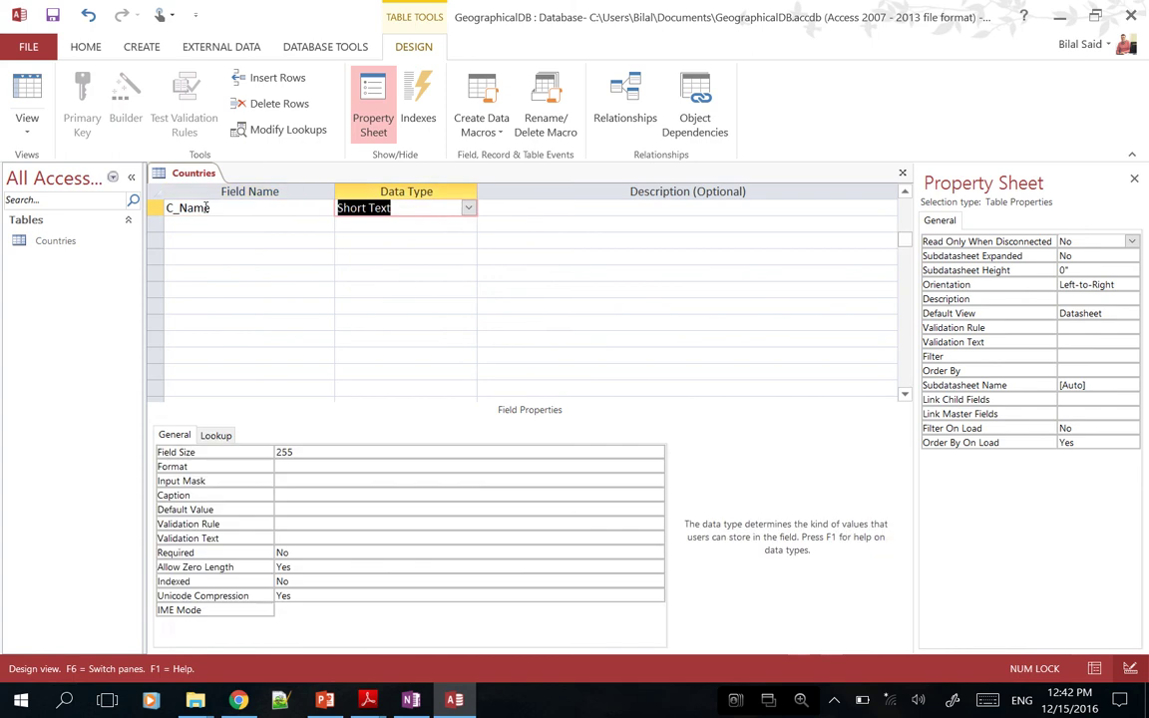
{"action": "key", "text": "Tab"}
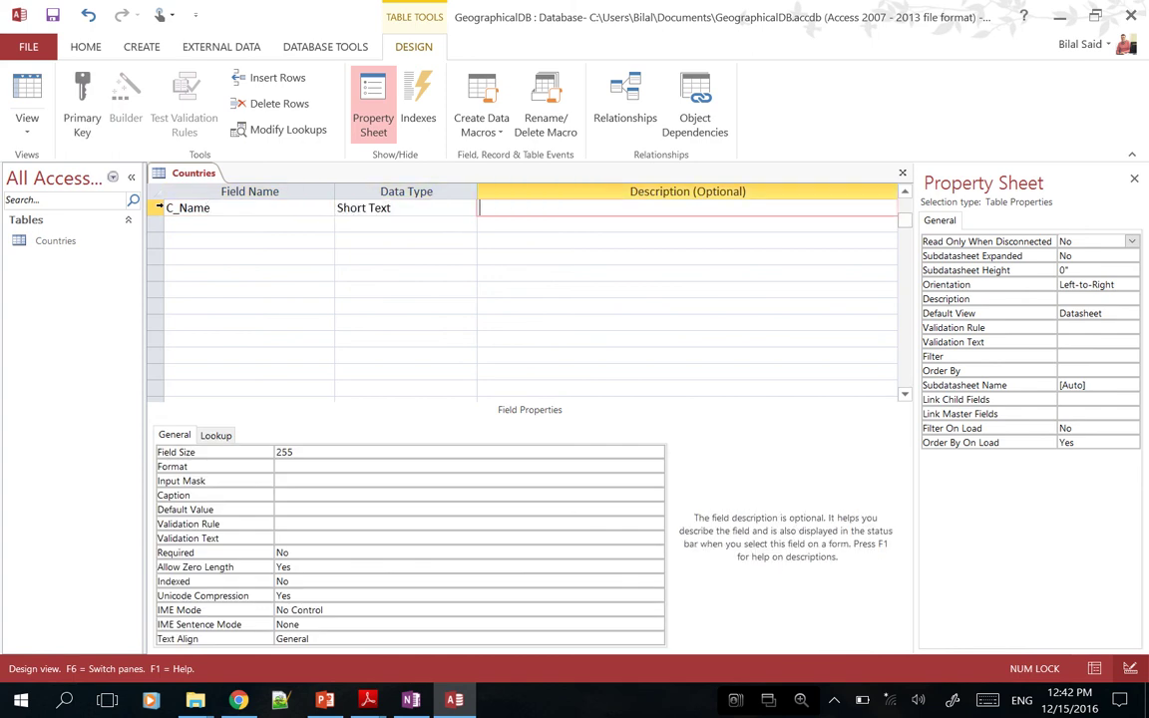
Make the C_Name field in the lower row the primary key
{"action": "right_click", "coordinate": [158, 207]}
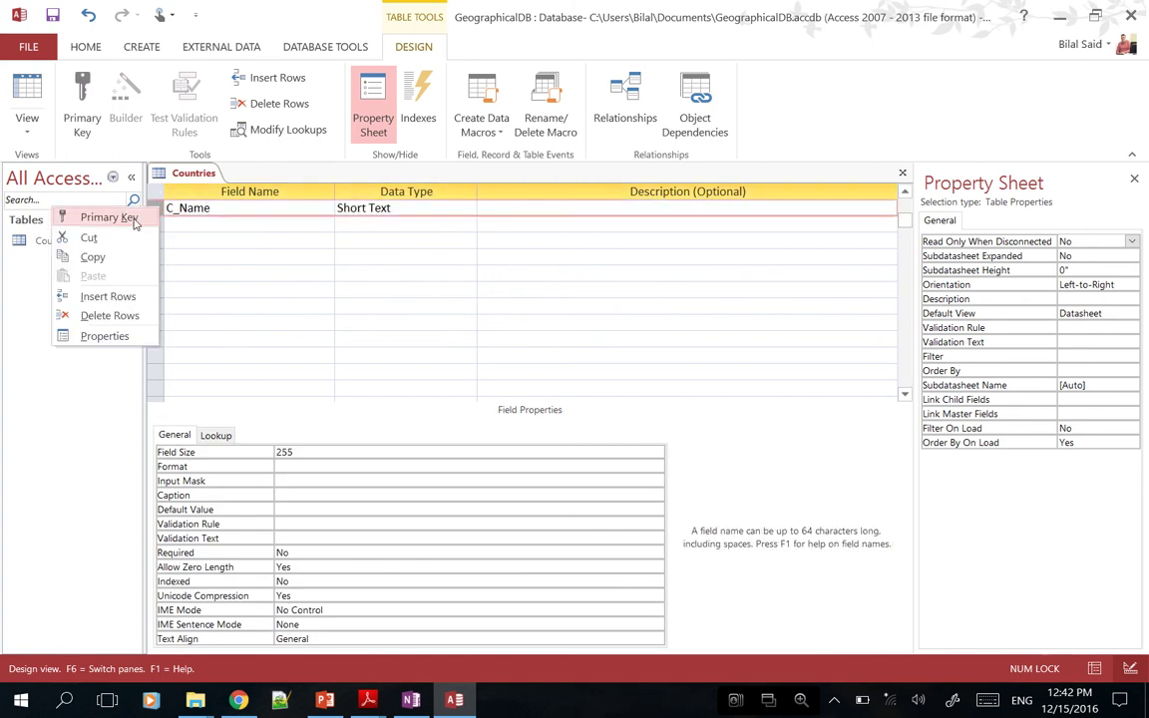
{"action": "left_click", "coordinate": [135, 224]}
{"action": "left_click", "coordinate": [285, 258]}
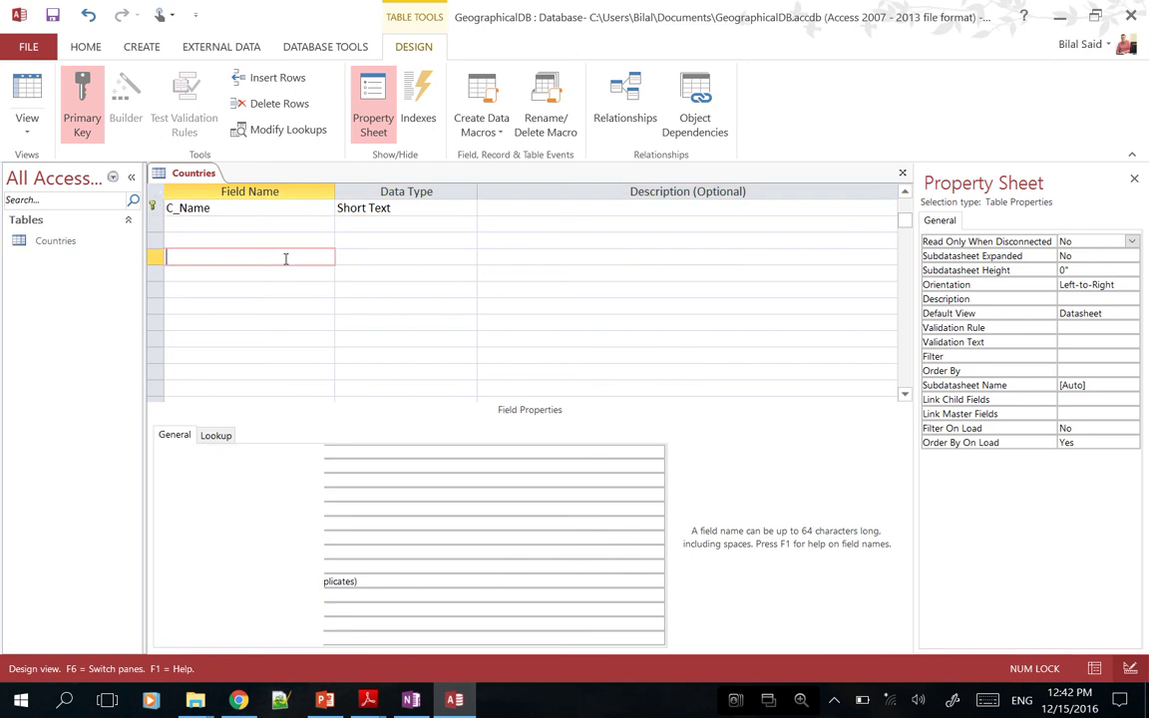
{"action": "key", "text": "Up"}
{"action": "key", "text": "Up"}
{"action": "key", "text": "Up"}
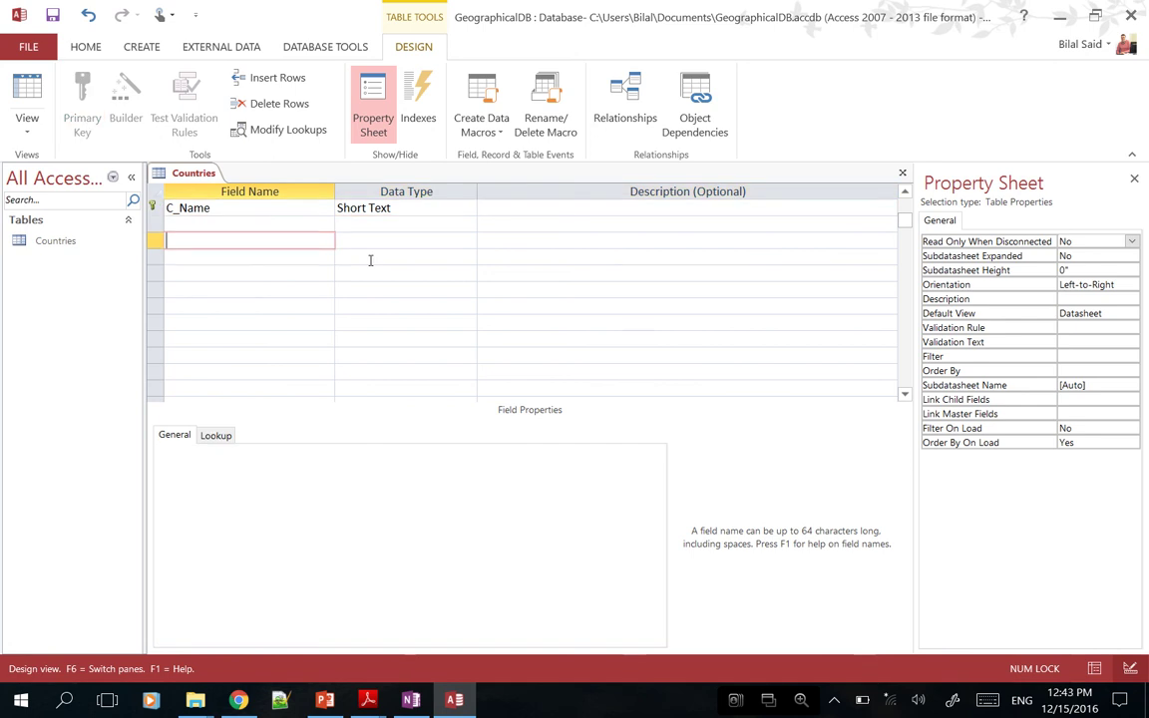
Insert a run of blank rows in the Countries design grid and undo the last insertion
{"action": "key", "text": "Insert"}
{"action": "key", "text": "Insert"}
{"action": "key", "text": "Insert"}
{"action": "key", "text": "Insert"}
{"action": "key", "text": "Insert"}
{"action": "key", "text": "Insert"}
{"action": "key", "text": "Insert"}
{"action": "key", "text": "Insert"}
{"action": "key", "text": "Insert"}
{"action": "key", "text": "Insert"}
{"action": "key", "text": "Insert"}
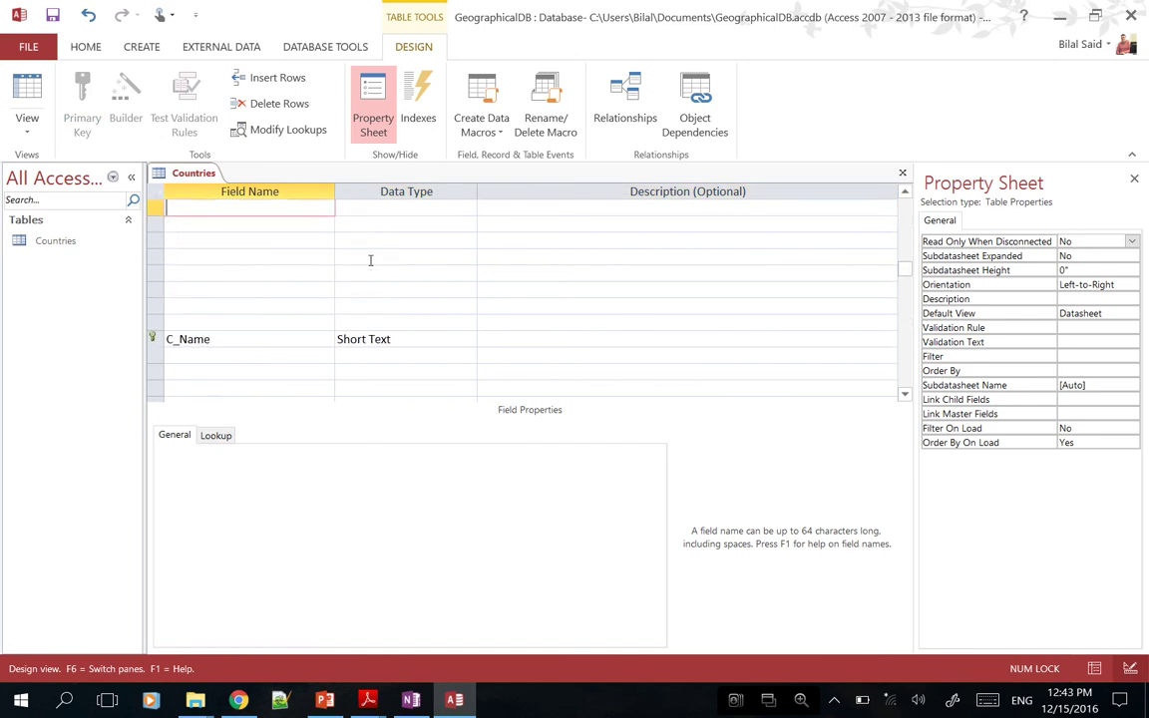
{"action": "key", "text": "ctrl+z"}
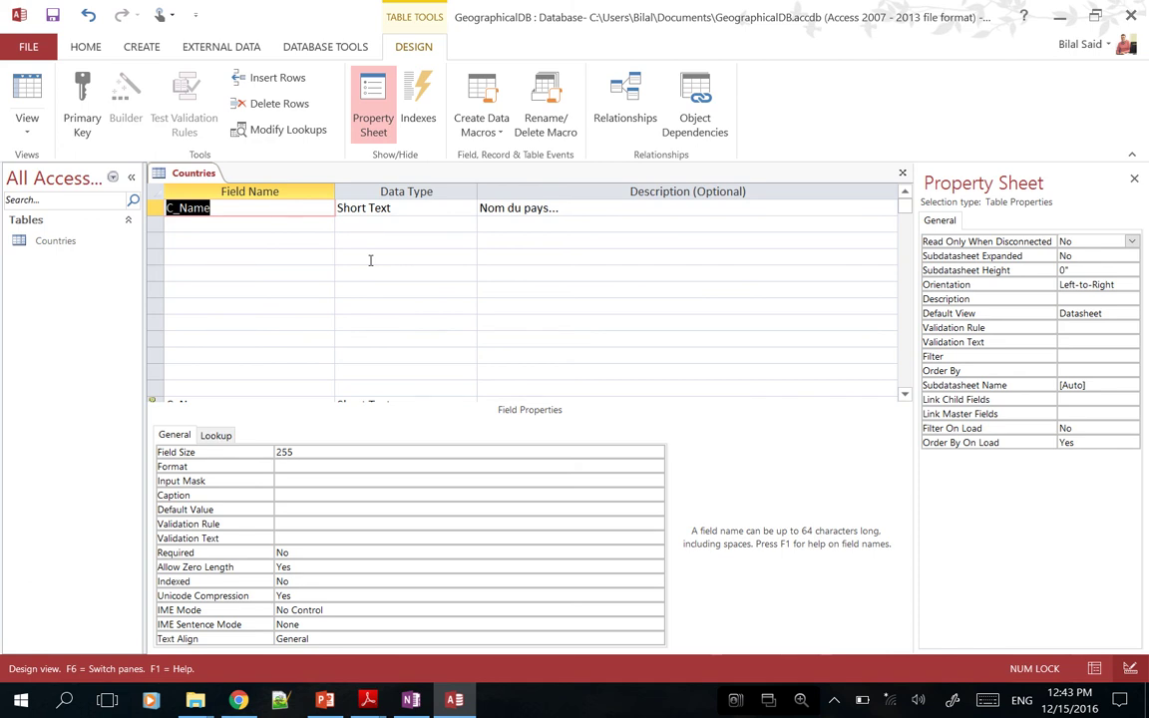
Delete the duplicate C_Name field in the lower row together with its primary key
{"action": "key", "text": "F6"}
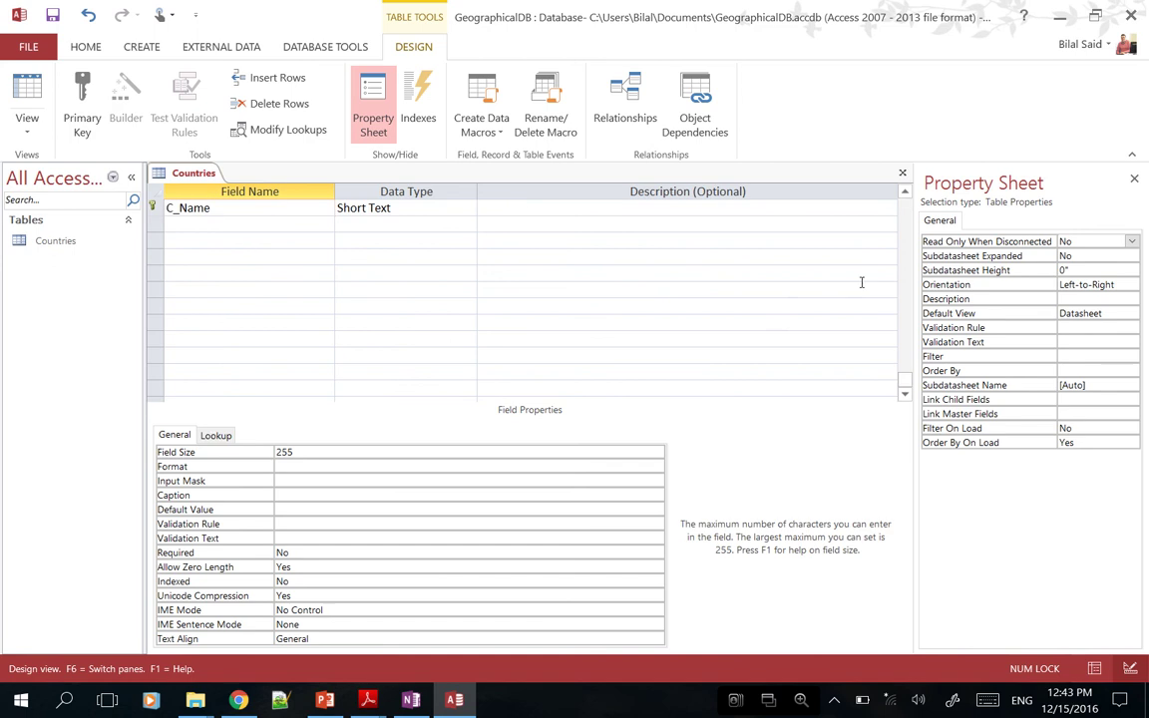
{"action": "right_click", "coordinate": [154, 208]}
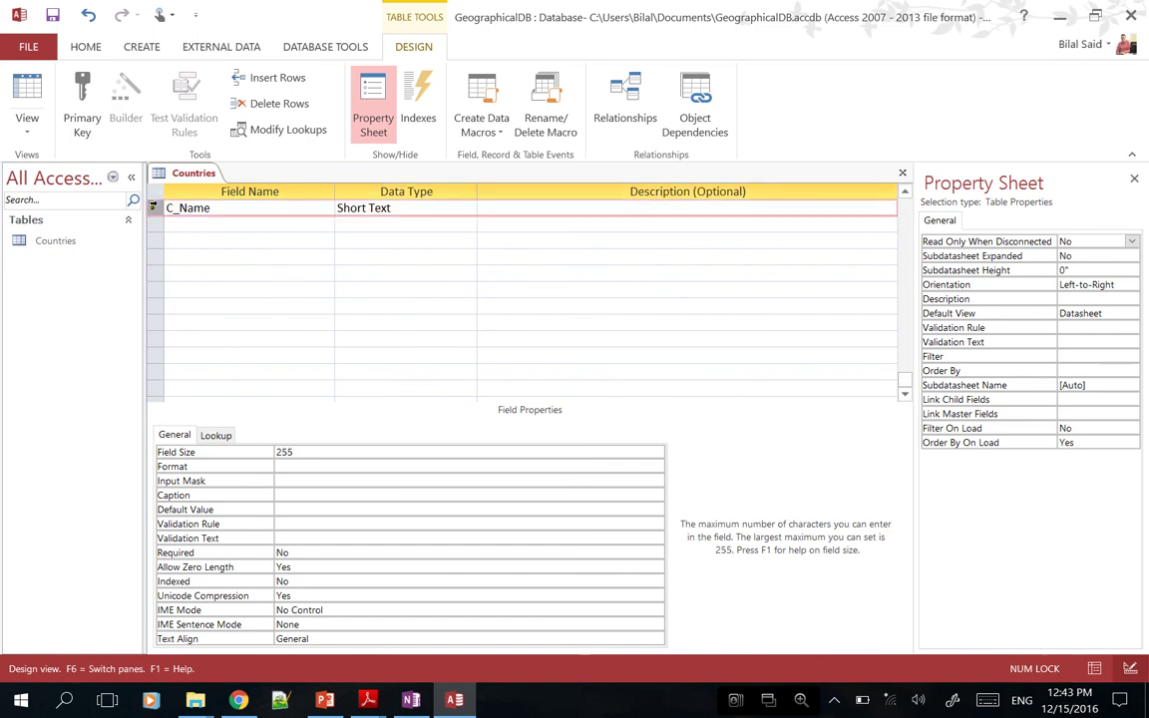
{"action": "left_click", "coordinate": [101, 313]}
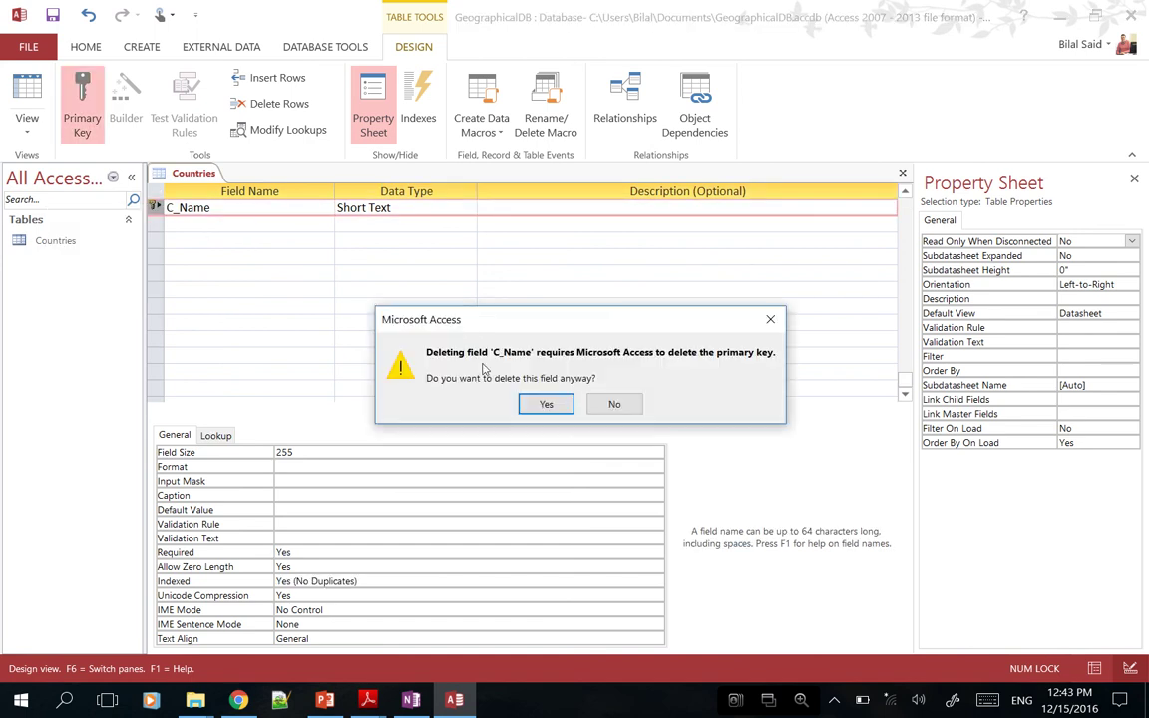
{"action": "left_click", "coordinate": [546, 405]}
{"action": "key", "text": "ctrl+z"}
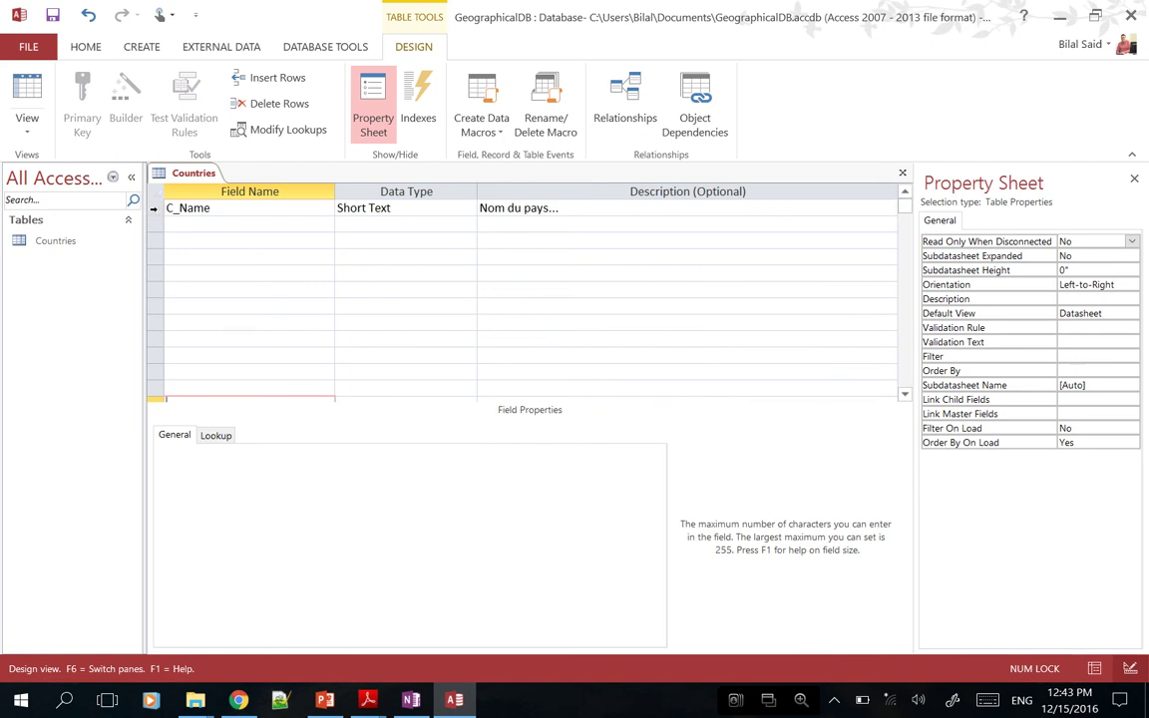
Make the C_Name field described as "Nom du pays..." the primary key of the Countries table
{"action": "left_click", "coordinate": [155, 212]}
{"action": "right_click", "coordinate": [154, 212]}
{"action": "left_click", "coordinate": [120, 219]}
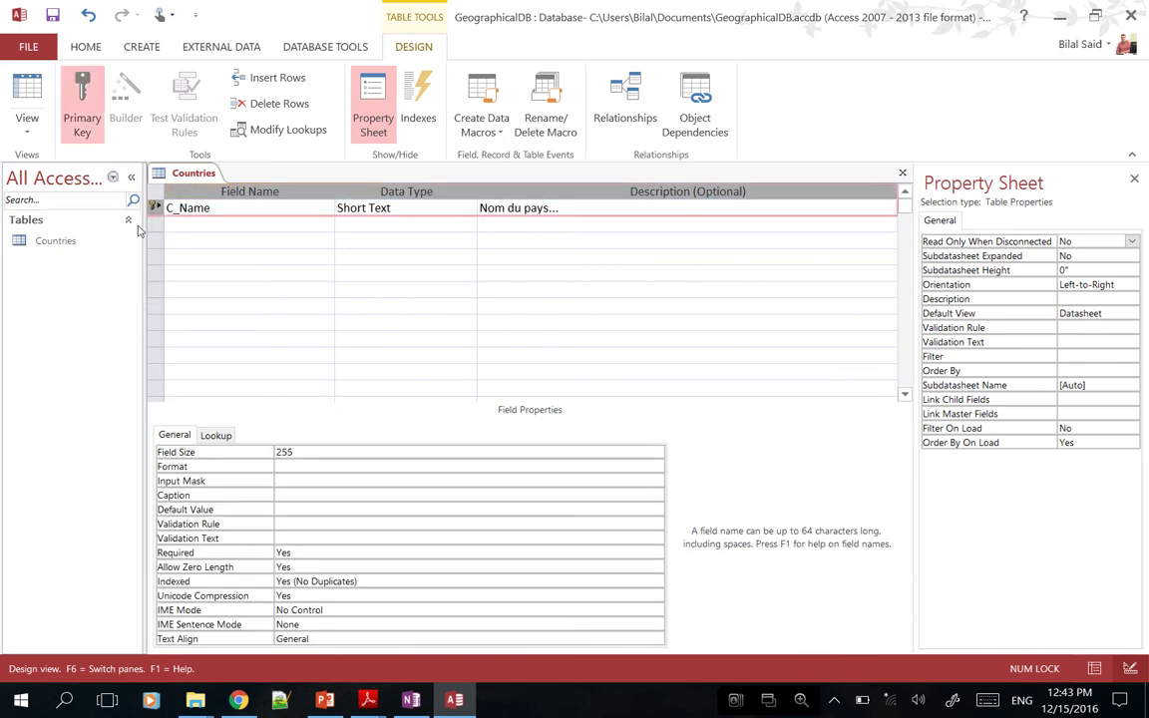
Add a C_Area field with the Number data type below C_Name, without a description
{"action": "left_click", "coordinate": [183, 230]}
{"action": "type", "text": "C_Area"}
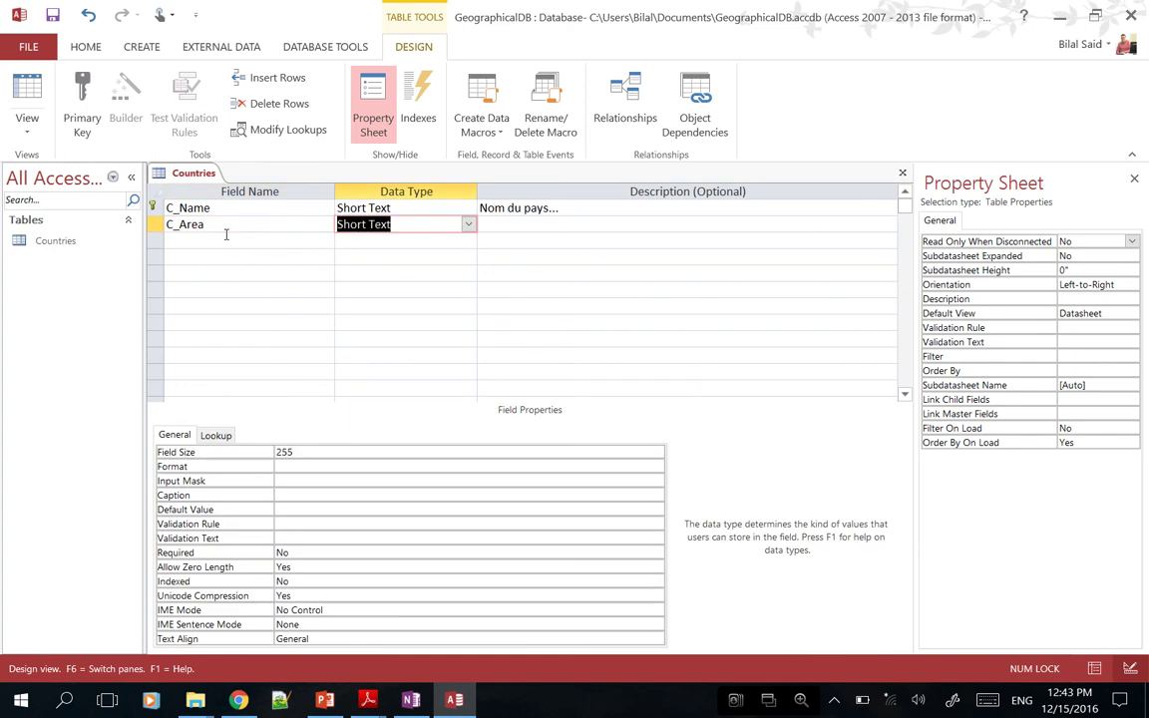
{"action": "type", "text": "n"}
{"action": "key", "text": "Return"}
{"action": "key", "text": "Return"}
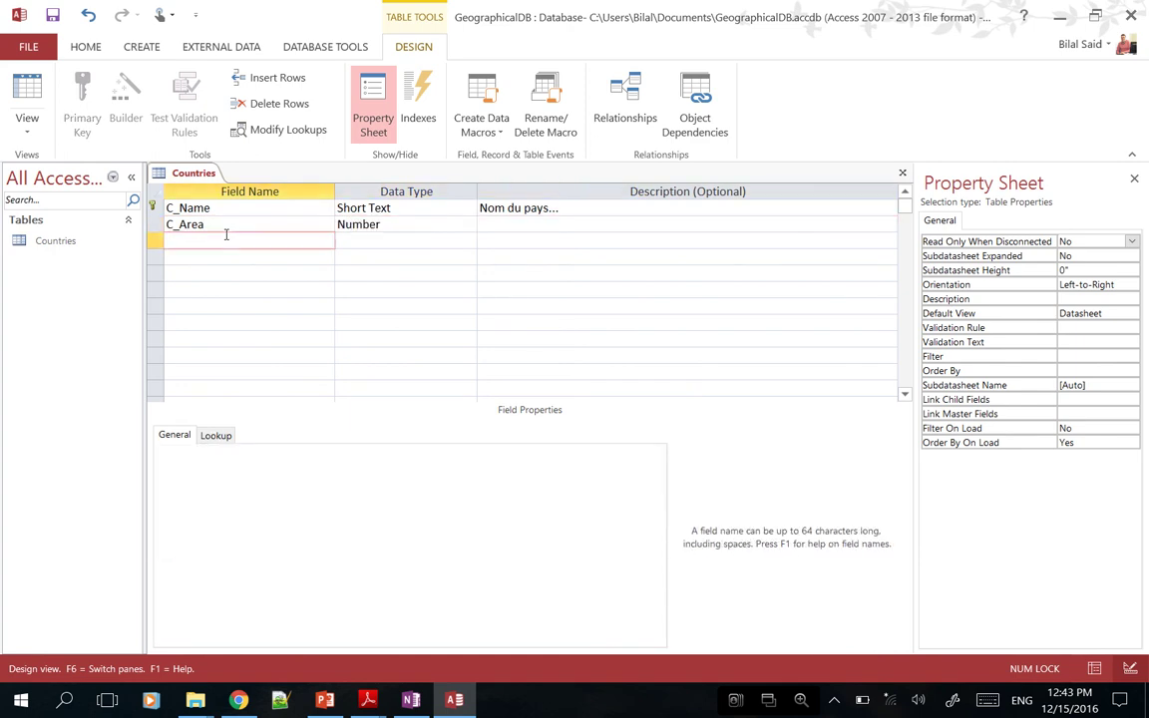
Add a field named C_Inhabitants in the row below C_Area
{"action": "type", "text": "C_In"}
{"action": "key", "text": "Return"}
{"action": "key", "text": "shift+Tab"}
{"action": "key", "text": "Tab"}
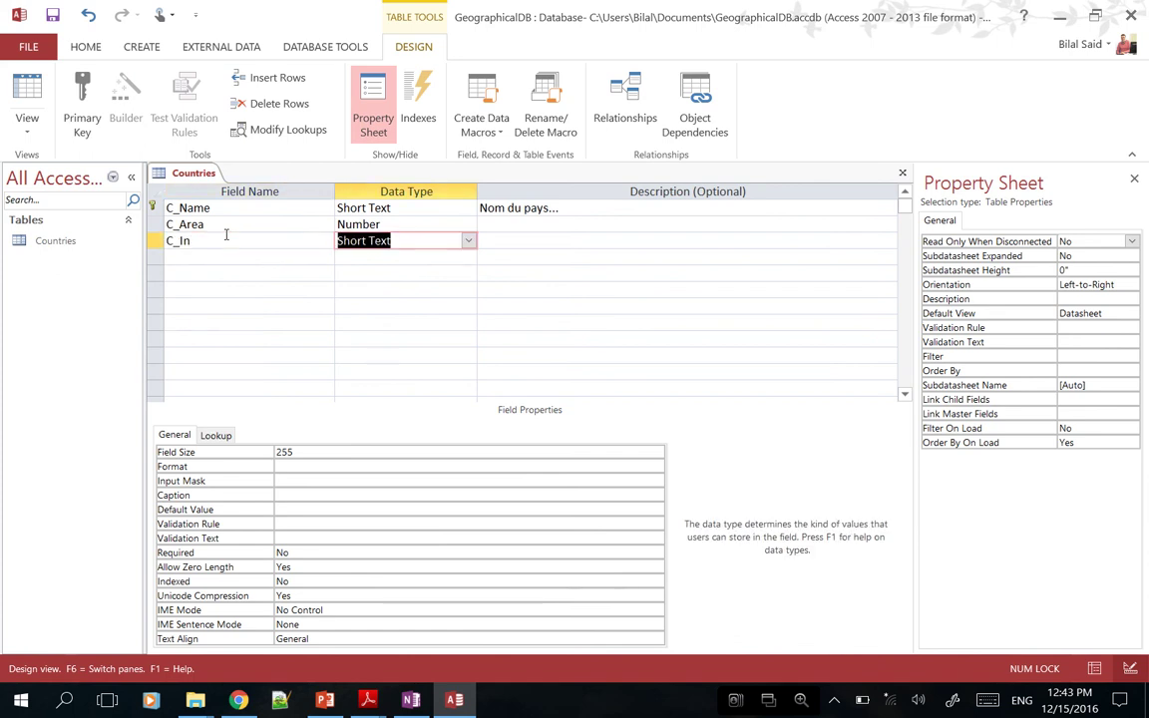
{"action": "key", "text": "shift+Tab"}
{"action": "left_click", "coordinate": [225, 240]}
{"action": "type", "text": "habitants"}
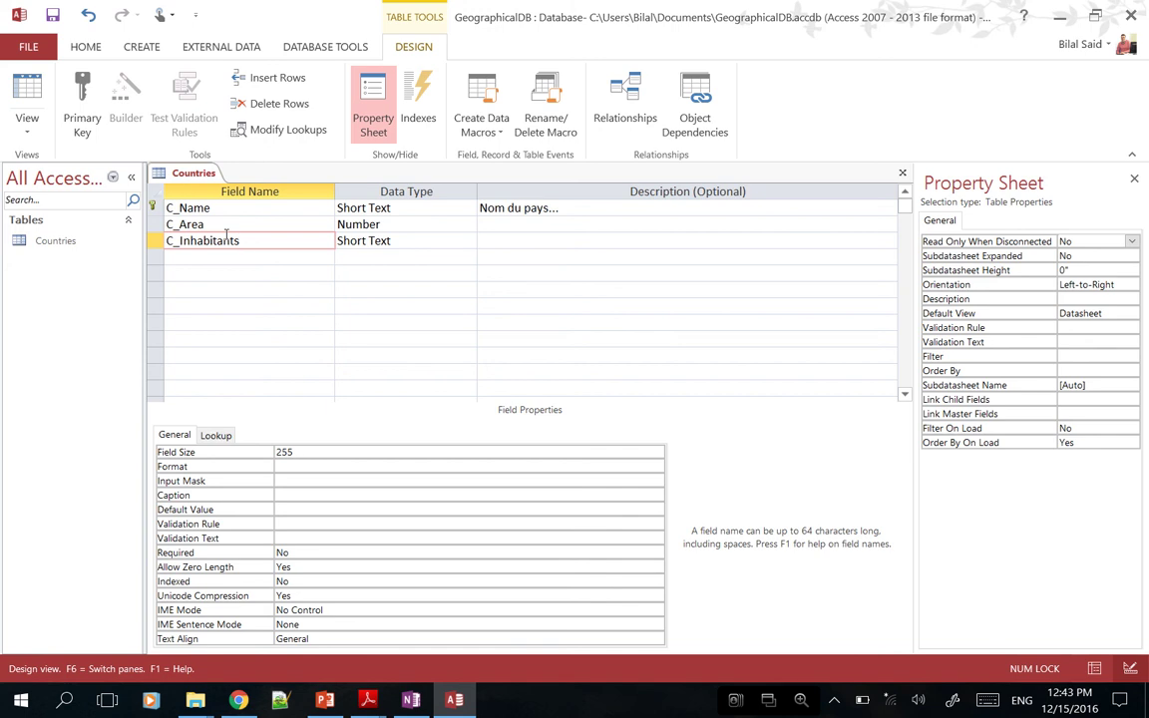
{"action": "key", "text": "Tab"}
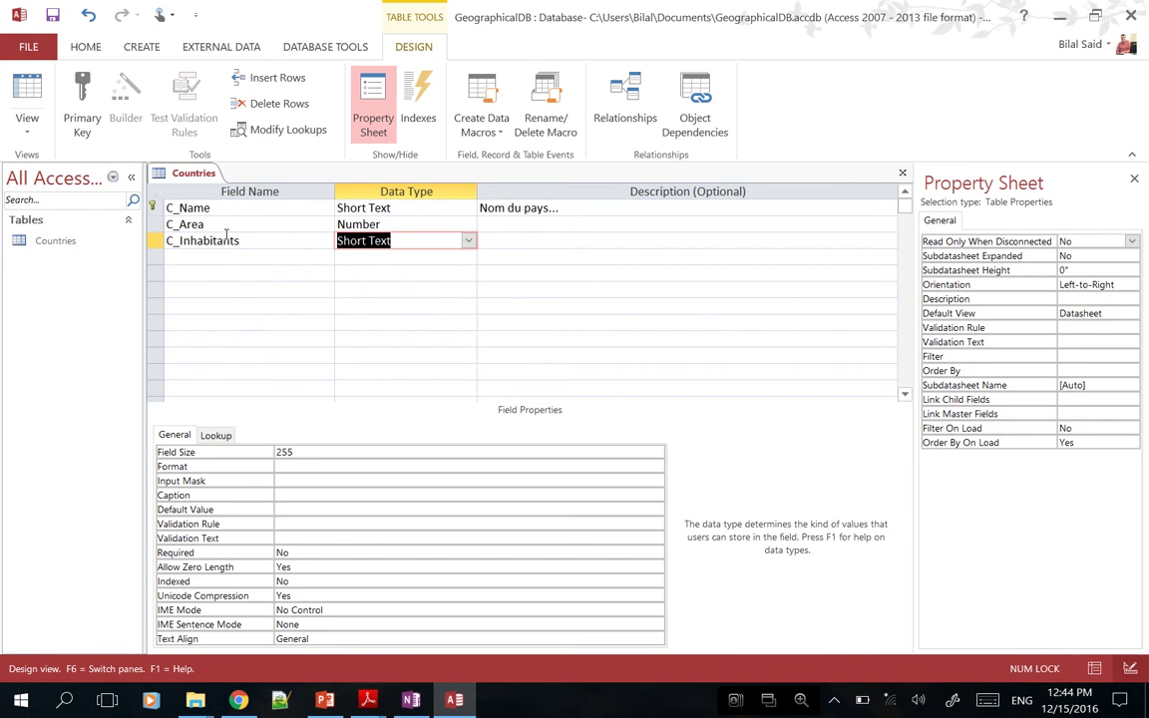
{"action": "key", "text": "alt+Down"}
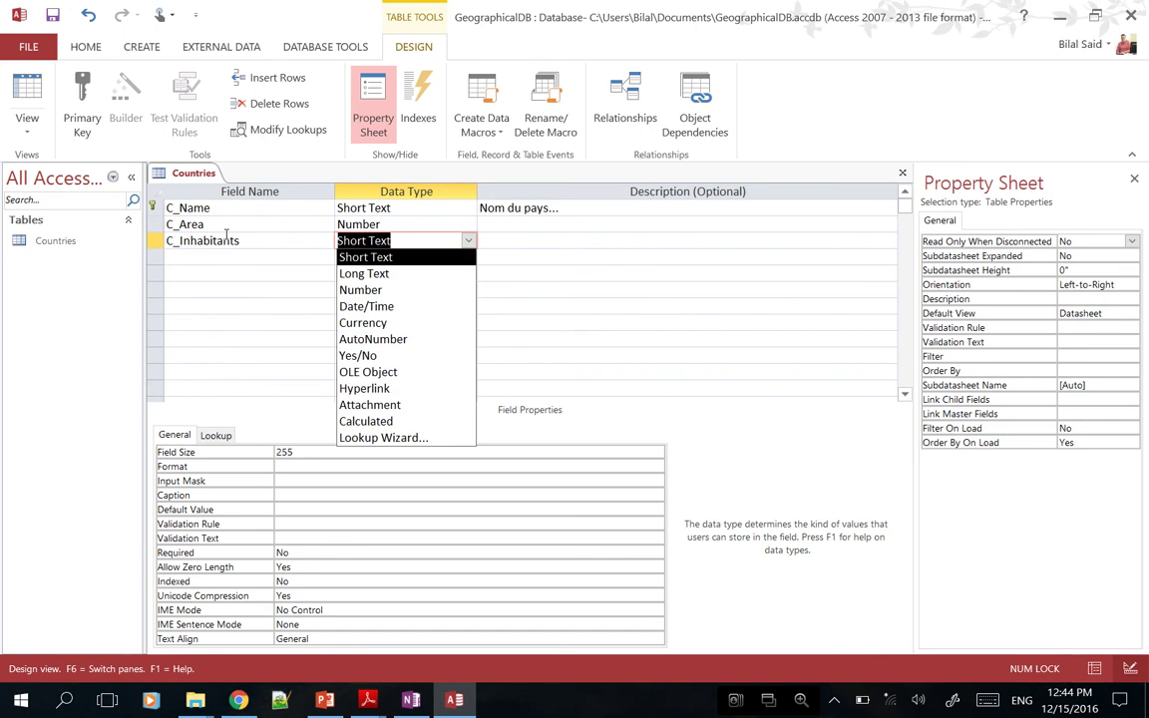
{"action": "key", "text": "Escape"}
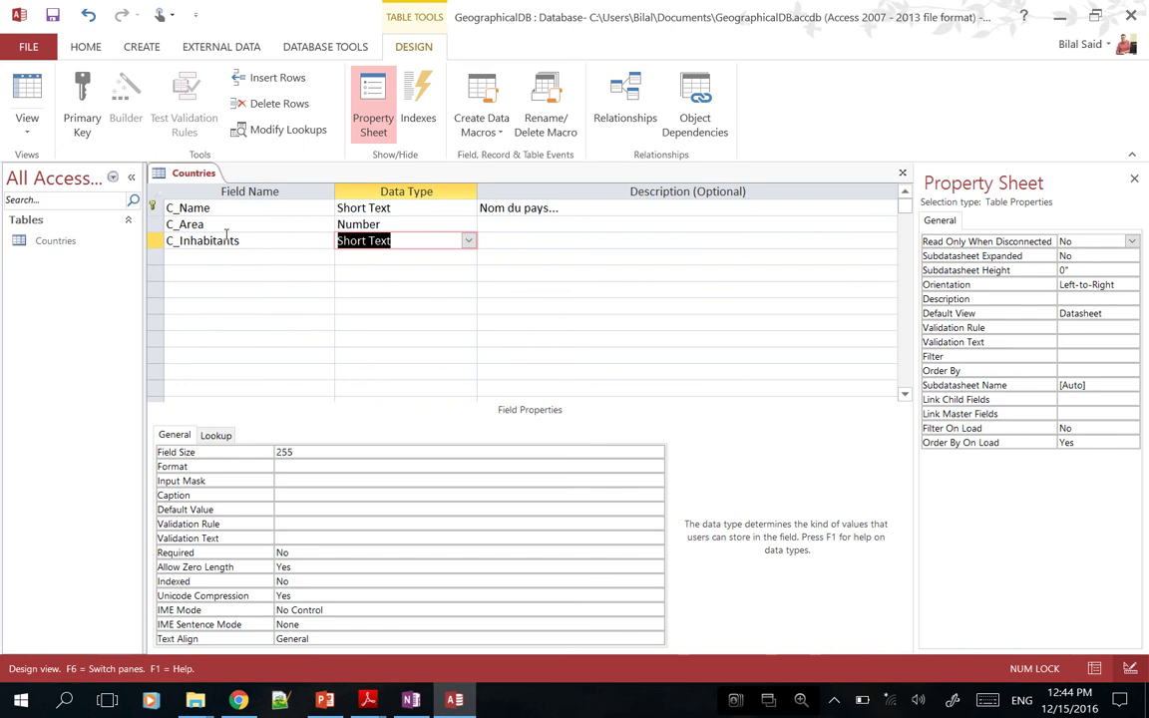
{"action": "type", "text": "Nu"}
{"action": "key", "text": "BackSpace"}
{"action": "key", "text": "BackSpace"}
{"action": "key", "text": "BackSpace"}
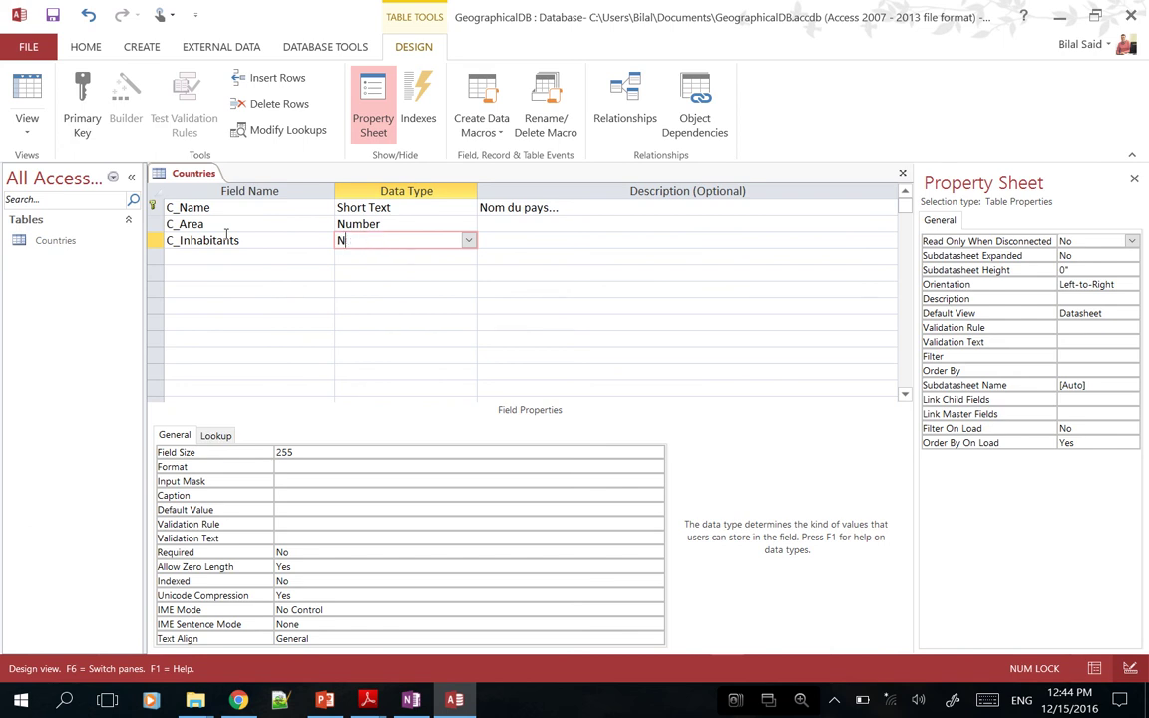
{"action": "type", "text": "Da"}
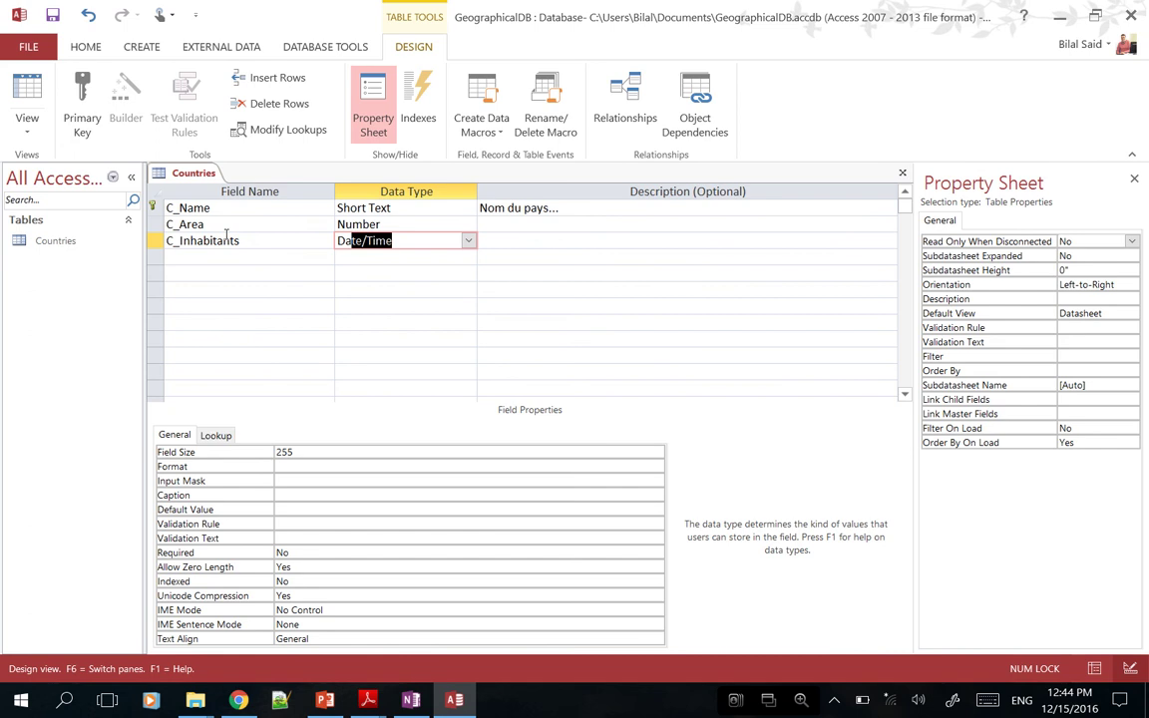
Set the data type of the C_Inhabitants field to Number
{"action": "key", "text": "BackSpace"}
{"action": "key", "text": "BackSpace"}
{"action": "key", "text": "BackSpace"}
{"action": "type", "text": "Nu"}
{"action": "key", "text": "Tab"}
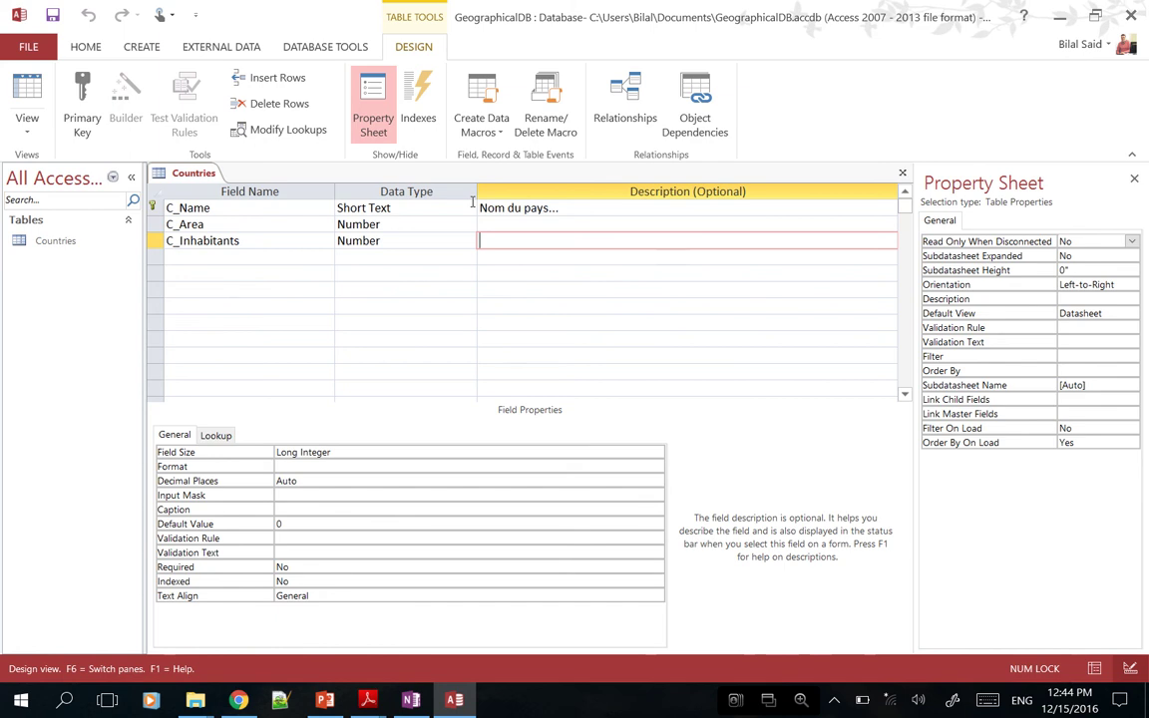
Close the design of the Countries table and reopen the table in Datasheet view
{"action": "key", "text": "ctrl+w"}
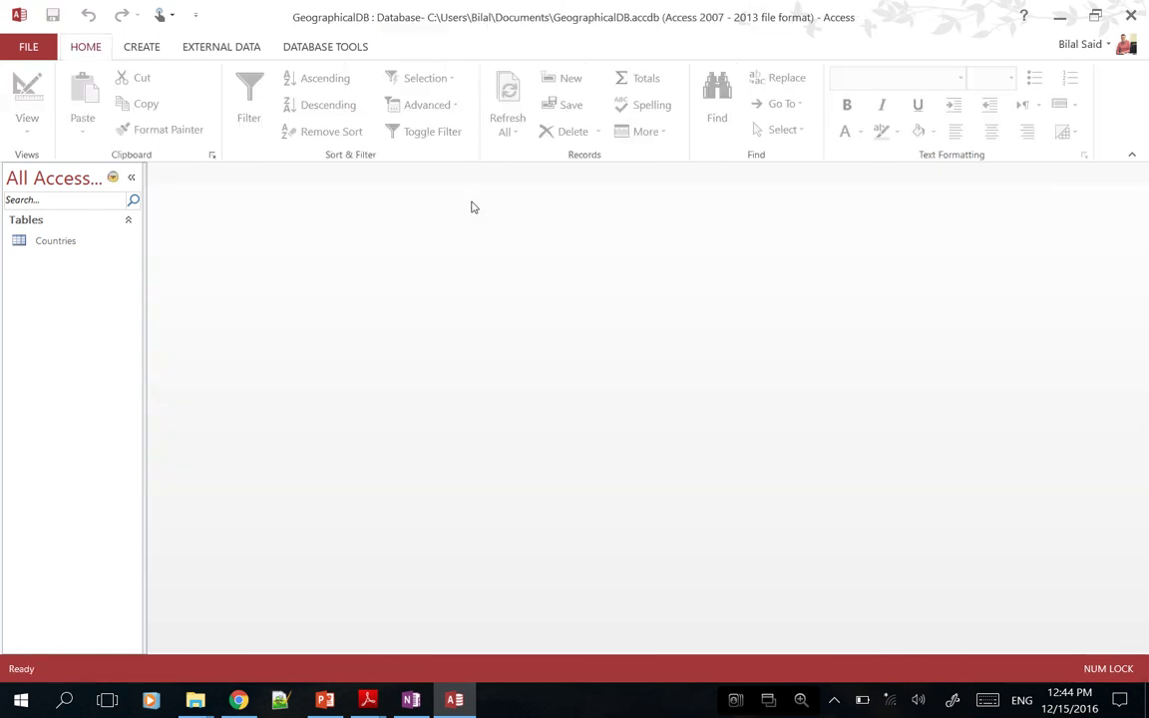
{"action": "left_click", "coordinate": [65, 243]}
{"action": "double_click", "coordinate": [64, 243]}
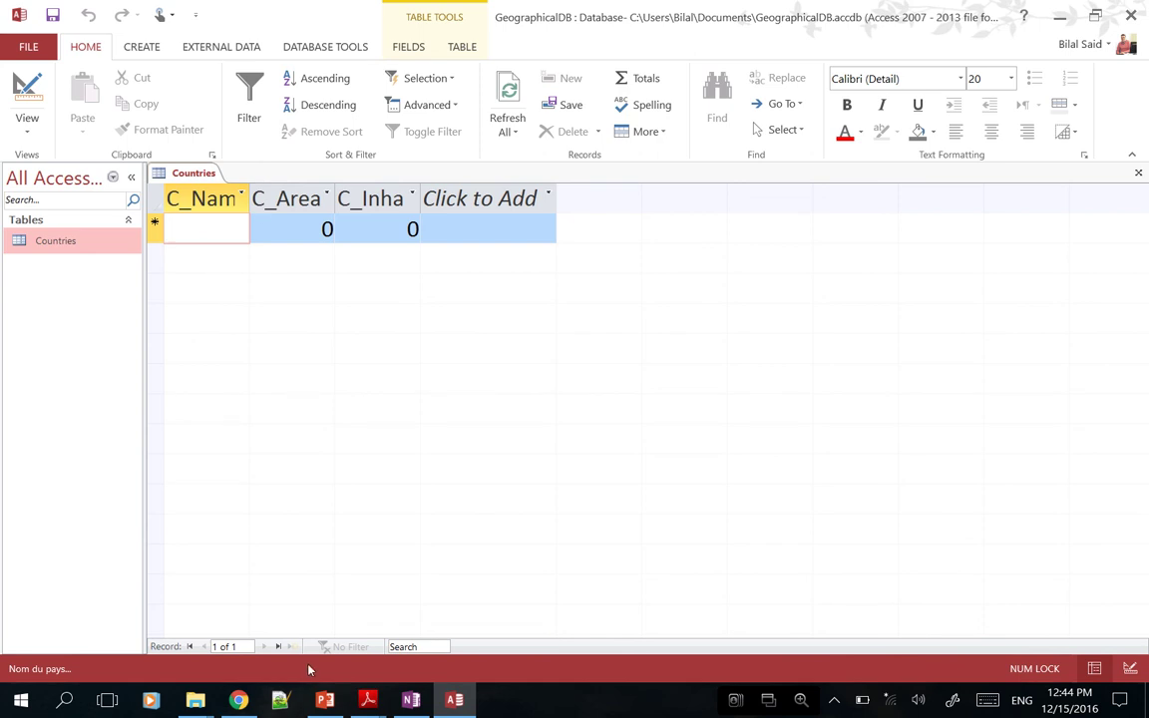
Open the GeoData.xlsx workbook in Excel from the Lab1 folder of the Applied Info course's Access material
{"action": "mouse_move", "coordinate": [236, 702]}
{"action": "mouse_move", "coordinate": [367, 699]}
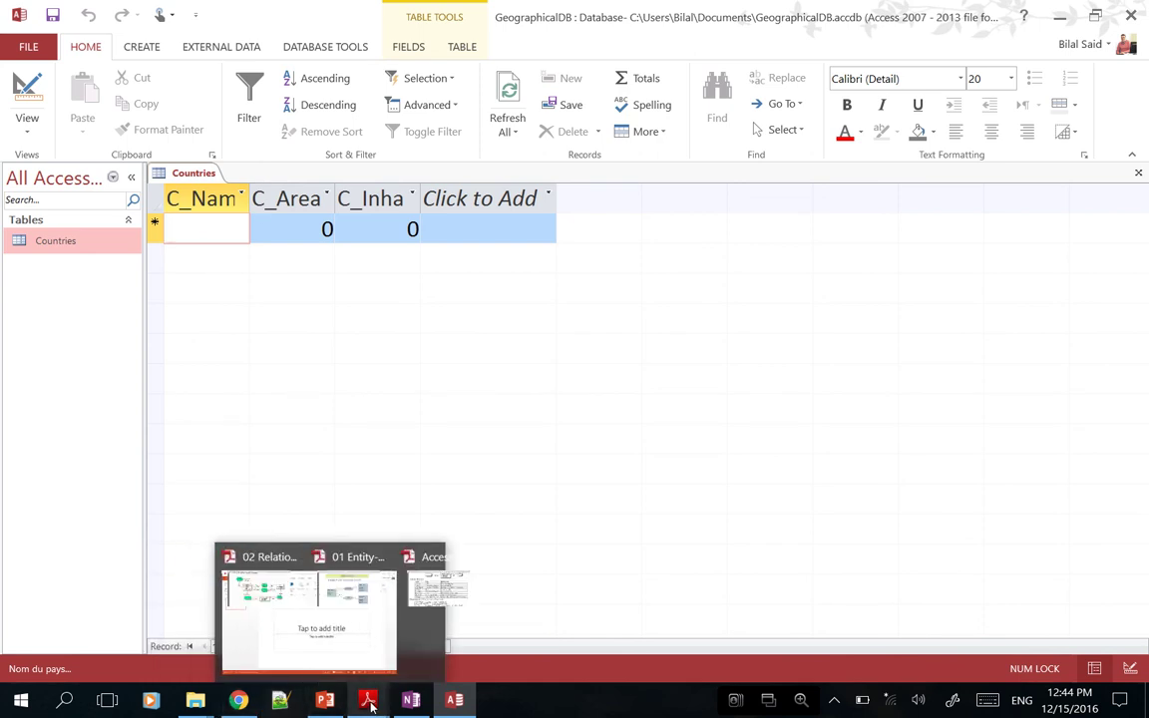
{"action": "key", "text": "super+d"}
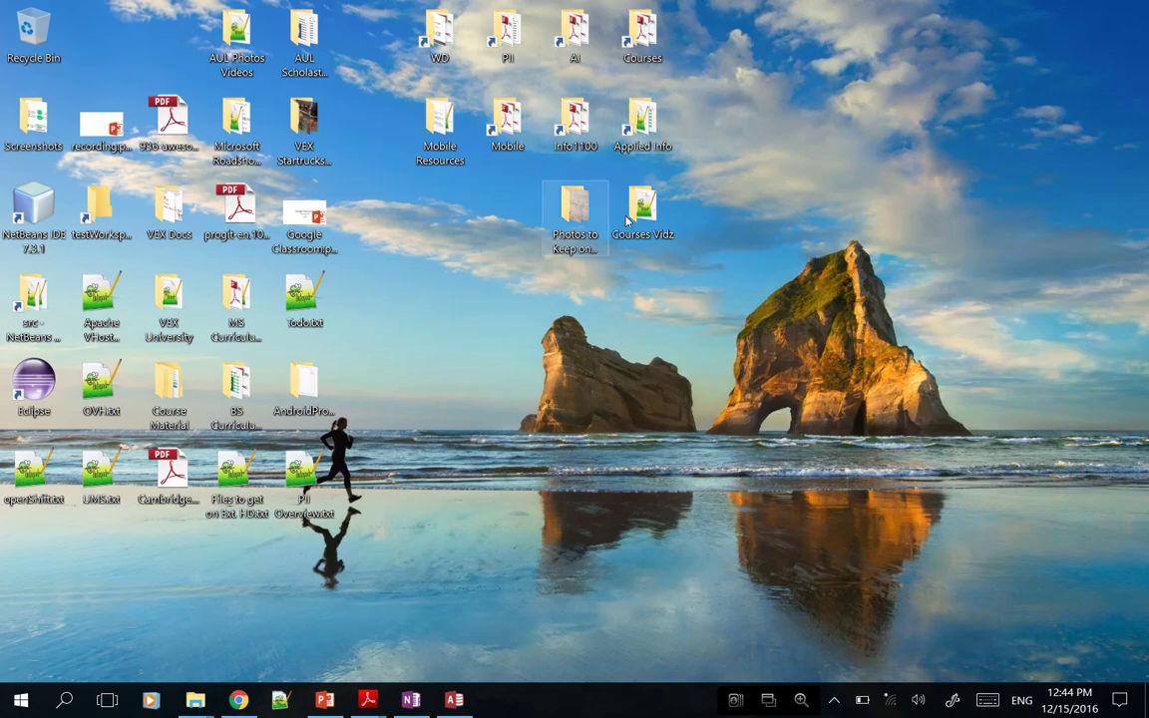
{"action": "double_click", "coordinate": [635, 136]}
{"action": "double_click", "coordinate": [467, 293]}
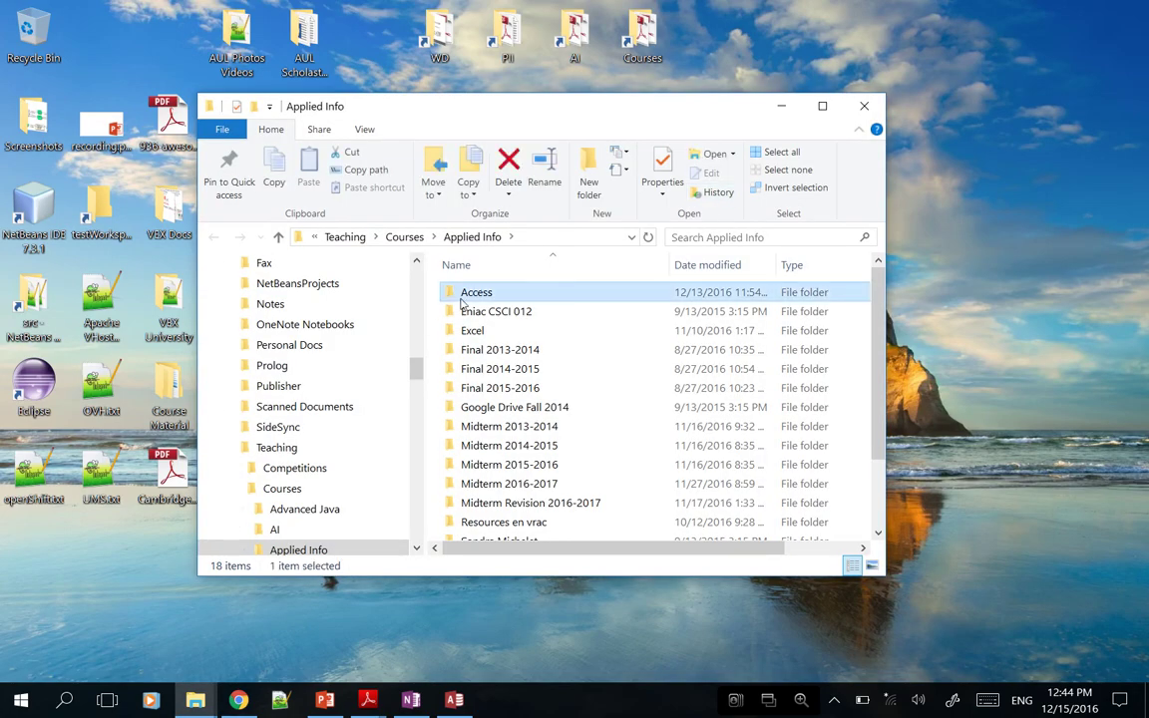
{"action": "left_click", "coordinate": [465, 299]}
{"action": "double_click", "coordinate": [465, 297]}
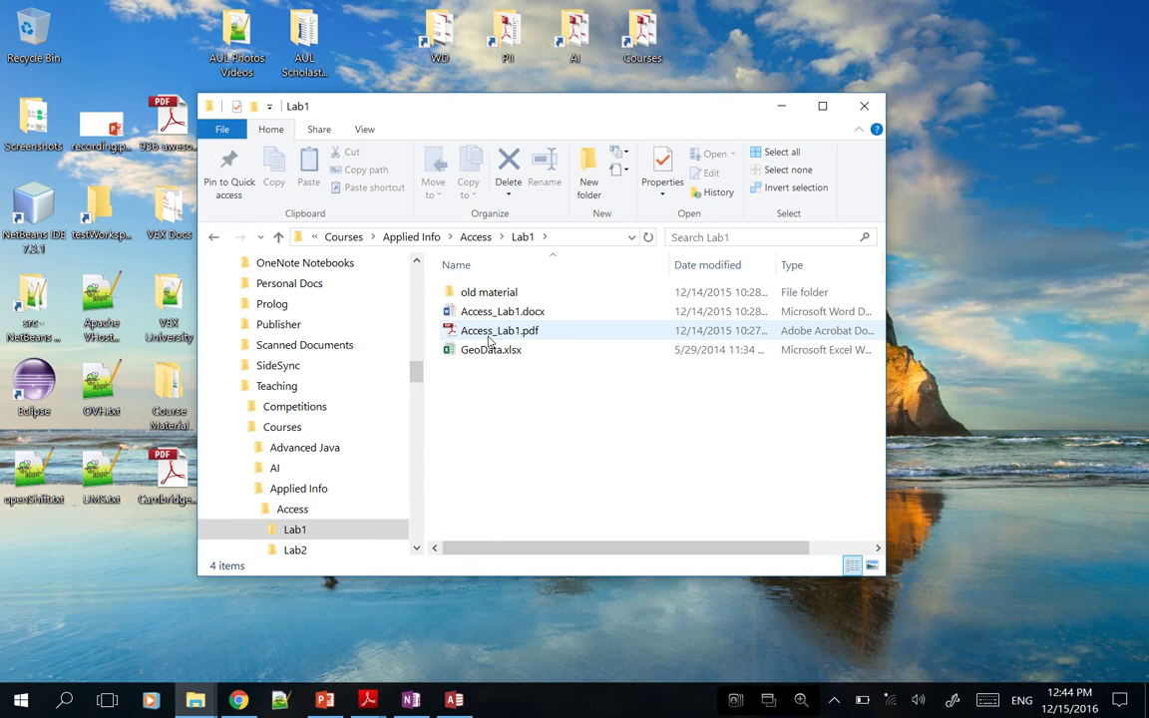
{"action": "left_click", "coordinate": [485, 350]}
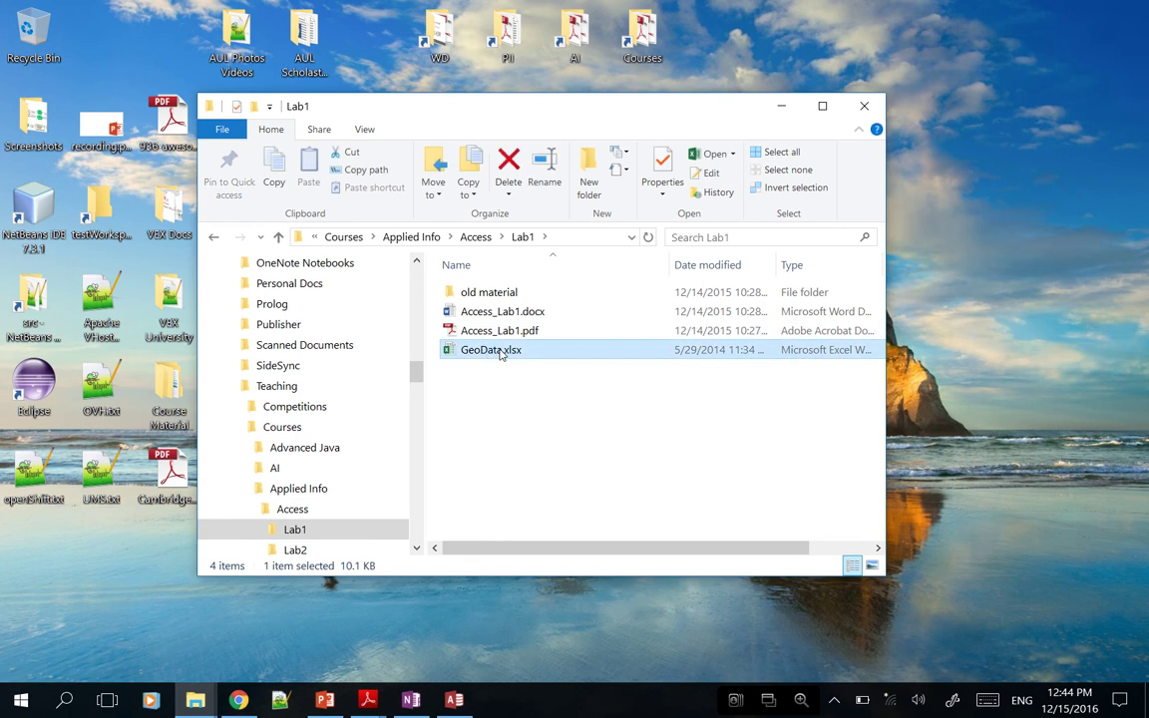
{"action": "double_click", "coordinate": [490, 350]}
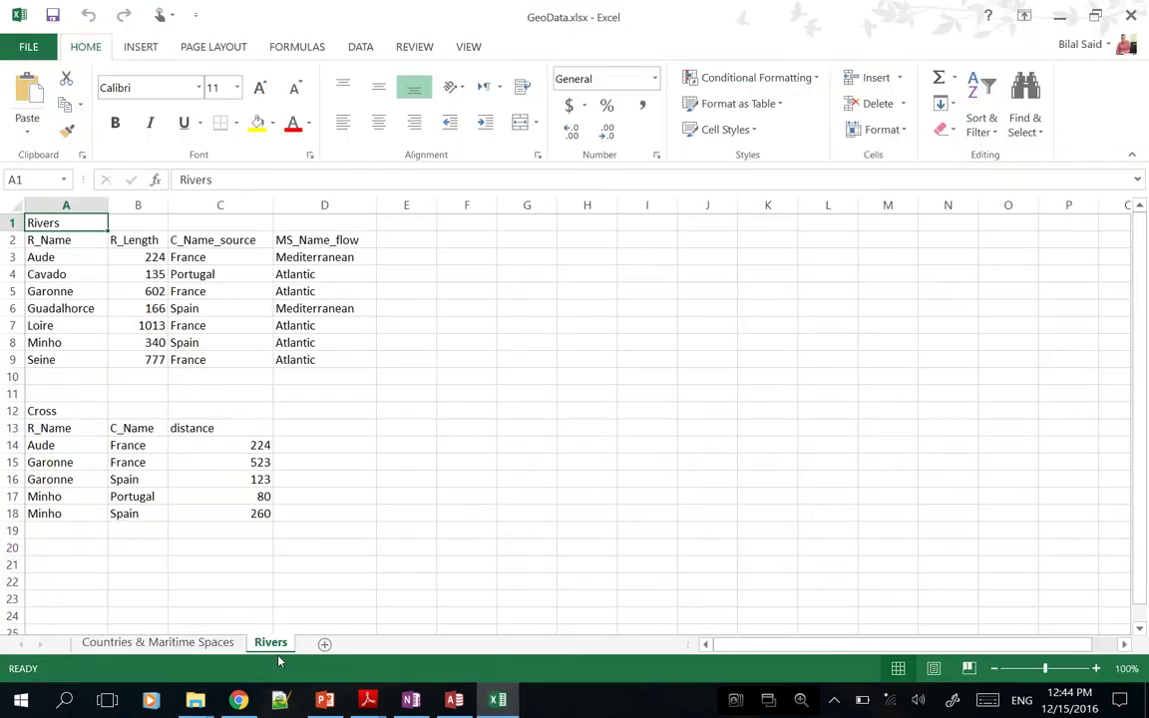
Copy the country records in A3:C6 of the Countries & Maritime Spaces sheet and switch back to Access
{"action": "left_click", "coordinate": [171, 645]}
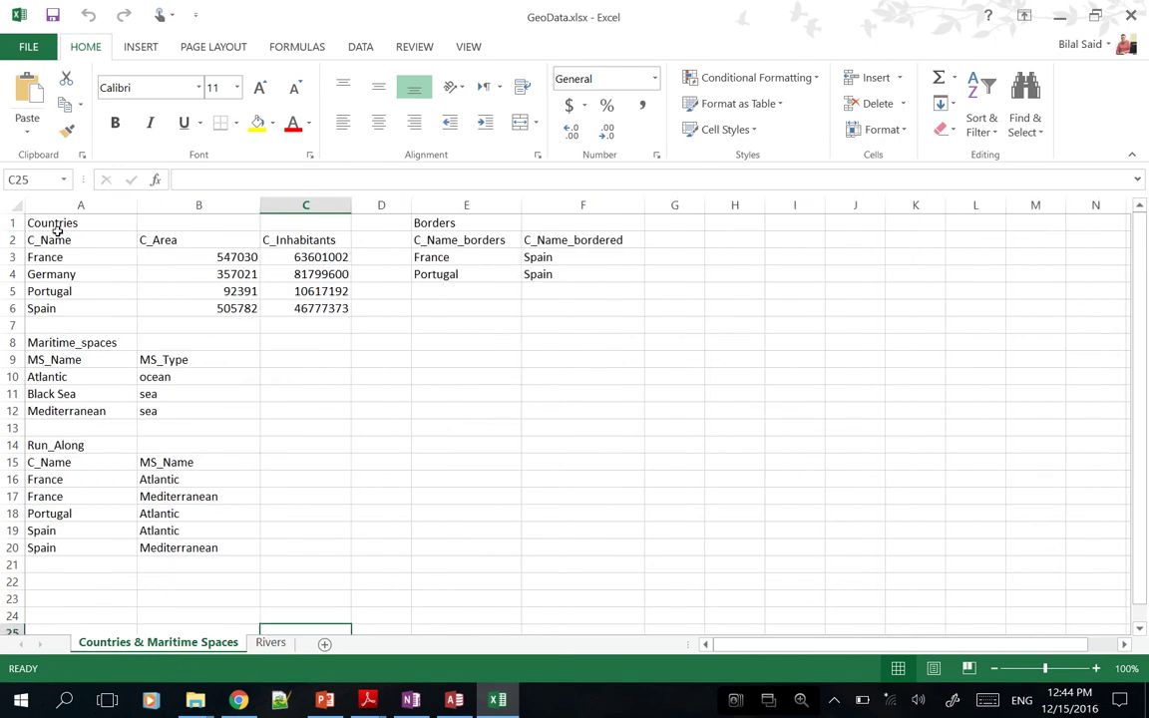
{"action": "left_click", "coordinate": [270, 643]}
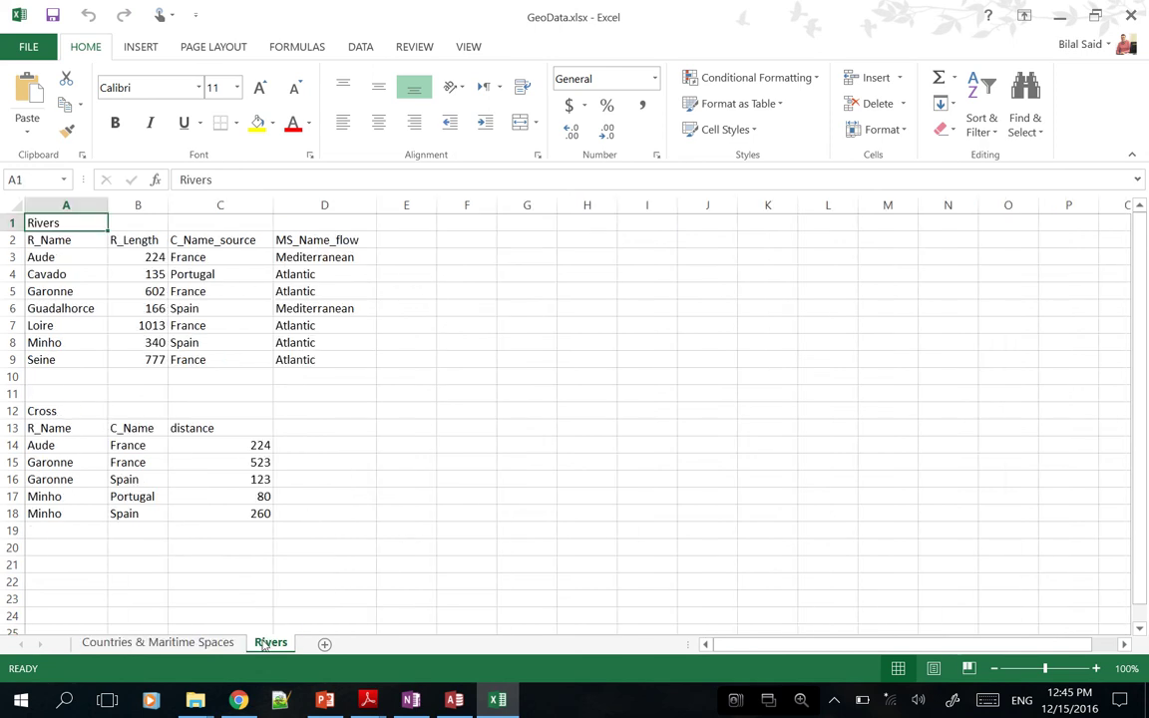
{"action": "left_click", "coordinate": [189, 644]}
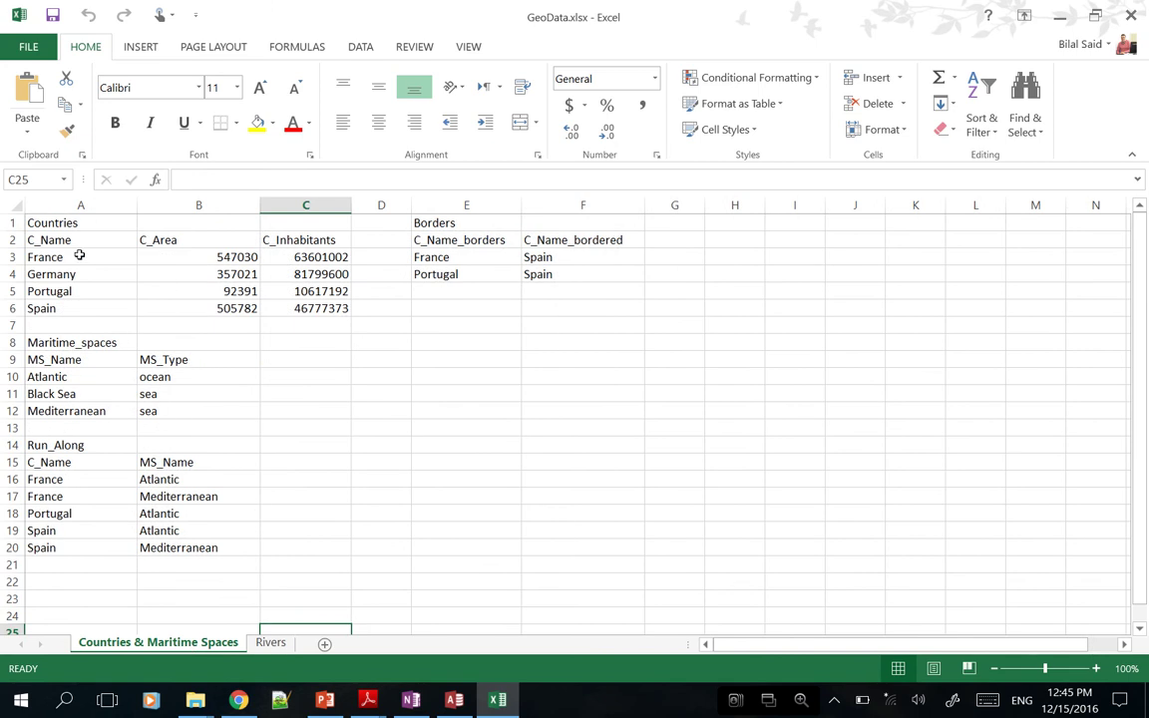
{"action": "mouse_move", "coordinate": [79, 256]}
{"action": "left_mouse_down"}
{"action": "mouse_move", "coordinate": [198, 277]}
{"action": "mouse_move", "coordinate": [305, 328]}
{"action": "mouse_move", "coordinate": [329, 308]}
{"action": "left_mouse_up"}
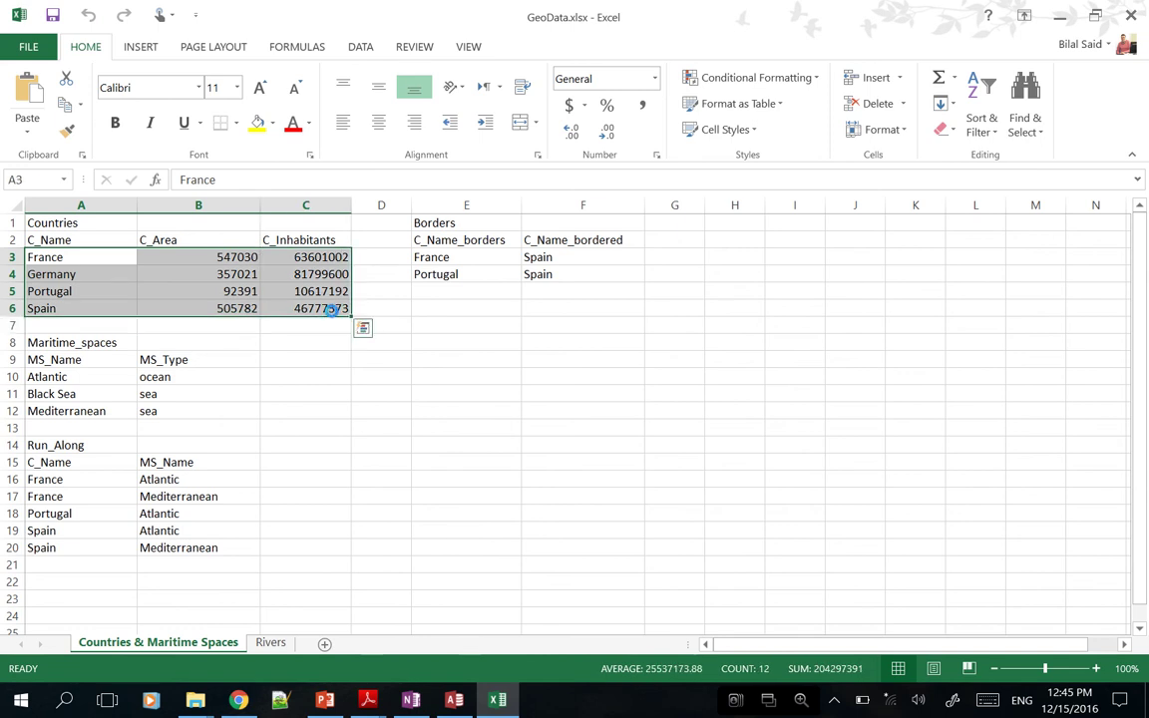
{"action": "key", "text": "ctrl+c"}
{"action": "left_click", "coordinate": [453, 699]}
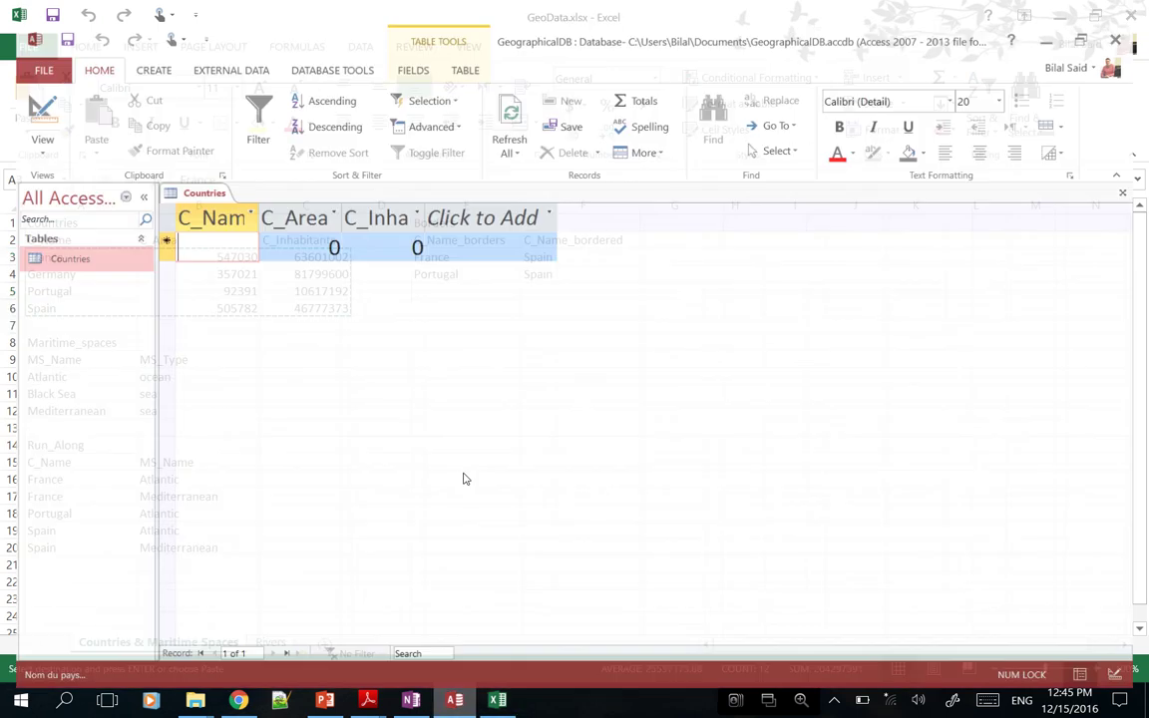
{"action": "type", "text": "373"}
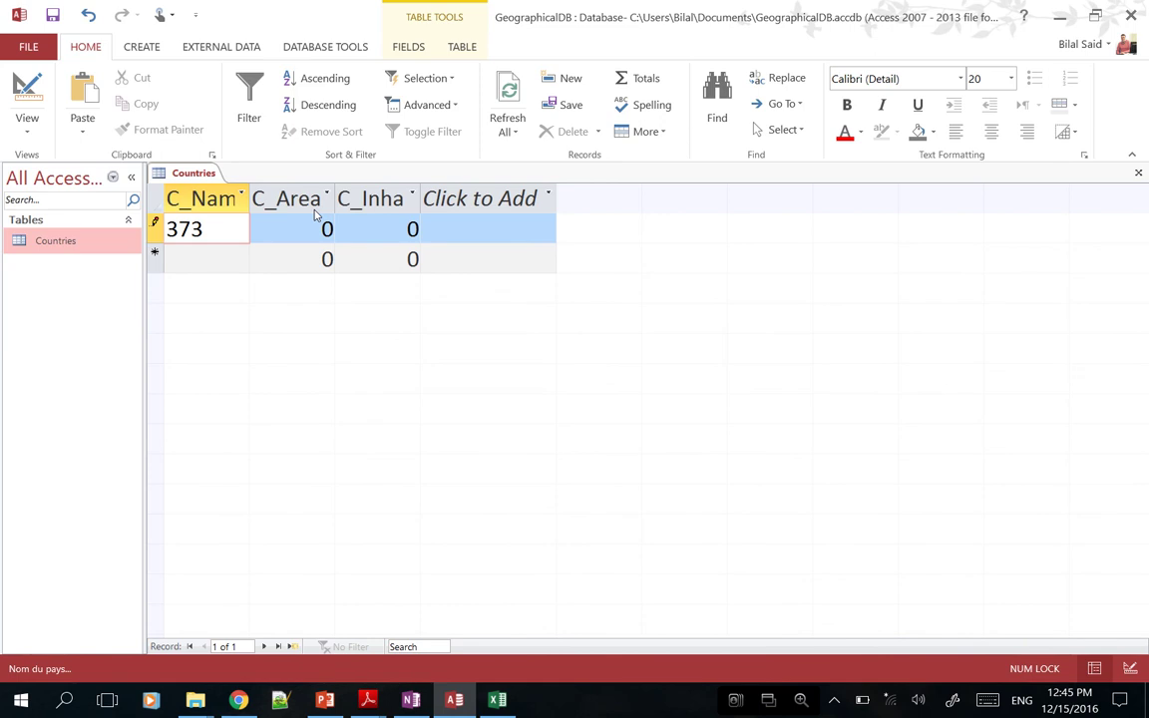
{"action": "key", "text": "BackSpace"}
{"action": "key", "text": "BackSpace"}
{"action": "key", "text": "BackSpace"}
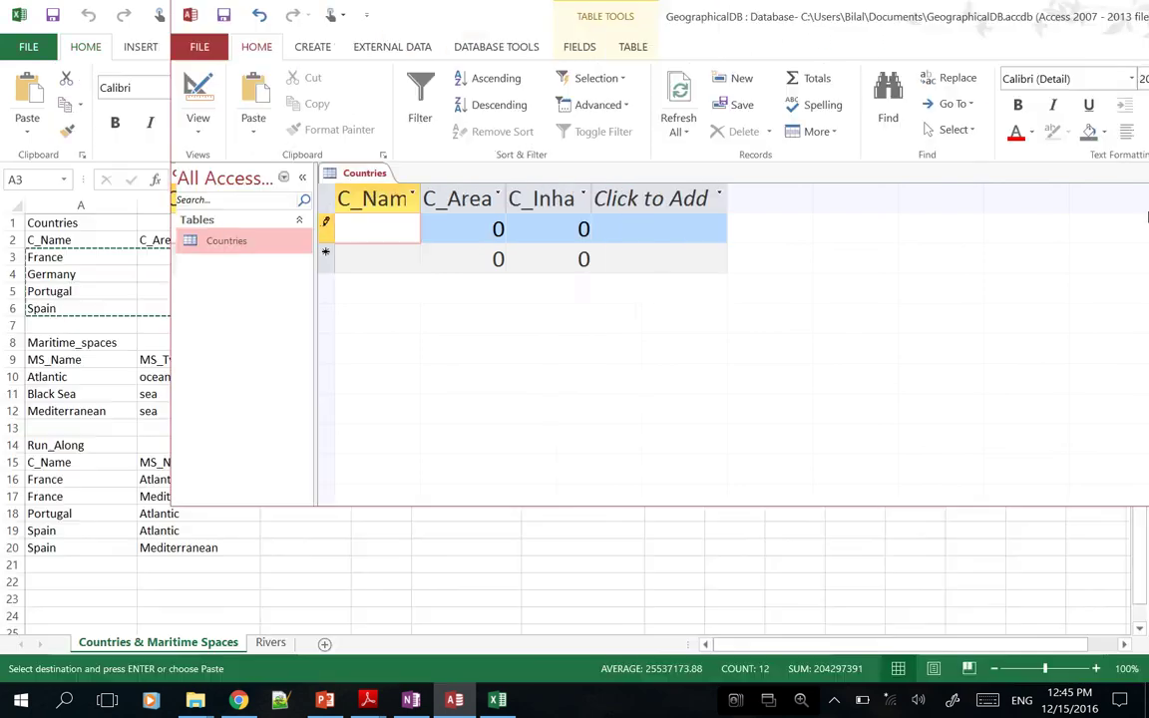
Arrange the Access and GeoData.xlsx windows side by side and select the empty C_Name cell in Countries
{"action": "key", "text": "super+Right"}
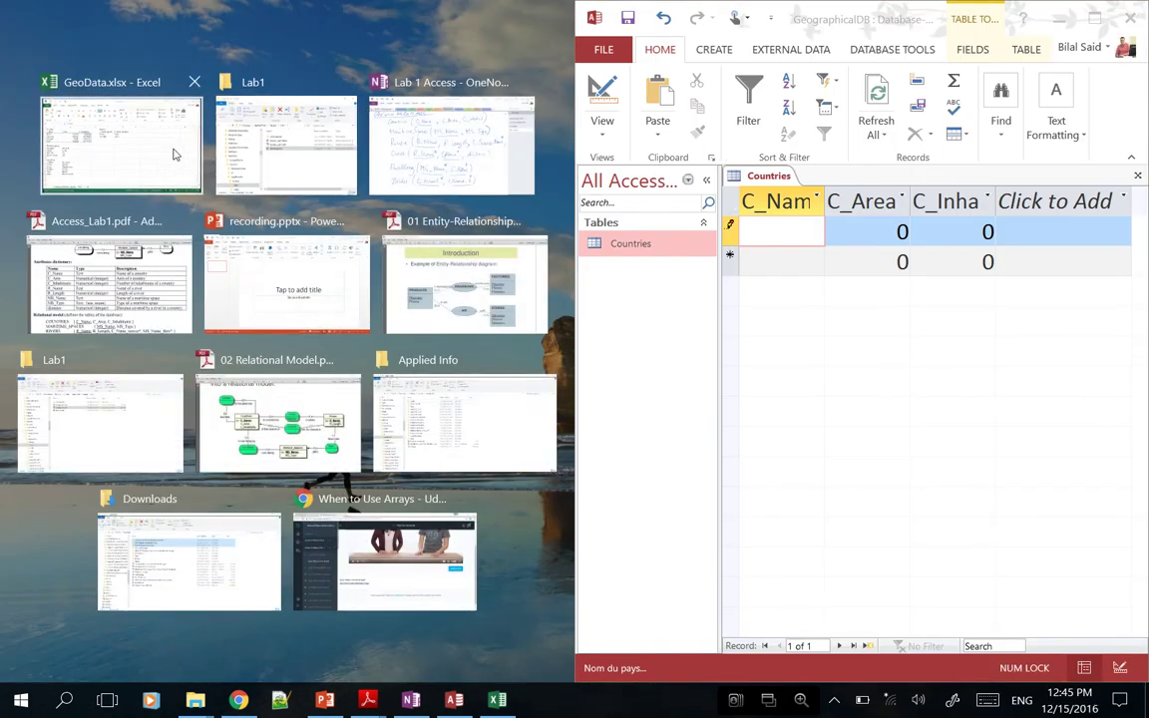
{"action": "left_click", "coordinate": [173, 154]}
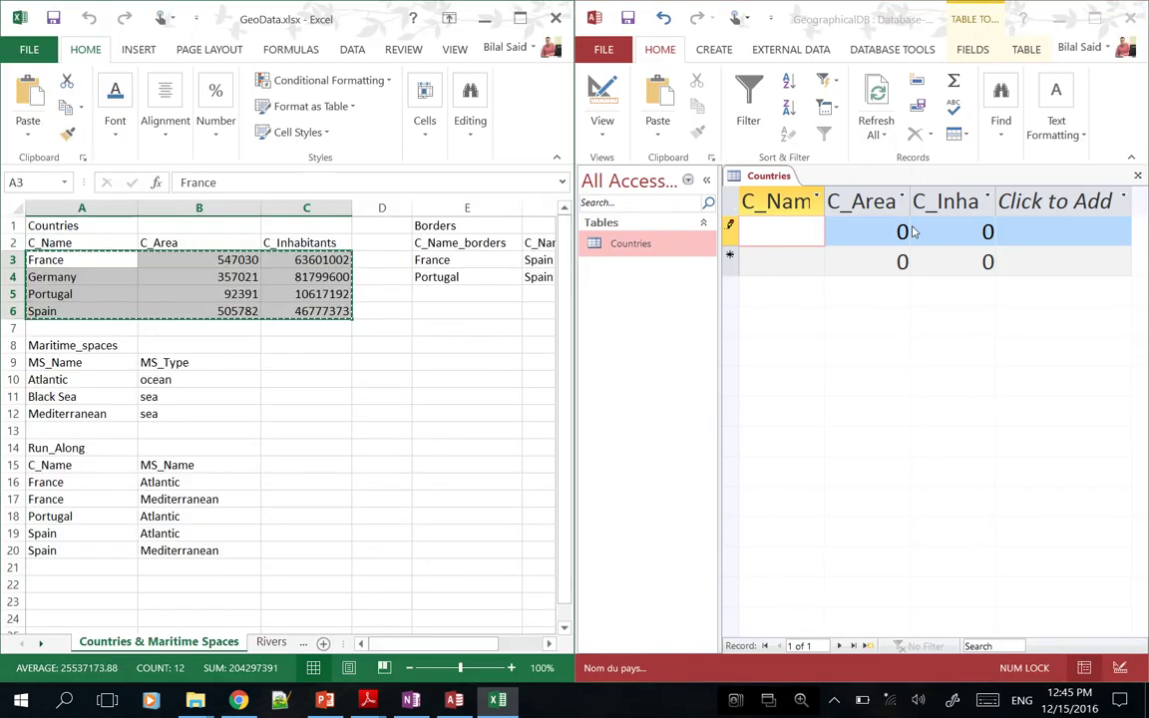
{"action": "left_click", "coordinate": [788, 231]}
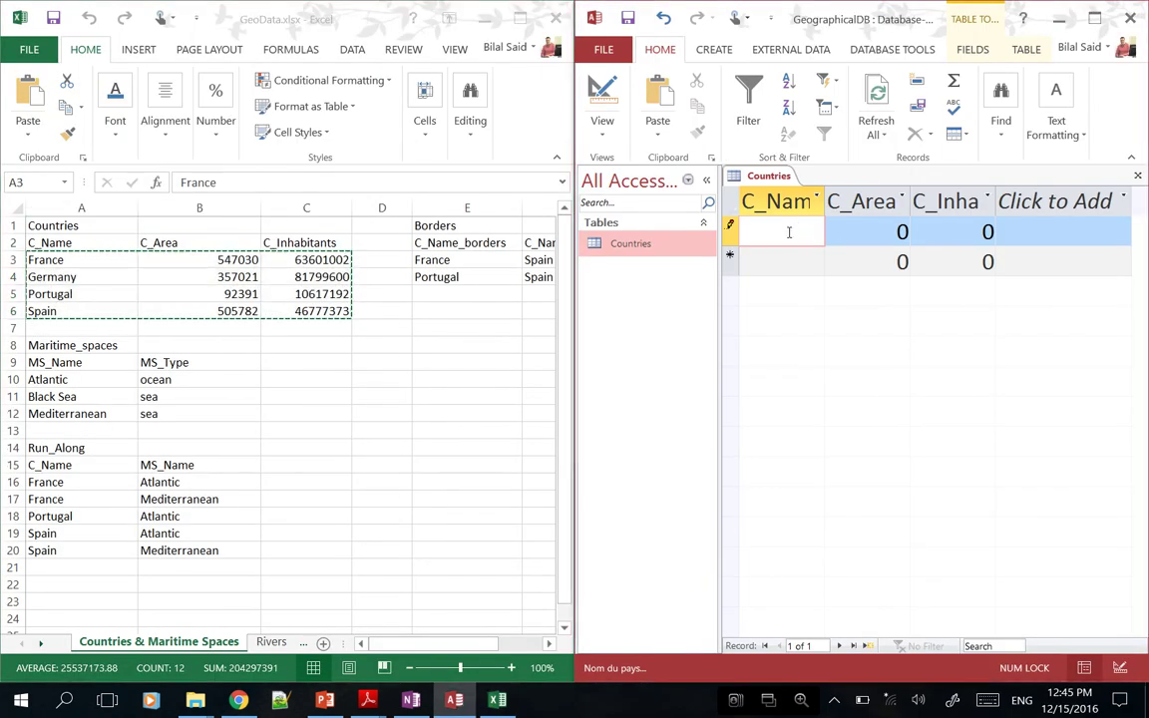
Enter France as the C_Name and 547030 as the C_Area of the first Countries record
{"action": "type", "text": "France"}
{"action": "key", "text": "Caps_Lock"}
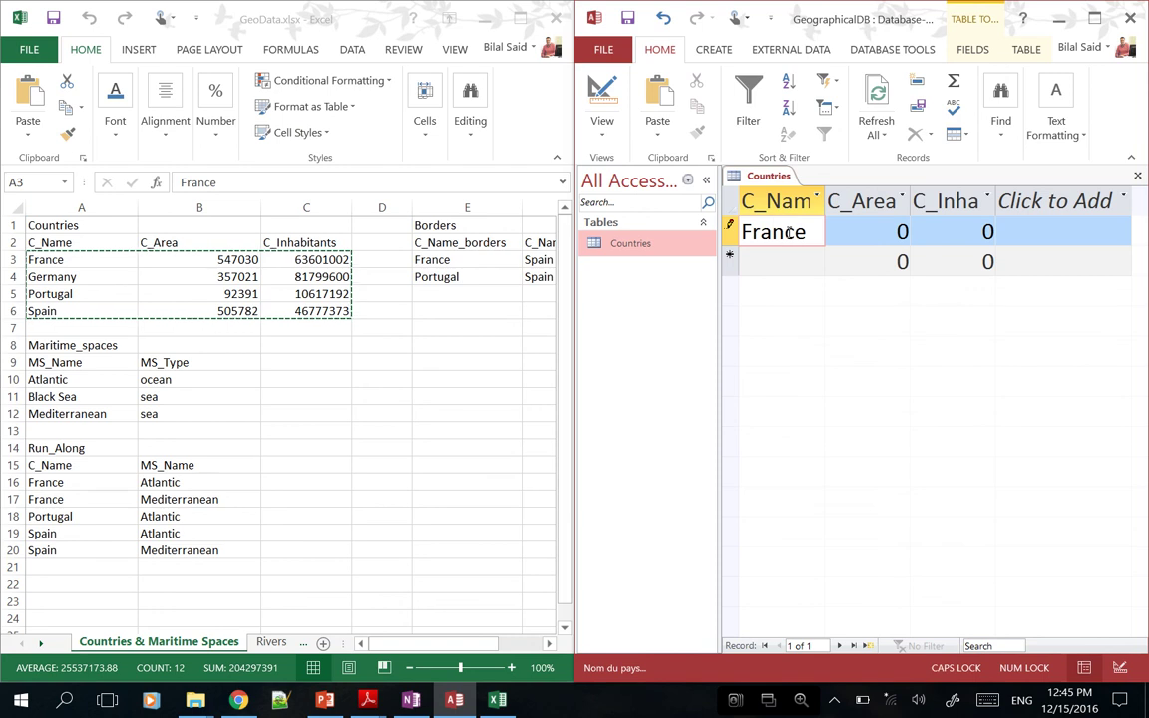
{"action": "type", "text": "54"}
{"action": "key", "text": "Tab"}
{"action": "key", "text": "Caps_Lock"}
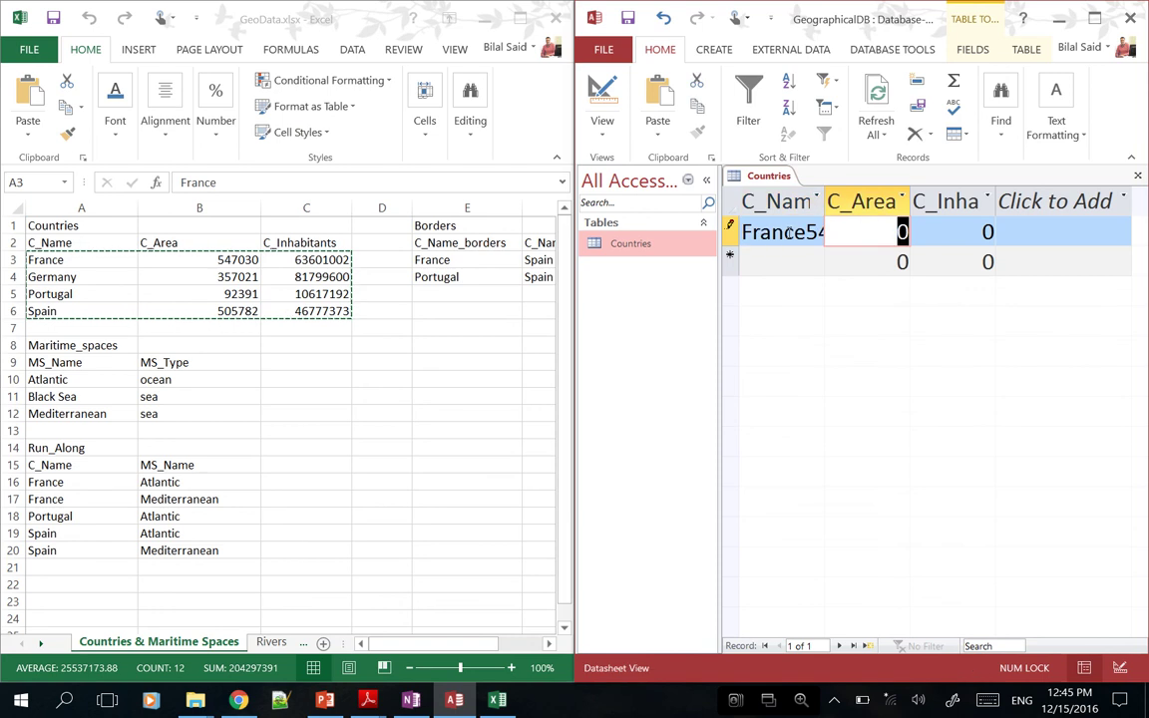
{"action": "type", "text": "54"}
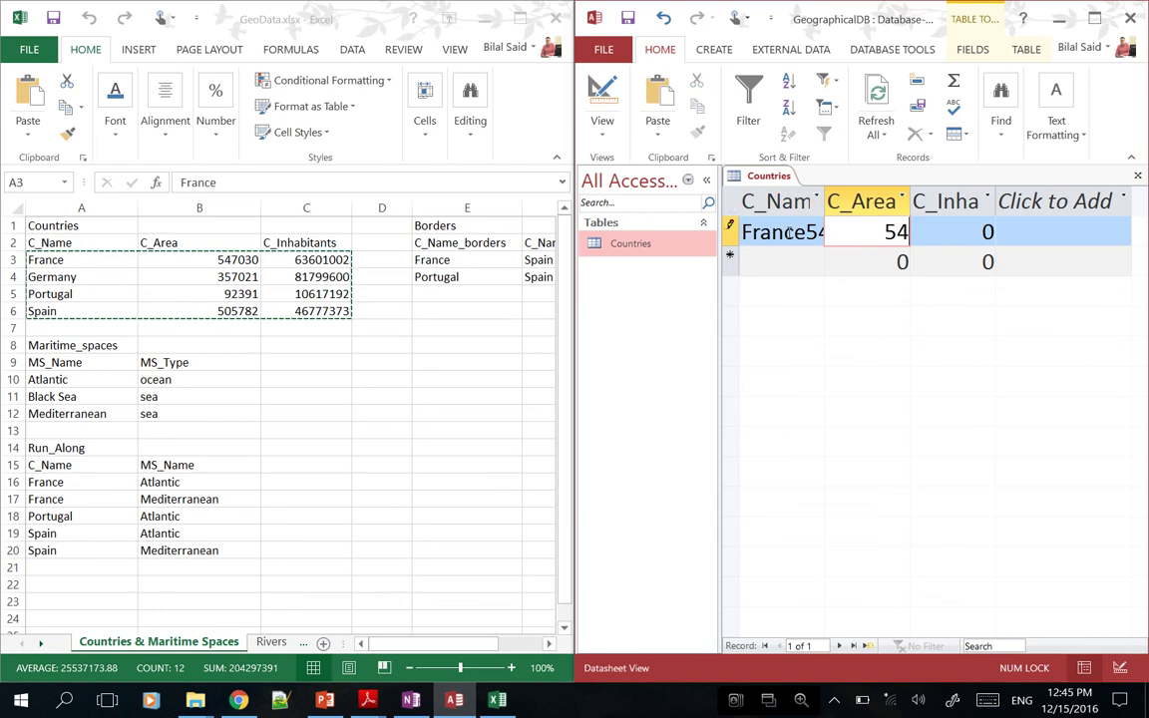
{"action": "type", "text": "7030"}
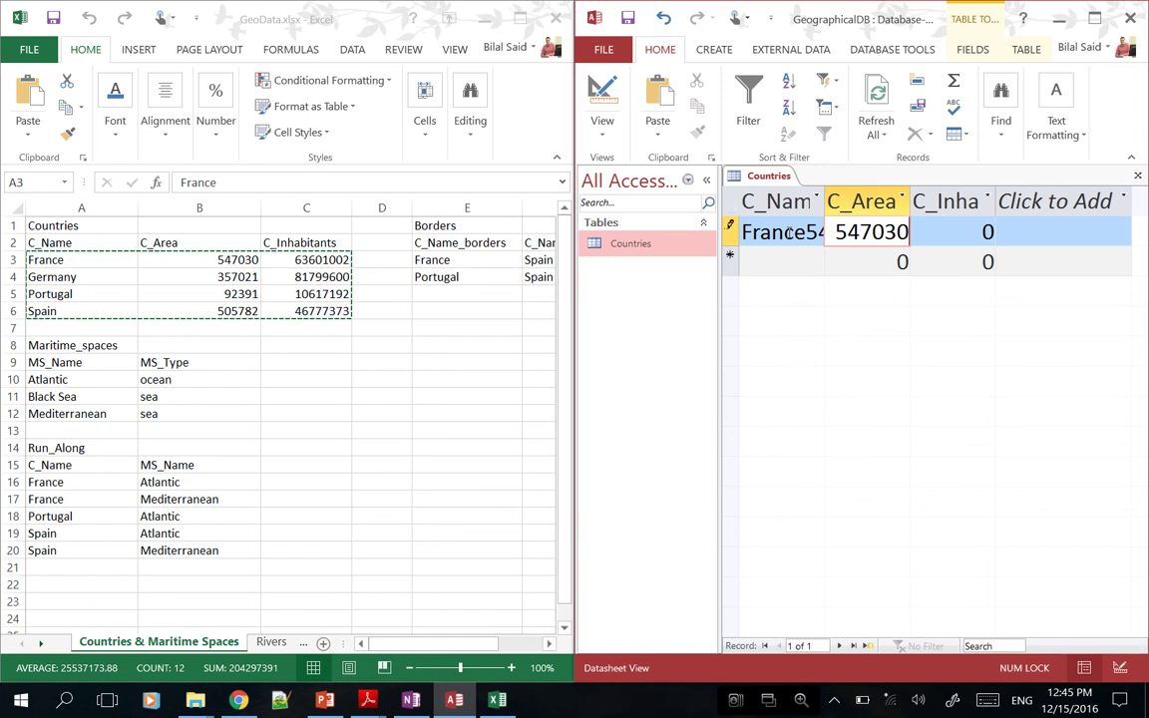
{"action": "key", "text": "Tab"}
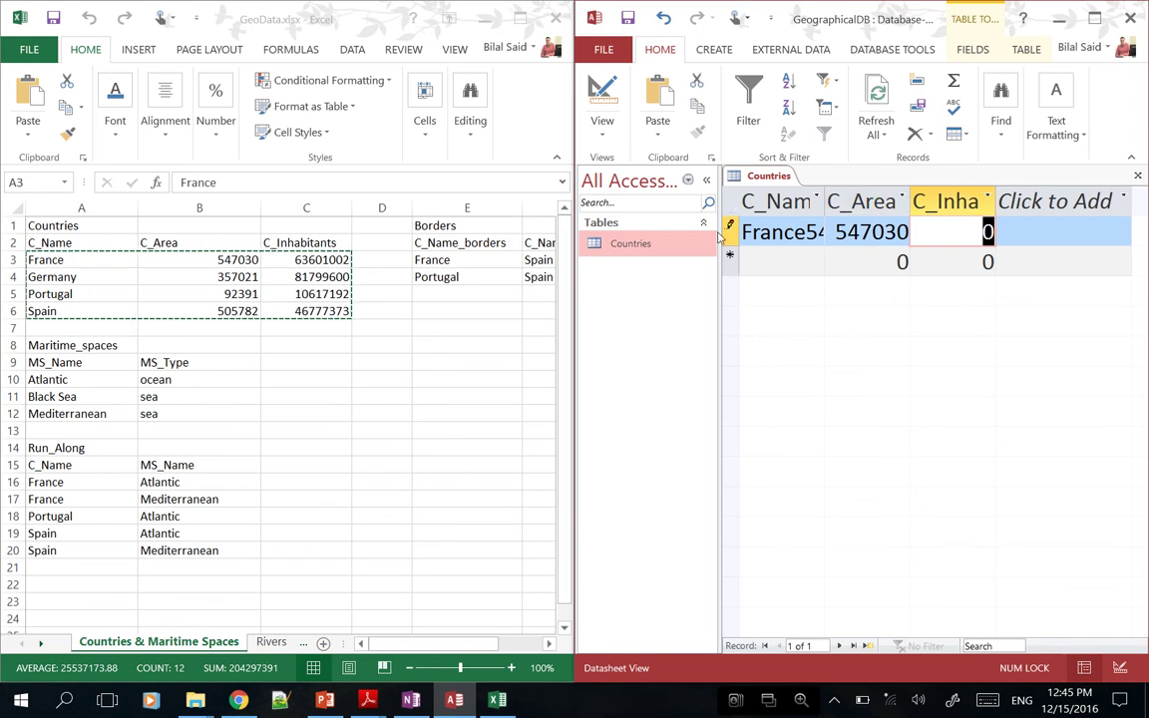
Copy France's inhabitants value 63601002 from cell C3 of GeoData.xlsx into C_Inhabitants and commit the record
{"action": "left_click_drag", "start_coordinate": [300, 259], "coordinate": [229, 293]}
{"action": "double_click", "coordinate": [291, 259]}
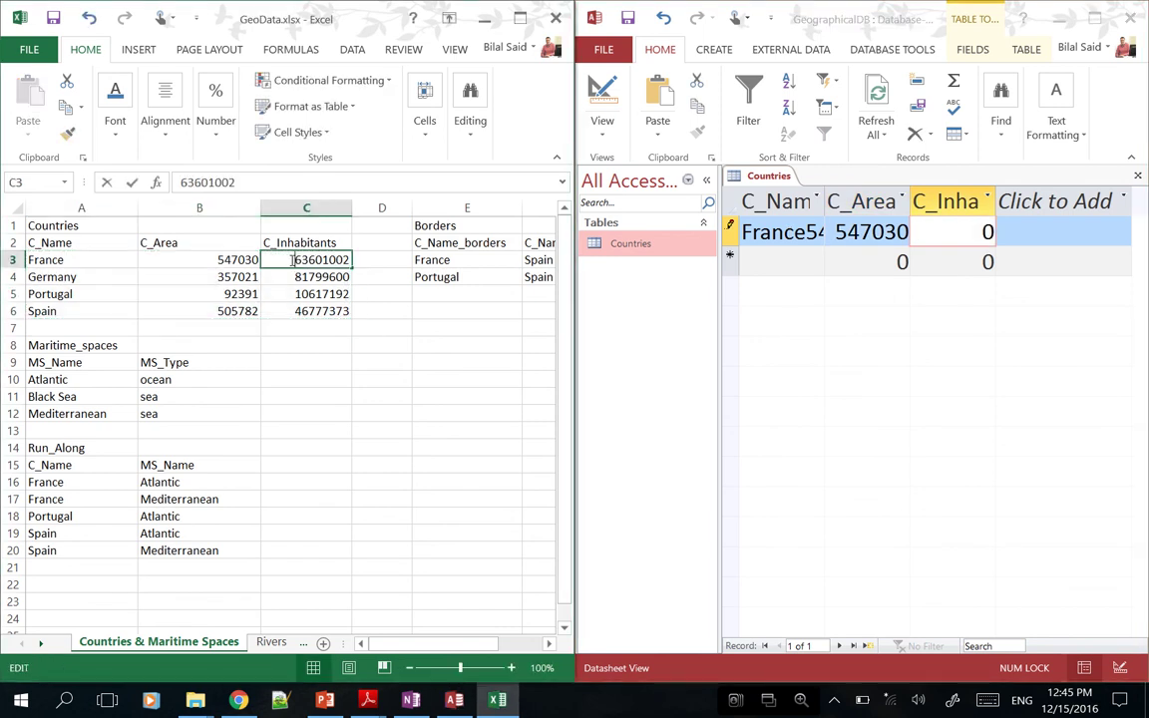
{"action": "double_click", "coordinate": [291, 259]}
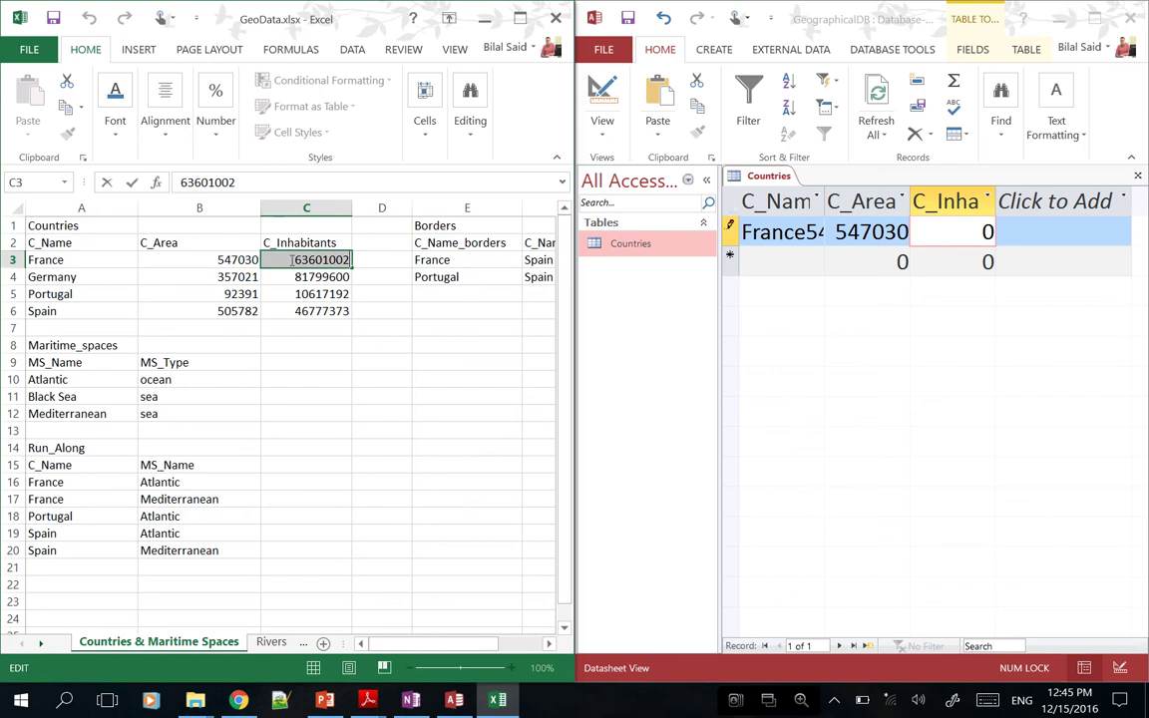
{"action": "left_click", "coordinate": [975, 227]}
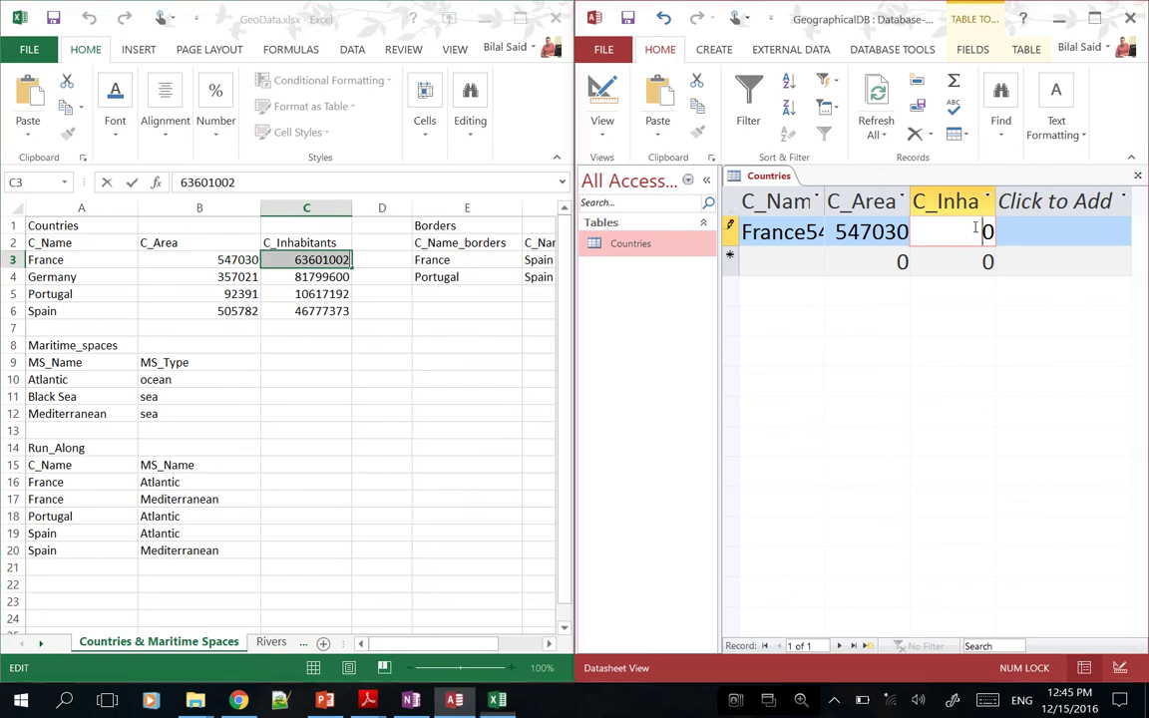
{"action": "key", "text": "ctrl+v"}
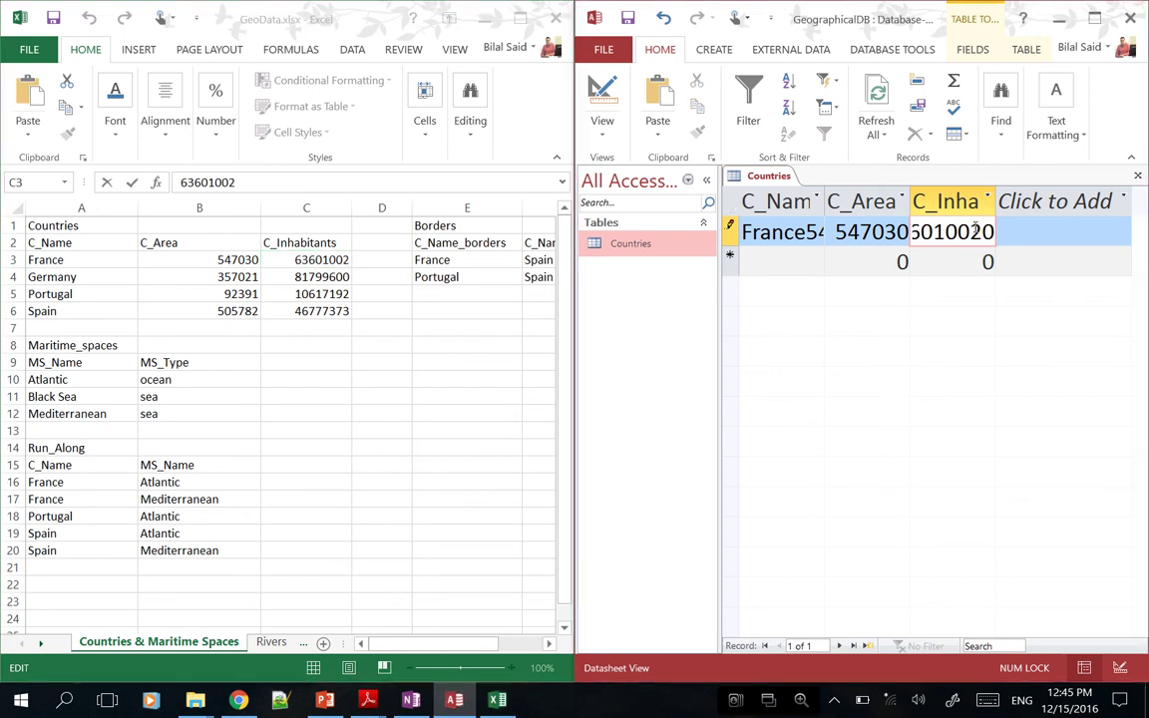
{"action": "key", "text": "Return"}
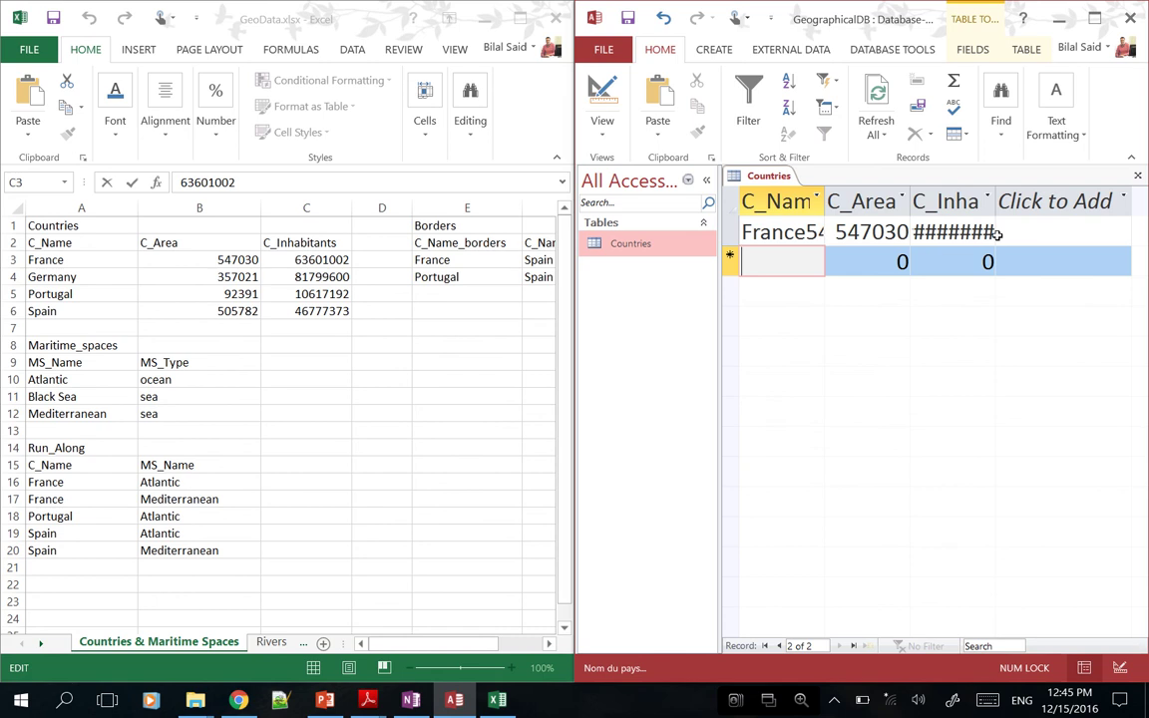
Widen the C_Inhabitants and C_Name columns of the Countries datasheet to show their full contents
{"action": "left_click_drag", "start_coordinate": [907, 200], "coordinate": [1073, 201]}
{"action": "left_click", "coordinate": [1073, 202]}
{"action": "left_click", "coordinate": [798, 296]}
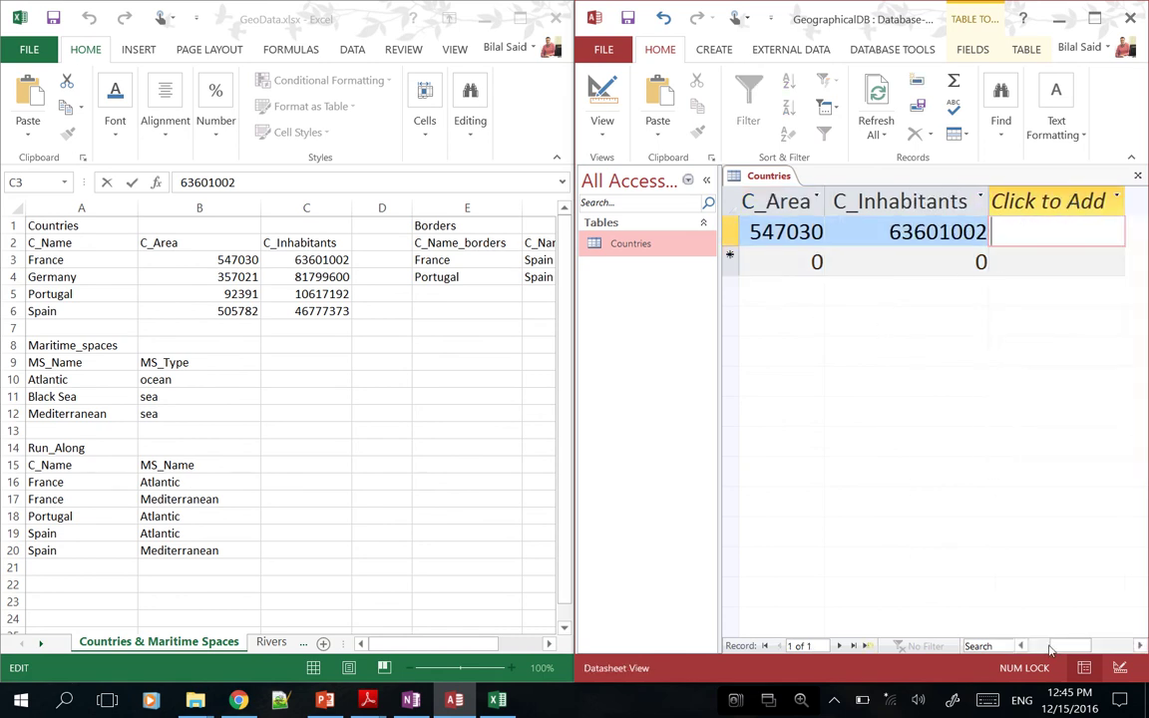
{"action": "scroll", "coordinate": [943, 585], "scroll_direction": "left", "scroll_amount": 2}
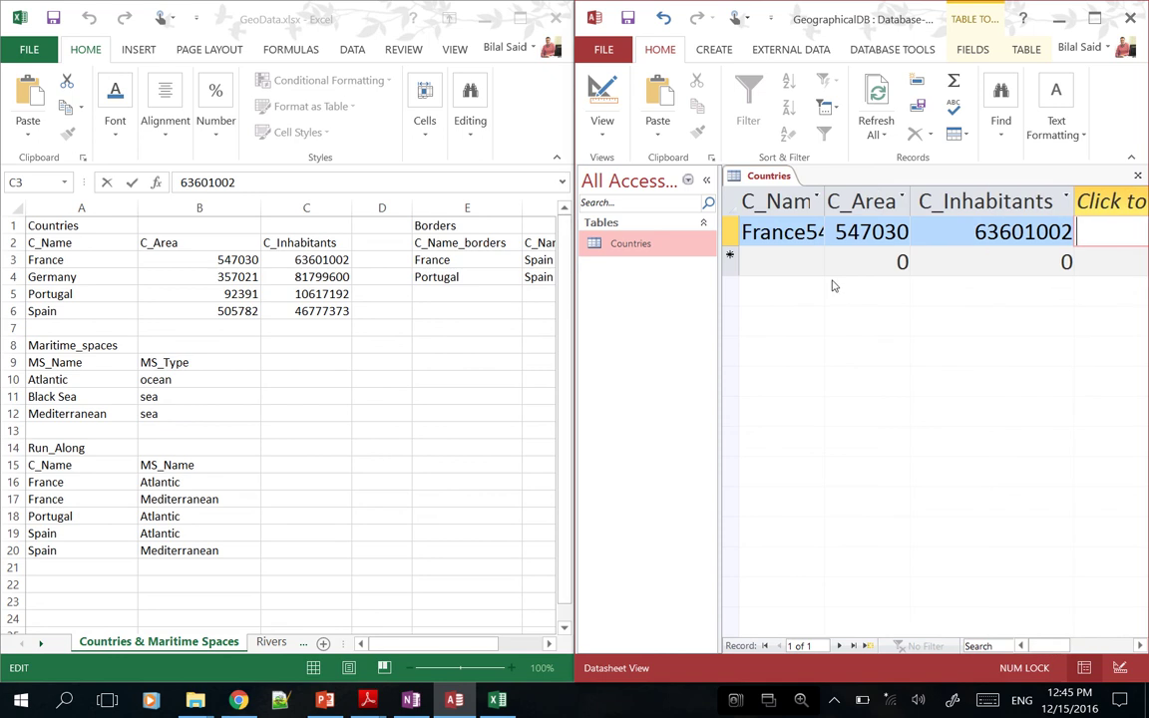
{"action": "left_click_drag", "start_coordinate": [909, 199], "coordinate": [818, 232]}
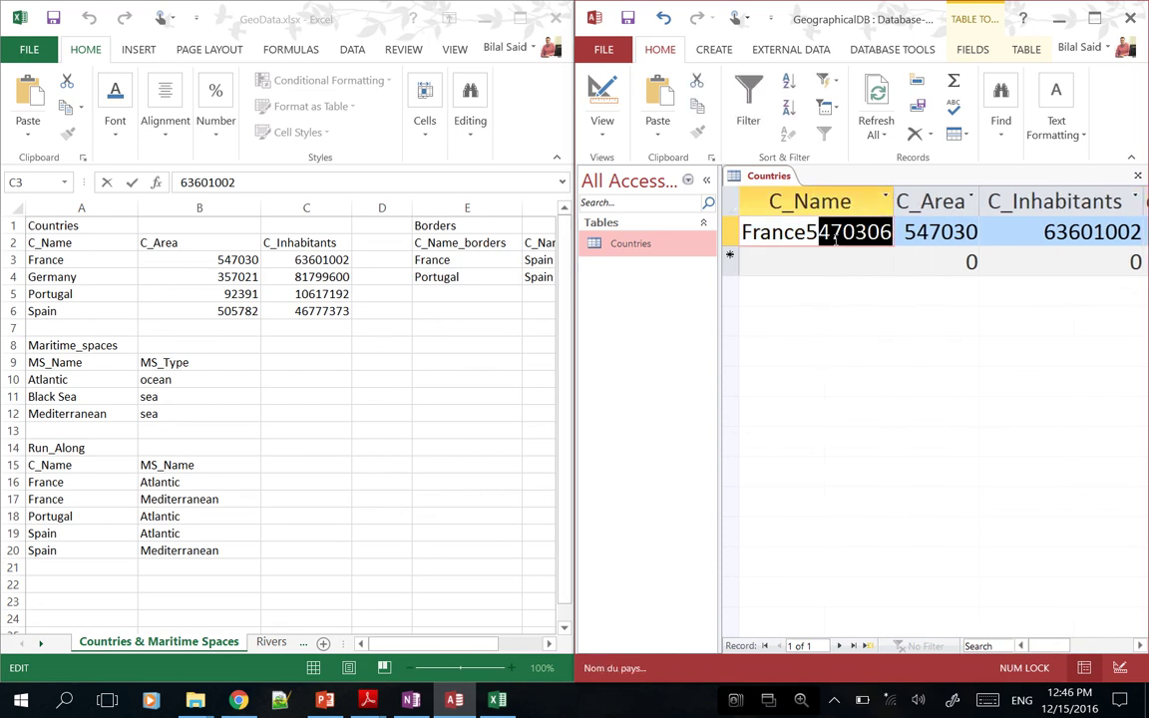
Remove the stray digits from the first record's C_Name so it reads France, and move on to a new record
{"action": "type", "text": "636010"}
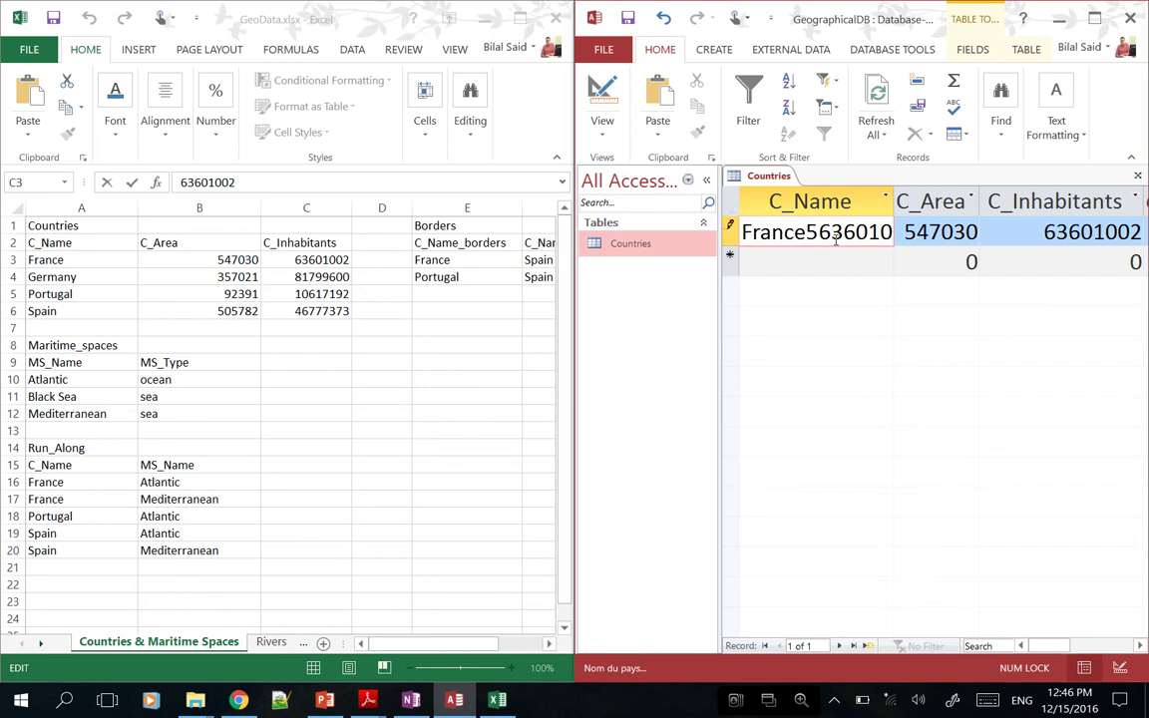
{"action": "key", "text": "Left"}
{"action": "key", "text": "Left"}
{"action": "key", "text": "Left"}
{"action": "key", "text": "Left"}
{"action": "key", "text": "Left"}
{"action": "key", "text": "Left"}
{"action": "key", "text": "Left"}
{"action": "key", "text": "shift+End"}
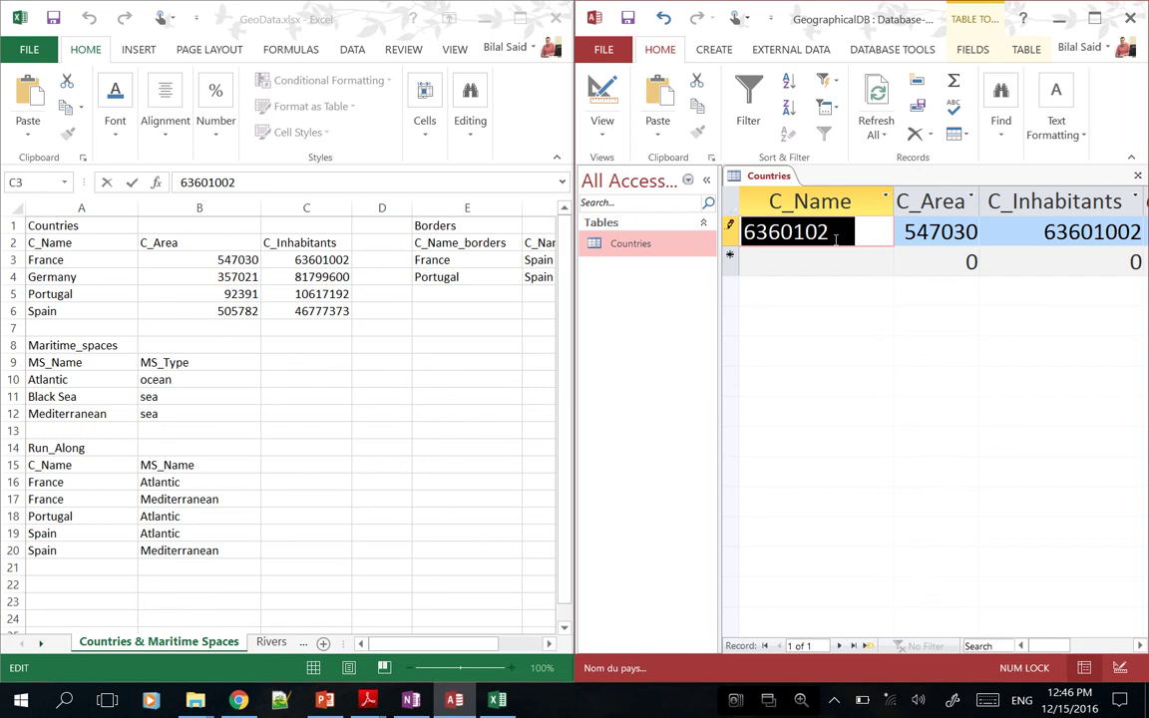
{"action": "key", "text": "Delete"}
{"action": "key", "text": "Tab"}
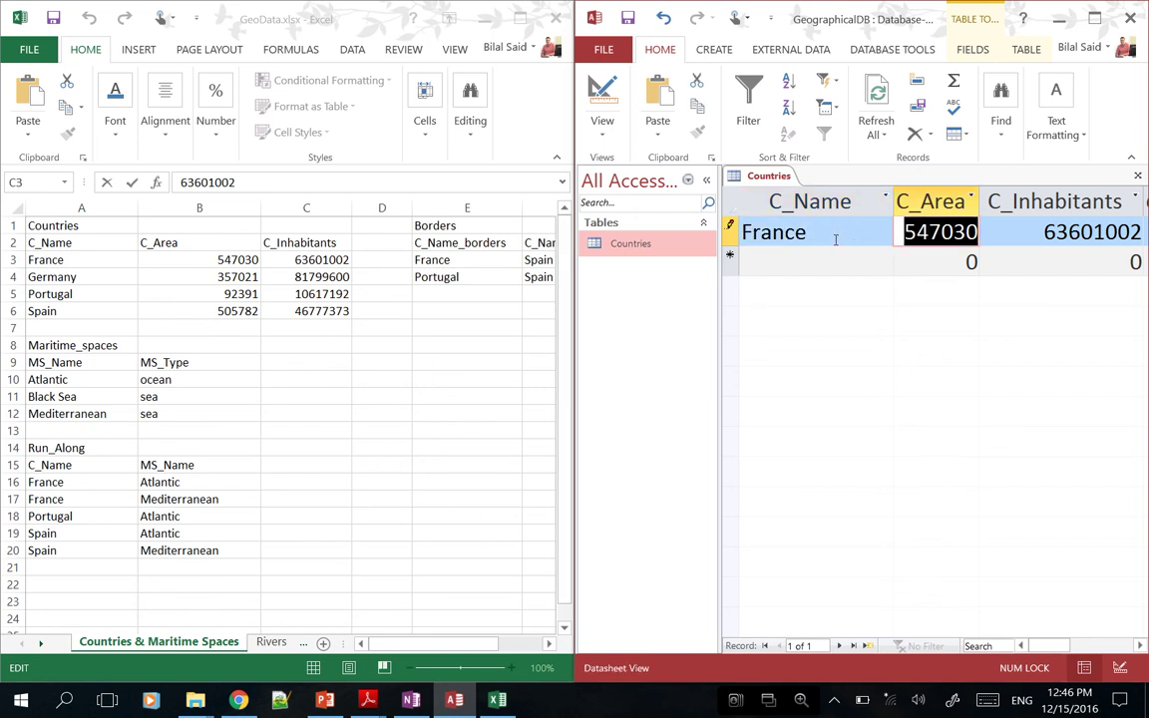
{"action": "key", "text": "Tab"}
{"action": "key", "text": "Tab"}
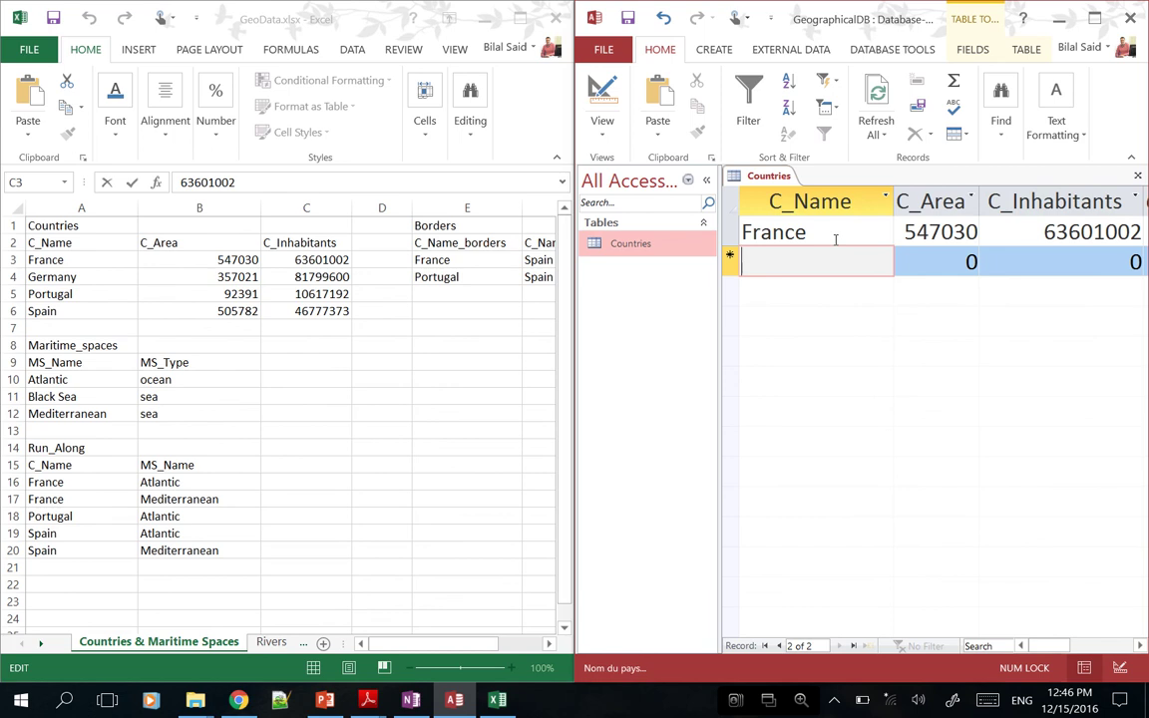
Enter Germany as the C_Name and 357021 as the C_Area of the second Countries record
{"action": "type", "text": "Germany"}
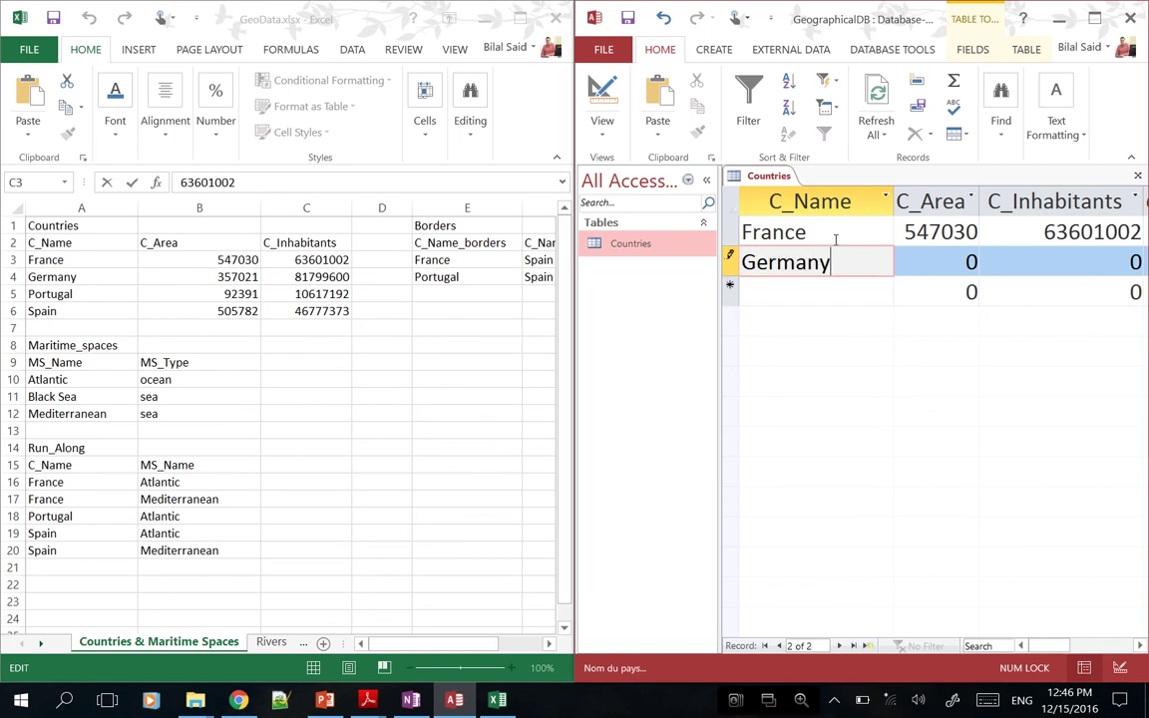
{"action": "key", "text": "Tab"}
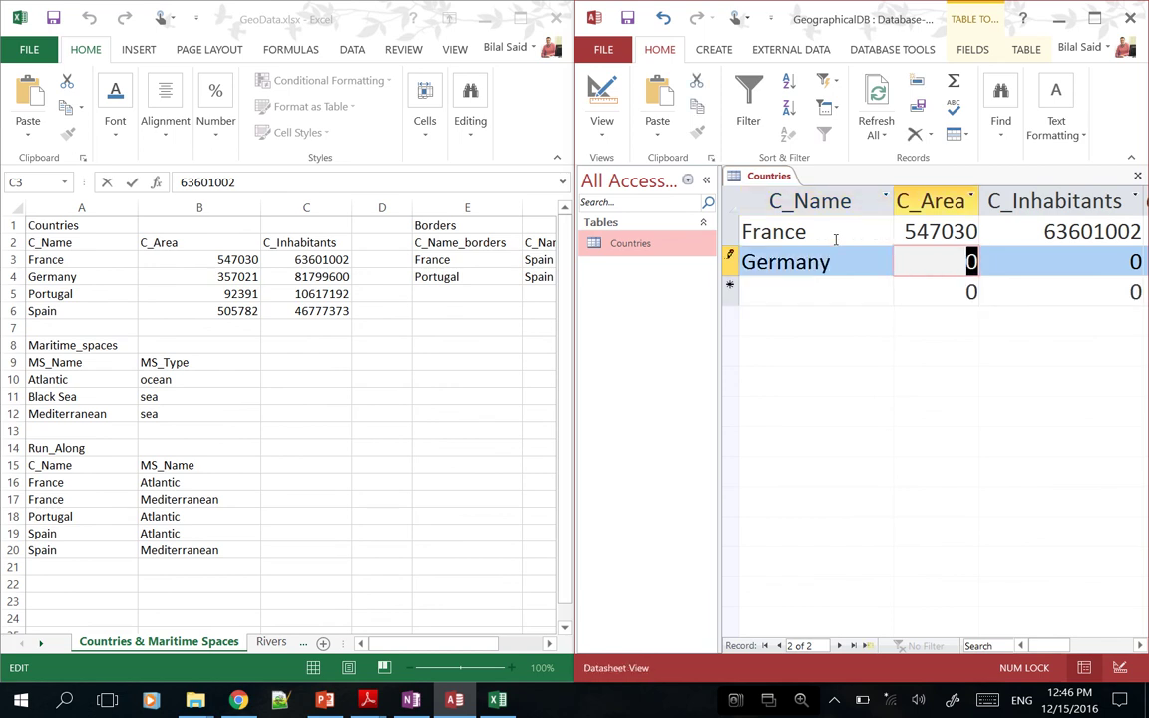
{"action": "type", "text": "357"}
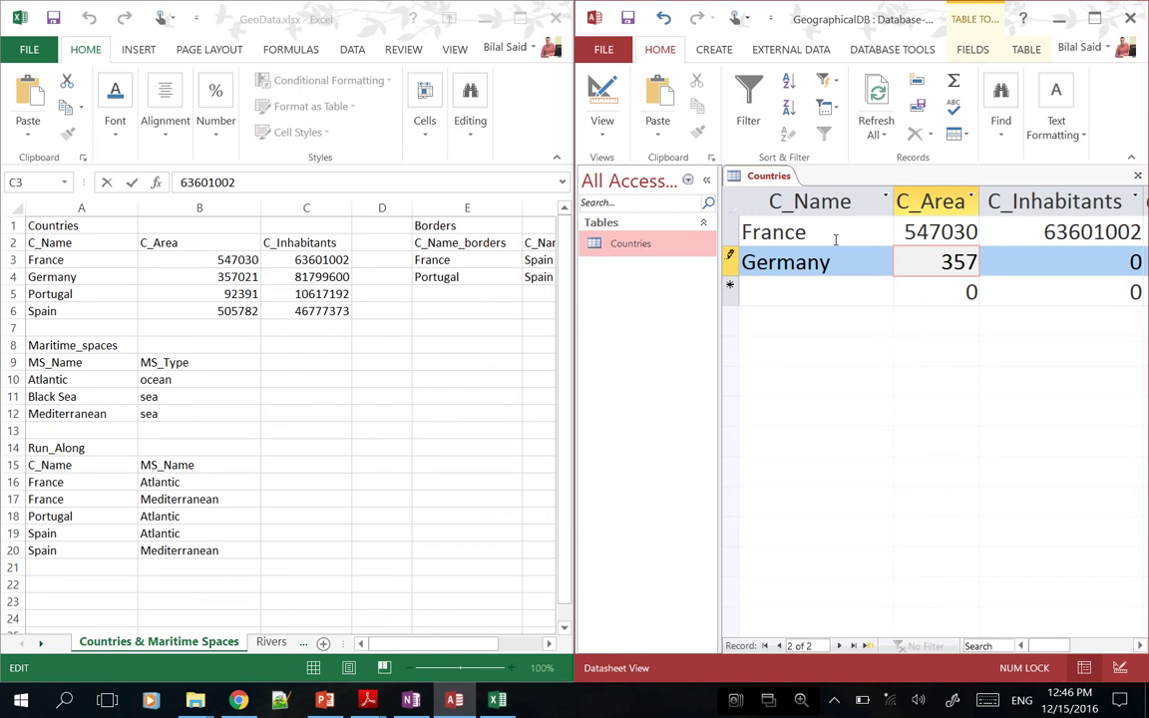
{"action": "type", "text": "021"}
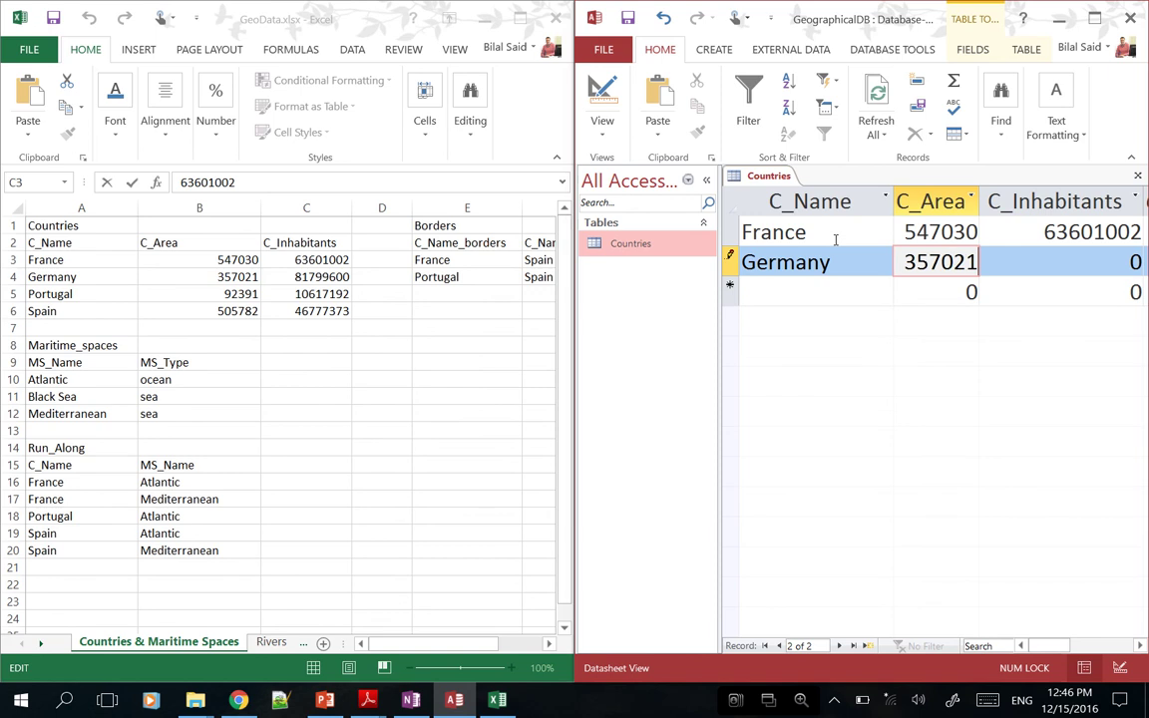
Copy Germany's inhabitants value 81799600 from cell C4 of GeoData.xlsx into C_Inhabitants and commit the record
{"action": "left_click", "coordinate": [271, 257]}
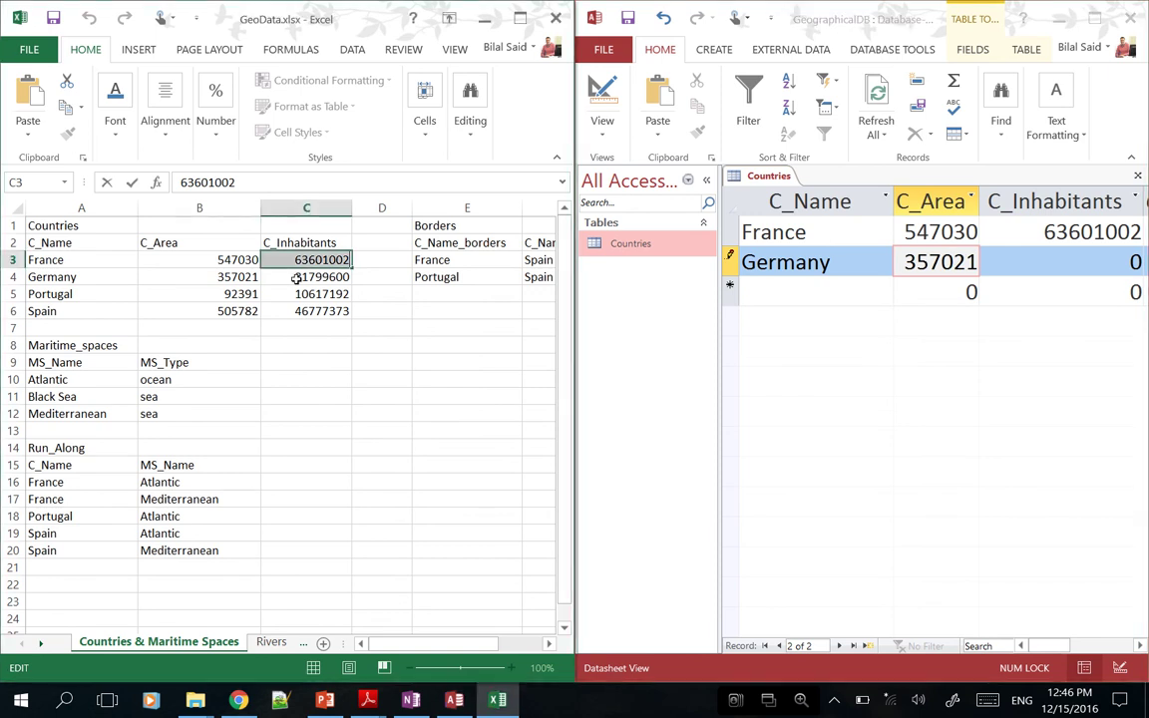
{"action": "double_click", "coordinate": [302, 276]}
{"action": "key", "text": "ctrl+c"}
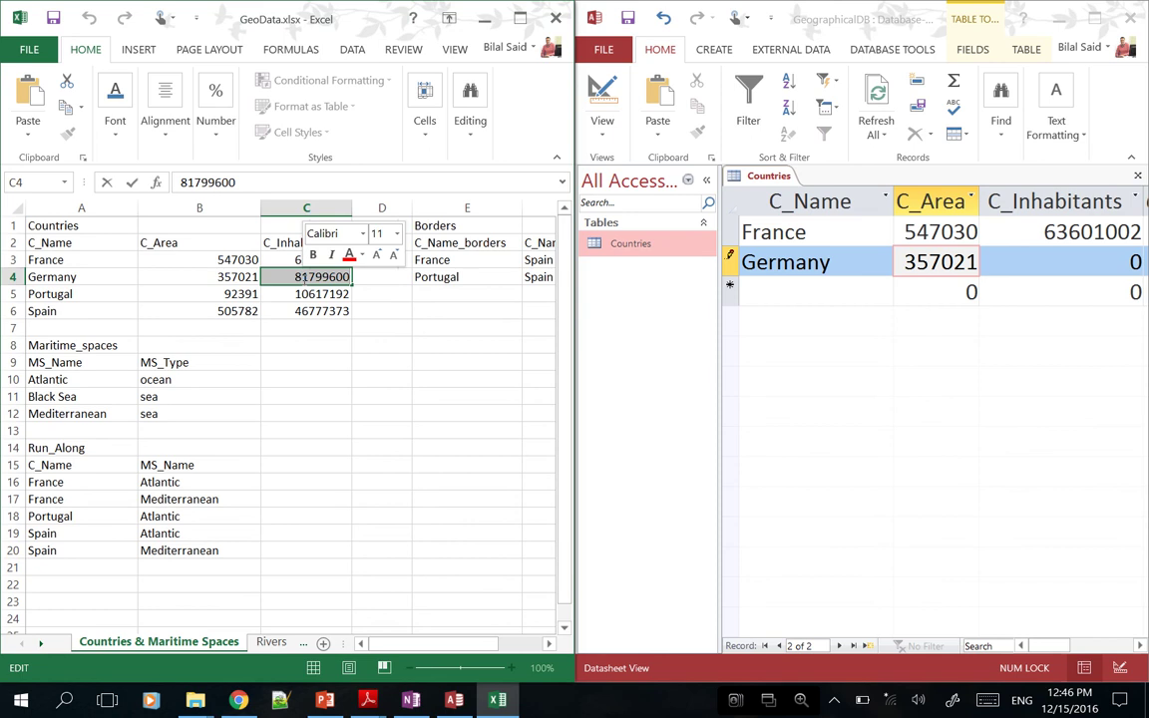
{"action": "left_click", "coordinate": [1072, 263]}
{"action": "key", "text": "ctrl+v"}
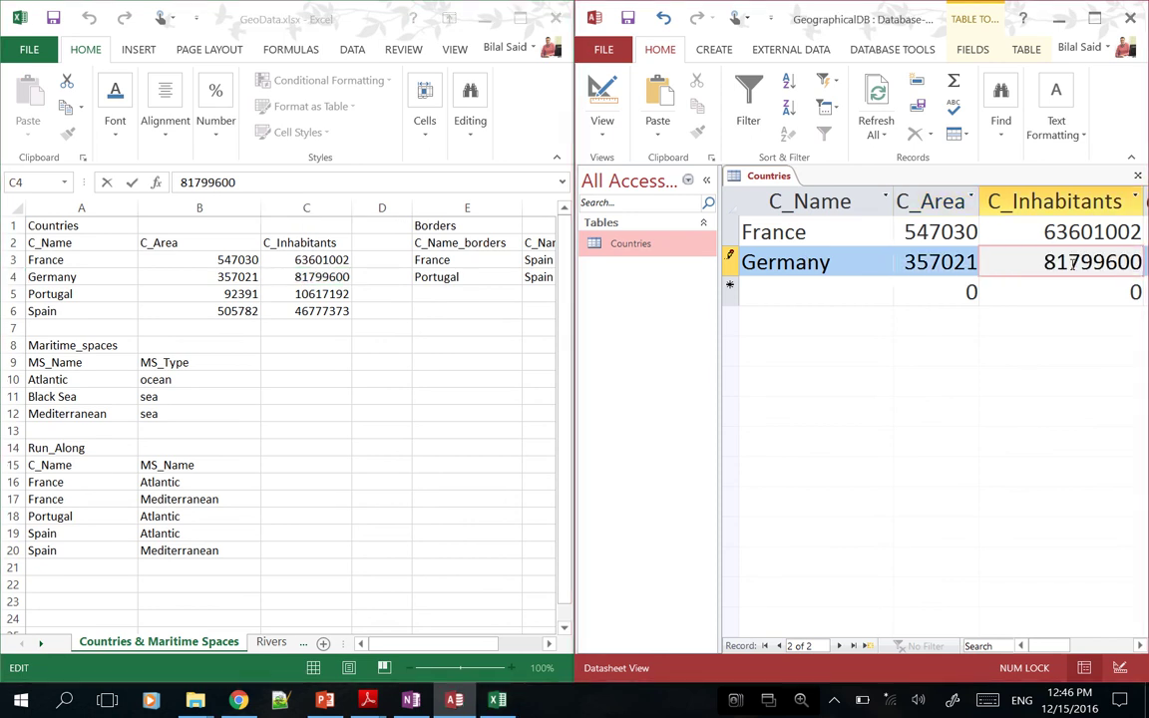
{"action": "key", "text": "Tab"}
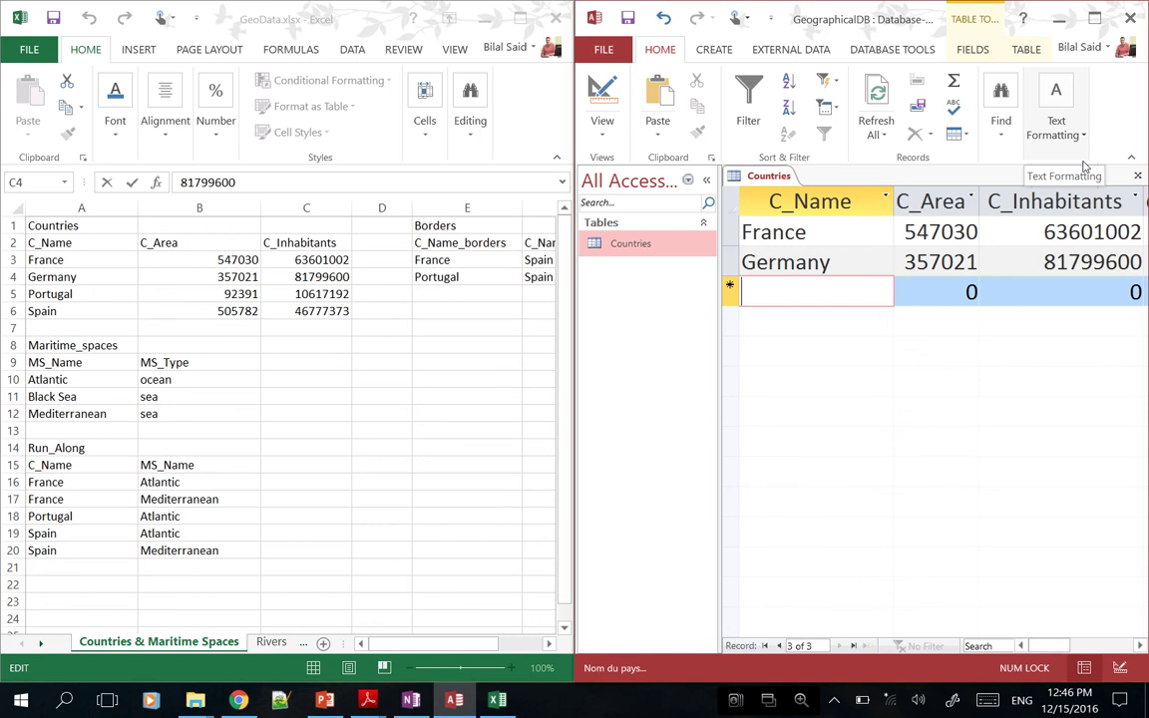
Close the Countries table and minimize the GeoData.xlsx workbook
{"action": "key", "text": "ctrl+w"}
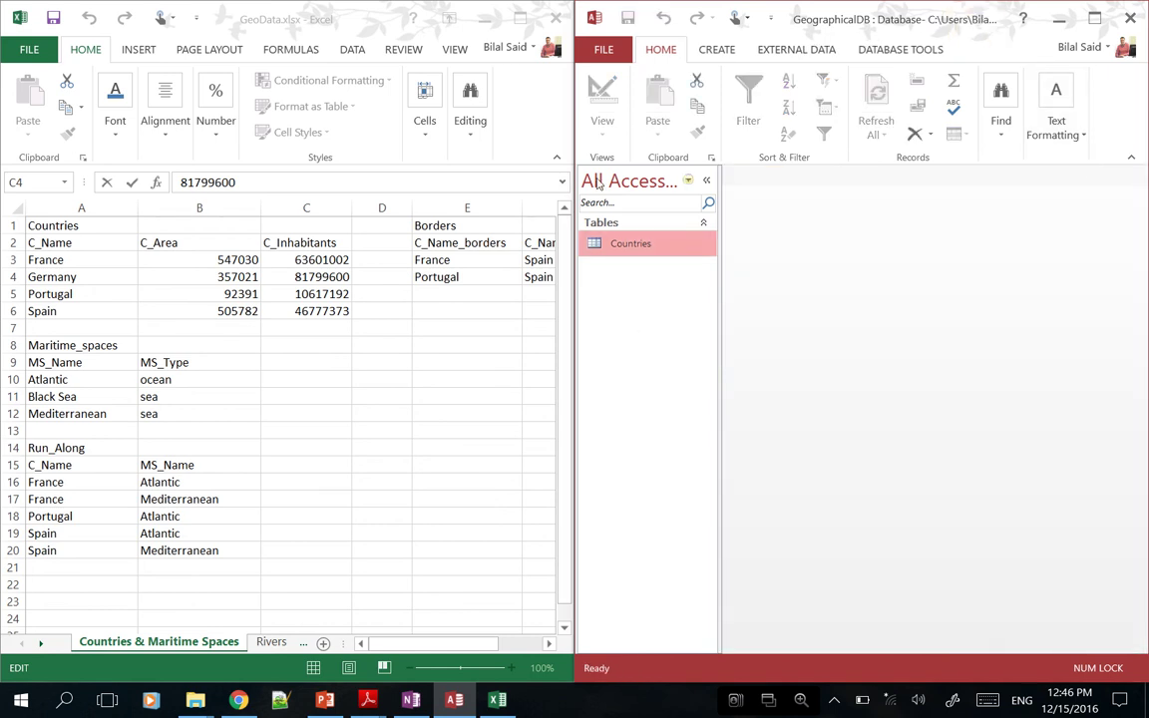
{"action": "left_click", "coordinate": [484, 18]}
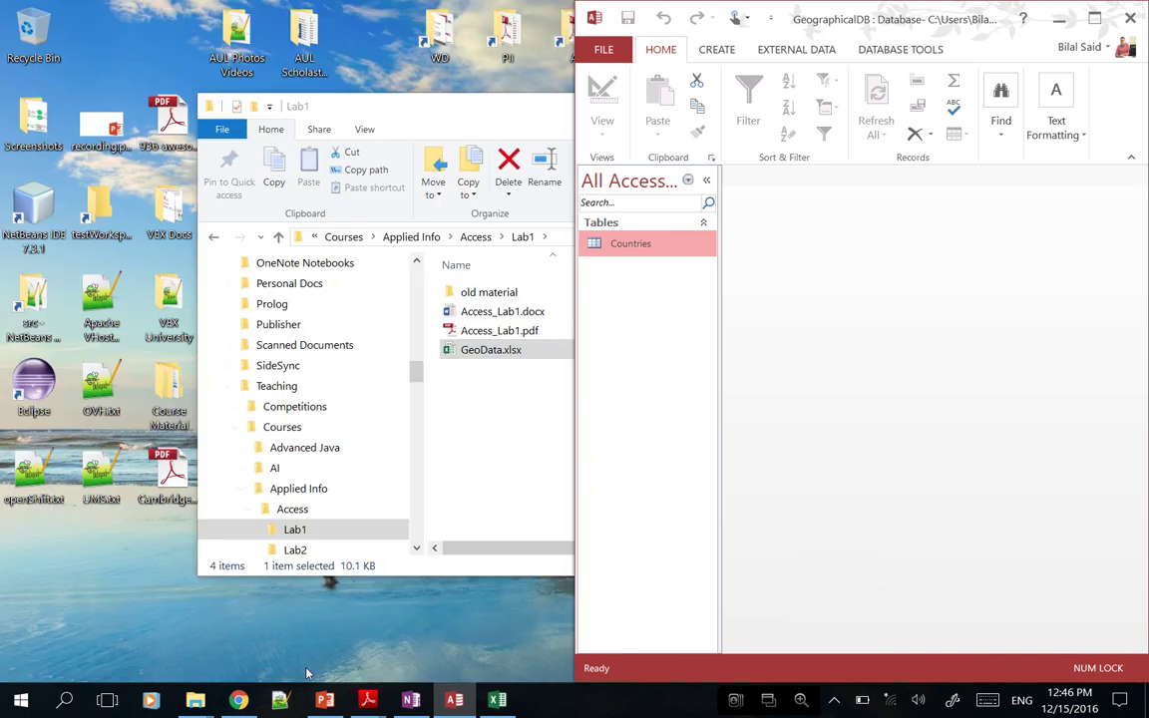
Check the Maritime_Spaces fields in the OneNote relational schema, then return to Access in a maximized window
{"action": "left_click", "coordinate": [411, 700]}
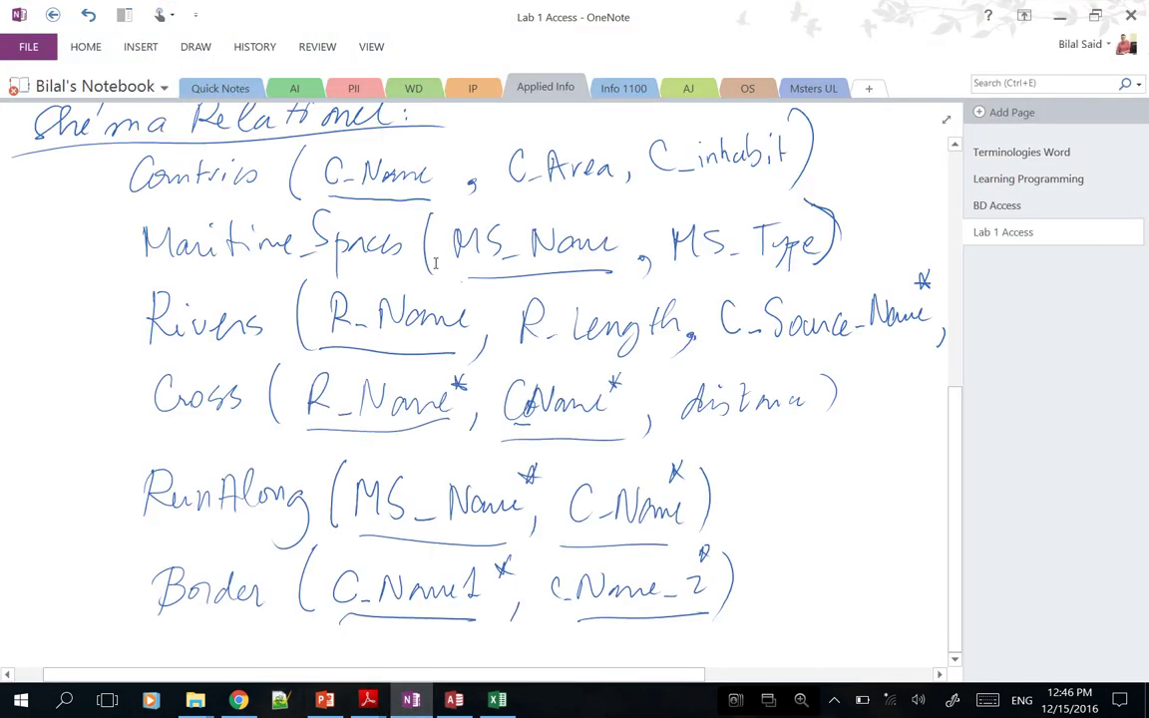
{"action": "left_click", "coordinate": [1056, 15]}
{"action": "left_click", "coordinate": [1087, 19]}
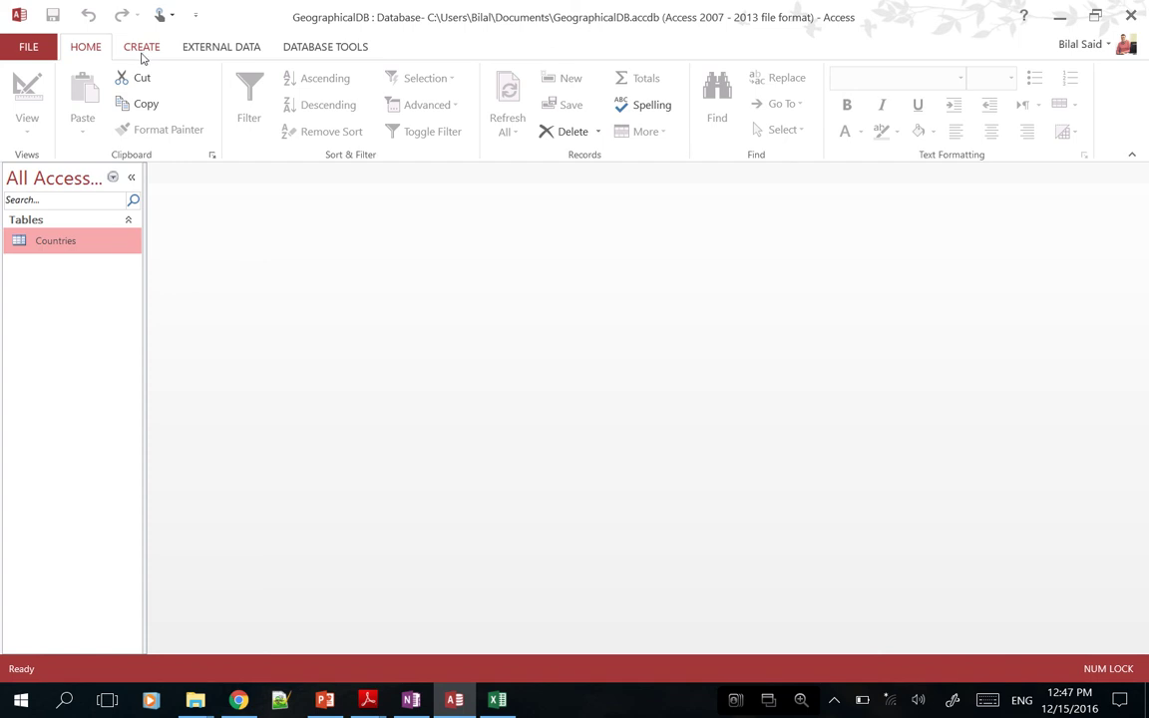
Create a new table in Design view and add MS_Name as its first field with the Short Text data type
{"action": "left_click", "coordinate": [142, 50]}
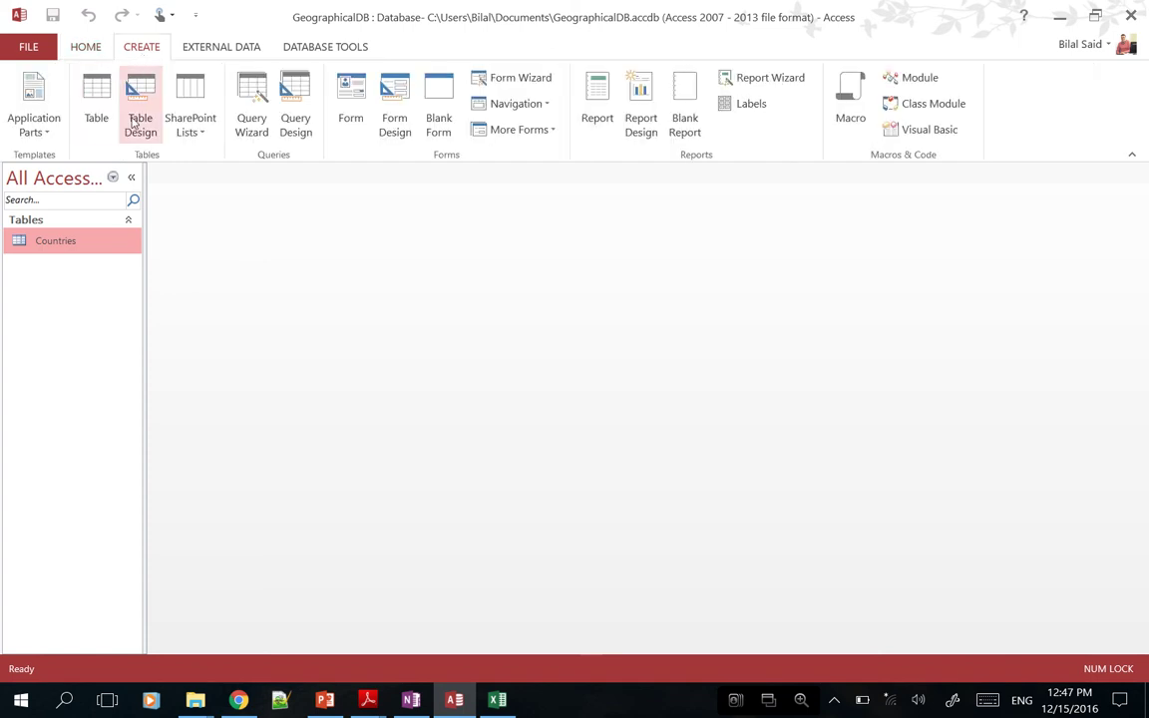
{"action": "left_click", "coordinate": [138, 121]}
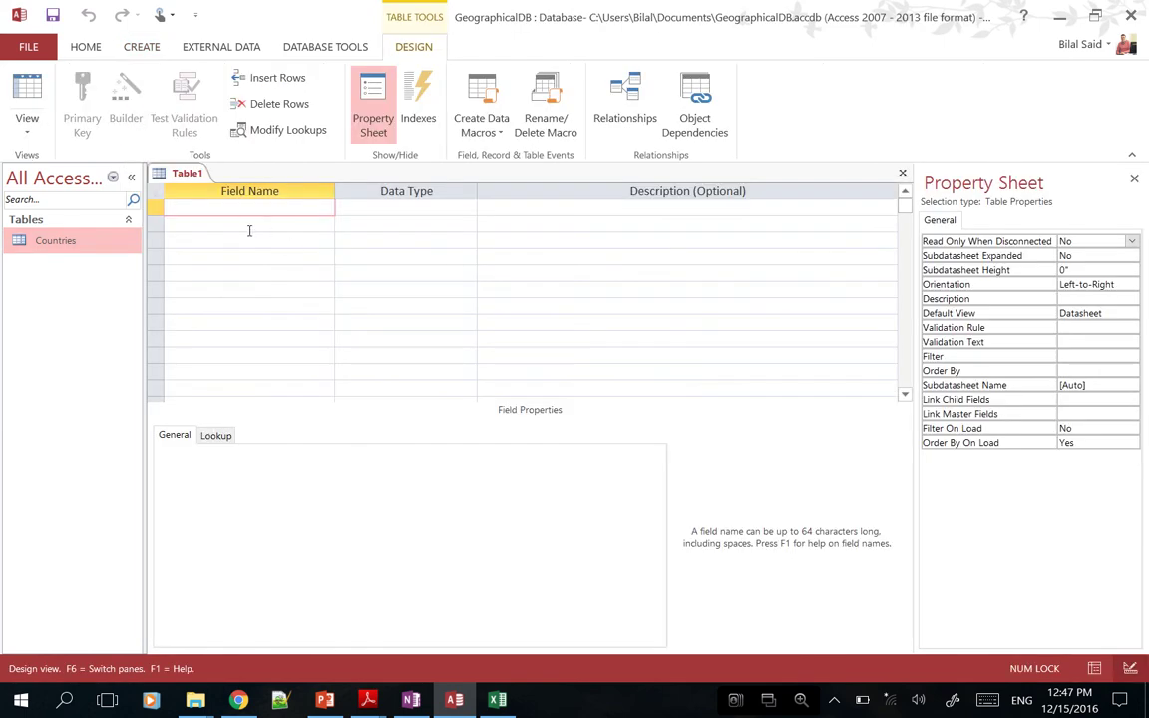
{"action": "type", "text": "MS_Name"}
{"action": "key", "text": "Tab"}
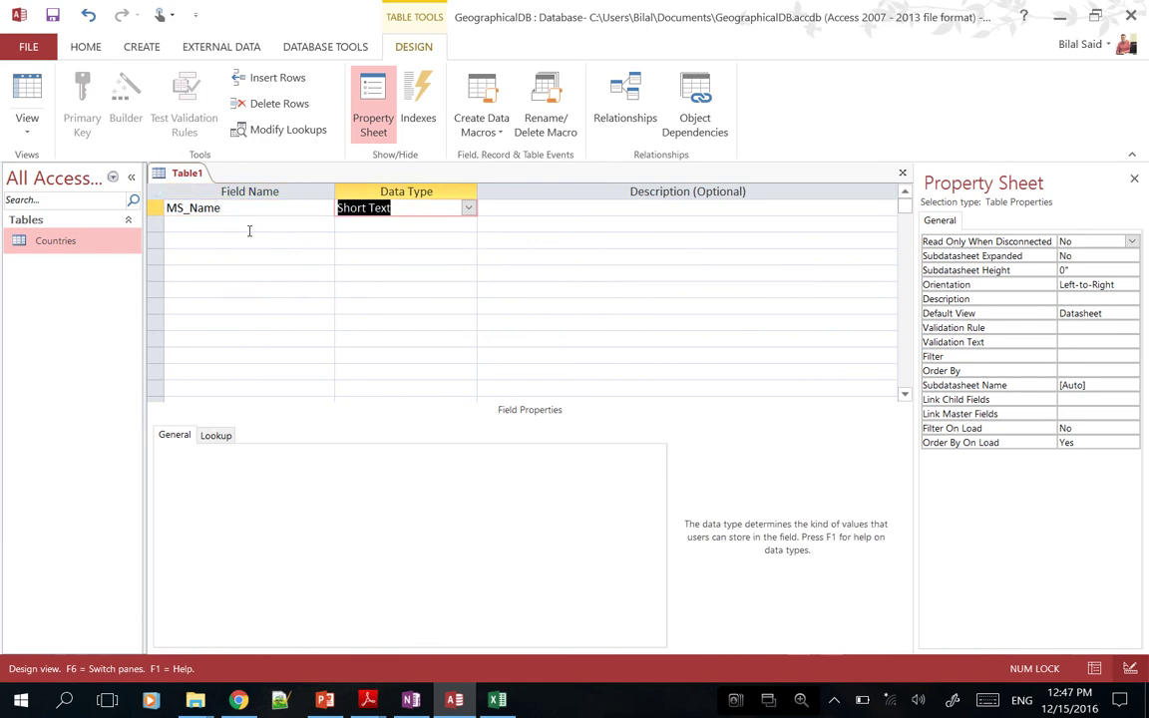
{"action": "key", "text": "Tab"}
{"action": "key", "text": "Tab"}
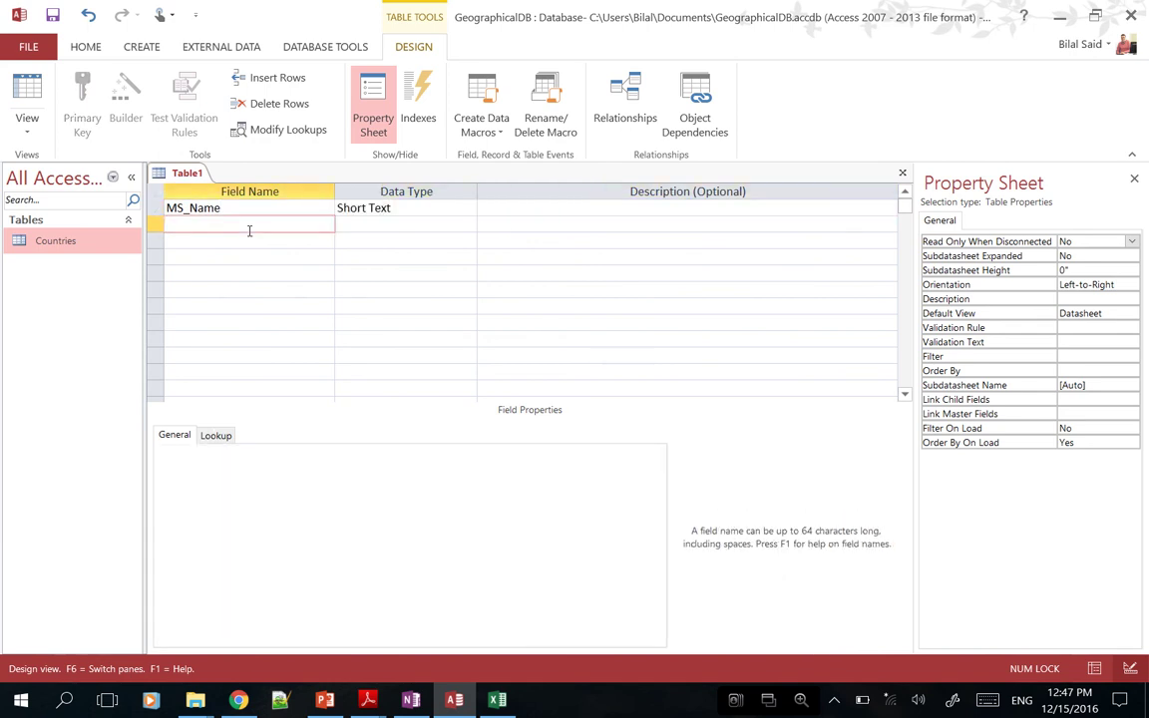
Add a second field MS_Type as a Lookup Wizard field, allowing the wizard to open and choosing to type in the values
{"action": "type", "text": "MS_Type"}
{"action": "key", "text": "Tab"}
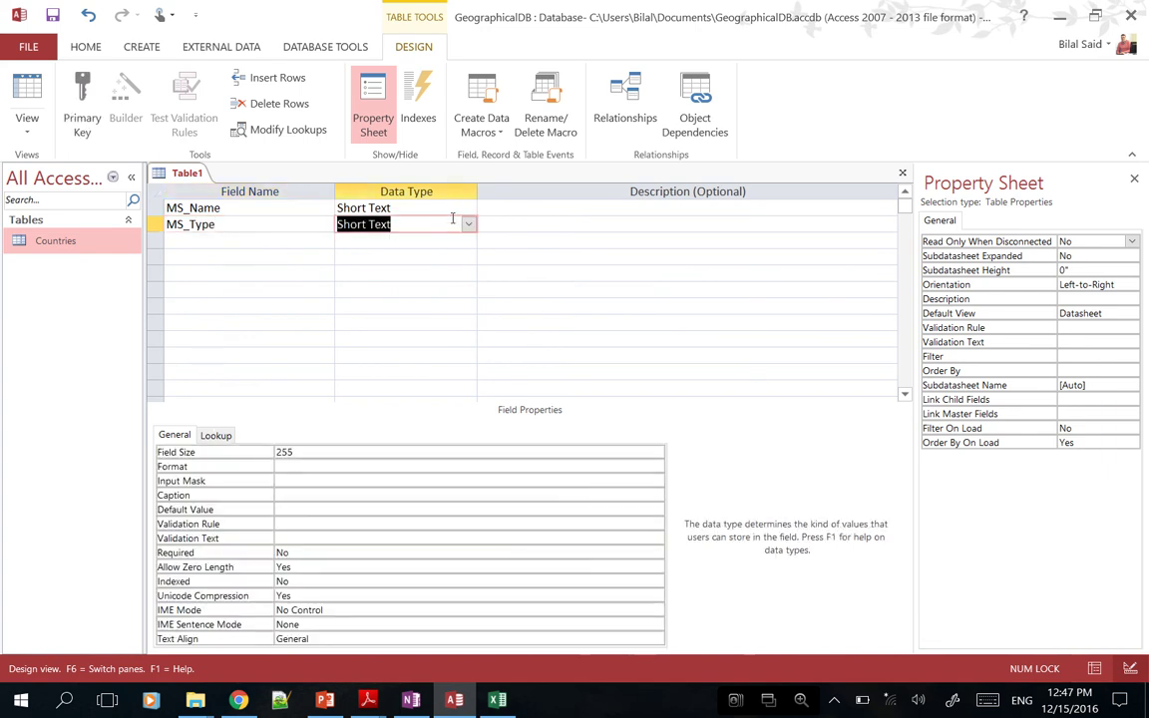
{"action": "left_click", "coordinate": [481, 227]}
{"action": "left_click", "coordinate": [467, 224]}
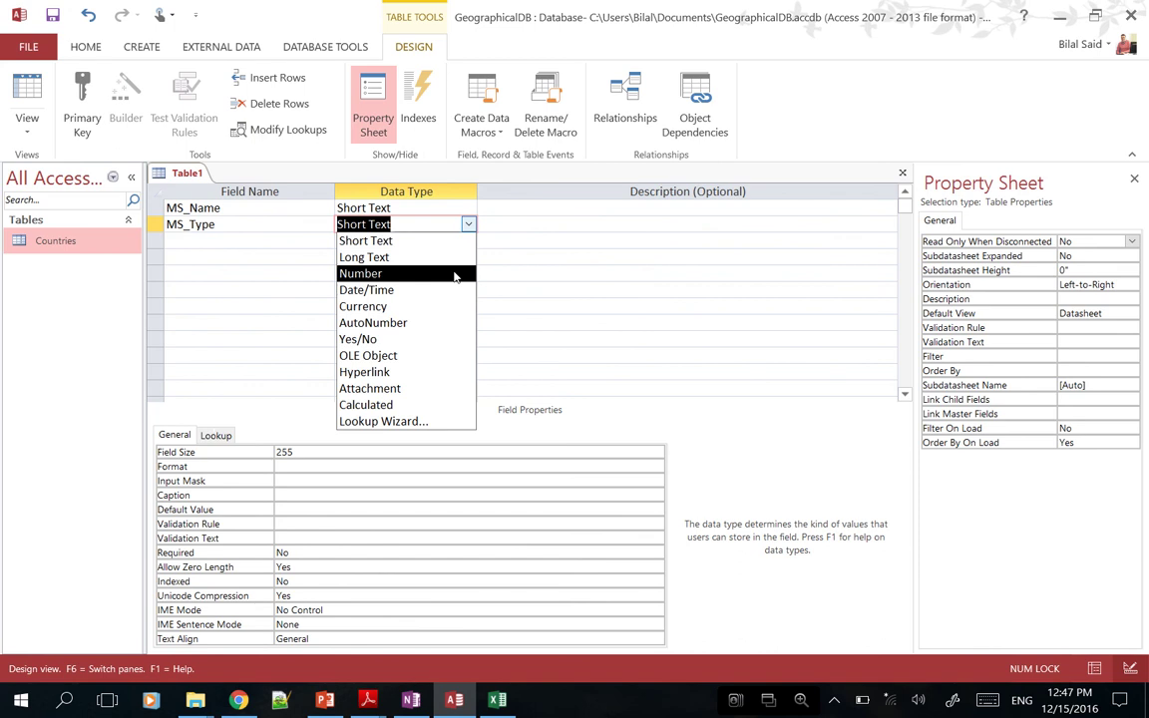
{"action": "left_click", "coordinate": [421, 424]}
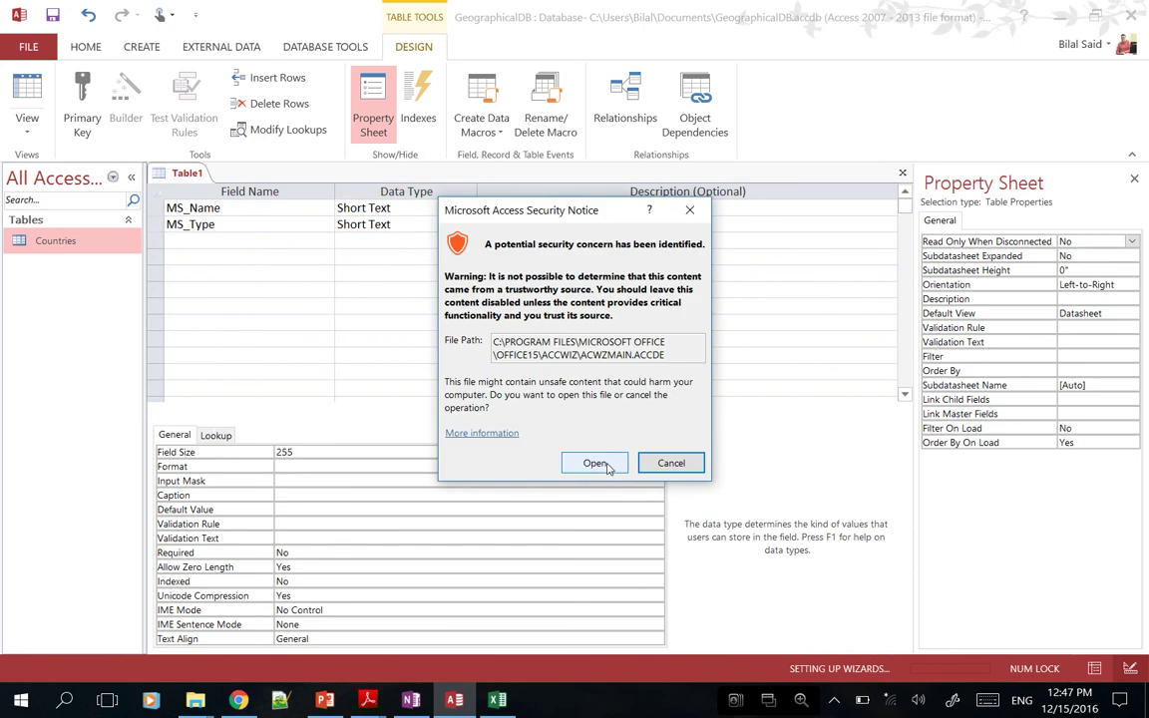
{"action": "left_click", "coordinate": [595, 463]}
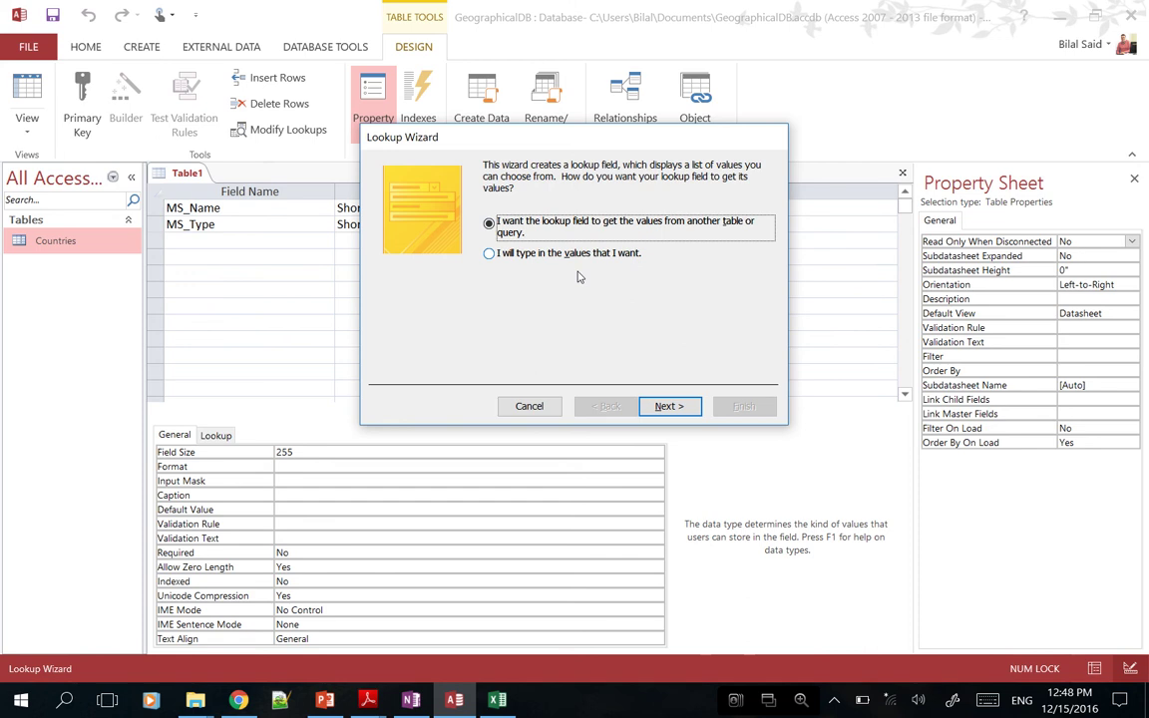
{"action": "left_click", "coordinate": [577, 271]}
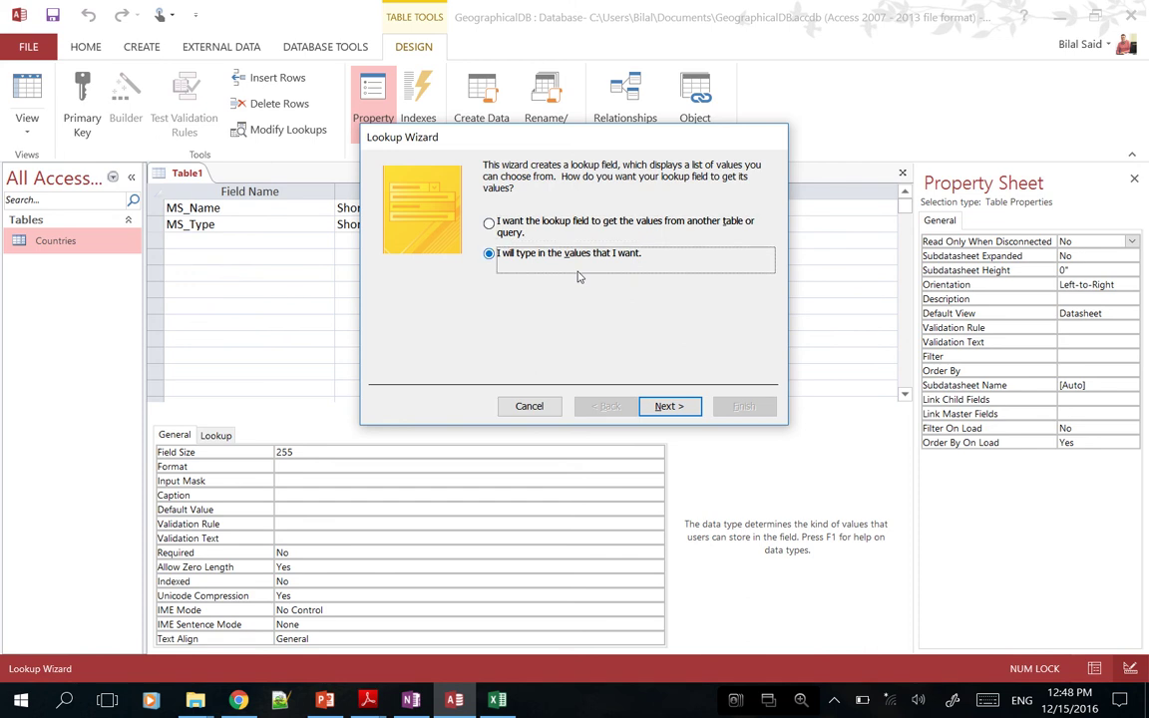
{"action": "left_click", "coordinate": [666, 406]}
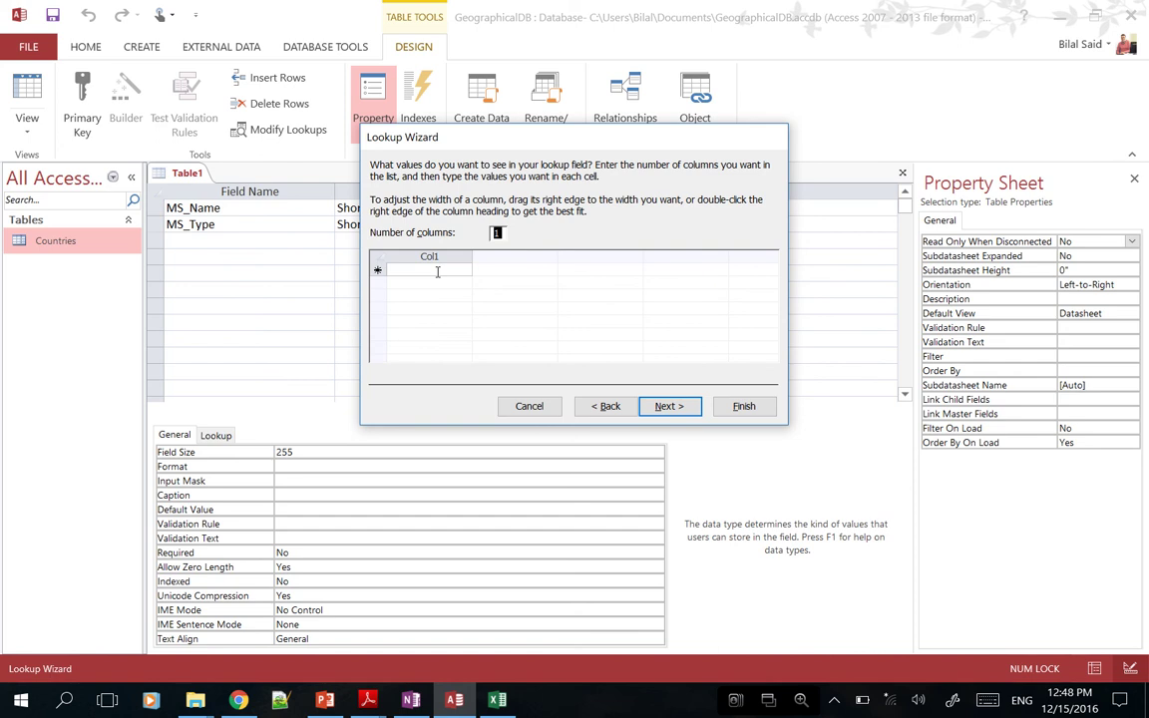
Enter Ocean and Sea as the values of the single-column MS_Type lookup list
{"action": "left_click", "coordinate": [437, 271]}
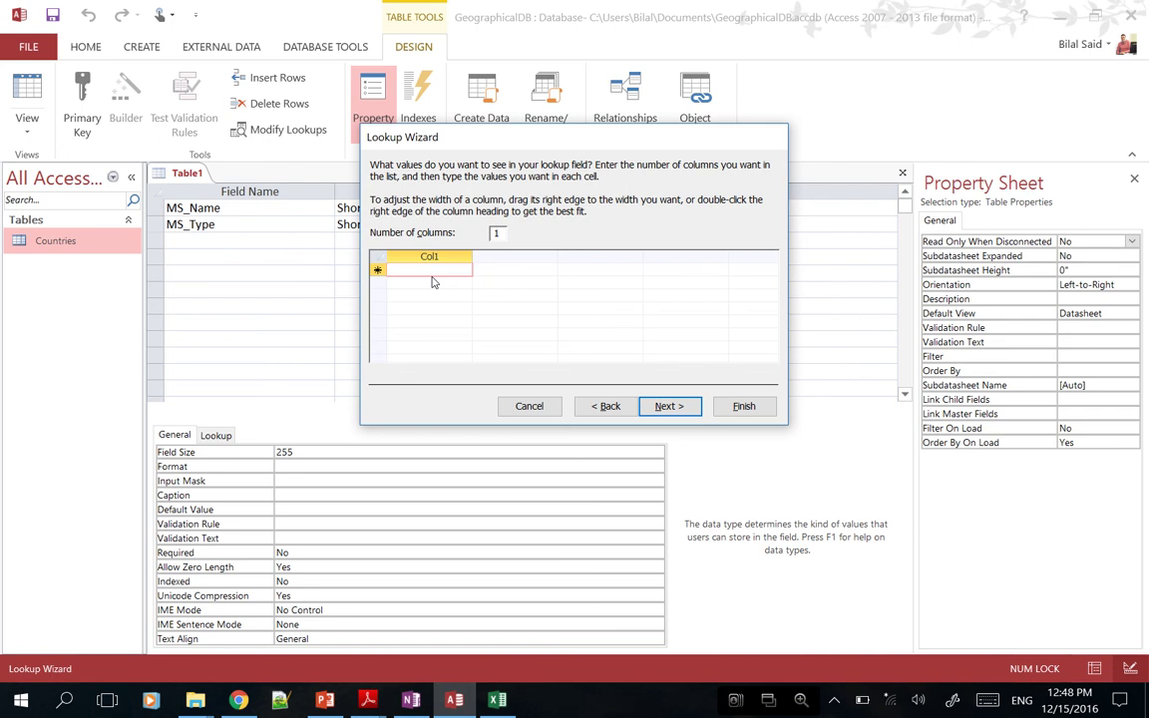
{"action": "type", "text": "Oceon"}
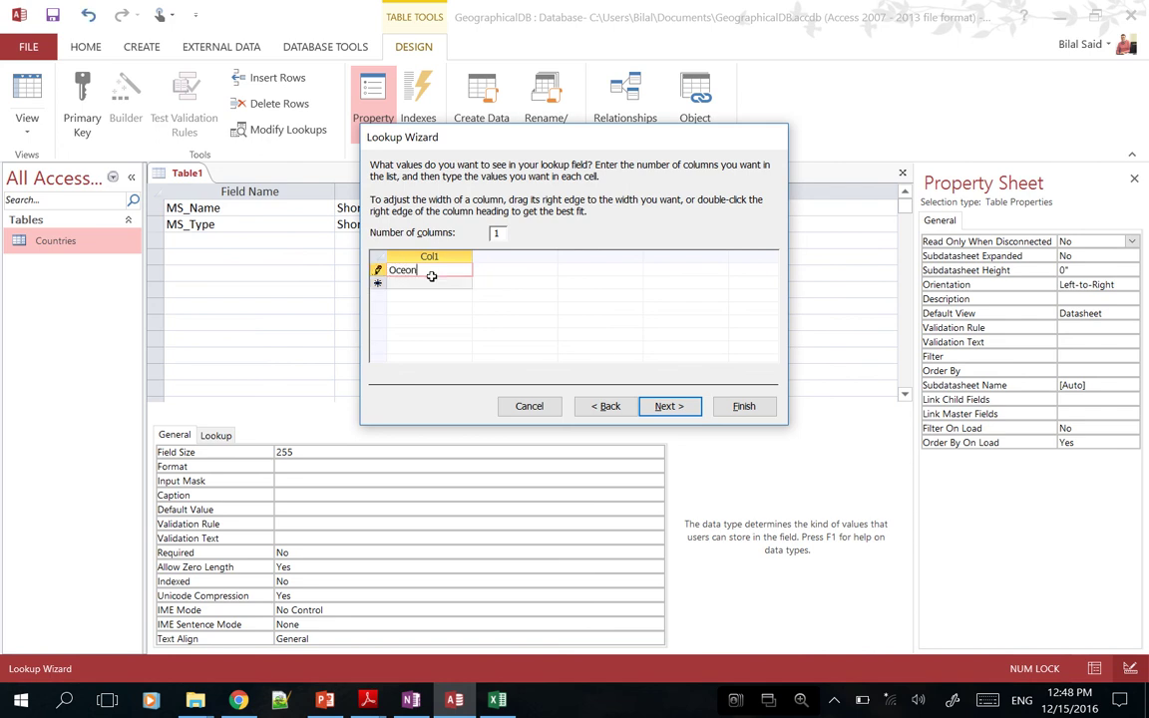
{"action": "key", "text": "Return"}
{"action": "left_click", "coordinate": [410, 270]}
{"action": "key", "text": "BackSpace"}
{"action": "type", "text": "a"}
{"action": "key", "text": "alt+n"}
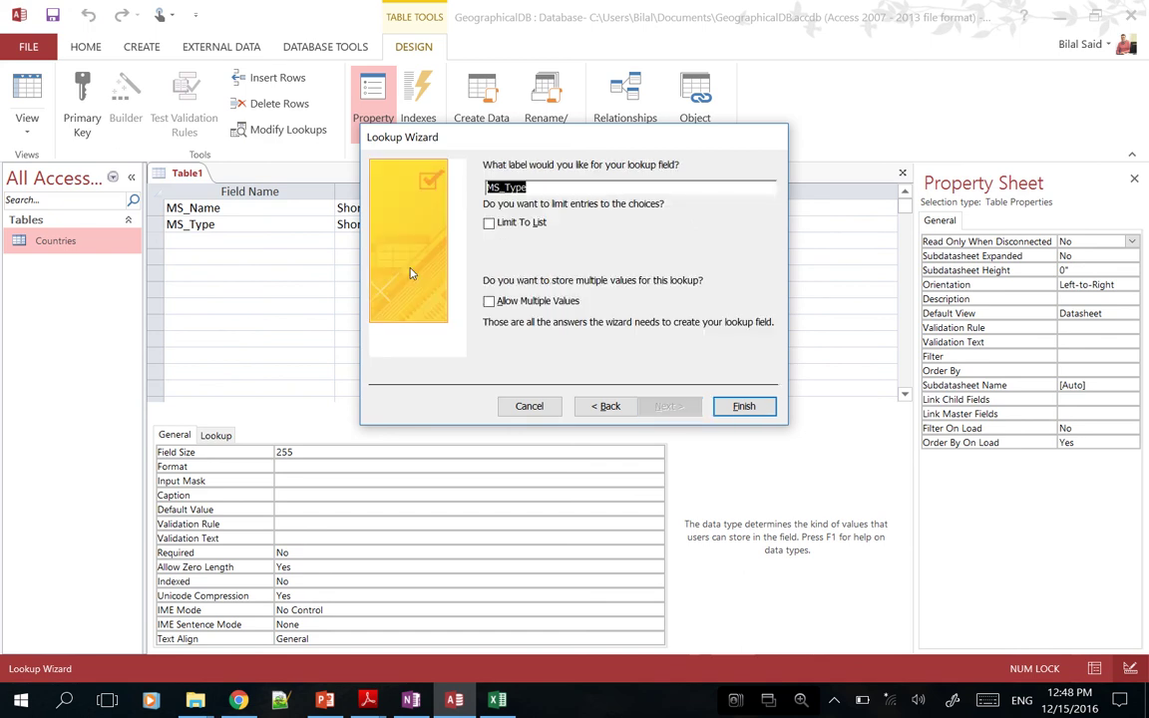
{"action": "left_click", "coordinate": [603, 407]}
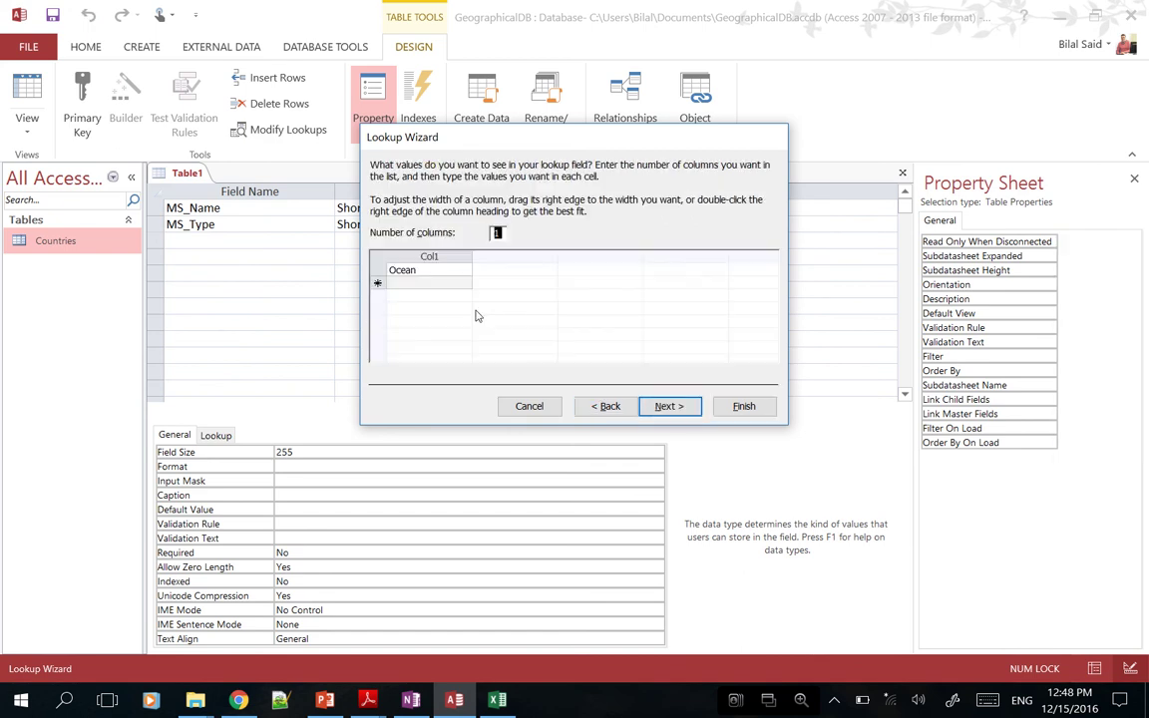
{"action": "left_click", "coordinate": [408, 282]}
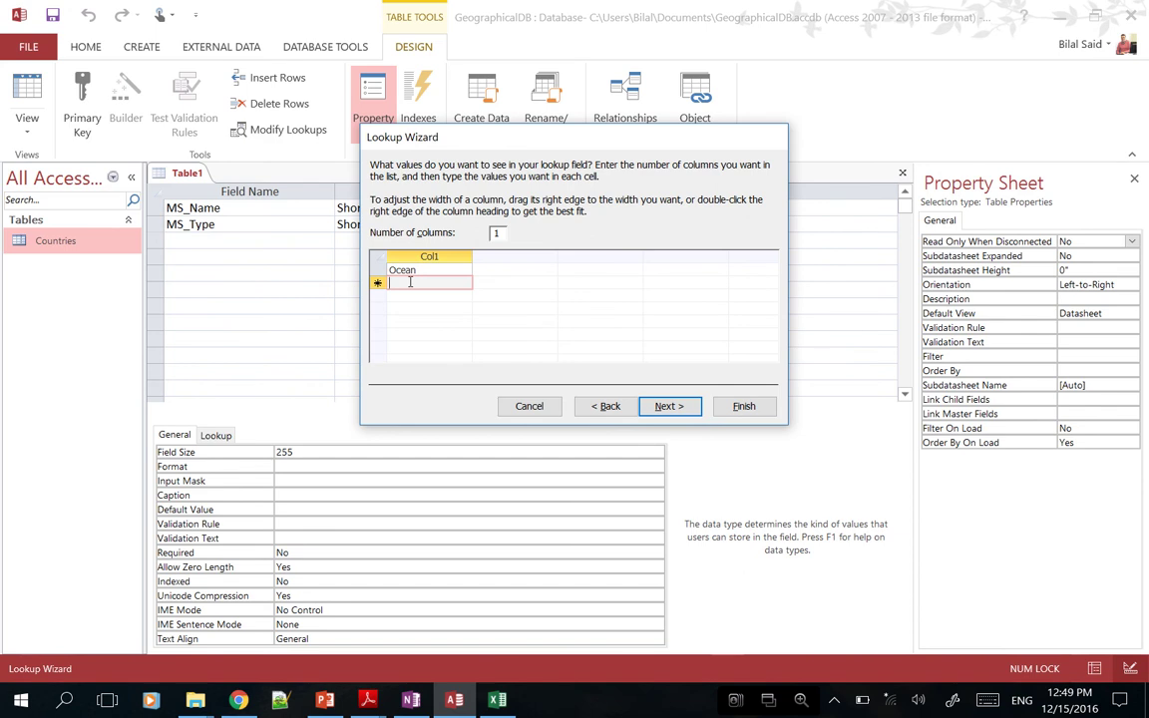
{"action": "type", "text": "Sea"}
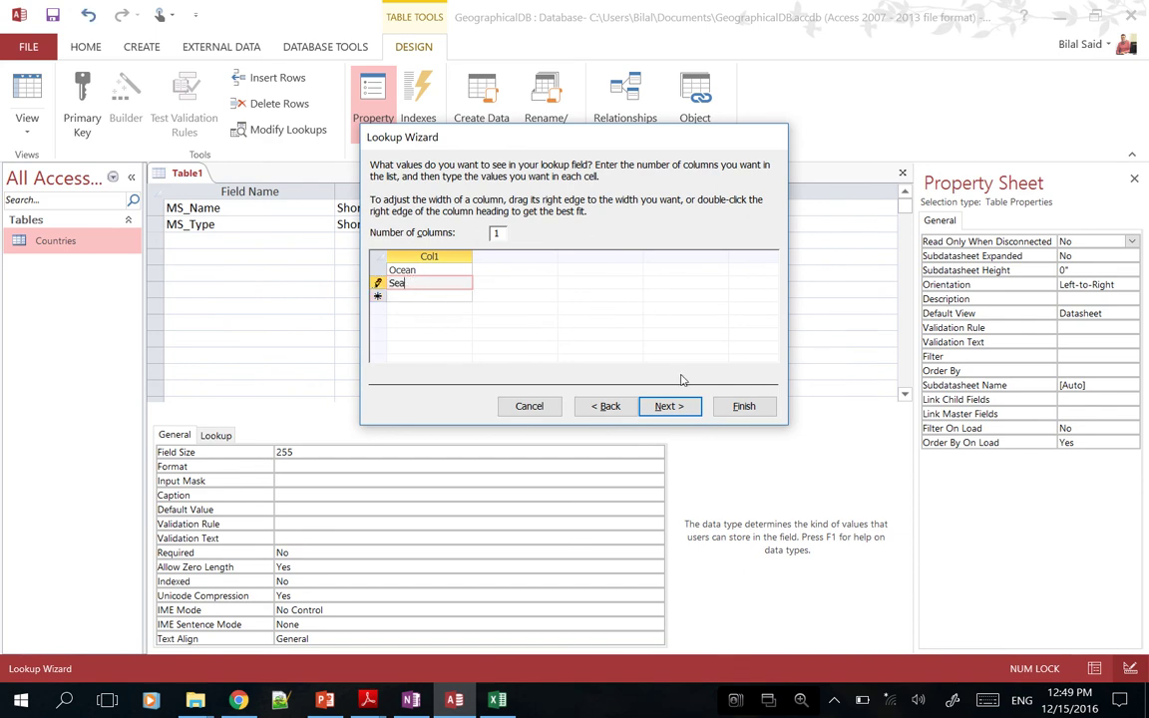
Limit MS_Type entries to the lookup list and finish the Lookup Wizard
{"action": "left_click", "coordinate": [662, 406]}
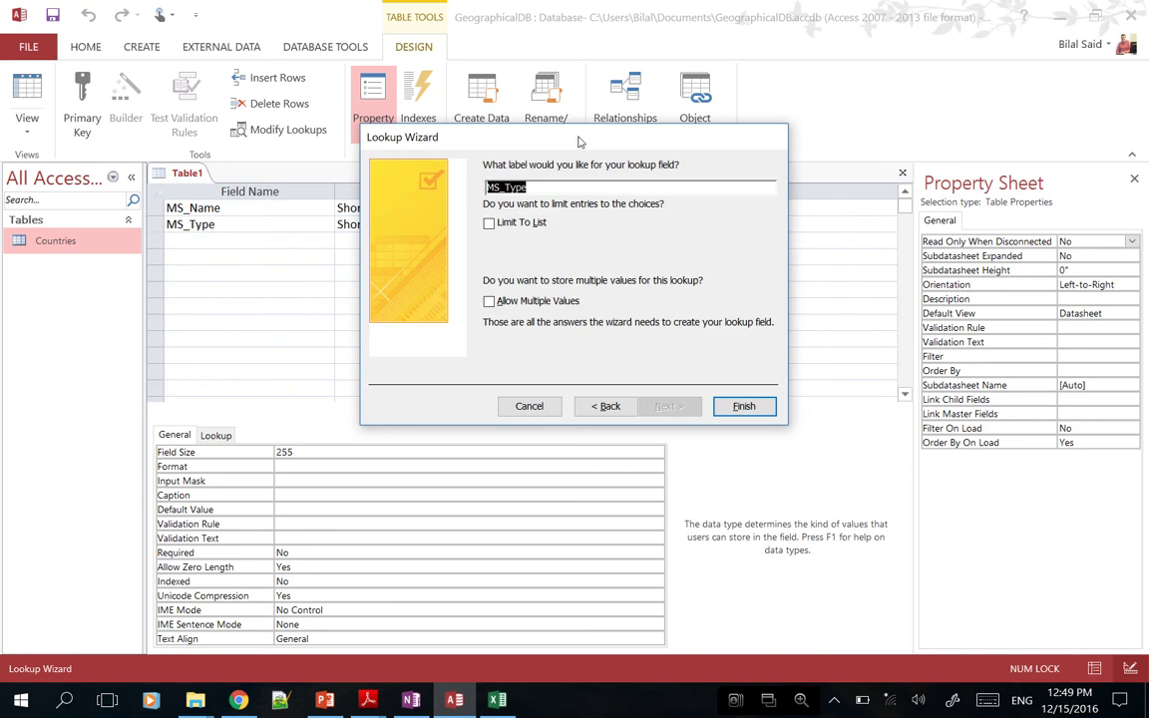
{"action": "left_click", "coordinate": [488, 224]}
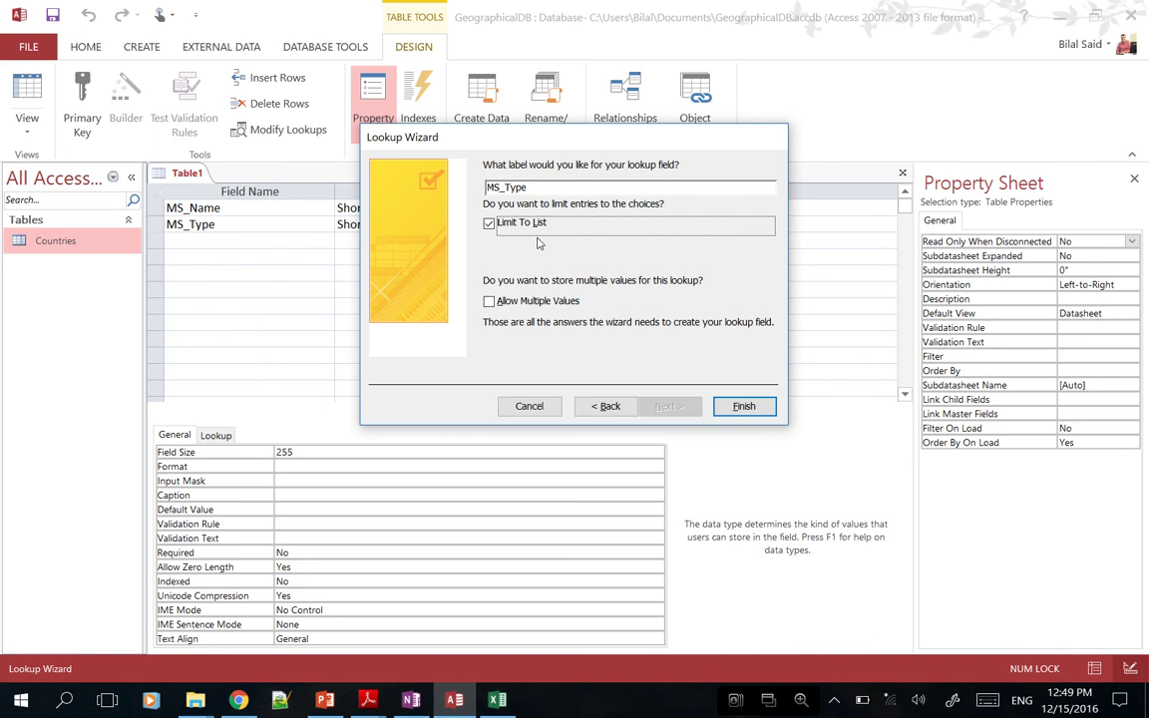
{"action": "left_click", "coordinate": [741, 403]}
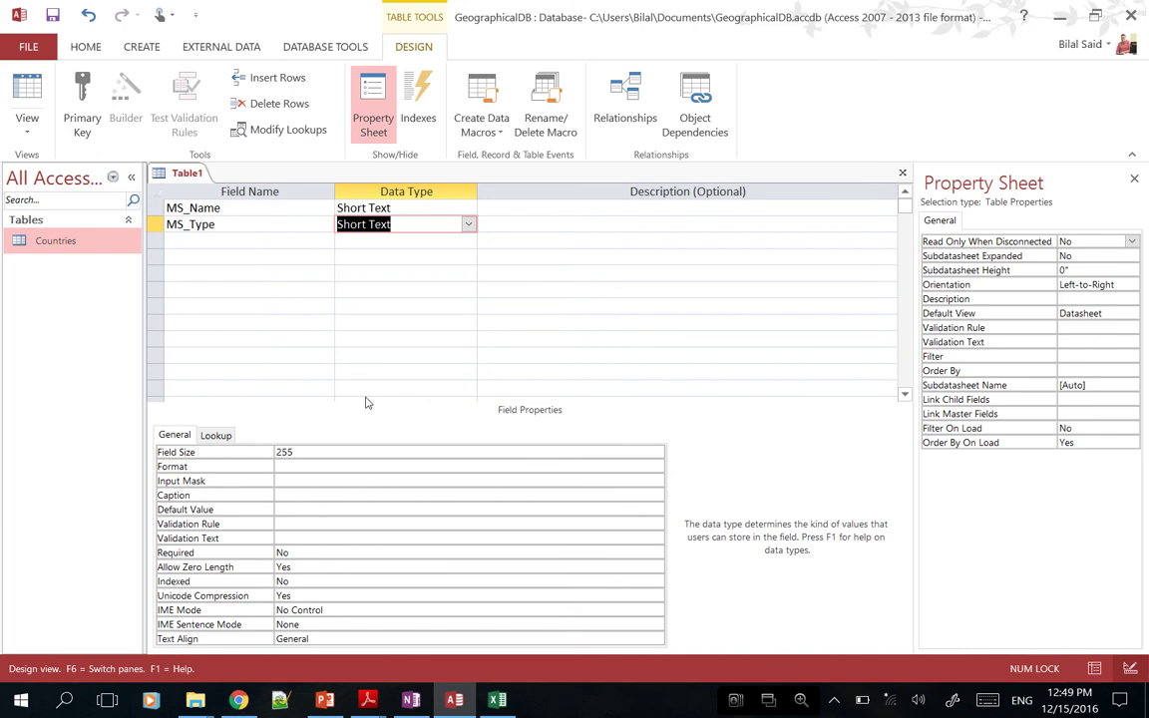
{"action": "left_click", "coordinate": [265, 225]}
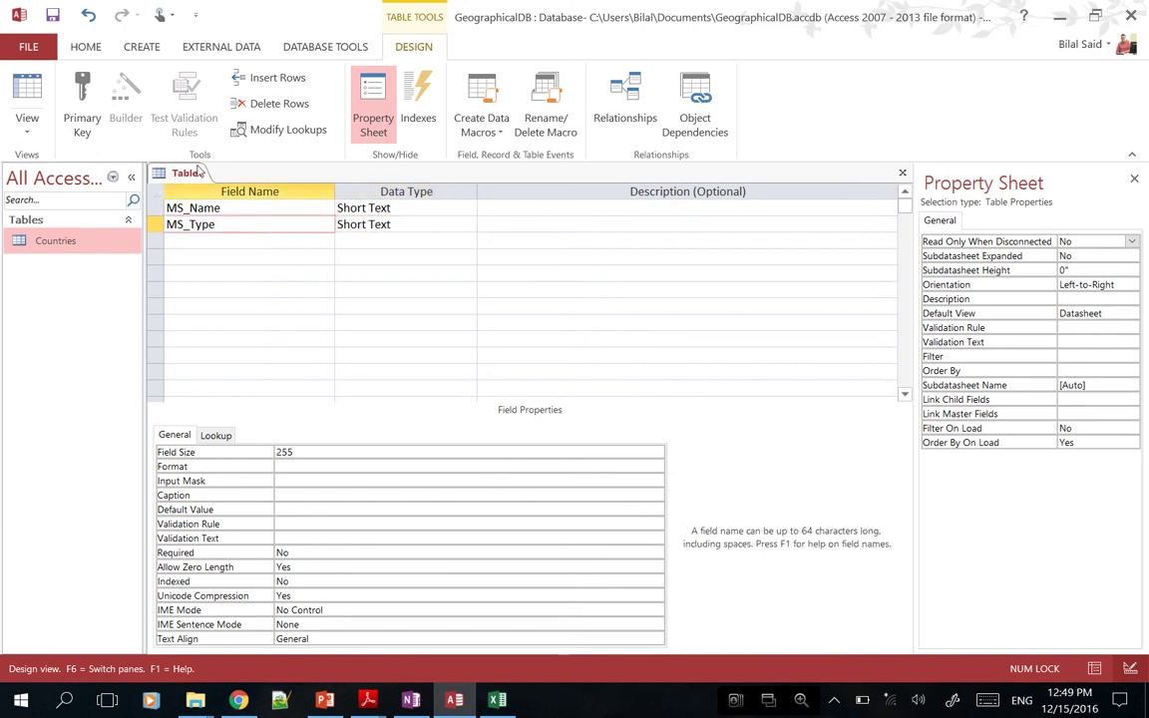
Save the table as Maritime_Spaces and decline the automatic creation of a primary key
{"action": "key", "text": "ctrl+s"}
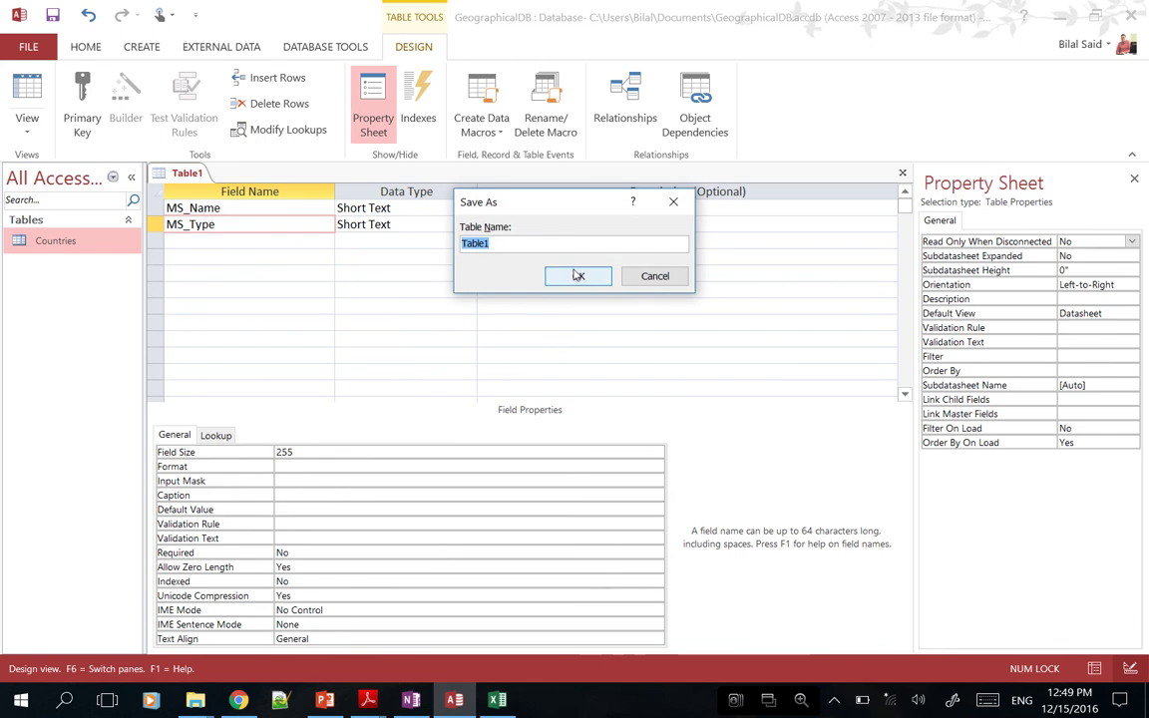
{"action": "type", "text": "Maritime_Spaces"}
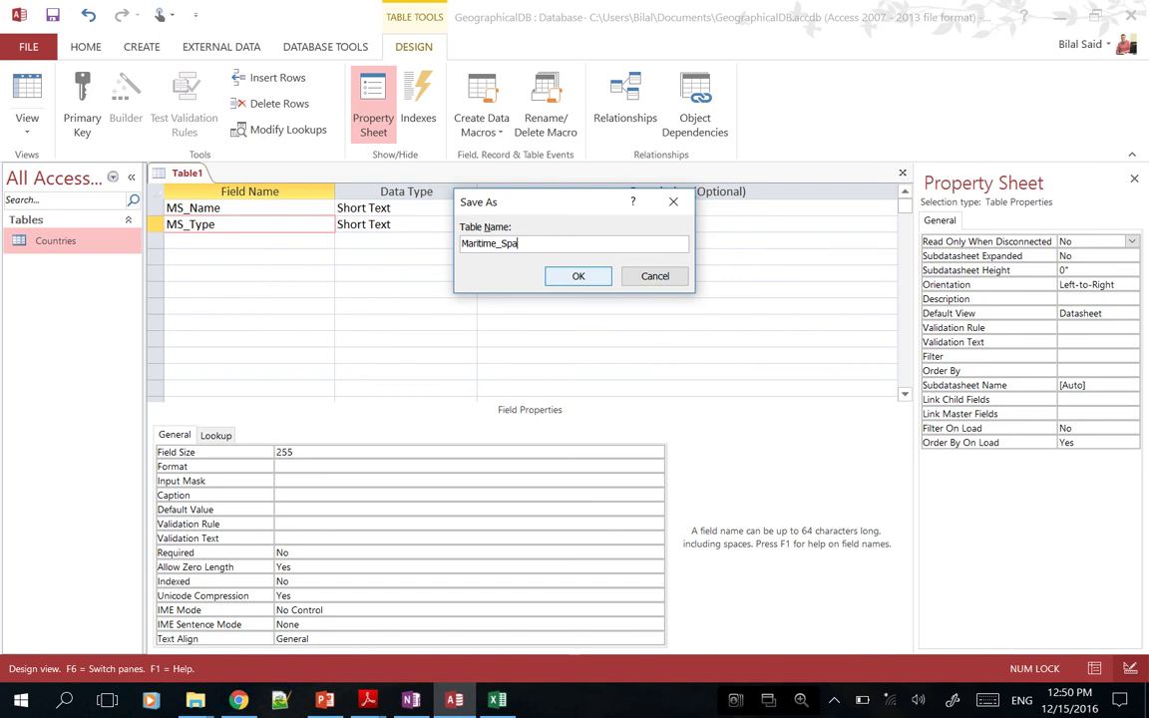
{"action": "left_click", "coordinate": [577, 276]}
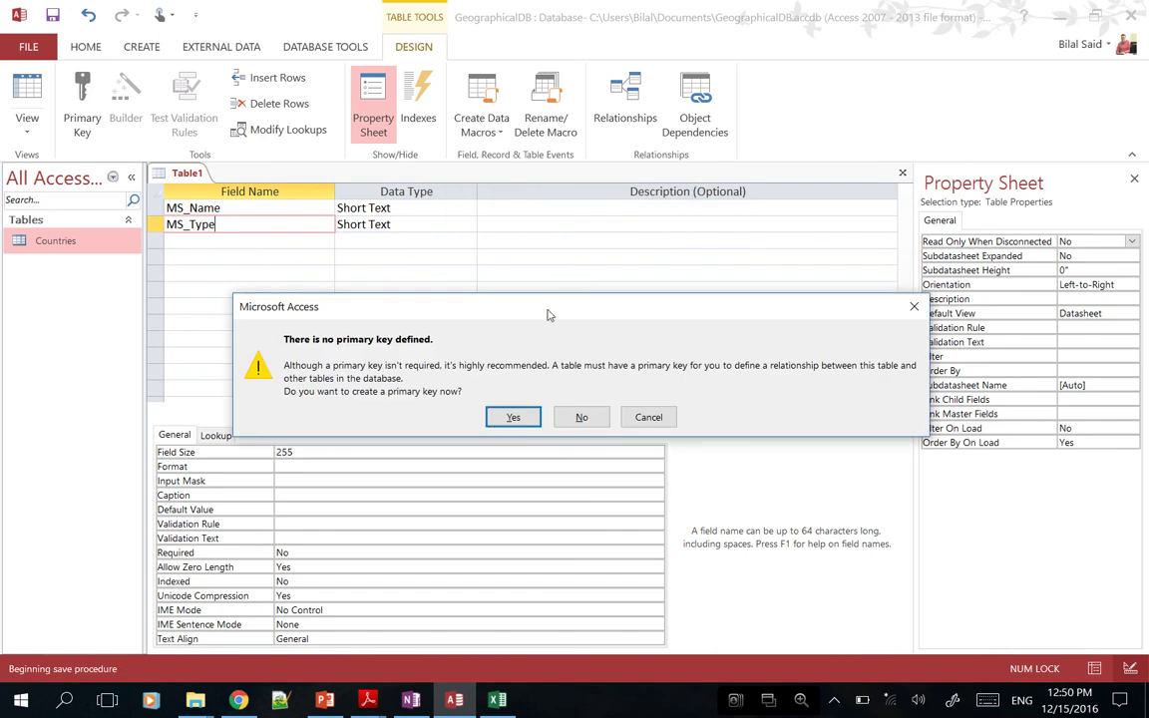
{"action": "left_click", "coordinate": [582, 416]}
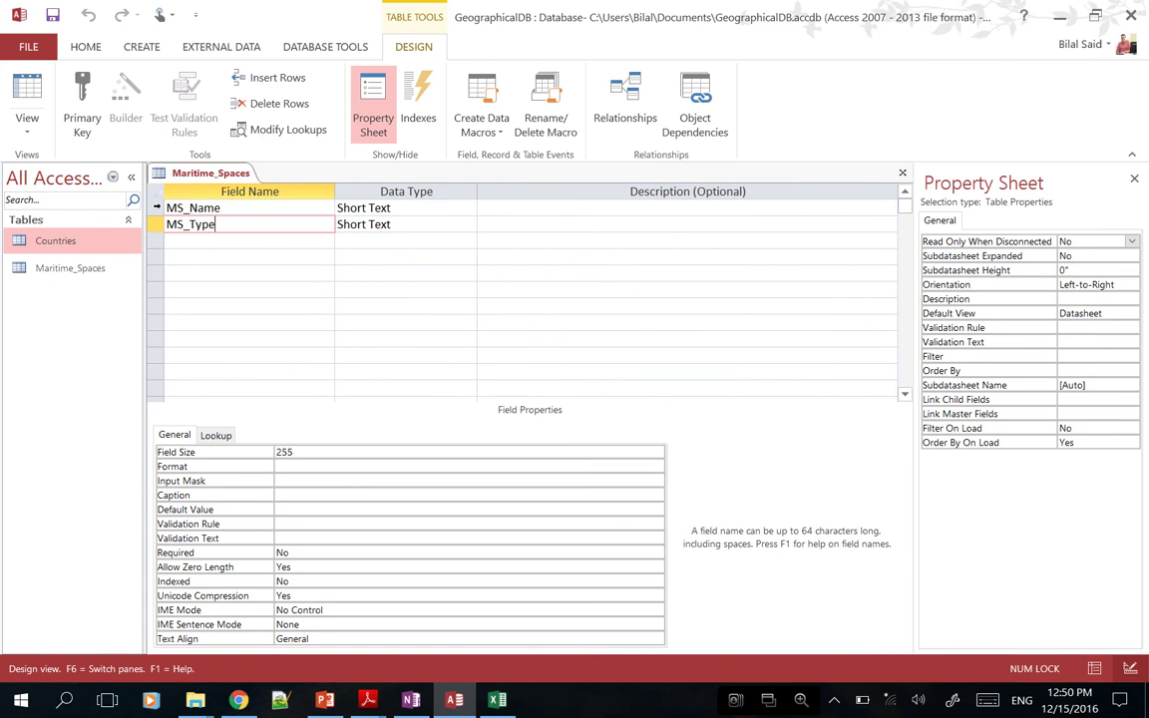
Make MS_Name the primary key of Maritime_Spaces and close the table design
{"action": "right_click", "coordinate": [155, 208]}
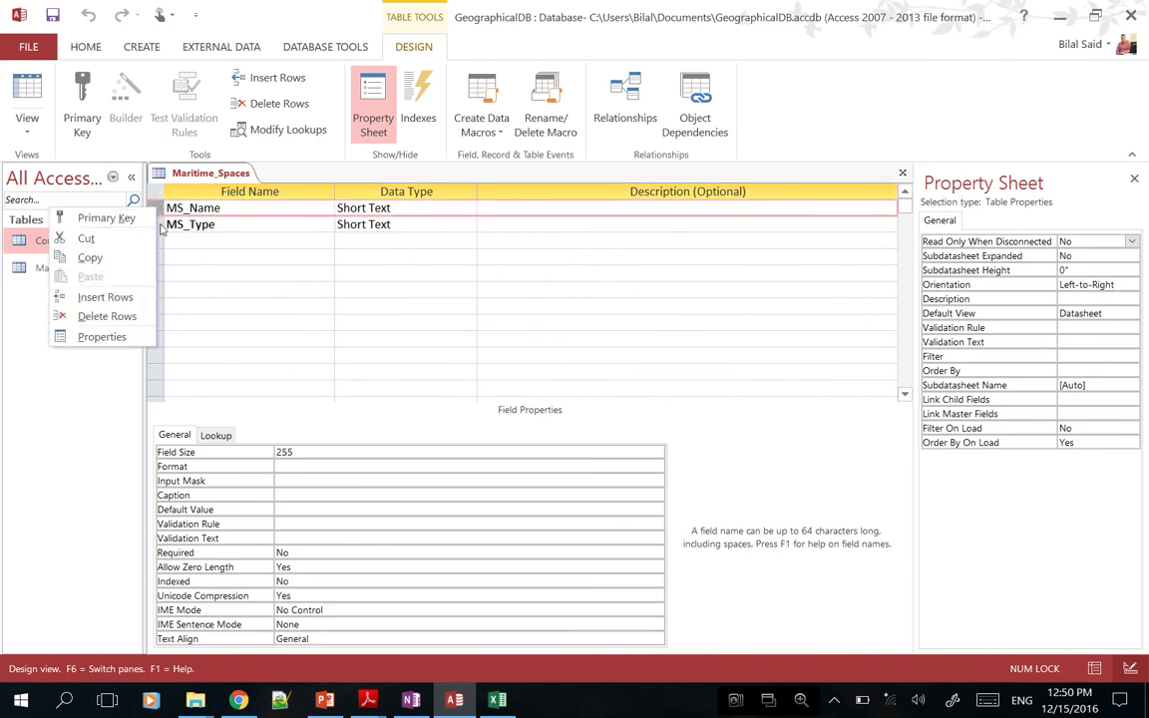
{"action": "left_click", "coordinate": [128, 218]}
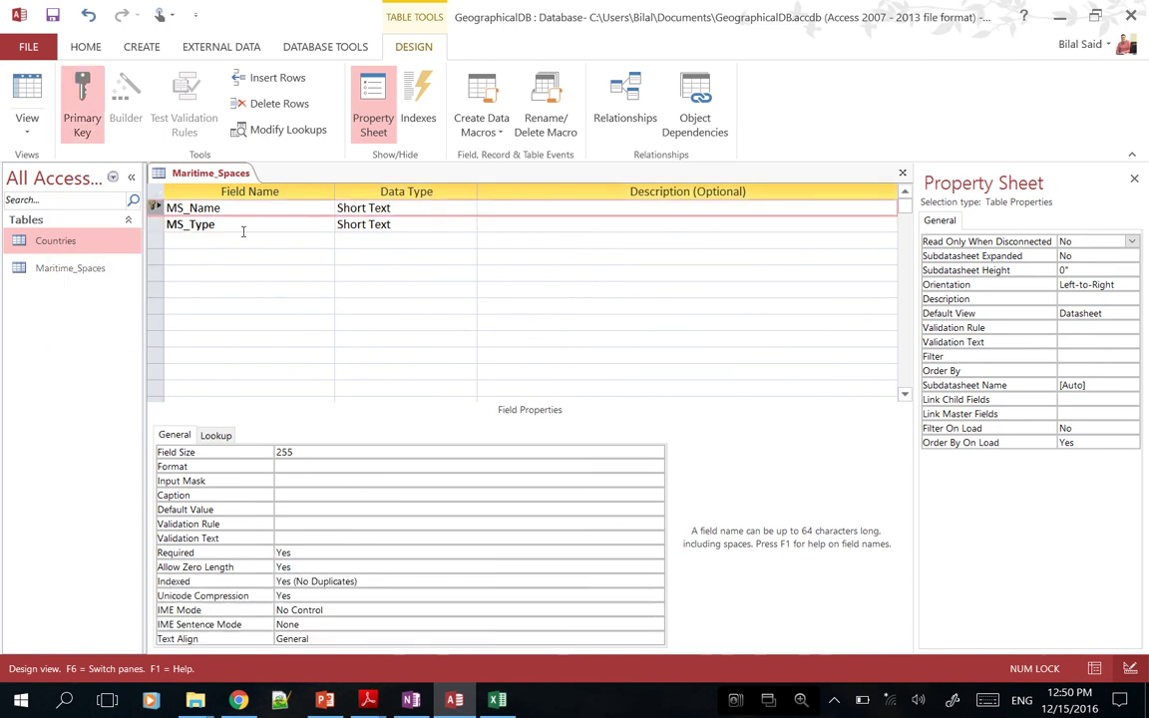
{"action": "left_click", "coordinate": [181, 174]}
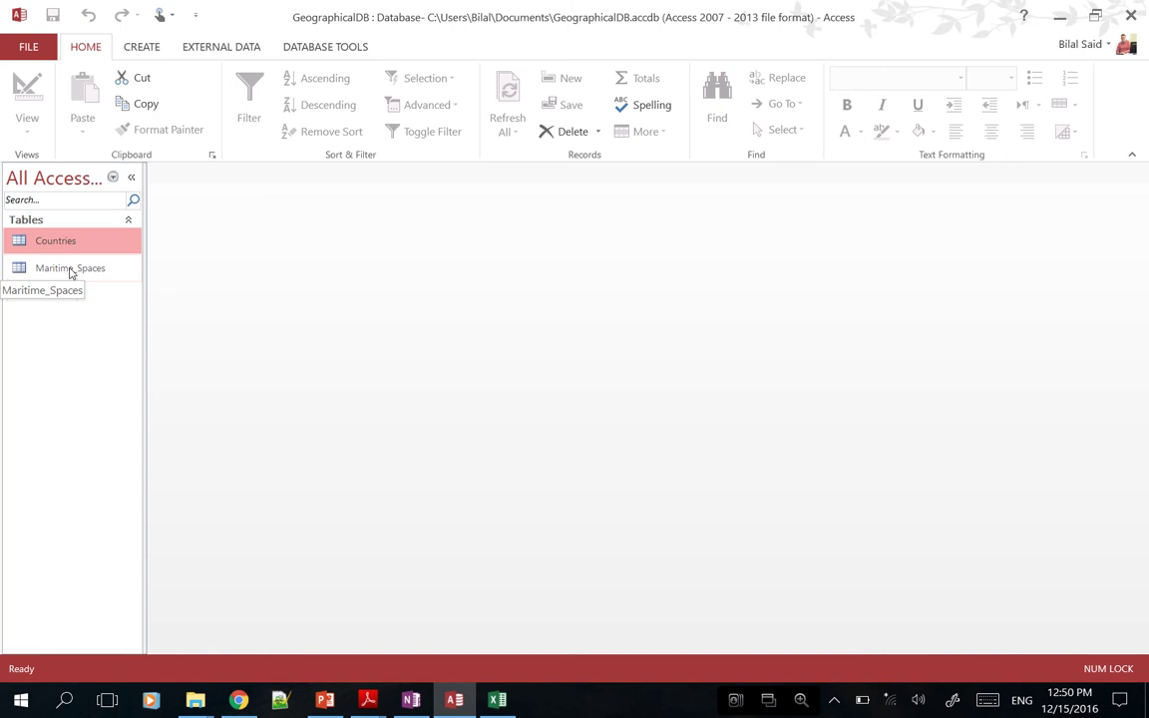
Open the Maritime_Spaces table for data entry and widen the MS_Name and MS_Type columns
{"action": "double_click", "coordinate": [70, 270]}
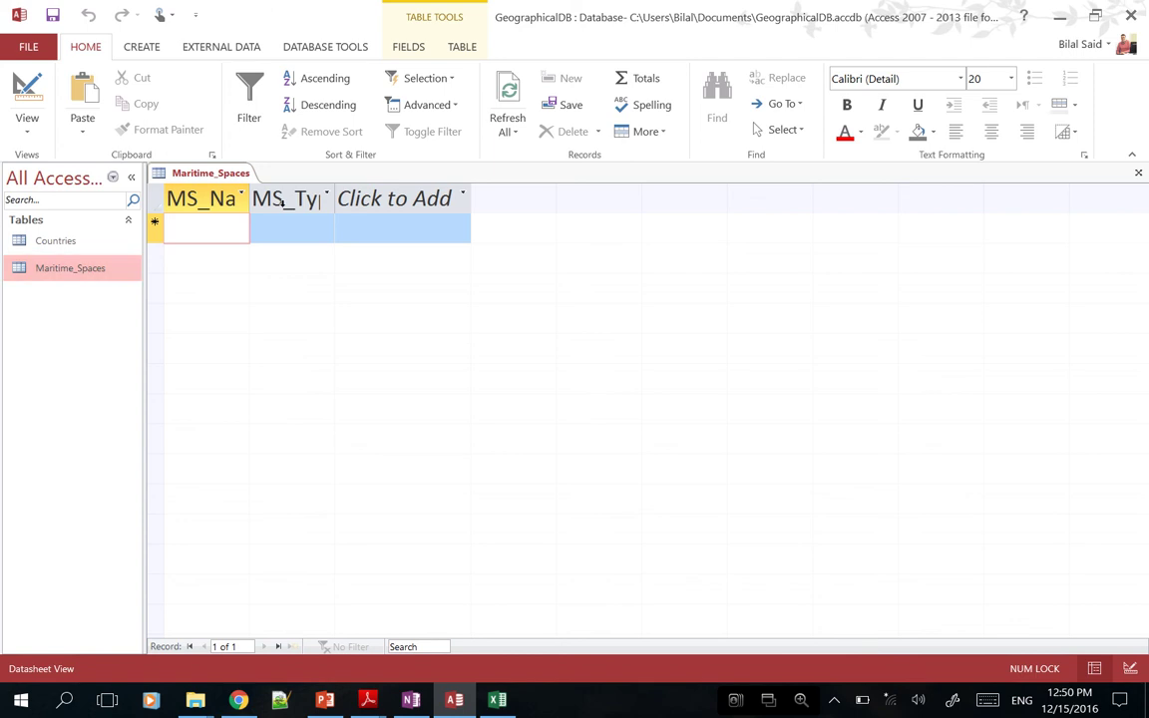
{"action": "left_click", "coordinate": [426, 204]}
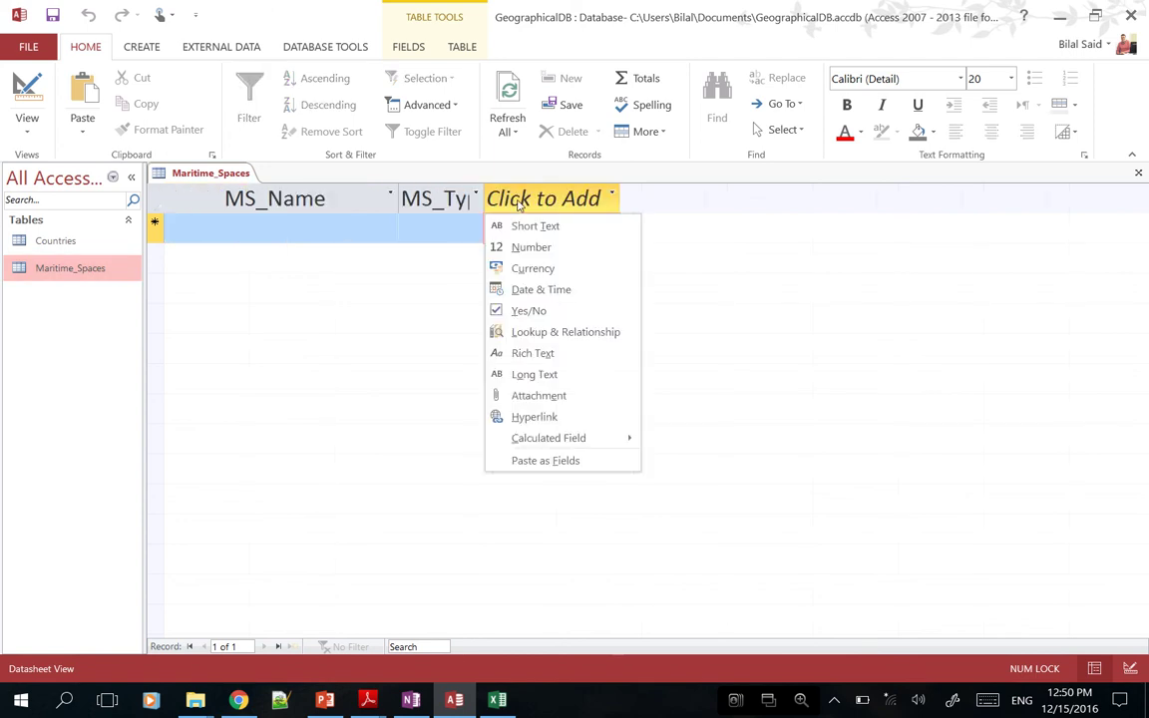
{"action": "key", "text": "Escape"}
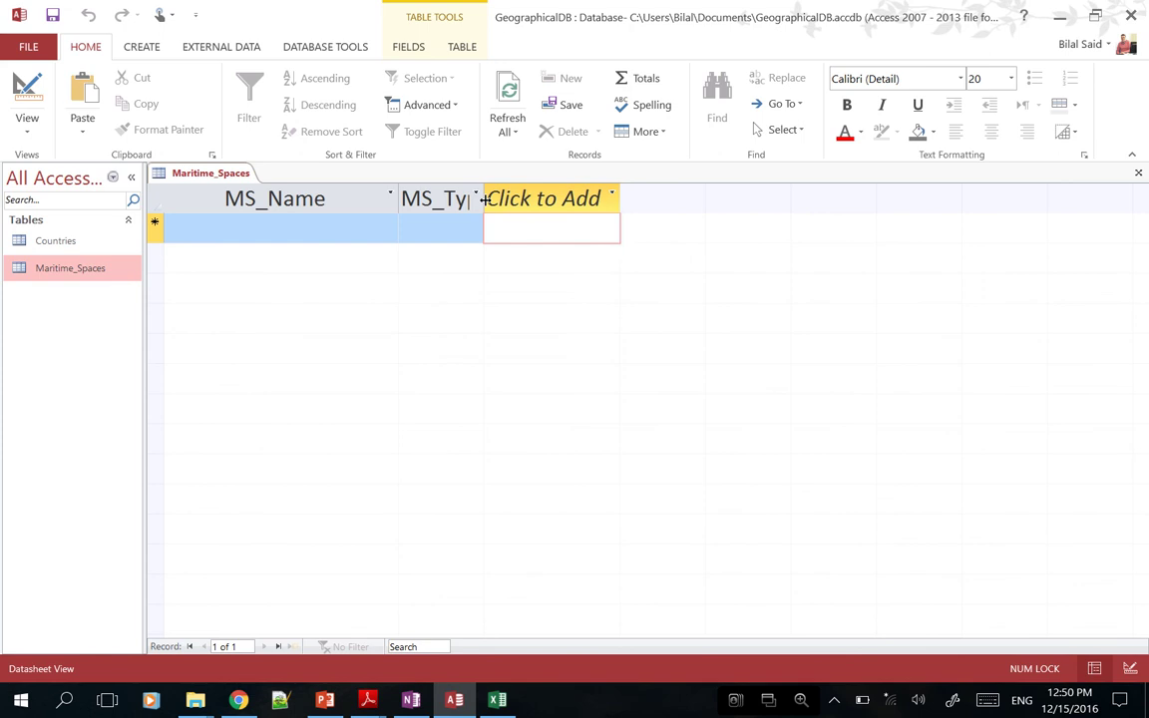
{"action": "left_click_drag", "start_coordinate": [482, 202], "coordinate": [702, 197]}
Enter Mediteranean as the MS_Name of the first Maritime_Spaces record
{"action": "left_click", "coordinate": [371, 230]}
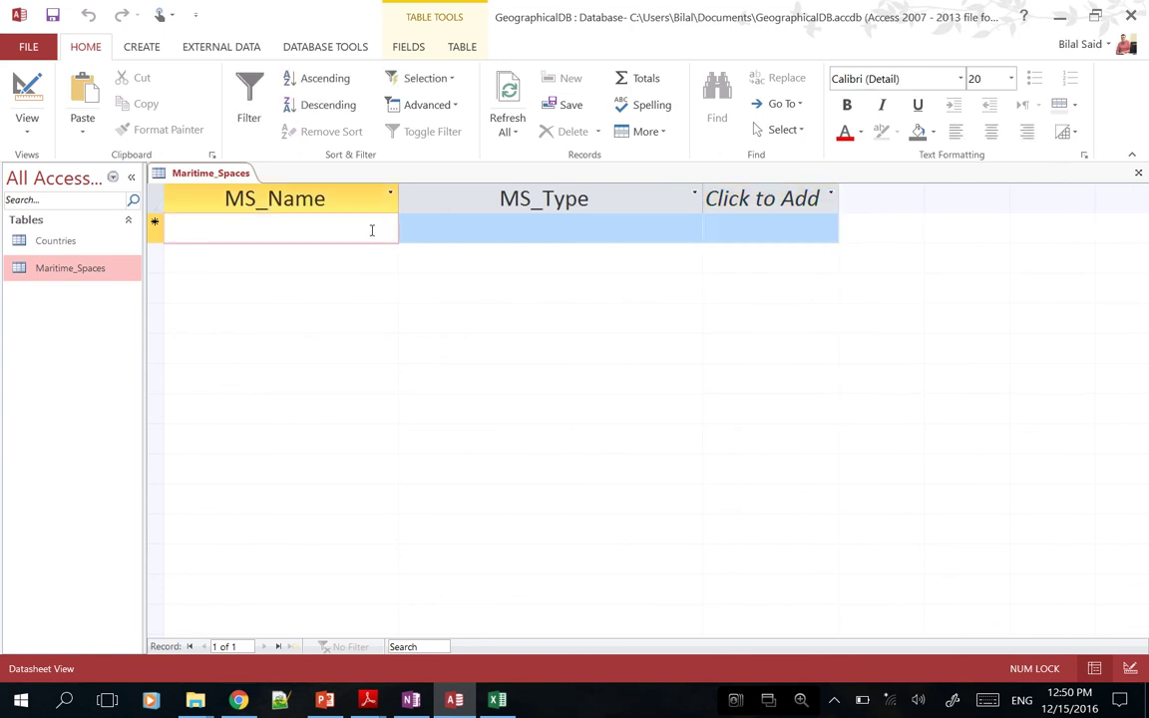
{"action": "type", "text": "Me"}
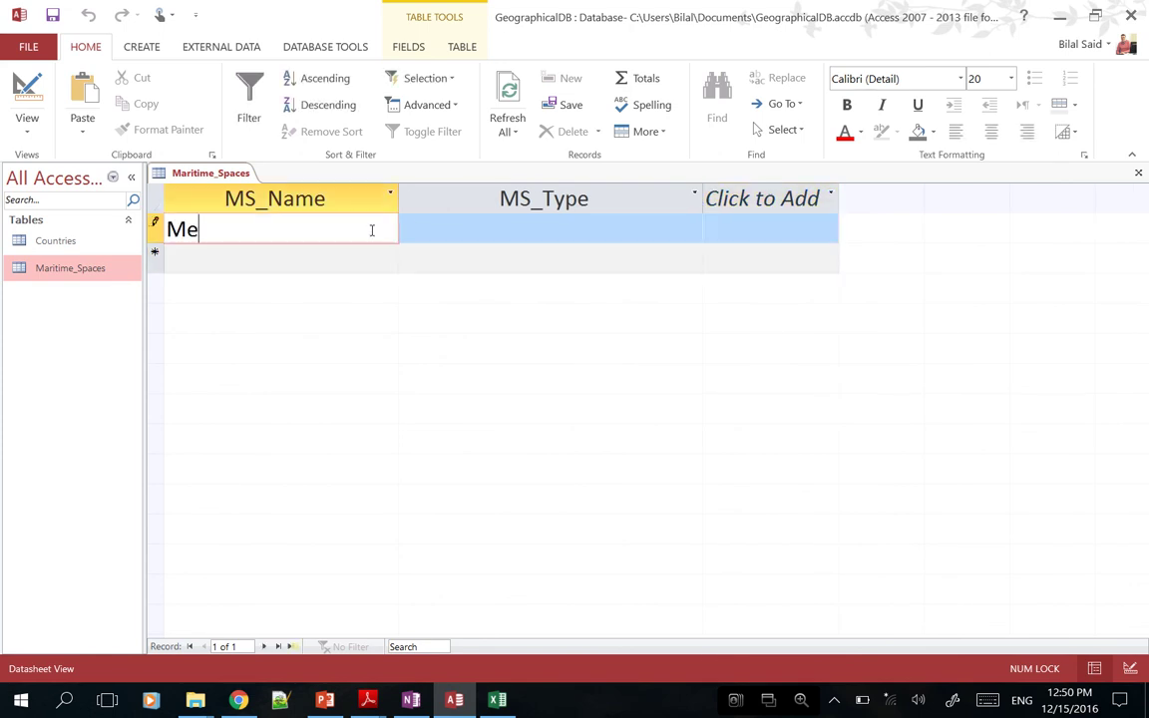
{"action": "type", "text": "diterann"}
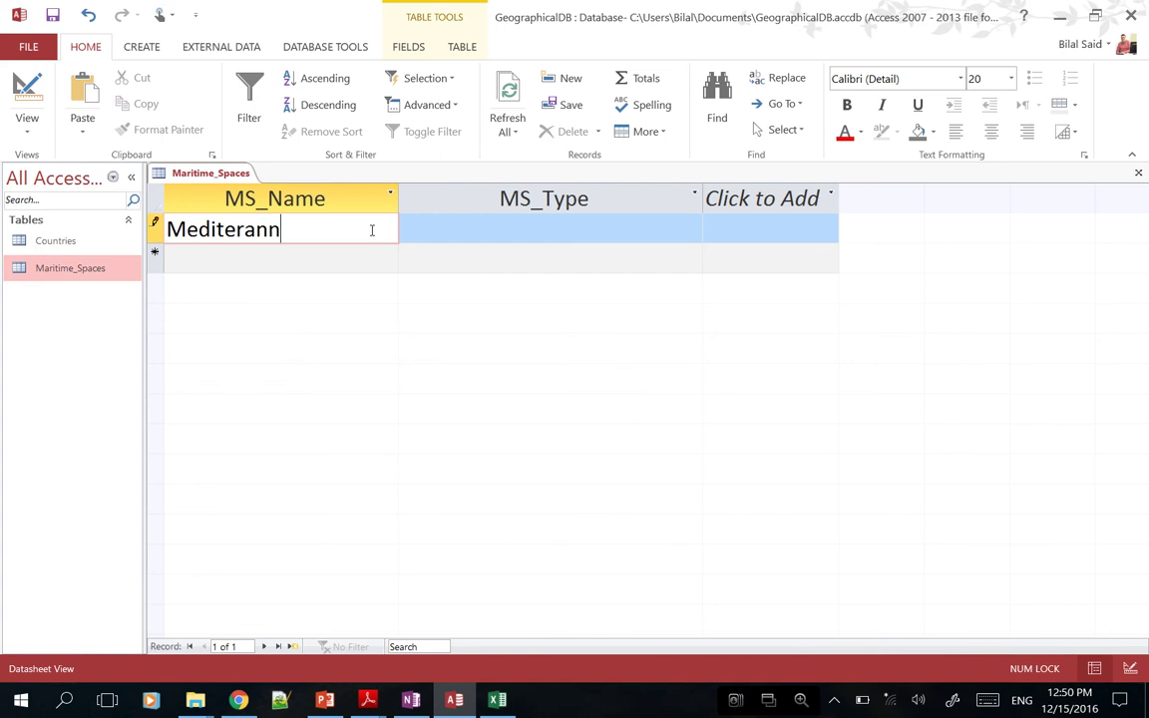
{"action": "key", "text": "BackSpace"}
{"action": "type", "text": "ean"}
{"action": "key", "text": "Tab"}
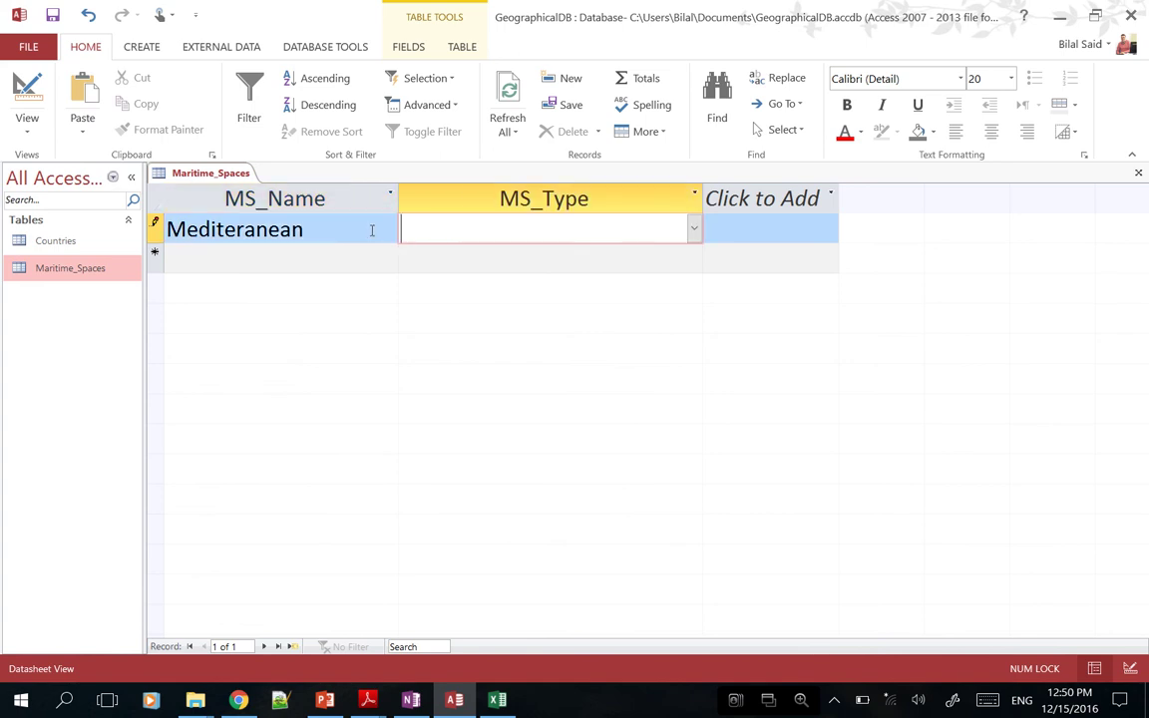
Pick Ocean from the lookup list as the Mediteranean record's MS_Type, and replace it with Sea
{"action": "left_click", "coordinate": [693, 229]}
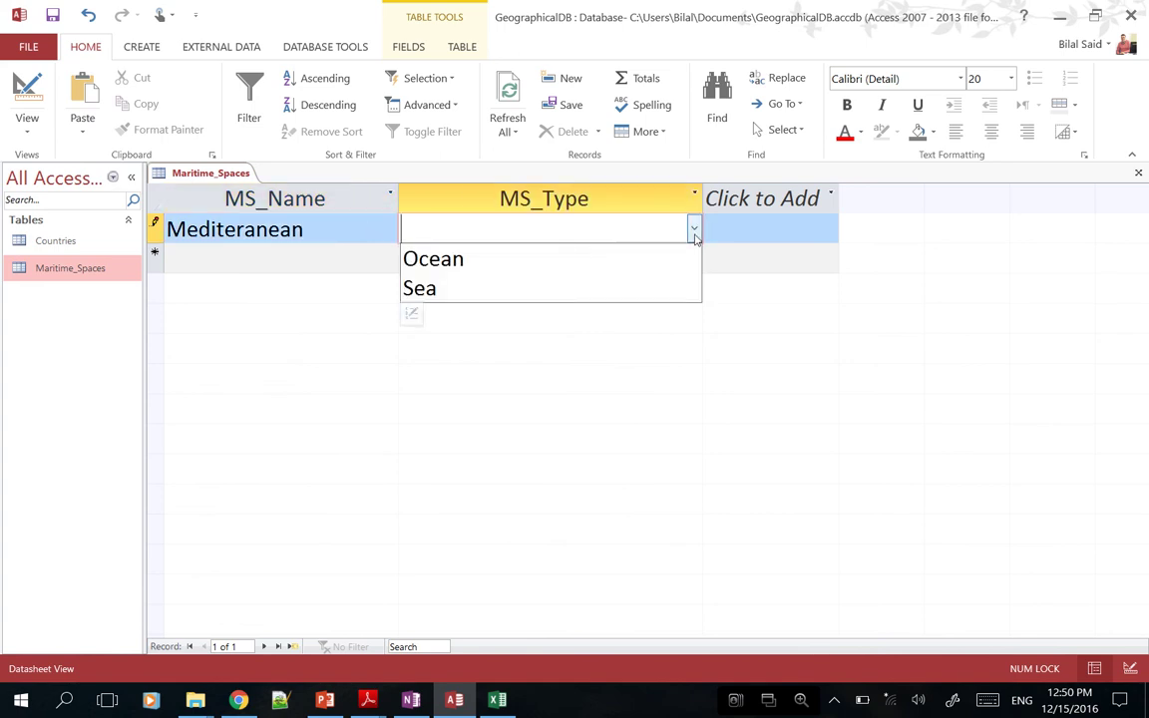
{"action": "left_click", "coordinate": [547, 263]}
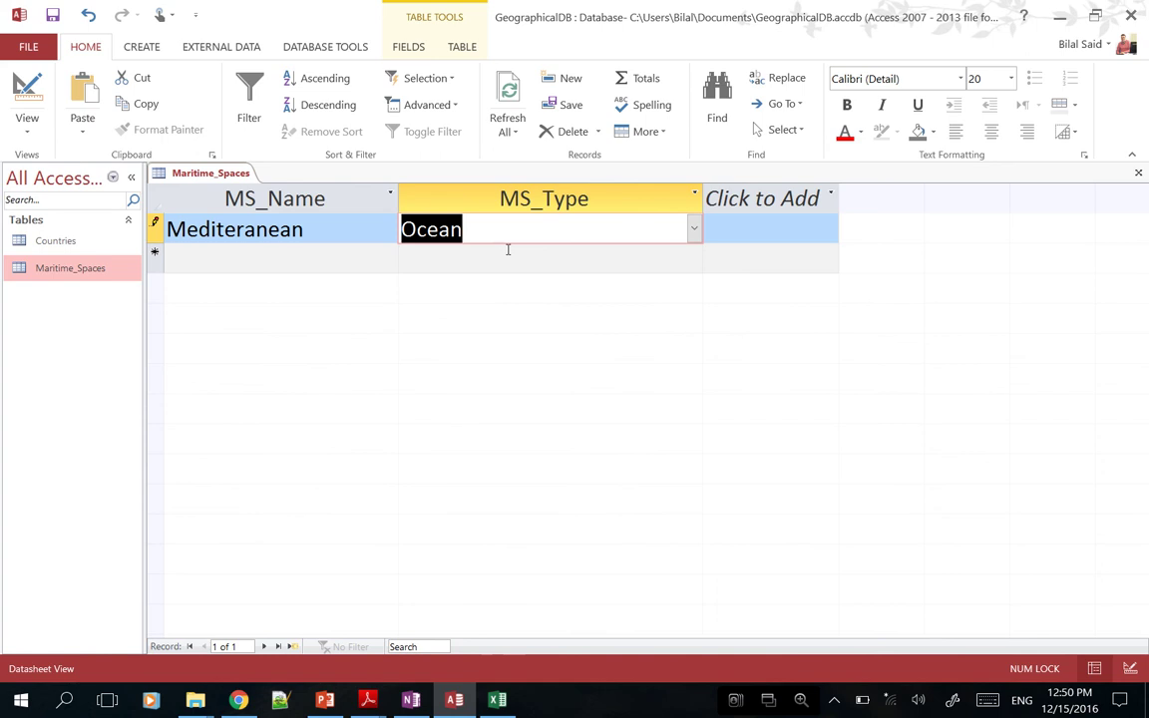
{"action": "left_click", "coordinate": [494, 255]}
{"action": "left_click", "coordinate": [694, 229]}
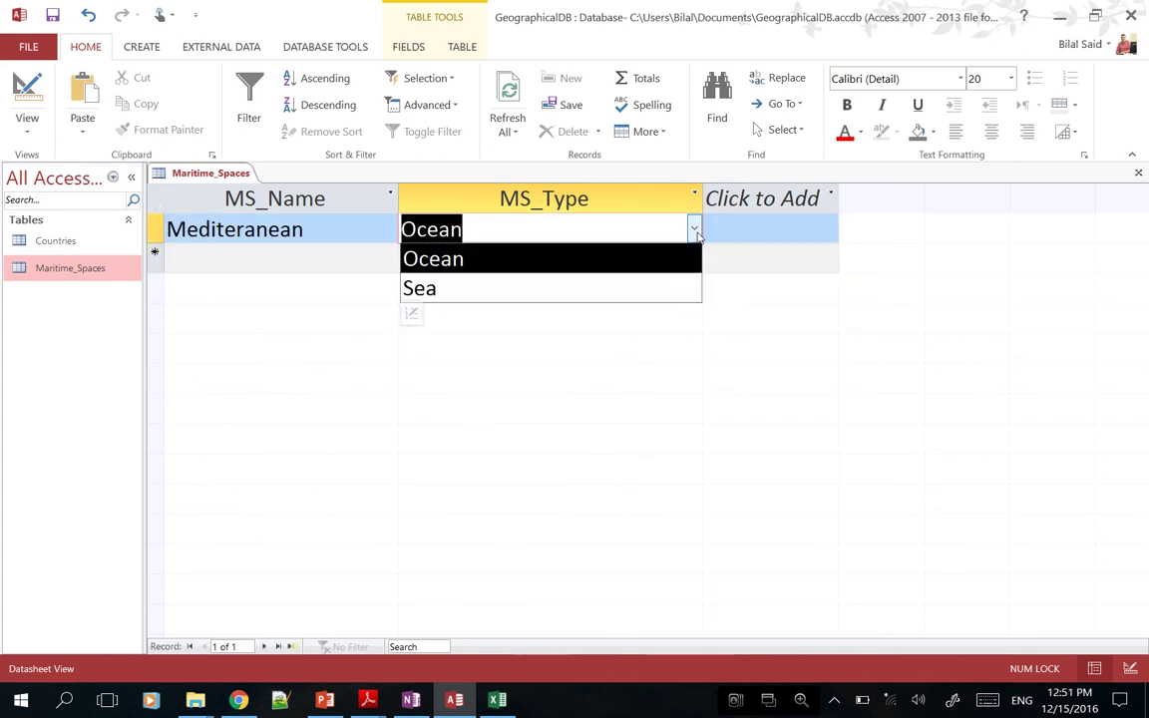
{"action": "left_click", "coordinate": [575, 287]}
Add a second Maritime_Spaces record with MS_Name Atlantic and MS_Type Ocean, and close the table
{"action": "left_click", "coordinate": [369, 262]}
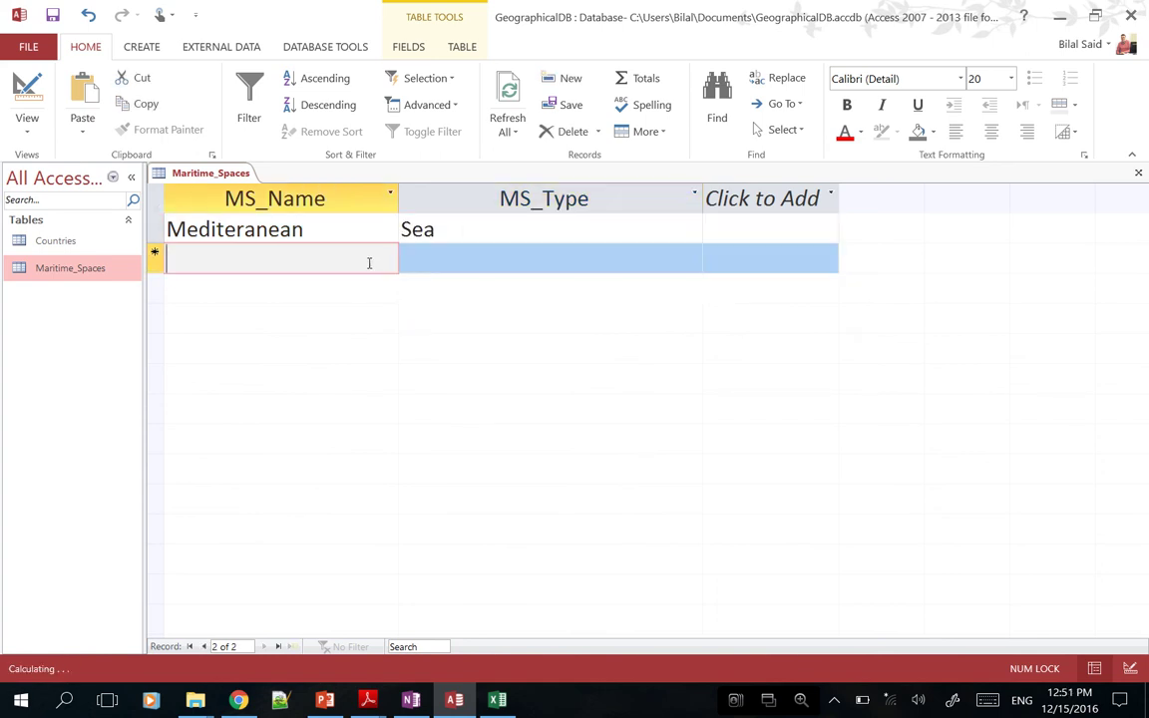
{"action": "type", "text": "At"}
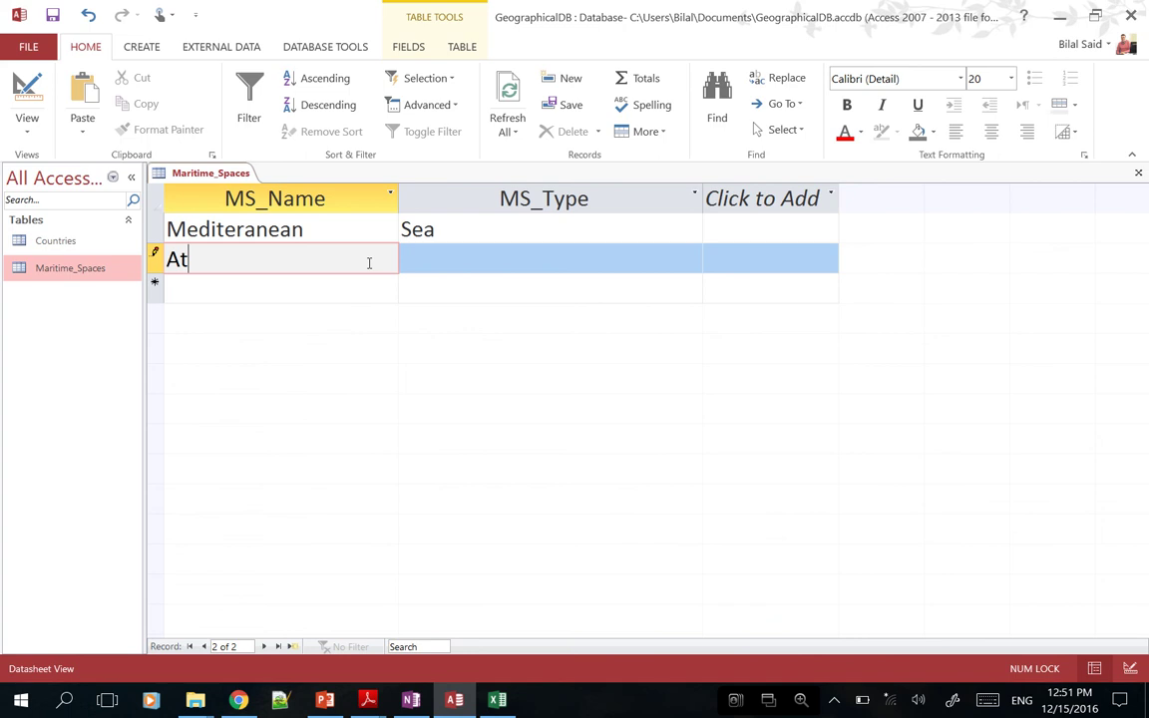
{"action": "type", "text": "lantic"}
{"action": "key", "text": "Tab"}
{"action": "type", "text": "Ocean"}
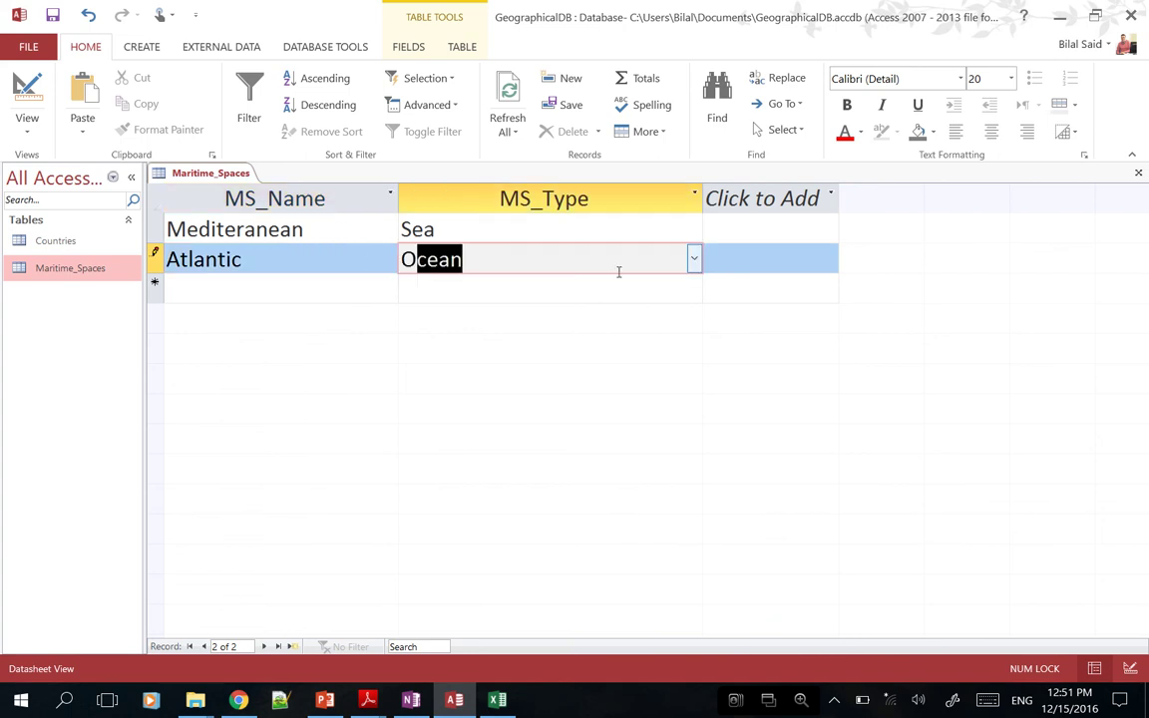
{"action": "key", "text": "Tab"}
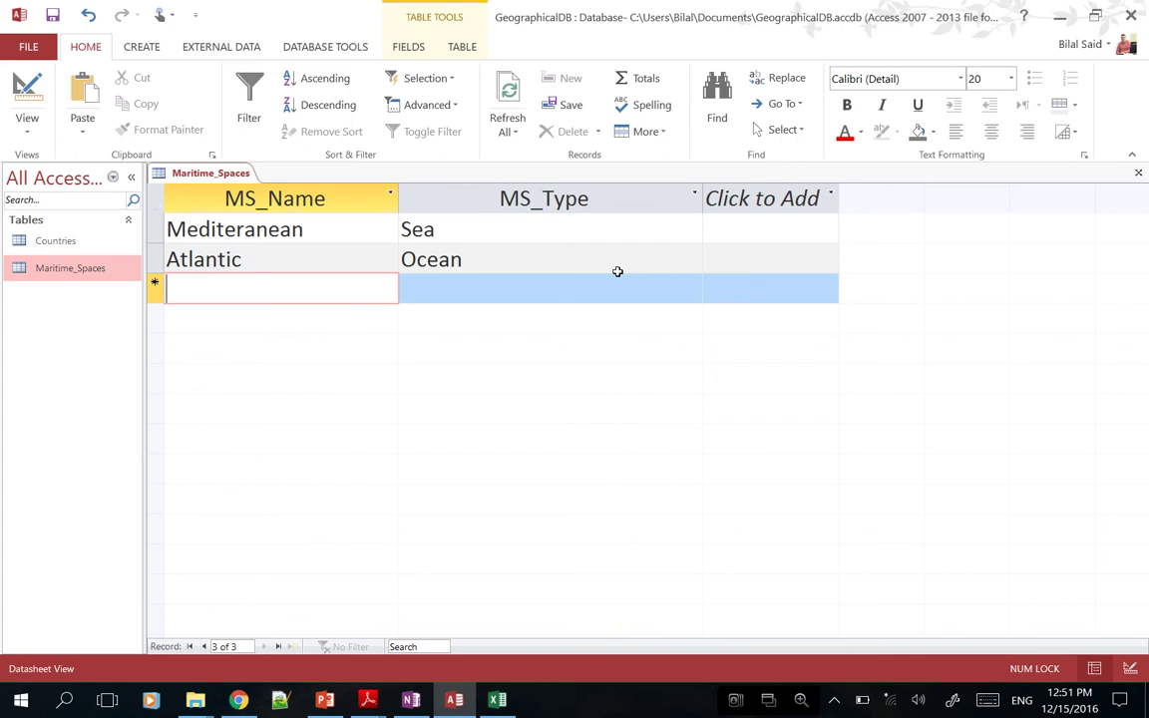
{"action": "key", "text": "ctrl+w"}
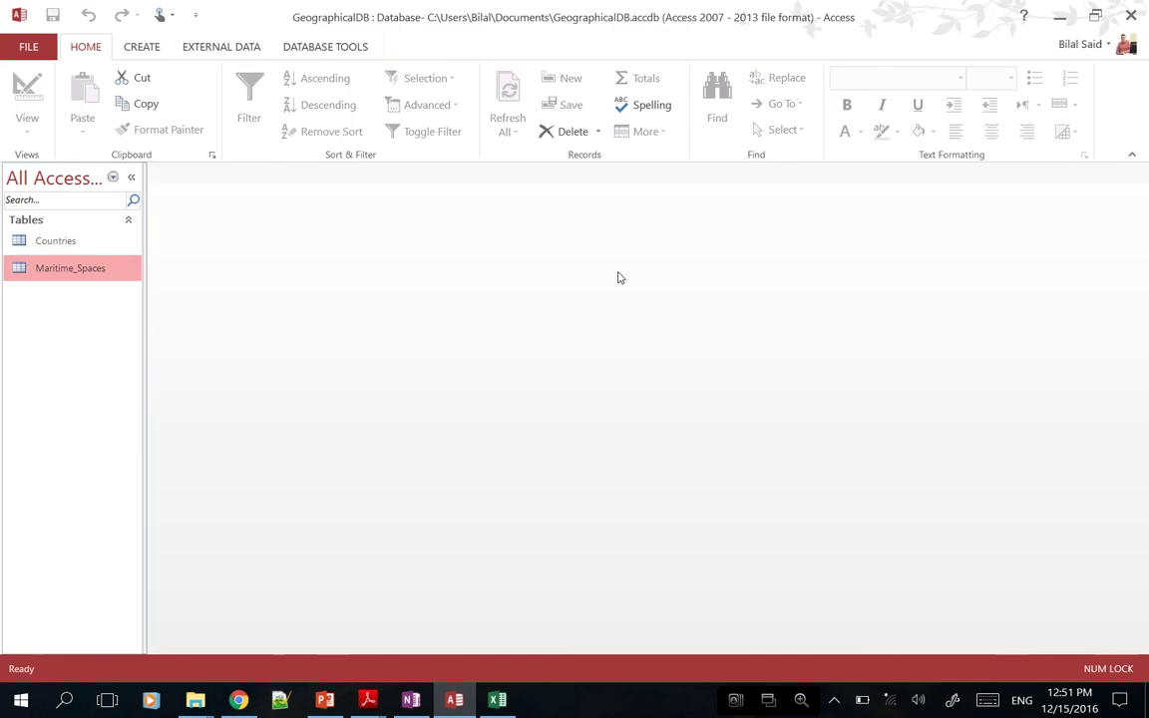
Reopen Maritime_Spaces to review its records, close it, and check the Rivers definition in the OneNote relational schema
{"action": "double_click", "coordinate": [64, 267]}
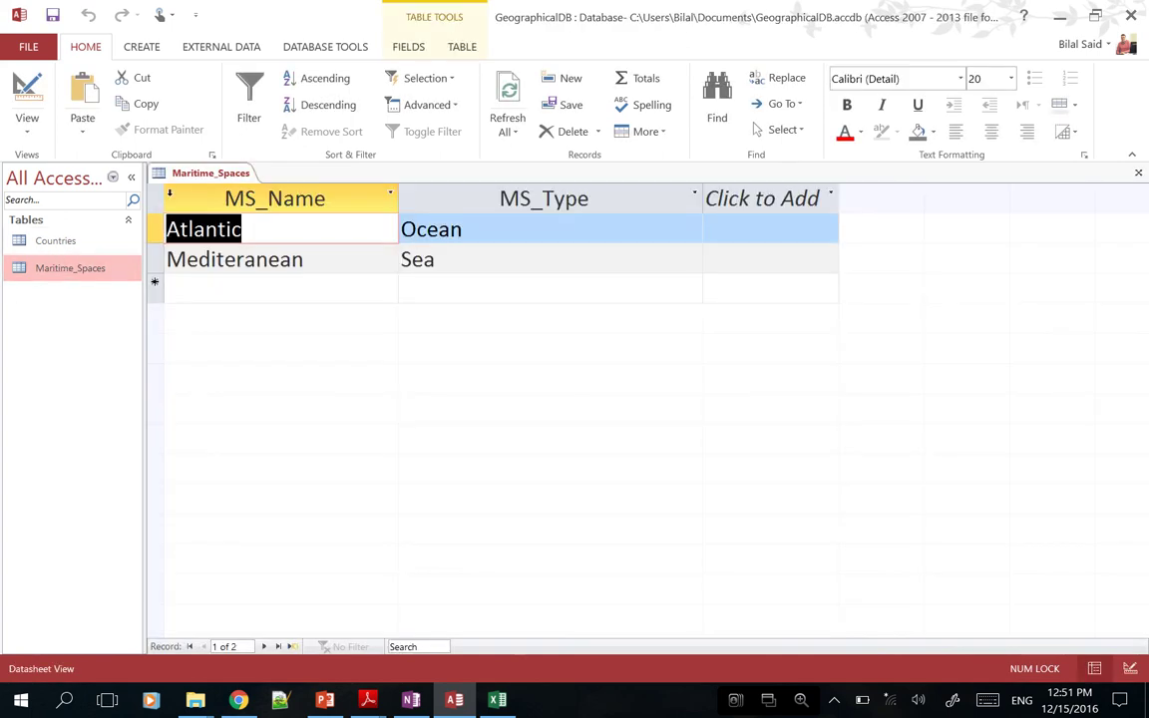
{"action": "key", "text": "ctrl+w"}
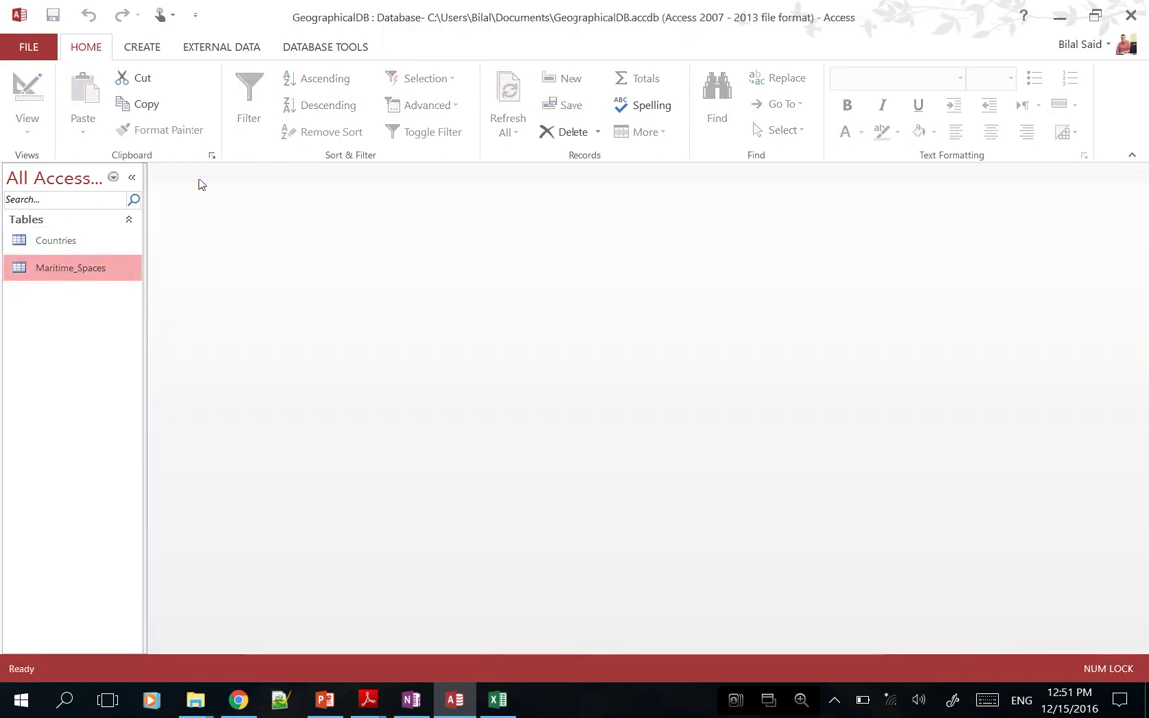
{"action": "left_click", "coordinate": [417, 708]}
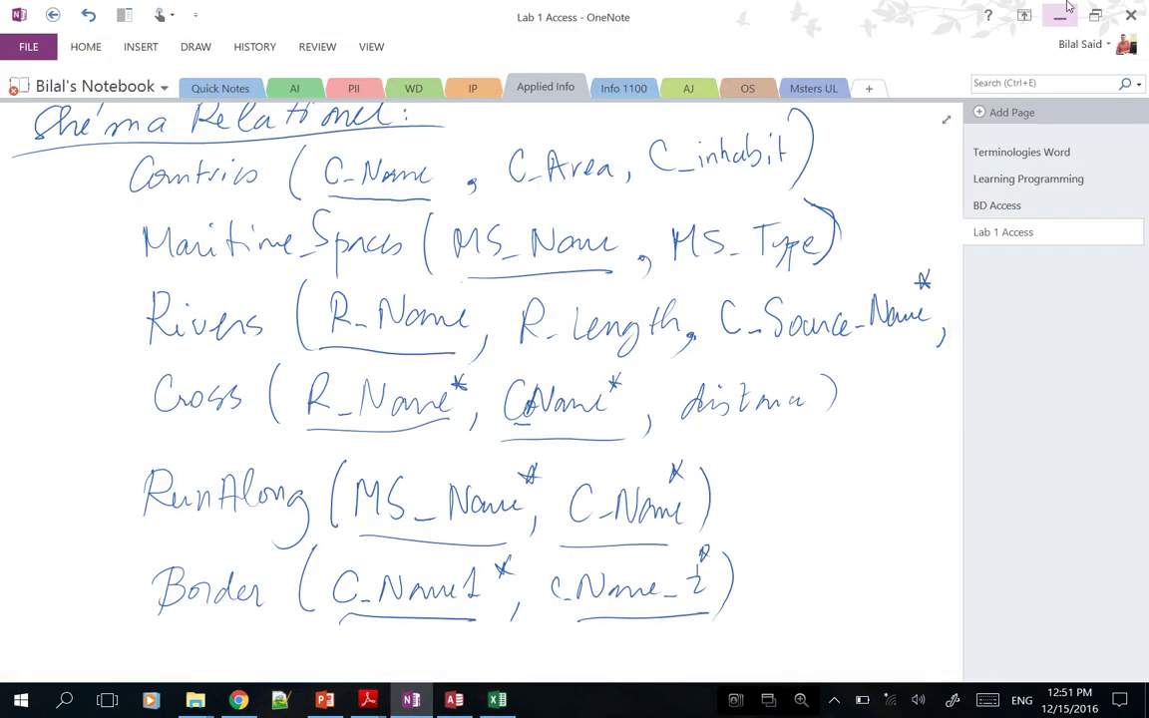
{"action": "key", "text": "alt+Tab"}
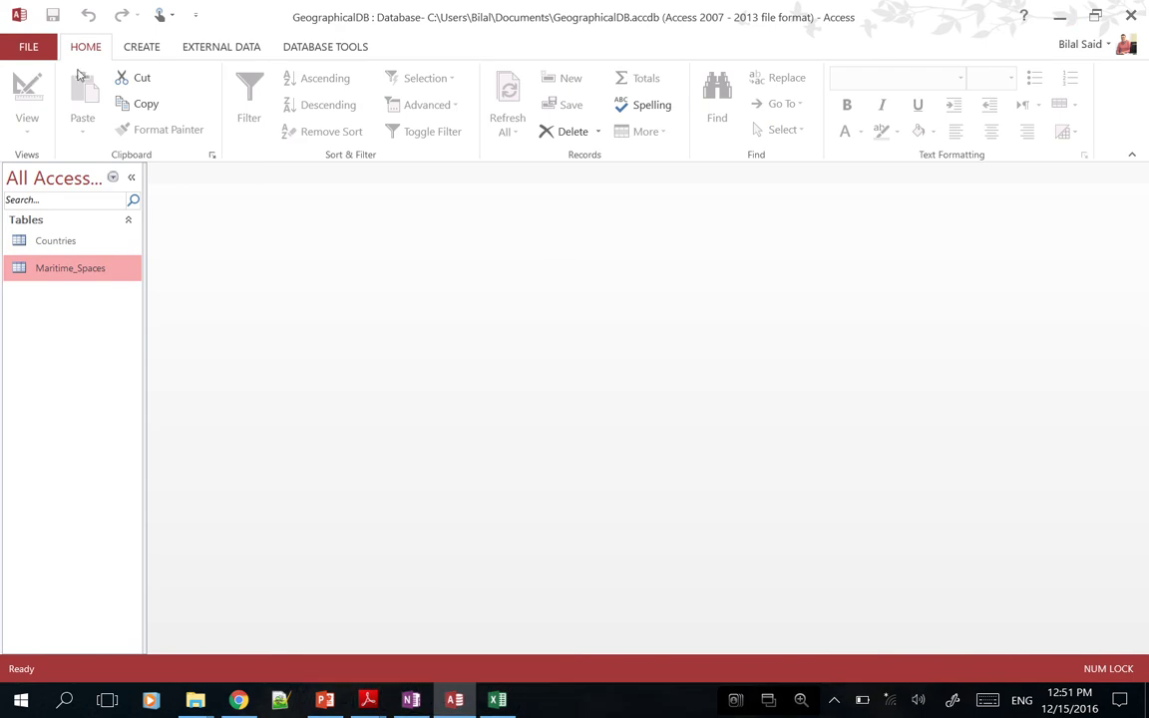
Create a new table in design view with a Short Text field R_Name as its primary key
{"action": "left_click", "coordinate": [140, 52]}
{"action": "left_click", "coordinate": [139, 106]}
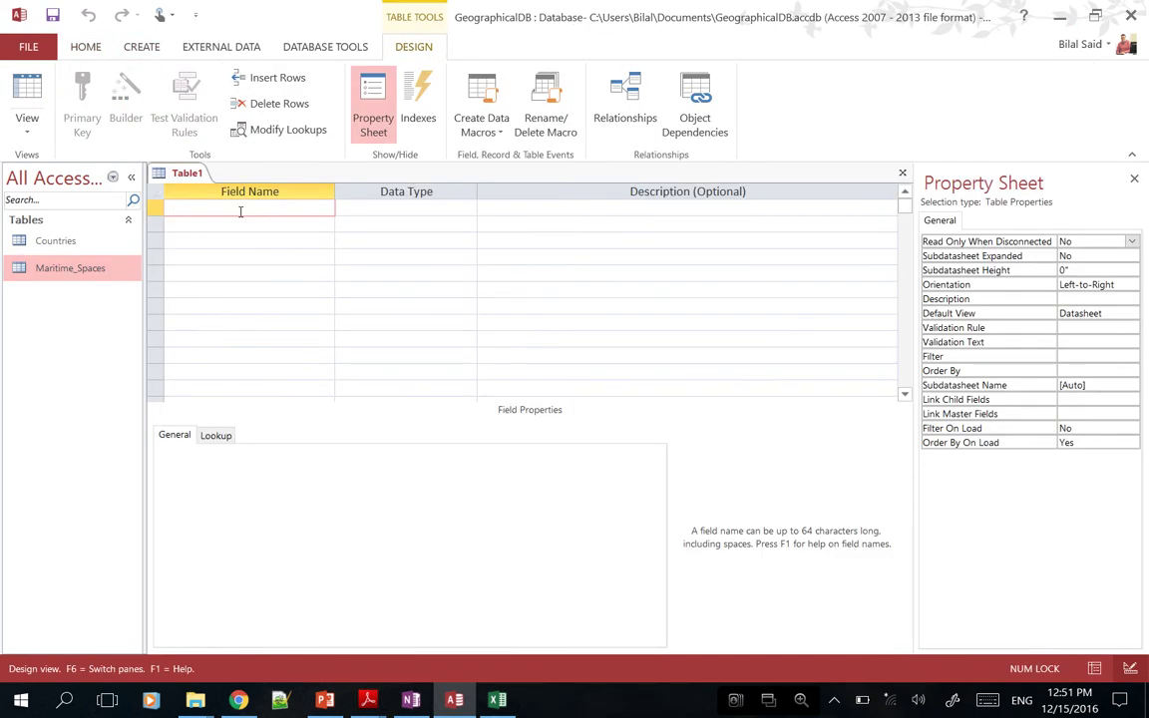
{"action": "type", "text": "R_Name"}
{"action": "key", "text": "Tab"}
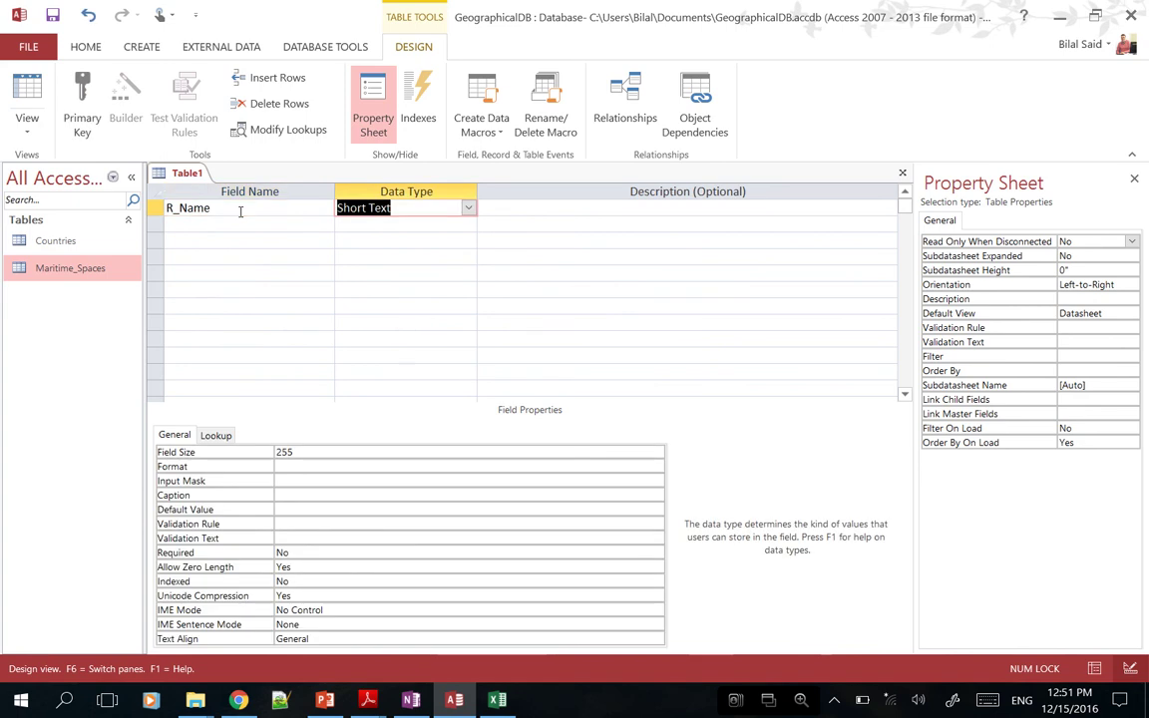
{"action": "left_click", "coordinate": [82, 105]}
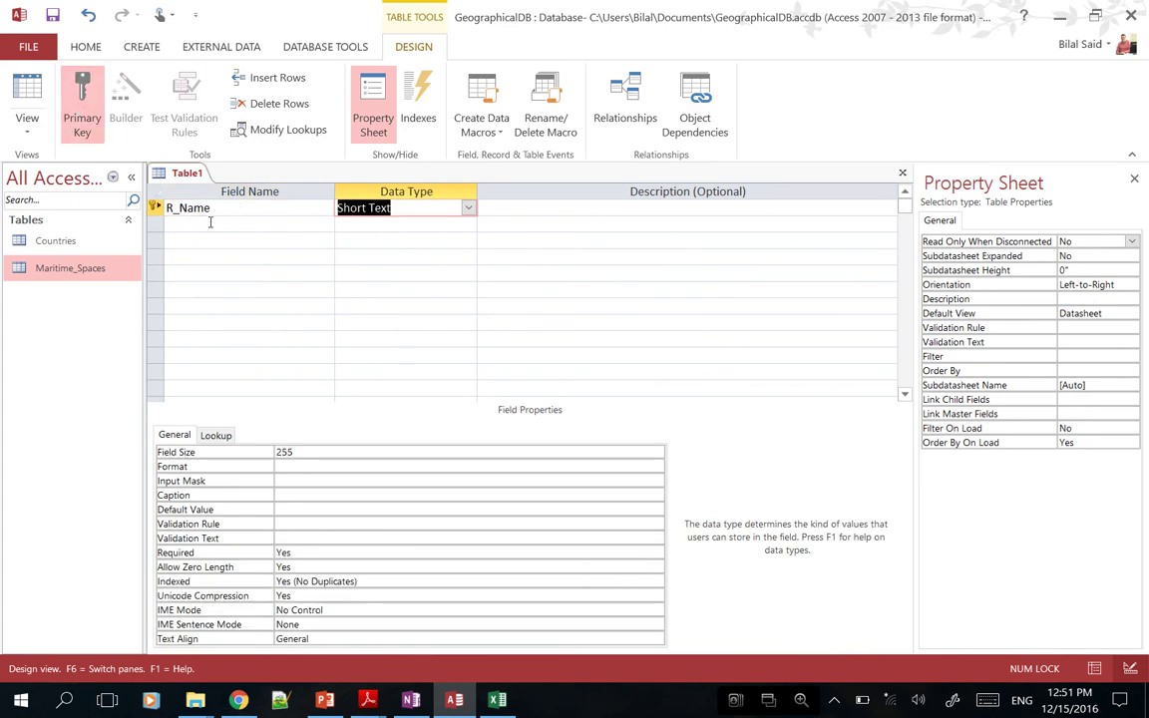
Add an R_Length field with the Number data type below R_Name
{"action": "left_click", "coordinate": [211, 221]}
{"action": "type", "text": "R_L"}
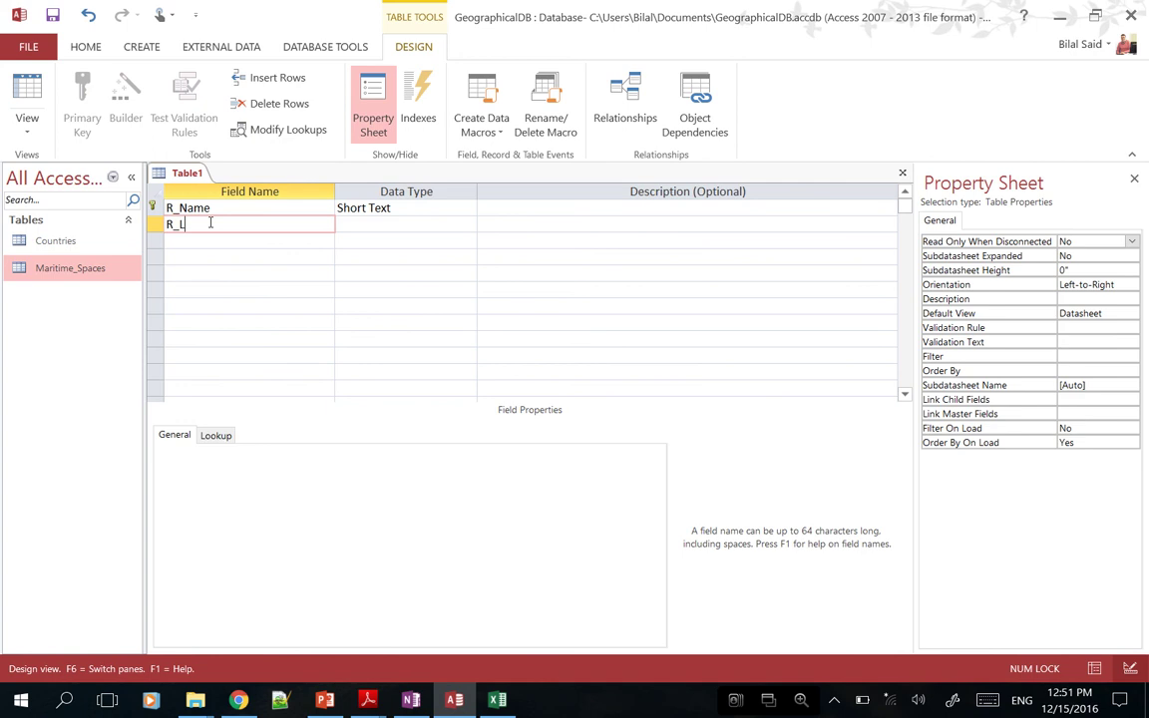
{"action": "type", "text": "eg"}
{"action": "key", "text": "BackSpace"}
{"action": "type", "text": "ngth"}
{"action": "key", "text": "Tab"}
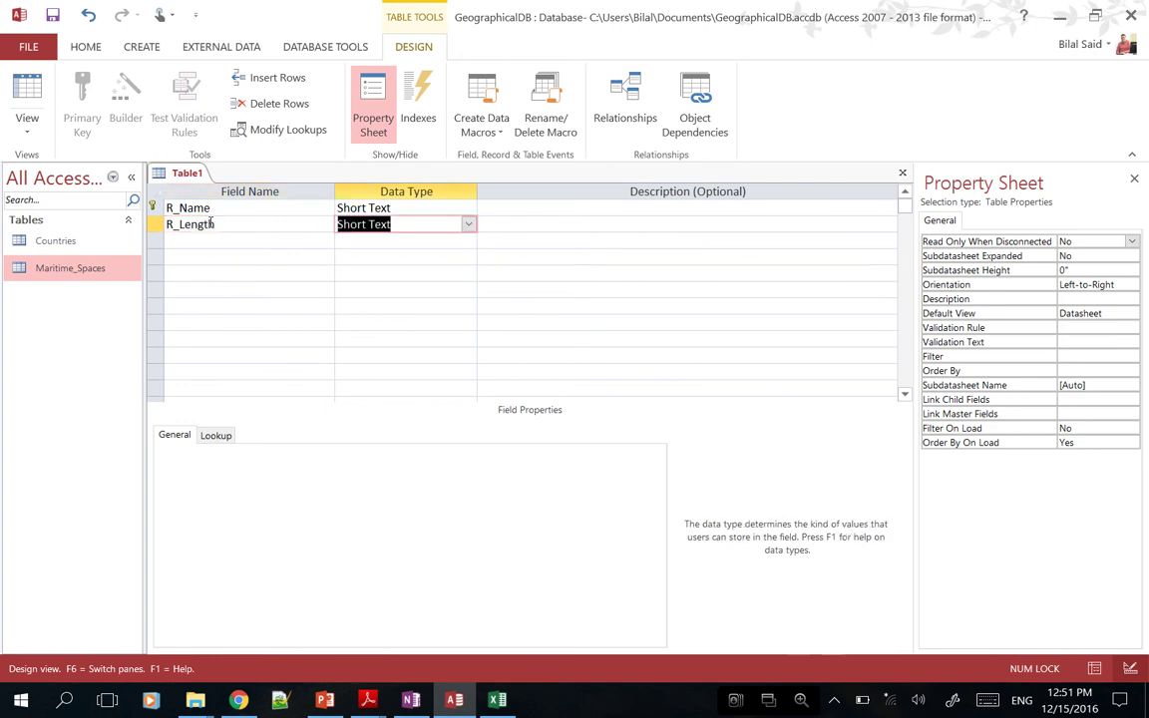
{"action": "type", "text": "n"}
{"action": "key", "text": "Tab"}
{"action": "key", "text": "Tab"}
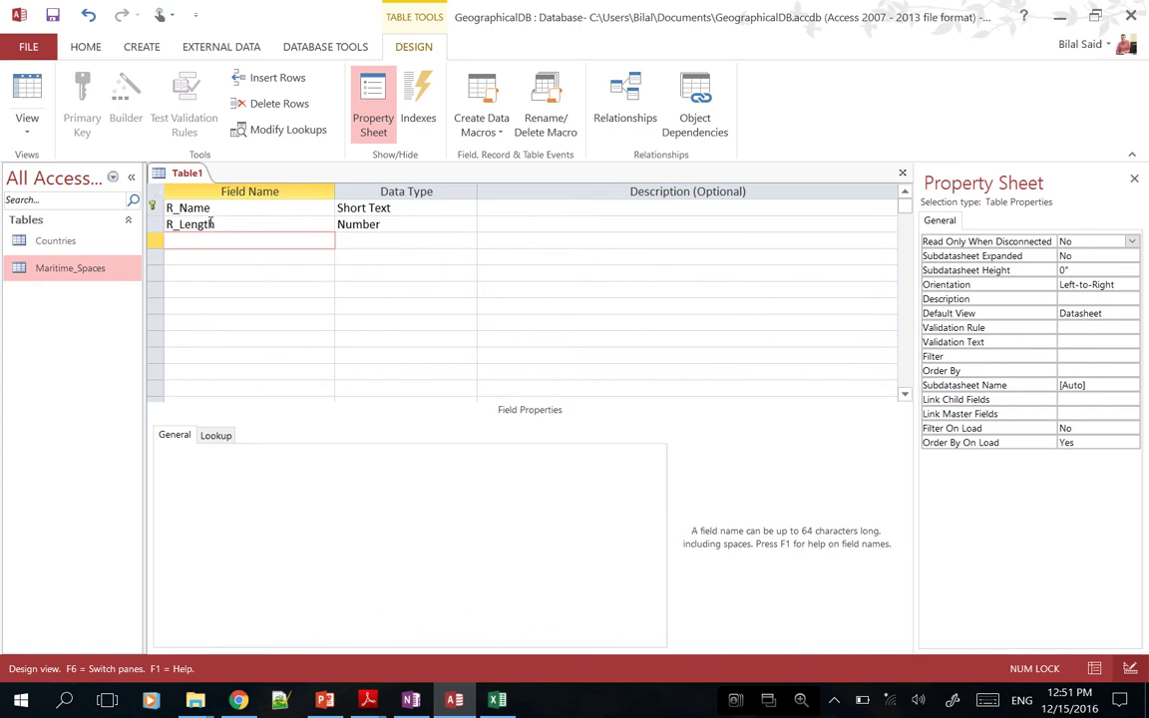
Save the new table as Rivers and close its design
{"action": "key", "text": "ctrl+s"}
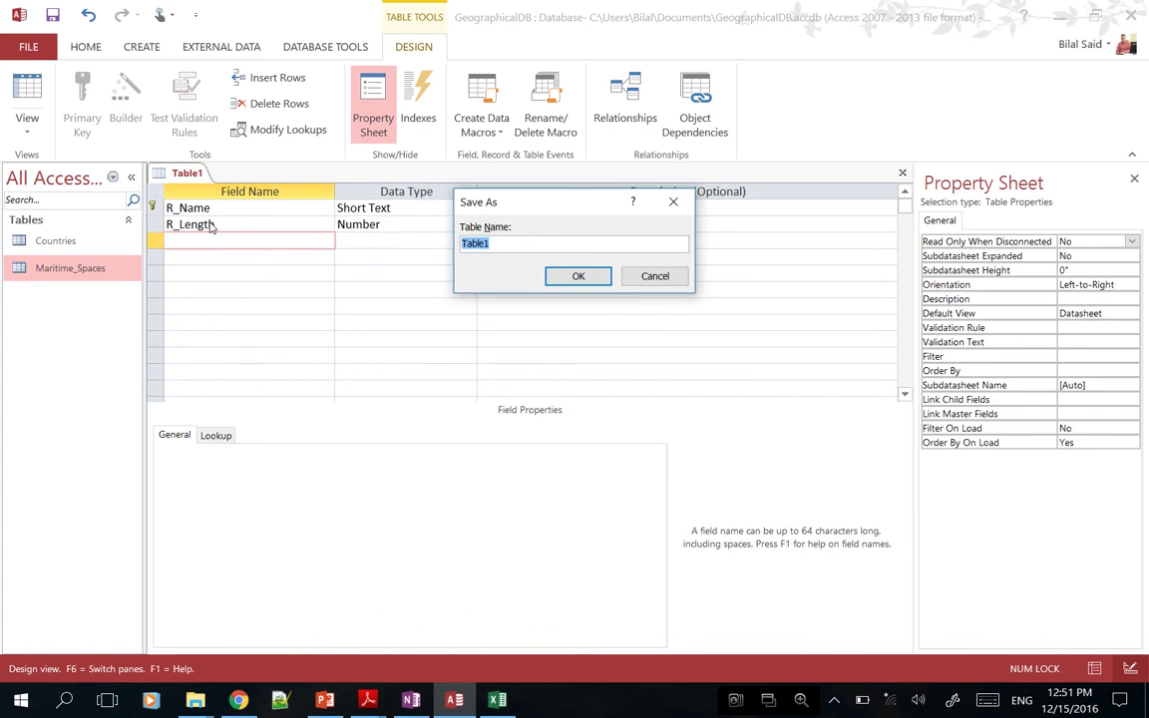
{"action": "type", "text": "Rivers"}
{"action": "key", "text": "Return"}
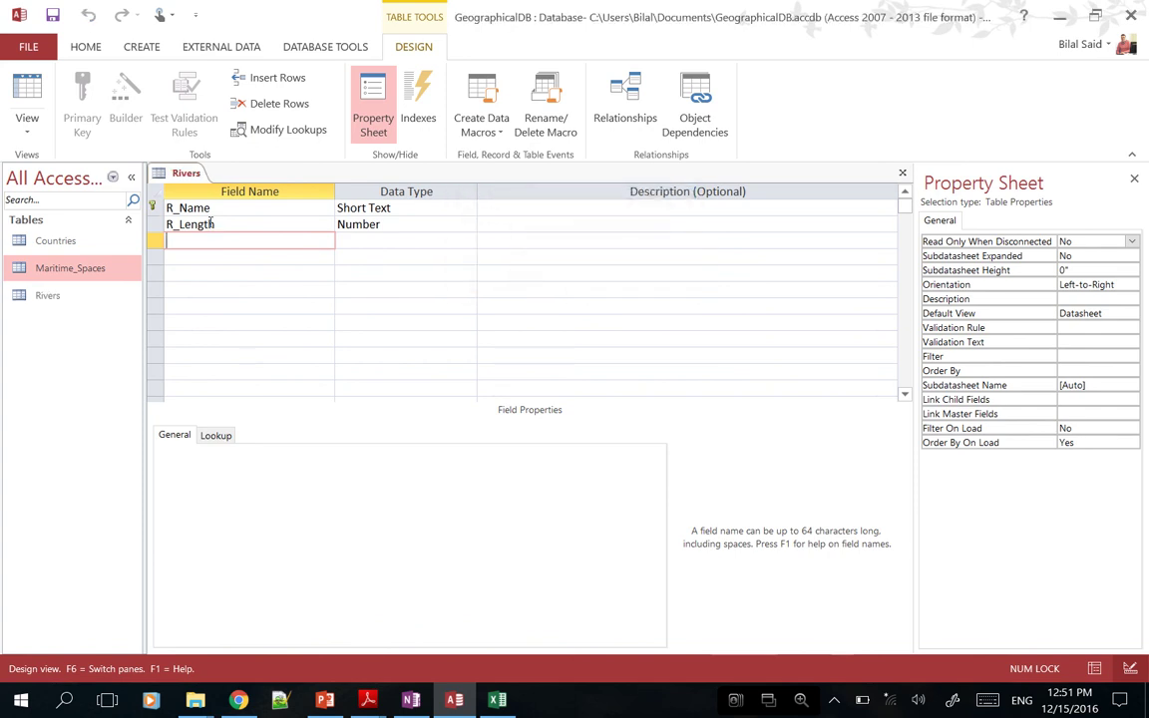
{"action": "key", "text": "ctrl+w"}
Reopen the Rivers table design and start the Lookup Wizard for the third field, taking its values from another table or query
{"action": "left_click", "coordinate": [50, 302]}
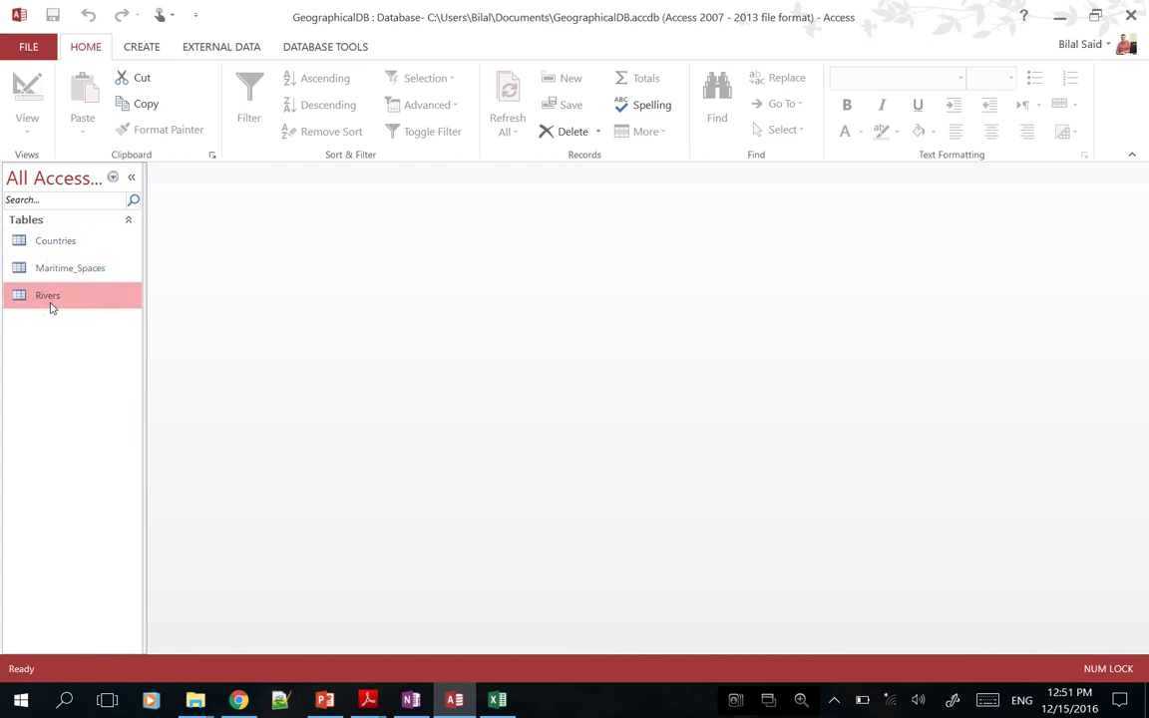
{"action": "right_click", "coordinate": [50, 308]}
{"action": "left_click", "coordinate": [98, 334]}
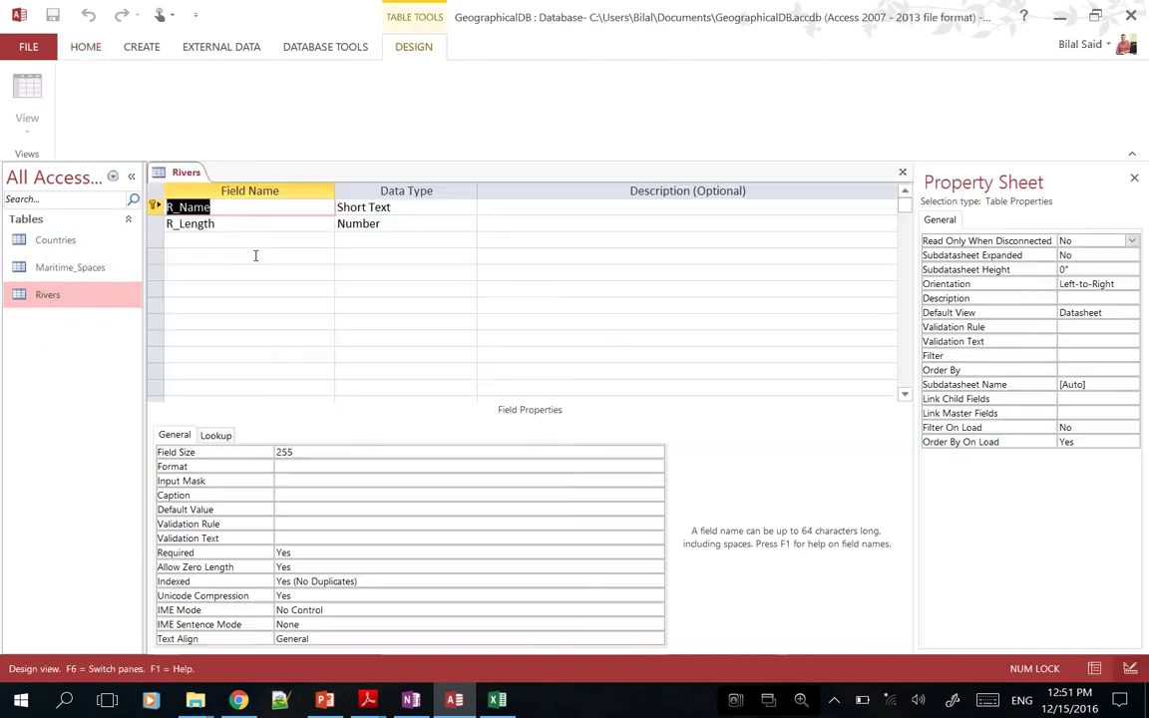
{"action": "left_click", "coordinate": [226, 239]}
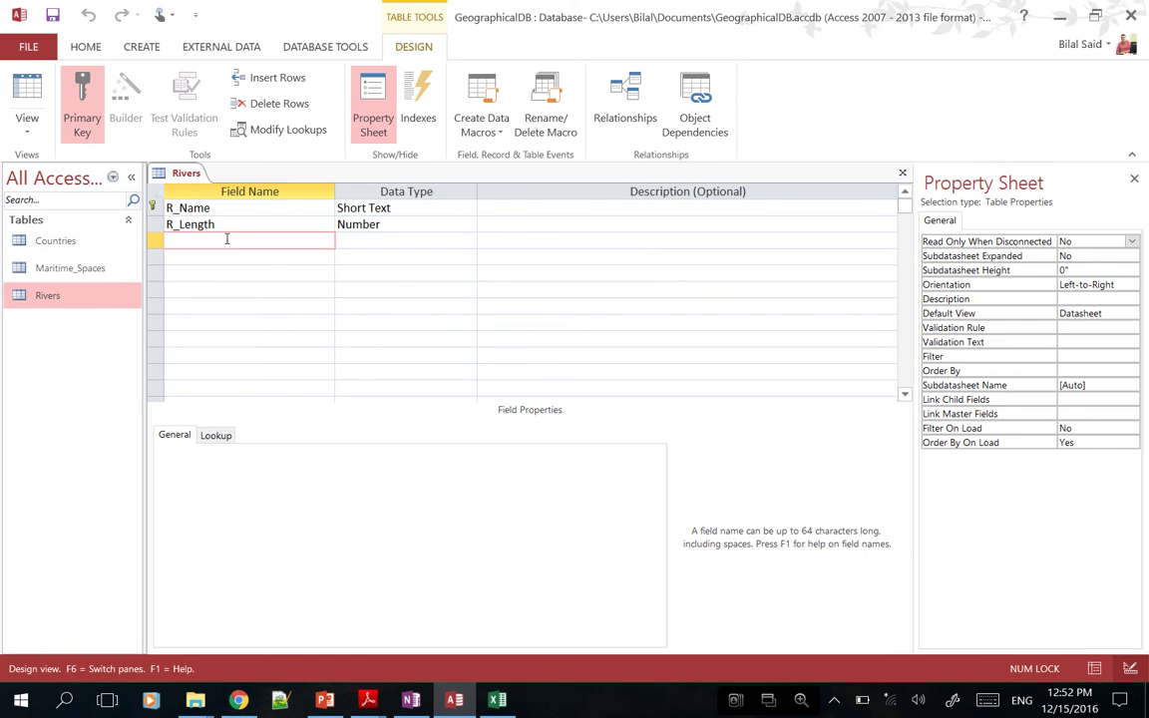
{"action": "left_click", "coordinate": [399, 242]}
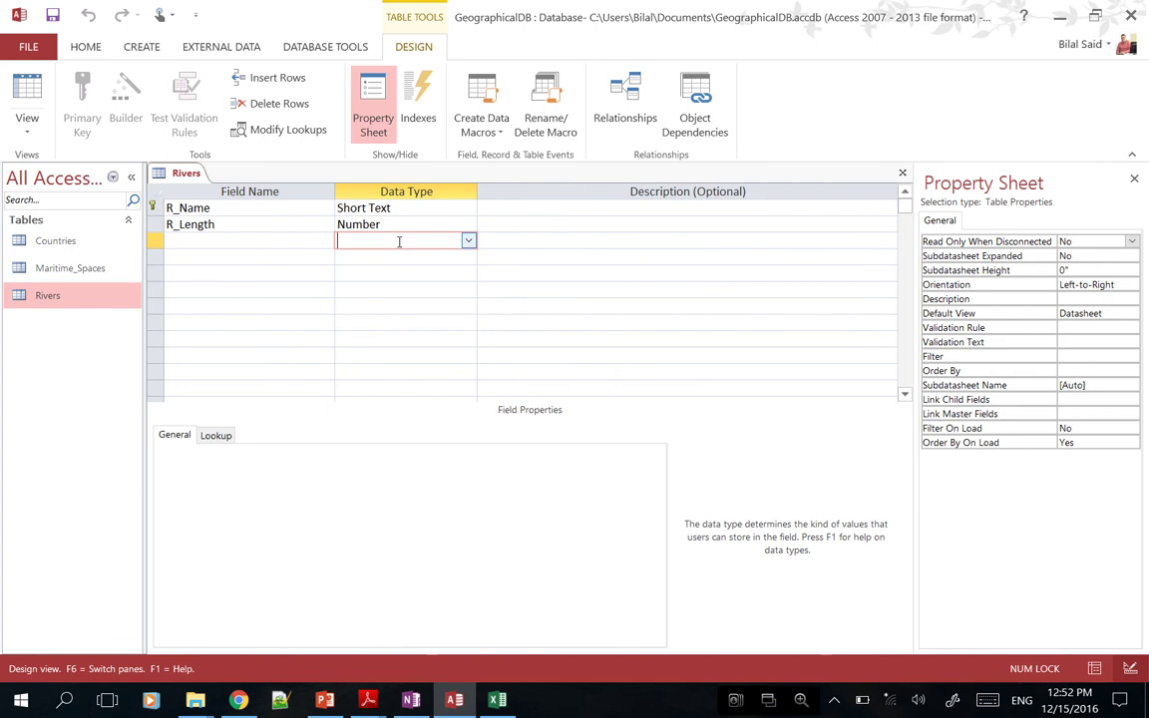
{"action": "left_click", "coordinate": [468, 241]}
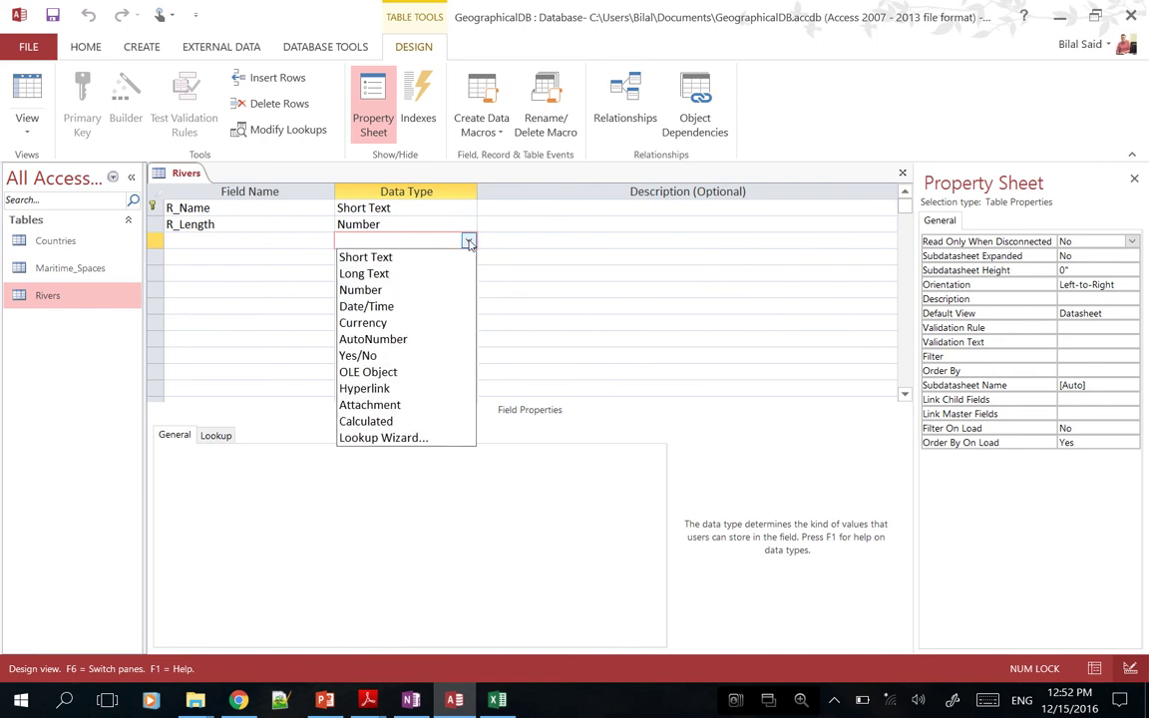
{"action": "left_click", "coordinate": [387, 437]}
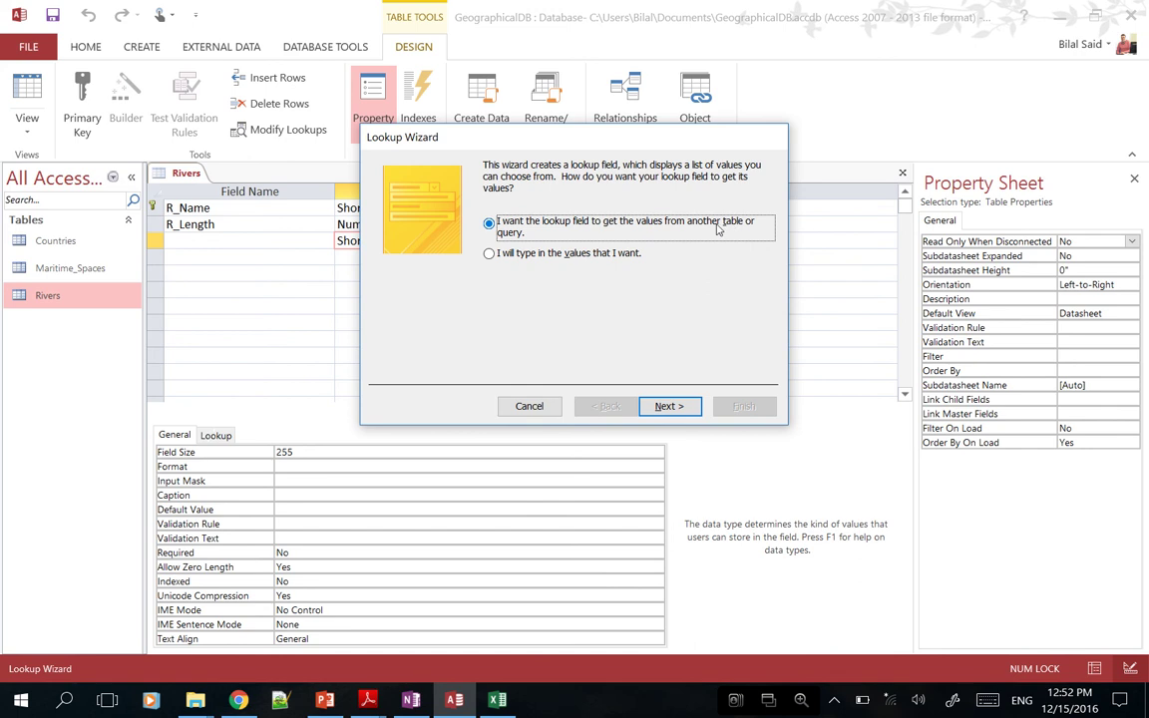
{"action": "left_click", "coordinate": [667, 406]}
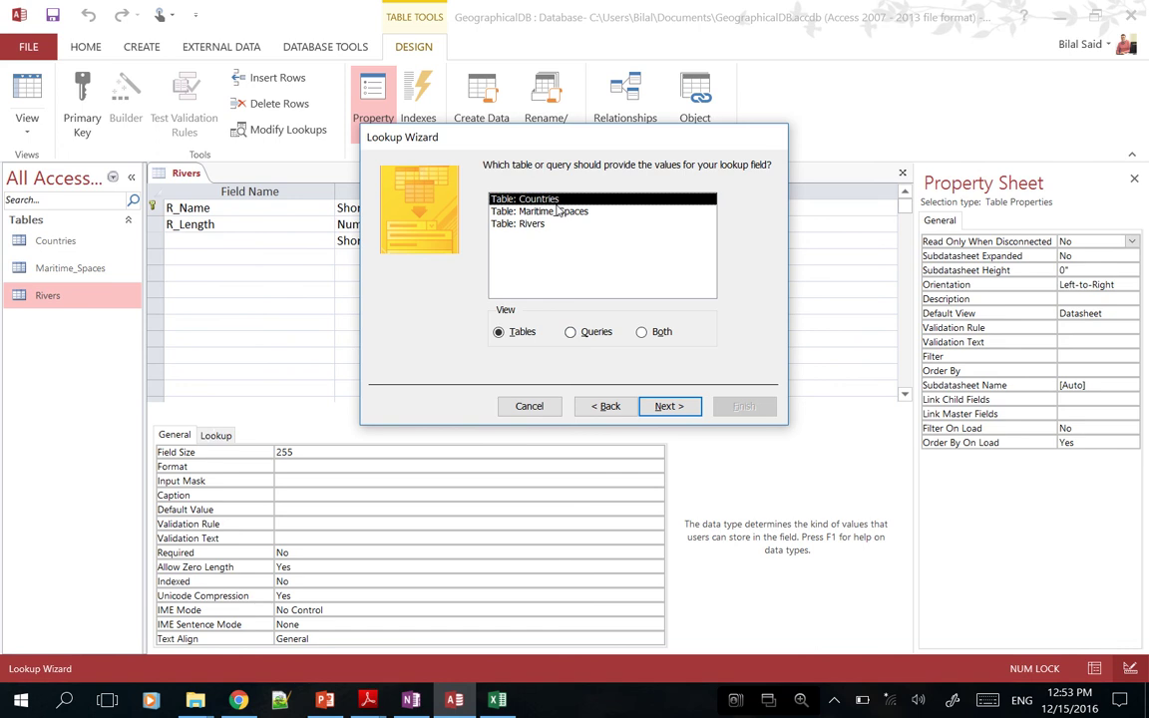
Choose the Countries table as the source of the lookup values, declining the Intel profile synchronization
{"action": "left_click", "coordinate": [667, 406]}
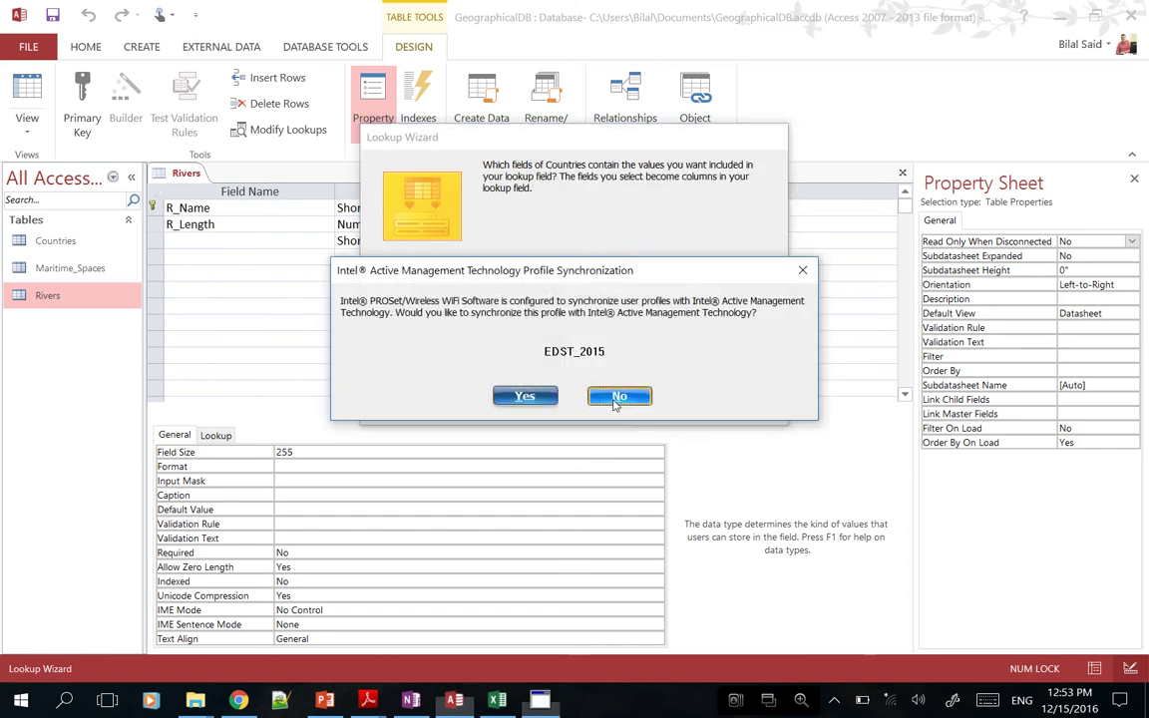
{"action": "left_click", "coordinate": [619, 397]}
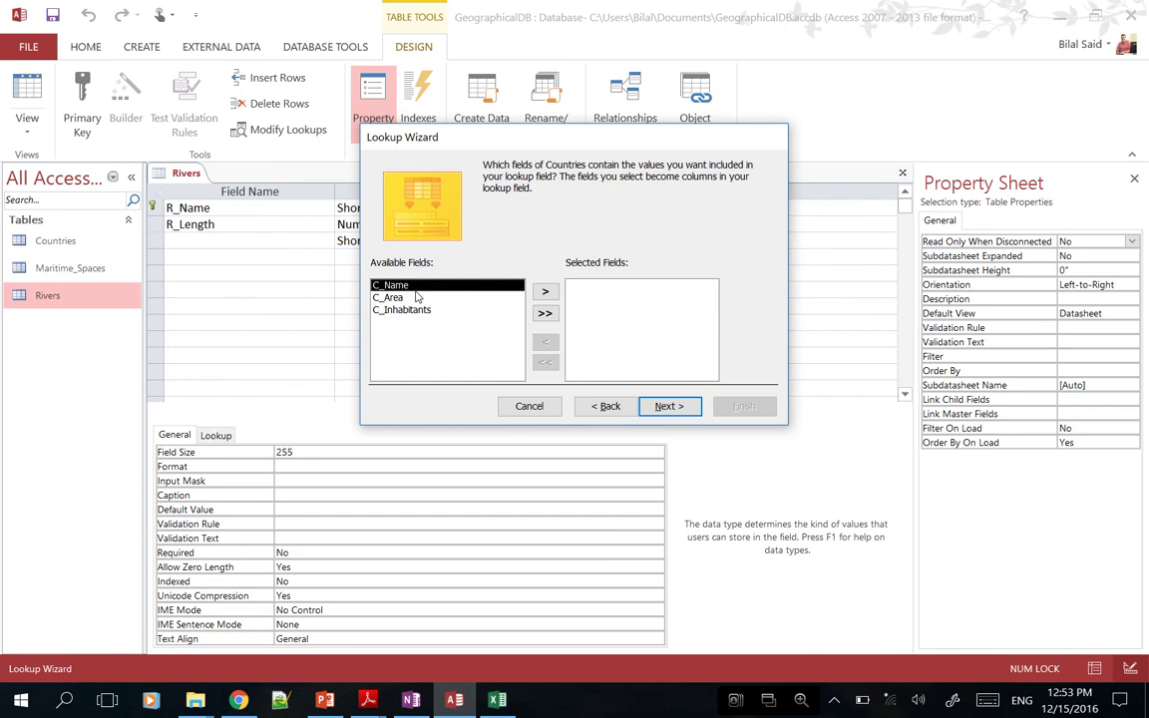
{"action": "left_click", "coordinate": [601, 406]}
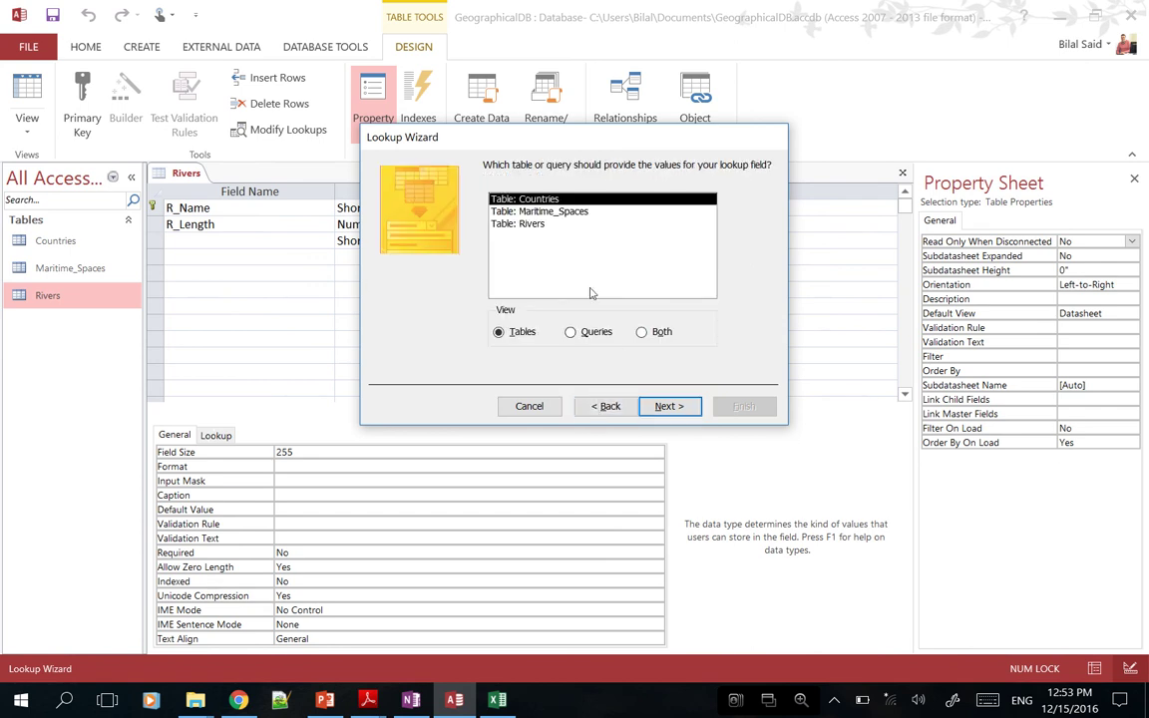
{"action": "left_click", "coordinate": [529, 212]}
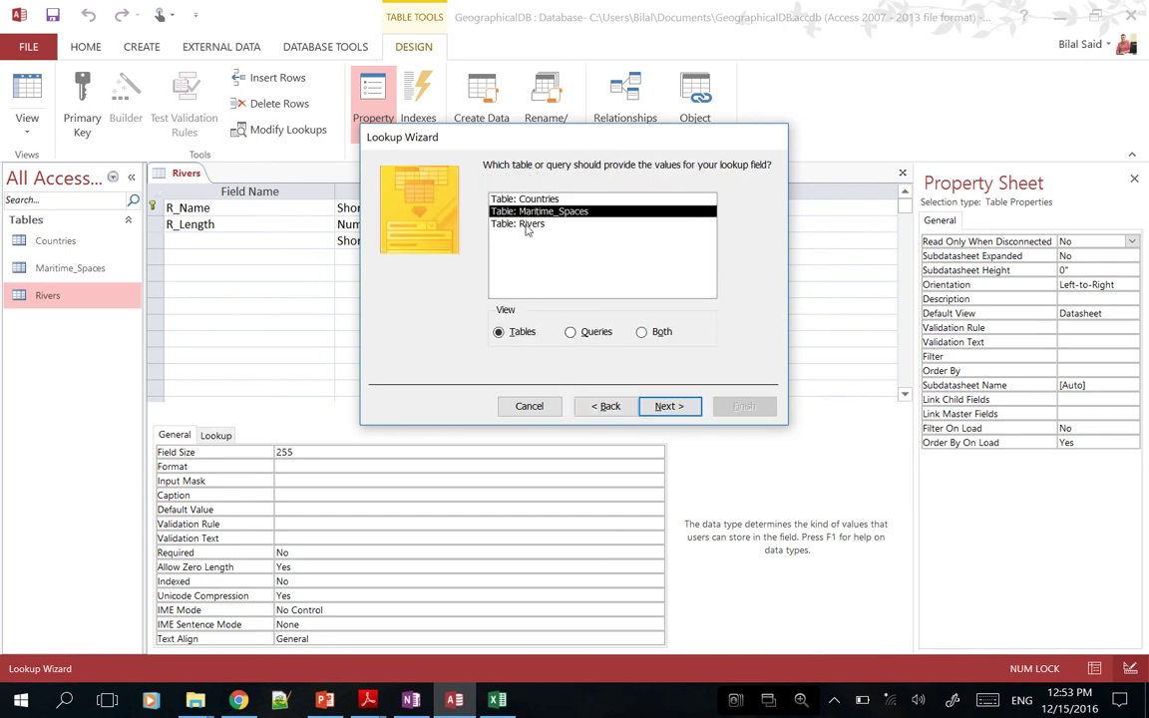
{"action": "left_click", "coordinate": [527, 225]}
{"action": "left_click", "coordinate": [557, 199]}
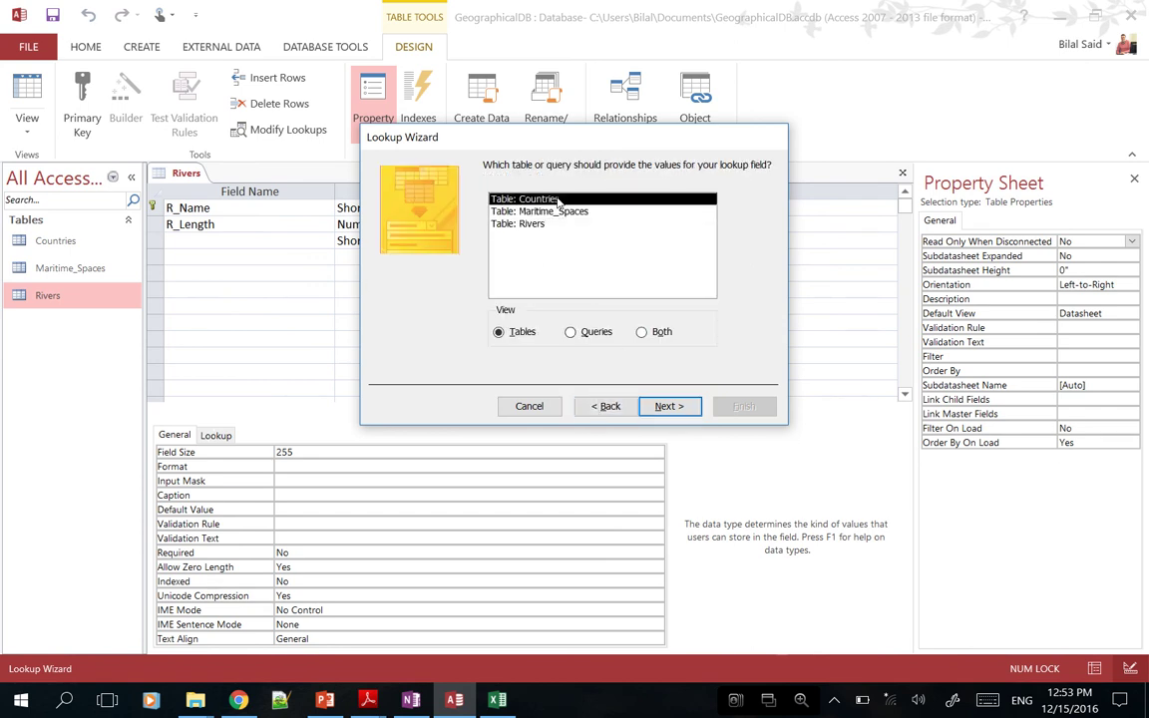
{"action": "left_click", "coordinate": [666, 406]}
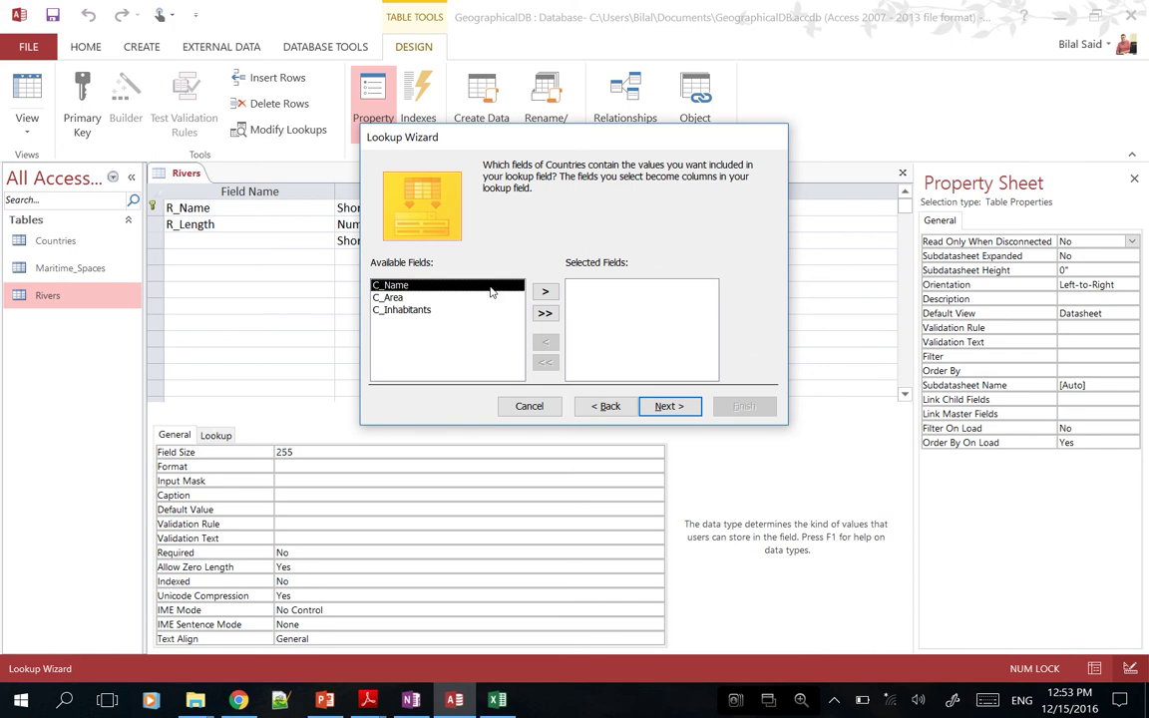
Include C_Name from Countries as the only lookup column, adding C_Area and removing it again
{"action": "left_click", "coordinate": [544, 292]}
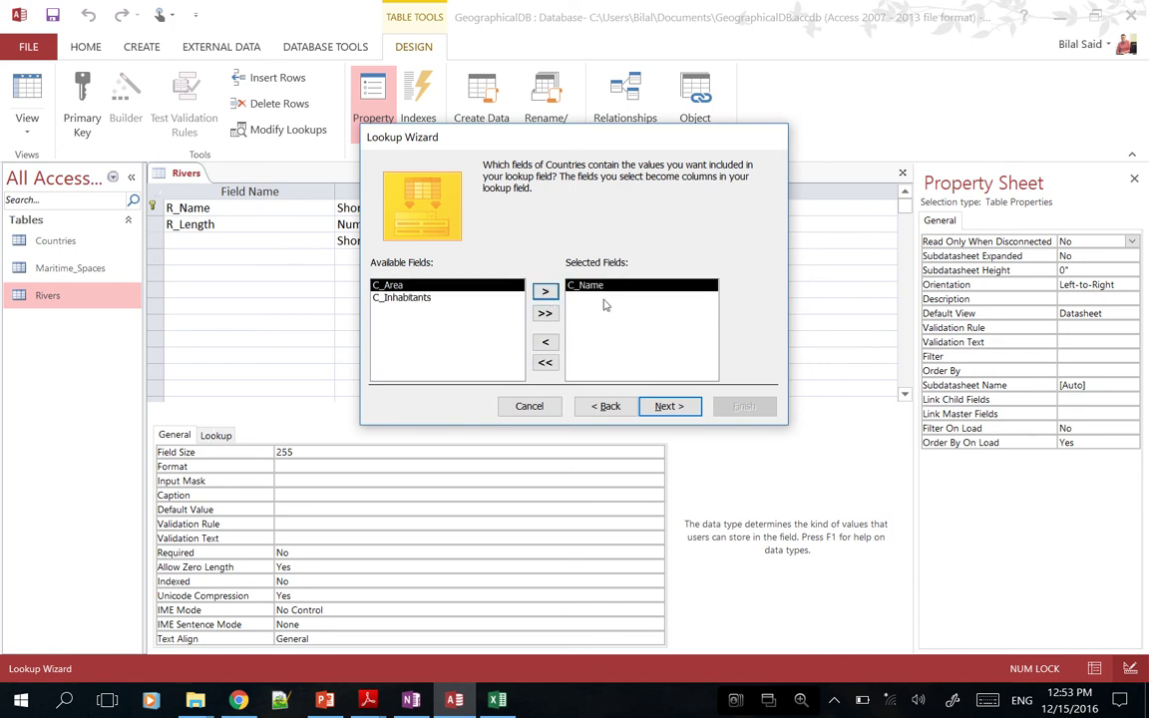
{"action": "left_click", "coordinate": [545, 295]}
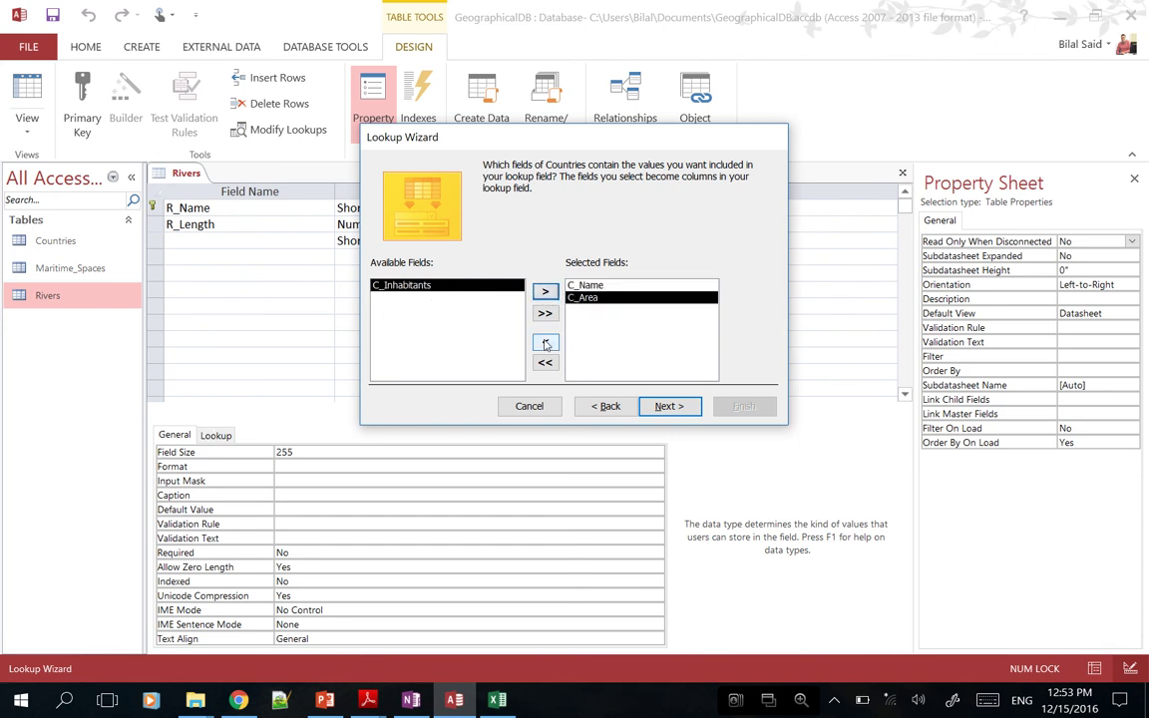
{"action": "left_click", "coordinate": [544, 342]}
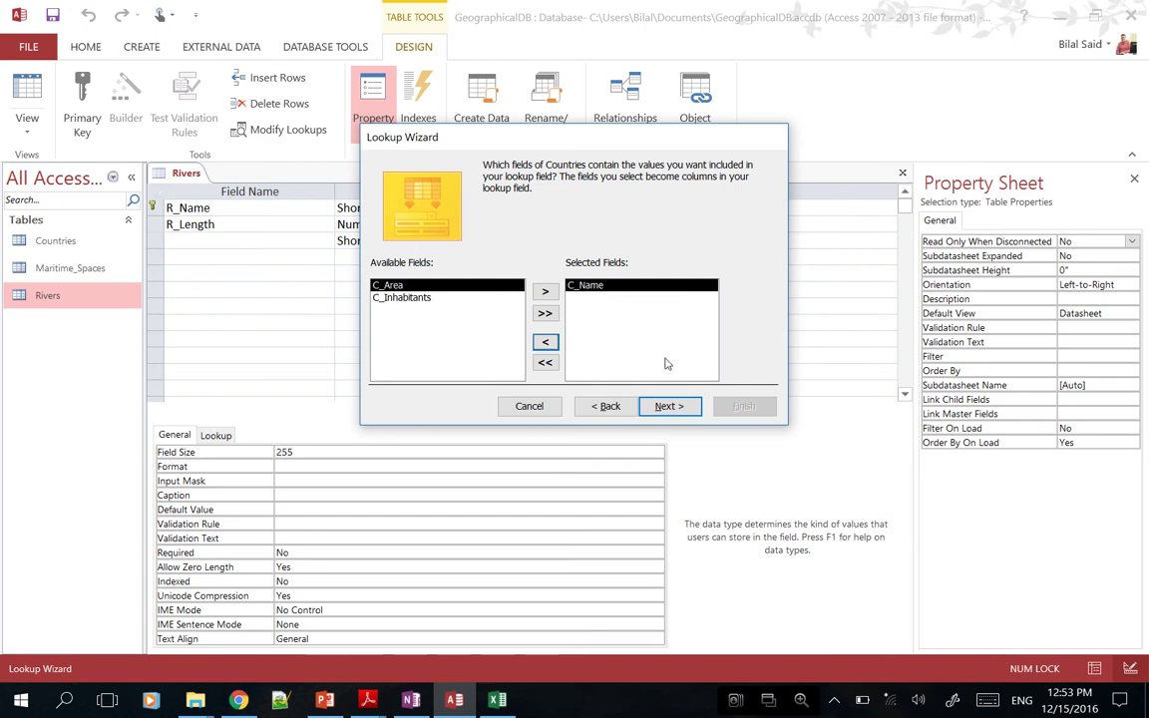
Sort the lookup values by C_Name in ascending order and accept the default column width
{"action": "left_click", "coordinate": [669, 406]}
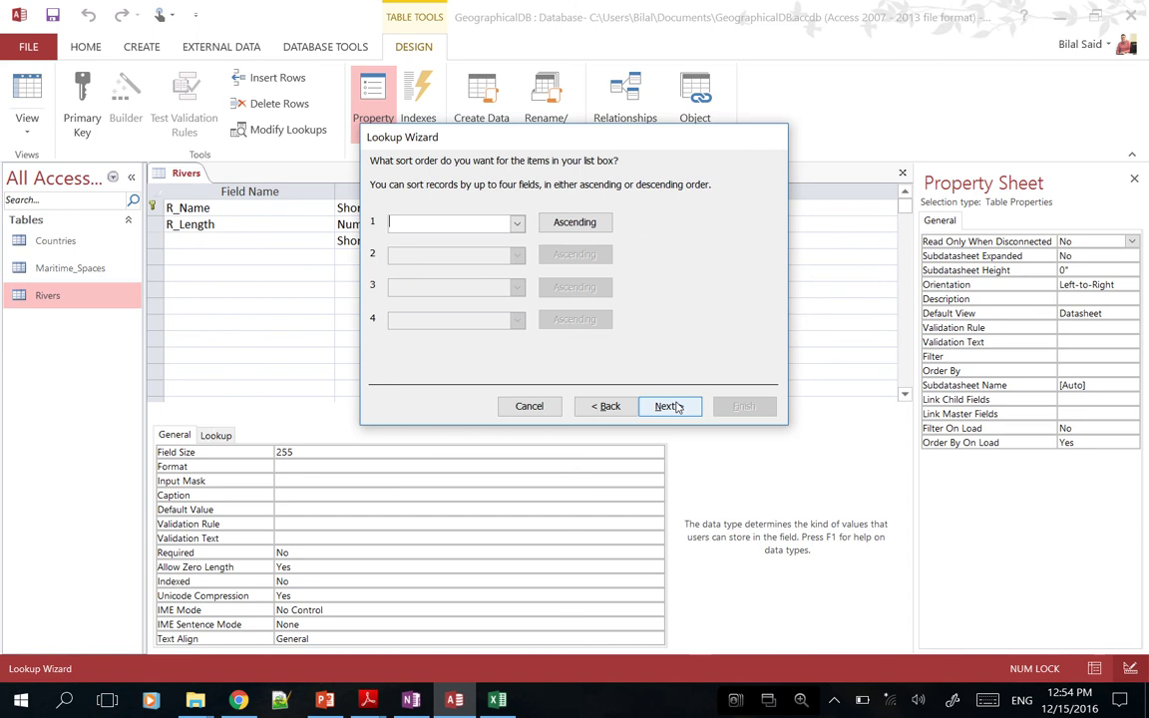
{"action": "left_click", "coordinate": [517, 223]}
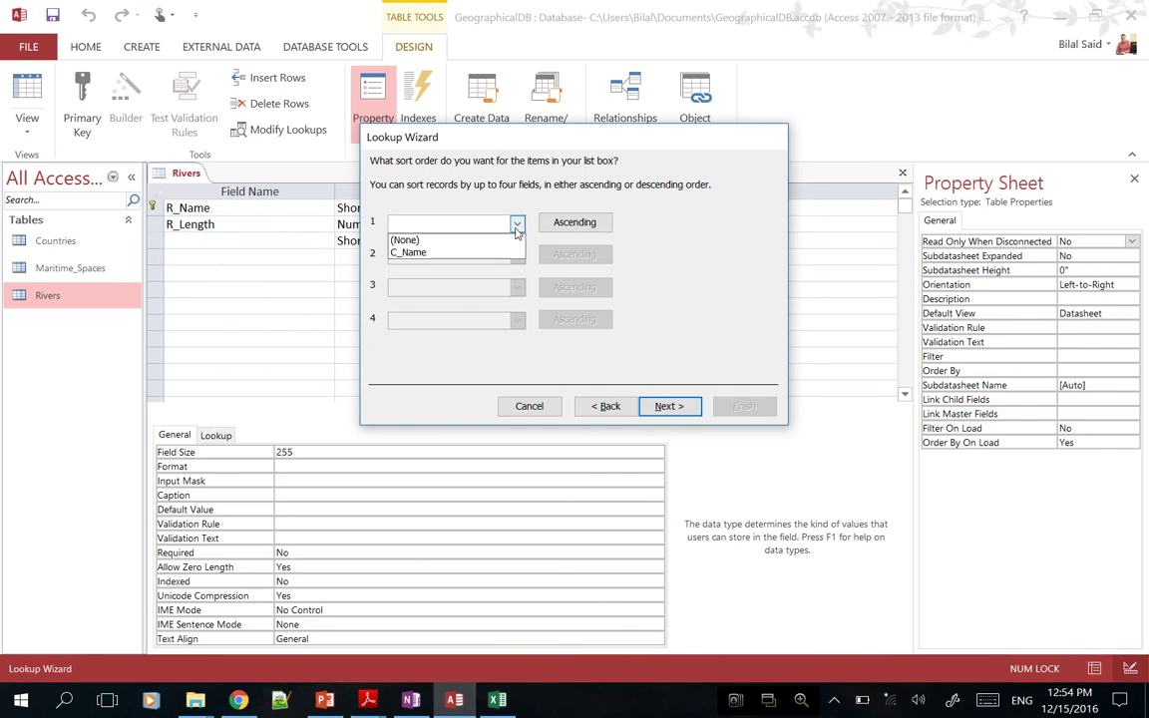
{"action": "left_click", "coordinate": [468, 253]}
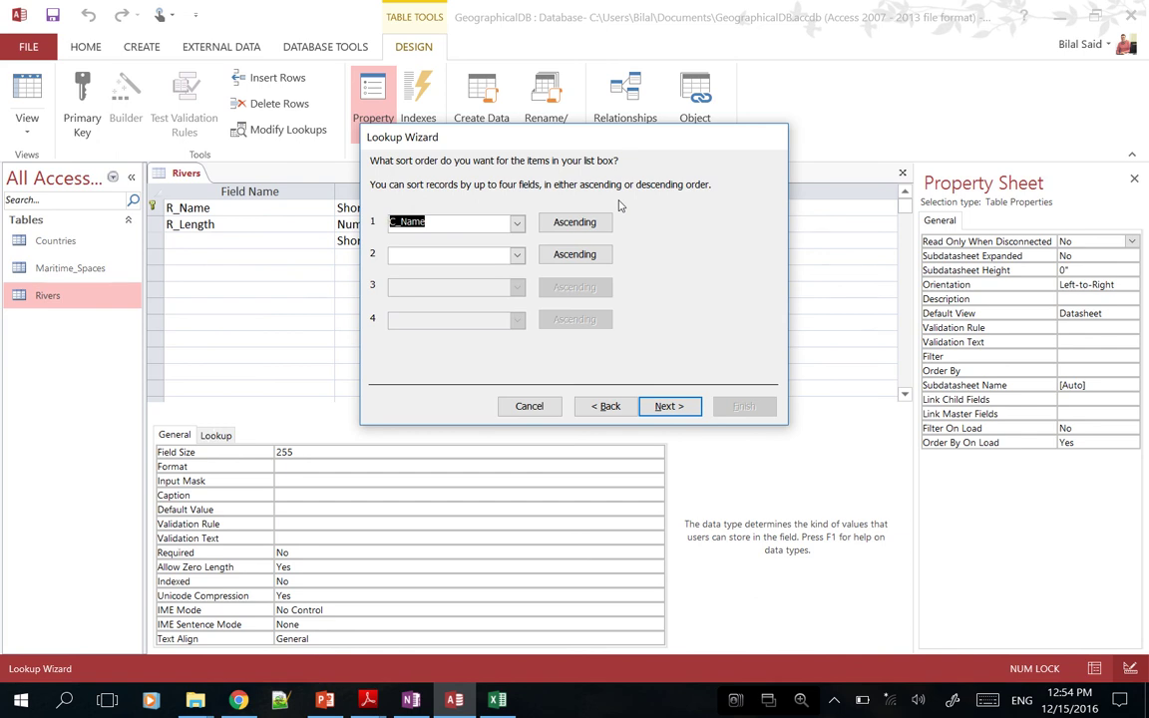
{"action": "left_click", "coordinate": [665, 406]}
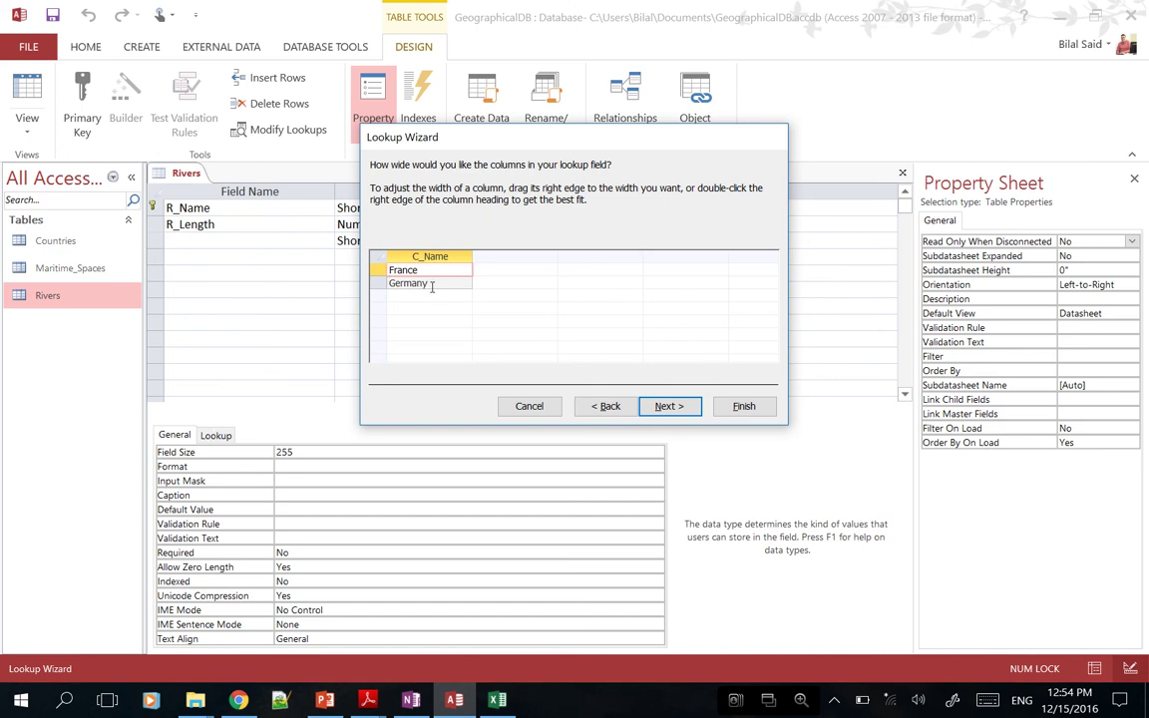
{"action": "left_click", "coordinate": [667, 407]}
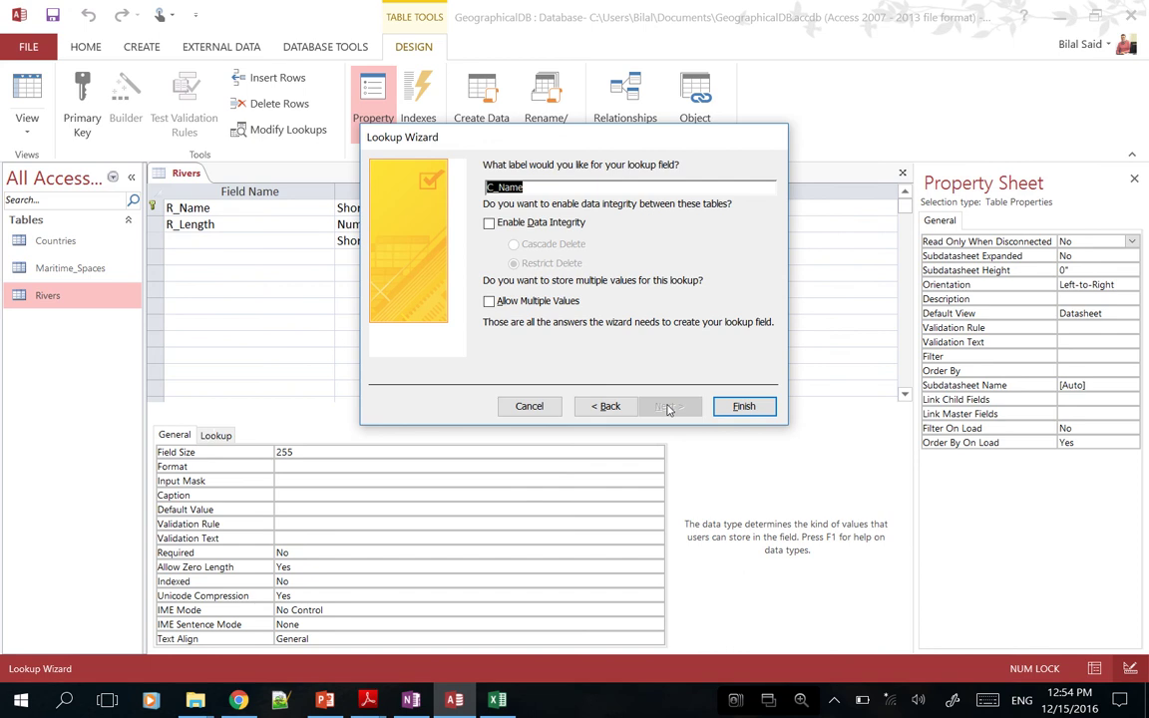
Label the lookup field C_Name_Source, replacing a first attempt at C_Source_Name
{"action": "left_click", "coordinate": [529, 188]}
{"action": "key", "text": "Left"}
{"action": "key", "text": "Left"}
{"action": "key", "text": "Left"}
{"action": "key", "text": "Left"}
{"action": "type", "text": "Source"}
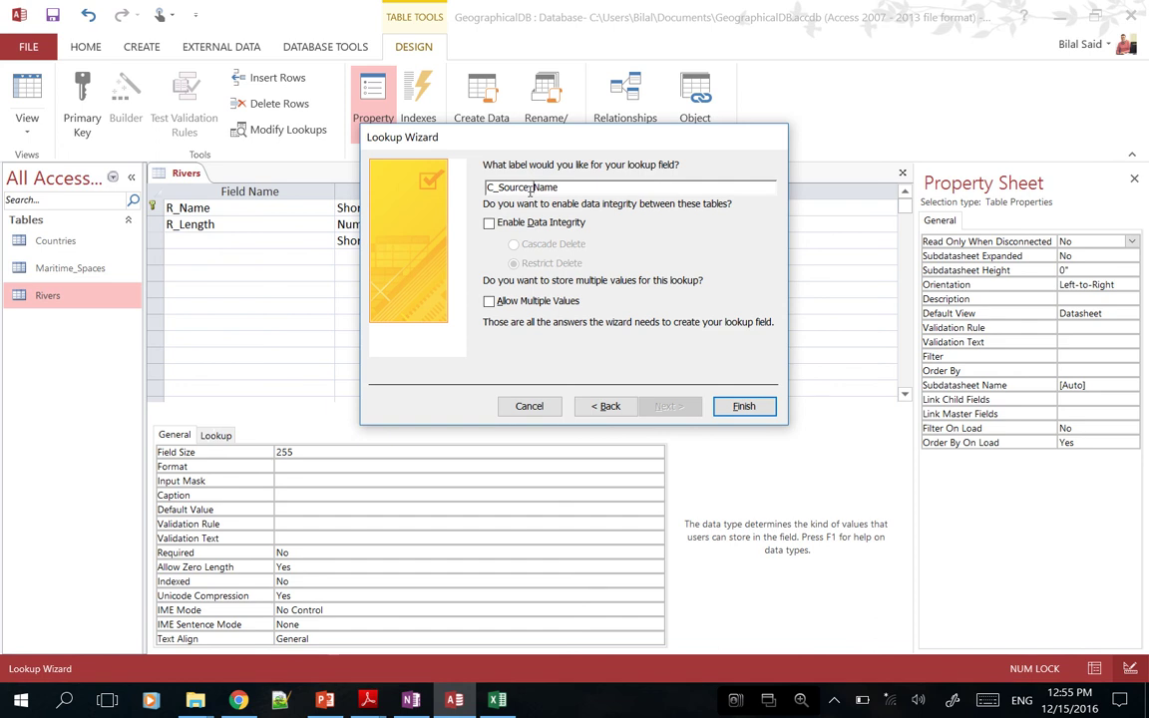
{"action": "left_click_drag", "start_coordinate": [530, 190], "coordinate": [525, 190]}
{"action": "key", "text": "shift+Left"}
{"action": "key", "text": "shift+Left"}
{"action": "key", "text": "shift+Left"}
{"action": "key", "text": "shift+Left"}
{"action": "key", "text": "shift+Left"}
{"action": "key", "text": "BackSpace"}
{"action": "type", "text": "_Source"}
Enable data integrity with Restrict Delete and finish the lookup, saving Rivers over its earlier version
{"action": "left_click", "coordinate": [525, 229]}
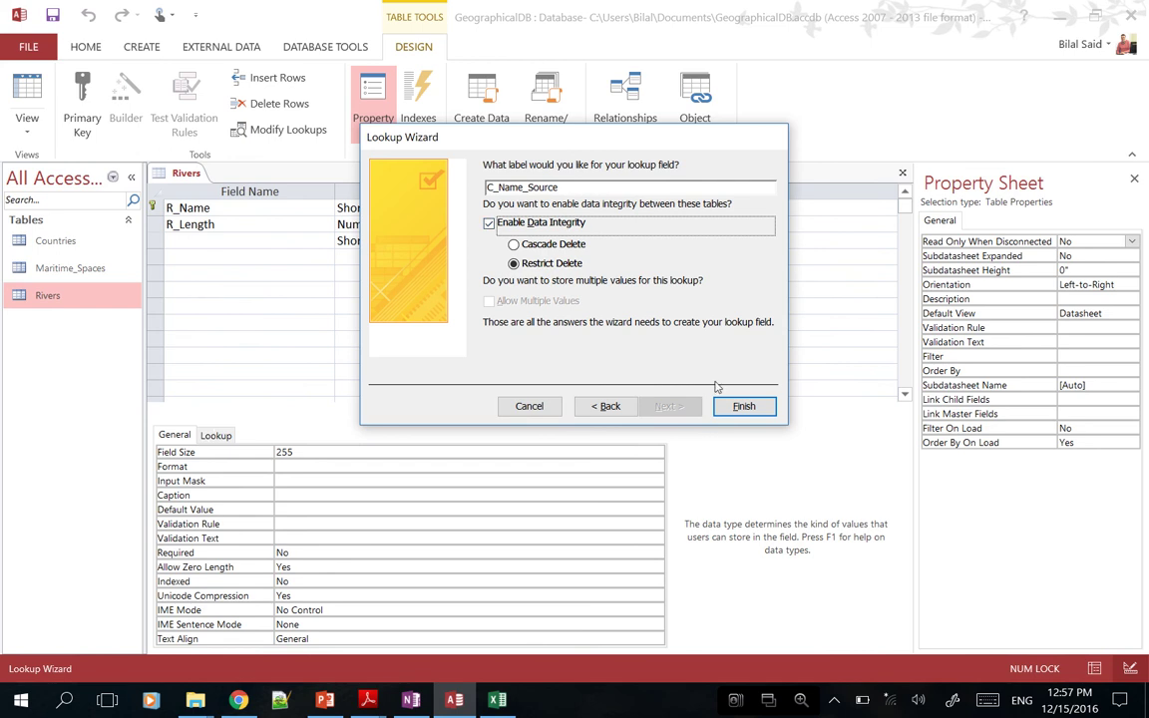
{"action": "left_click", "coordinate": [744, 407]}
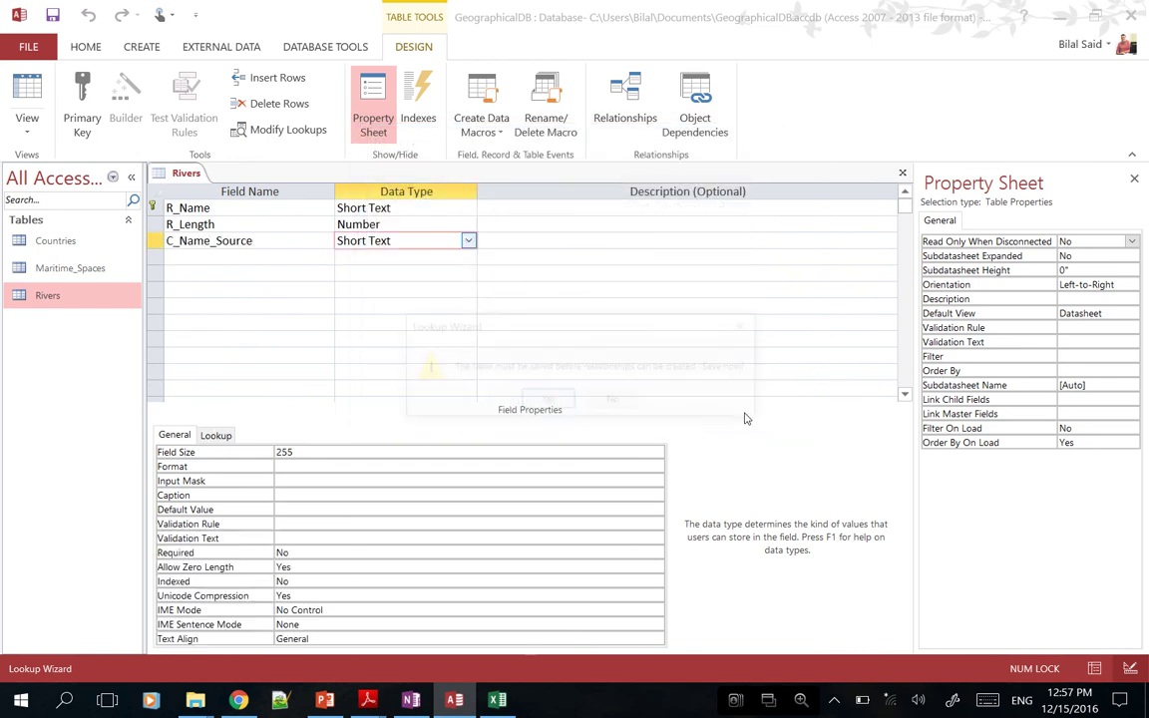
{"action": "left_click", "coordinate": [547, 401]}
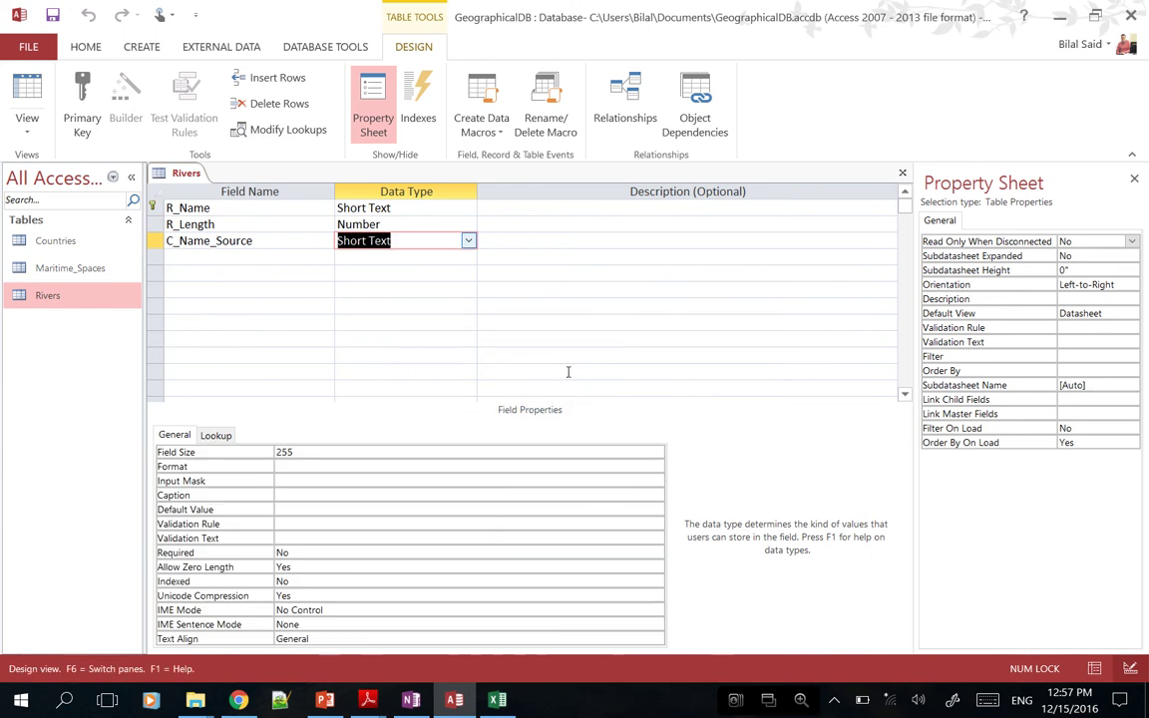
{"action": "left_click", "coordinate": [269, 258]}
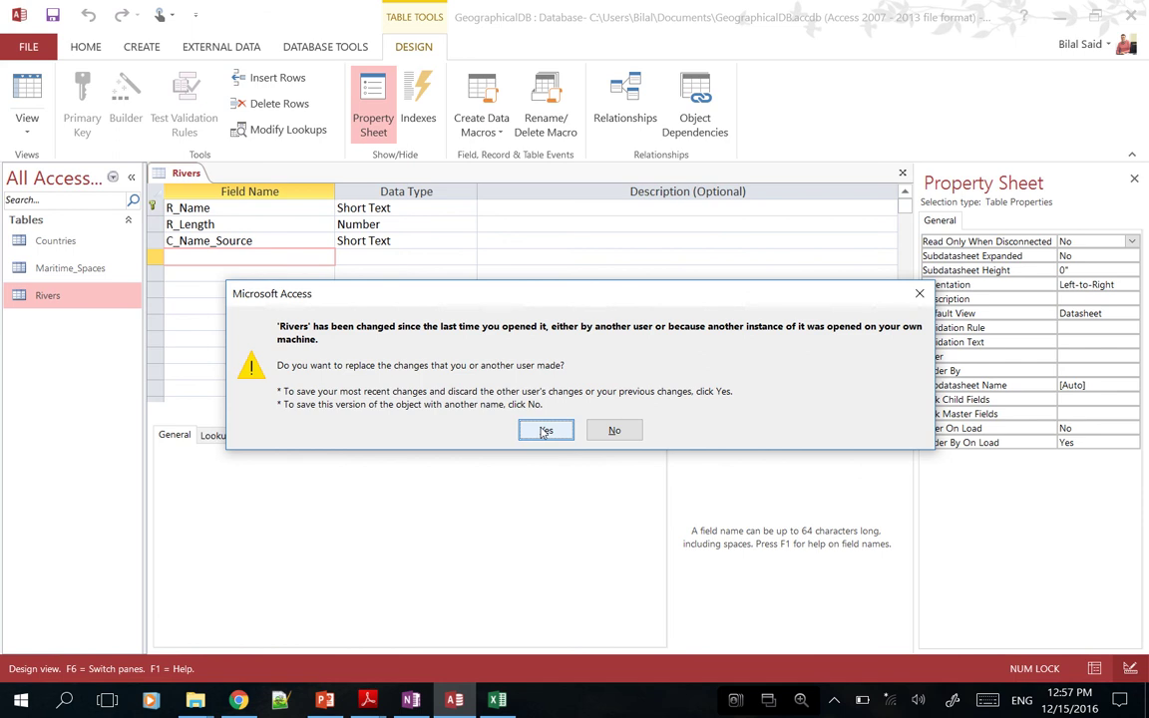
{"action": "left_click", "coordinate": [543, 431]}
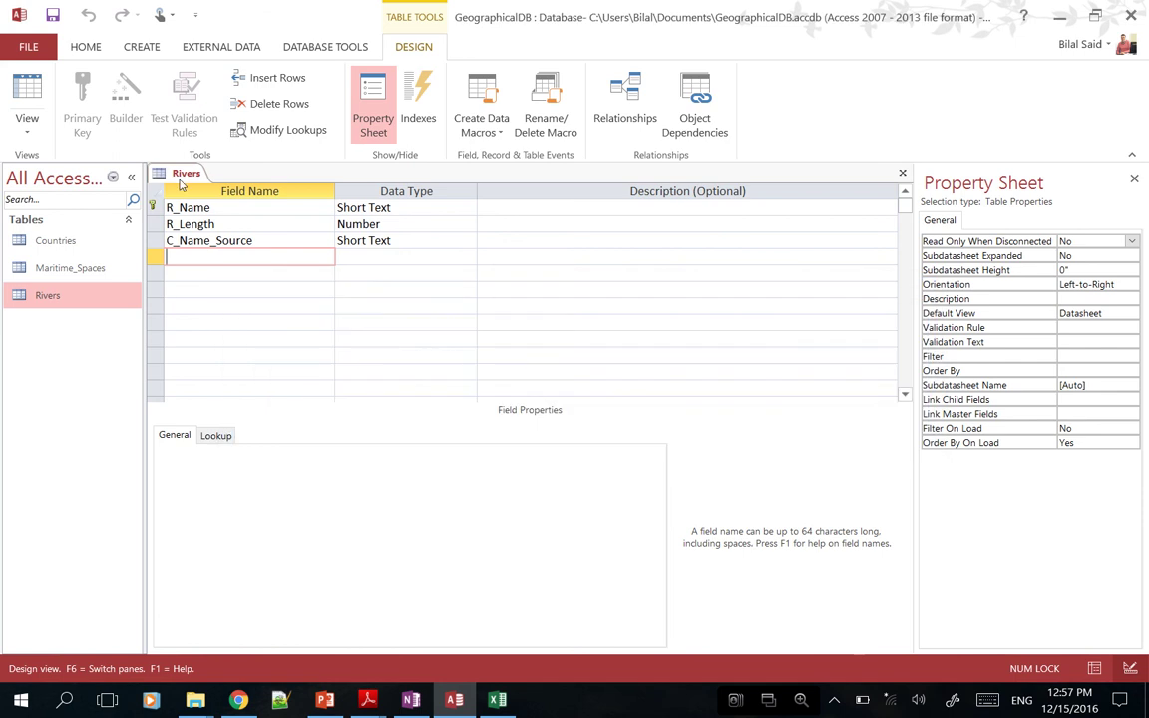
Close the Rivers design and open the database's relationships diagram
{"action": "left_click", "coordinate": [213, 225]}
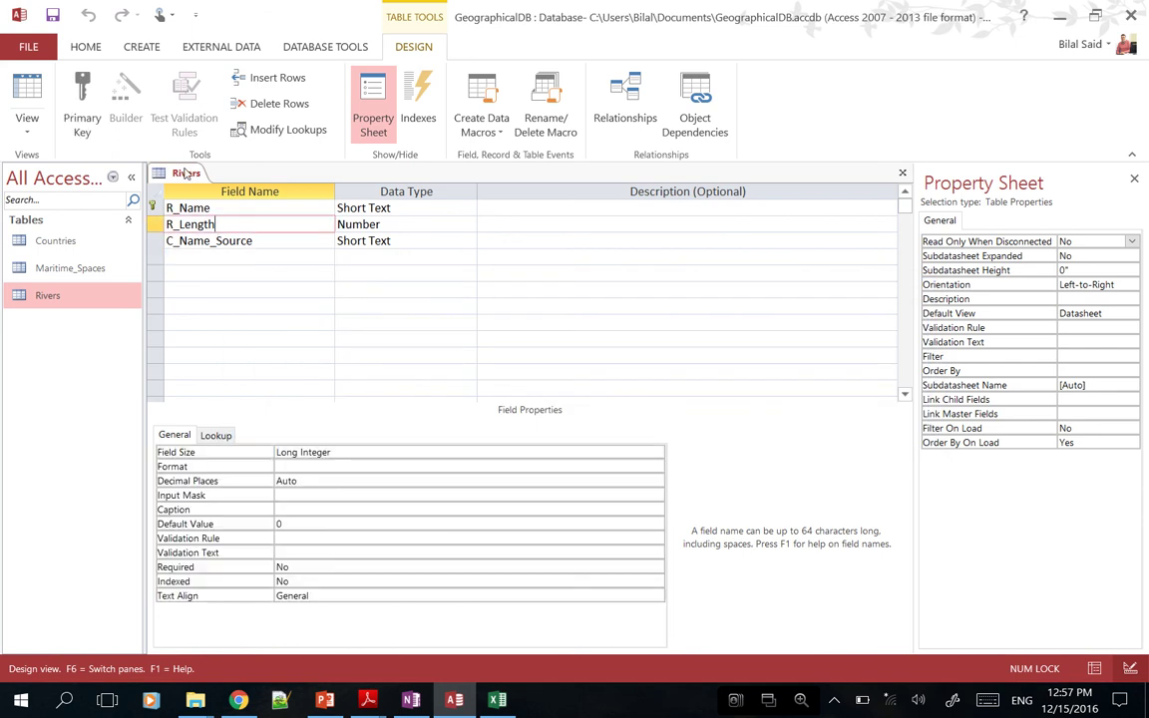
{"action": "key", "text": "ctrl+w"}
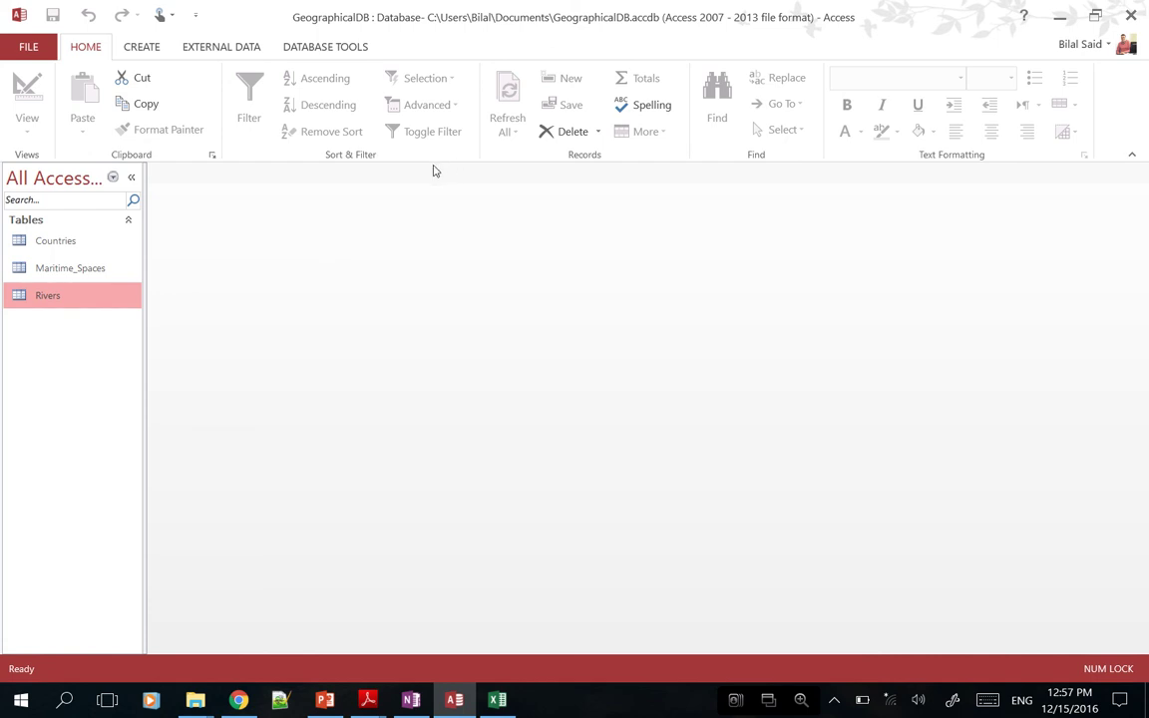
{"action": "left_click", "coordinate": [298, 50]}
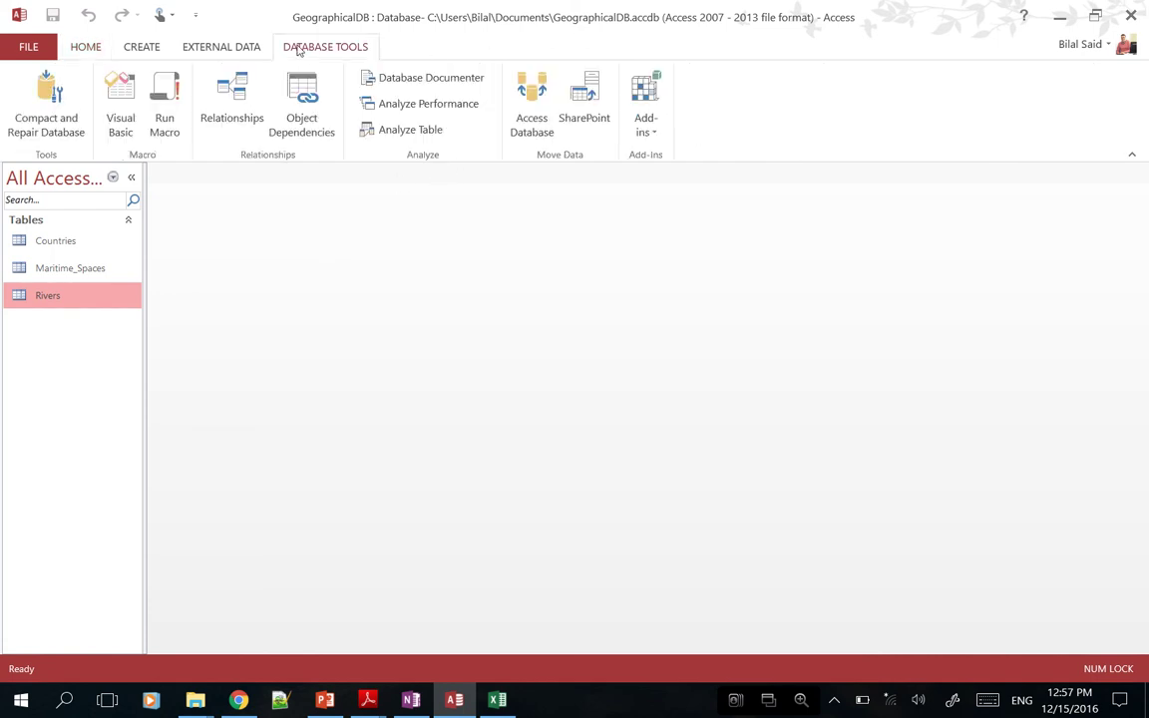
{"action": "left_click", "coordinate": [231, 100]}
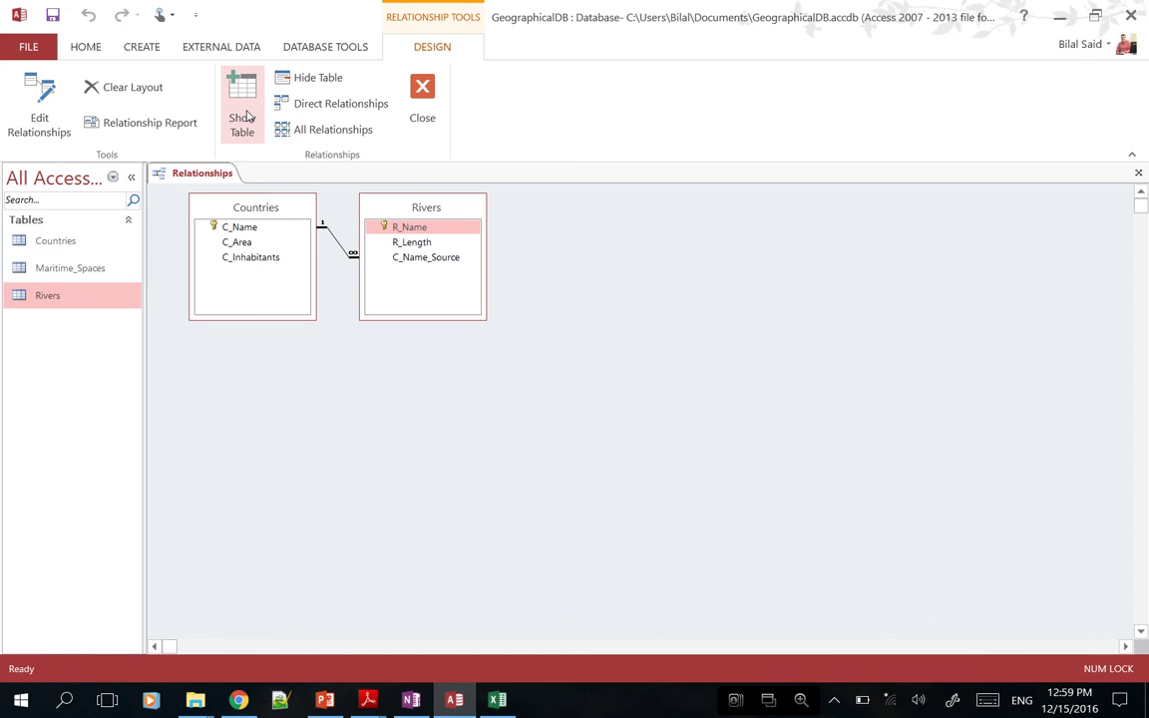
Add the Maritime_Spaces table to the relationships diagram and hide it again
{"action": "left_click", "coordinate": [244, 109]}
{"action": "left_click", "coordinate": [466, 208]}
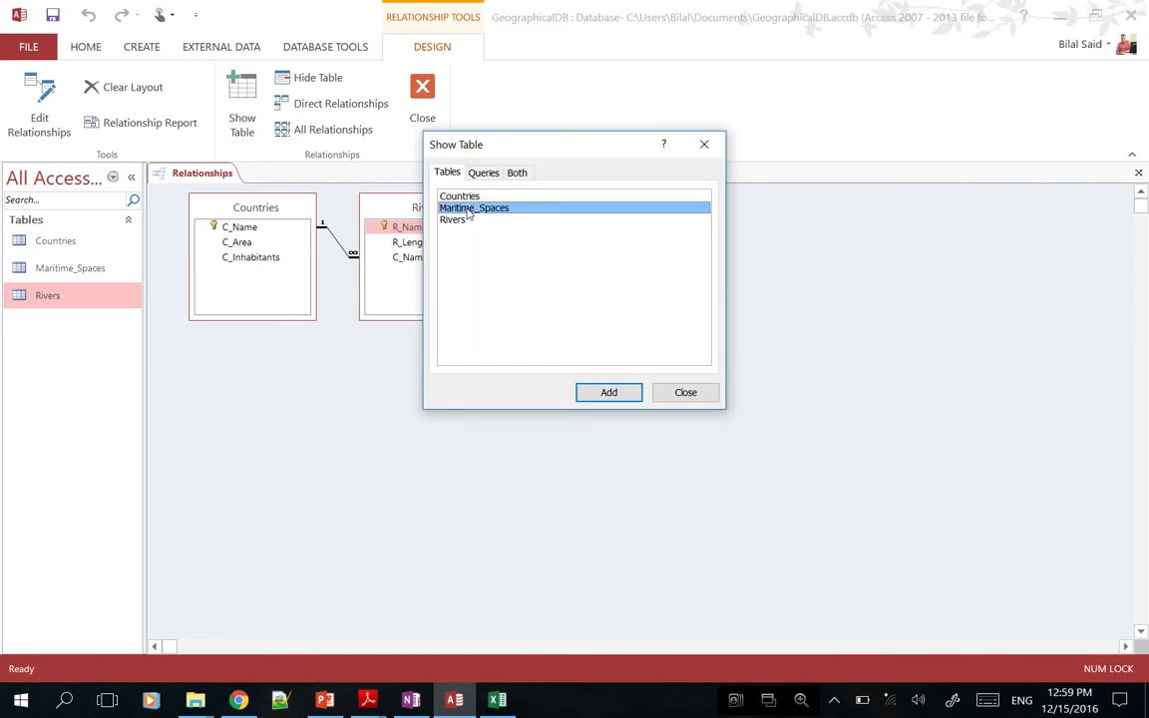
{"action": "double_click", "coordinate": [465, 209]}
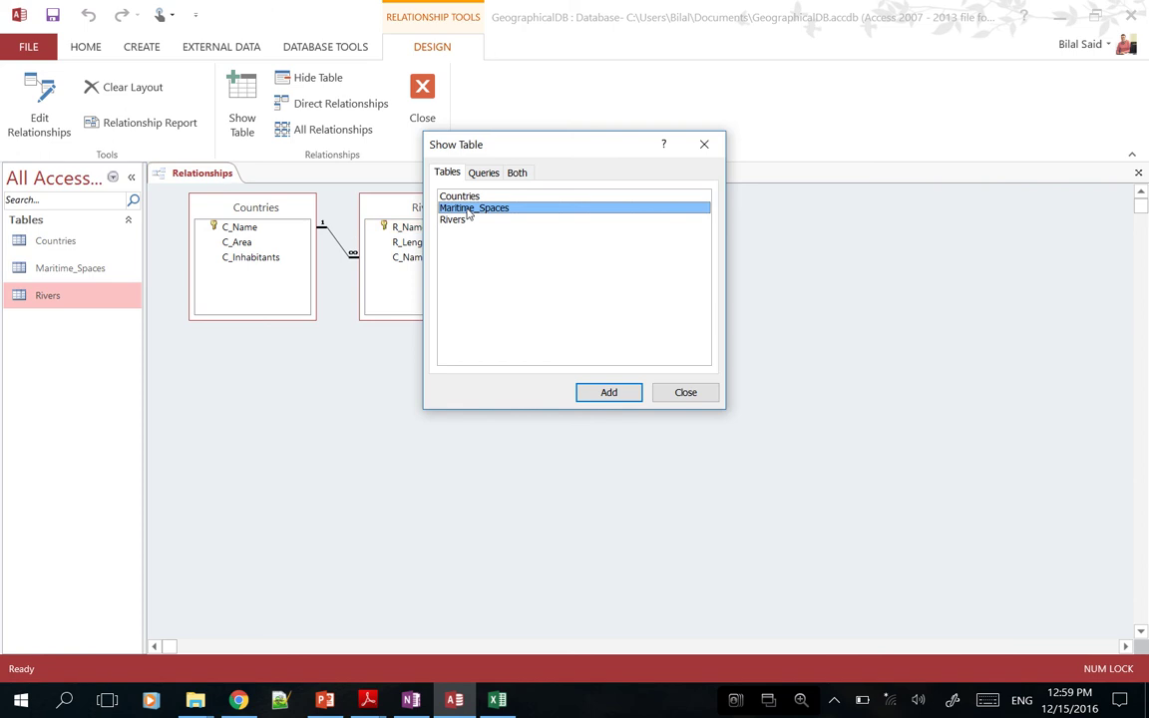
{"action": "left_click", "coordinate": [674, 395]}
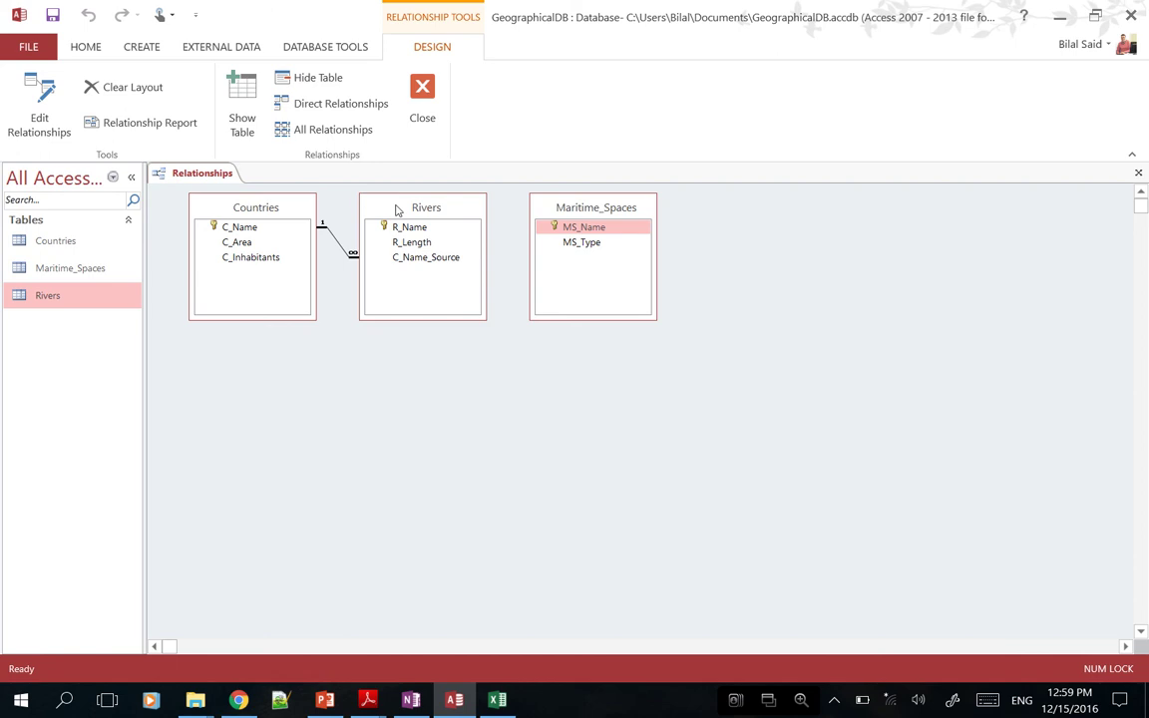
{"action": "left_click", "coordinate": [327, 84]}
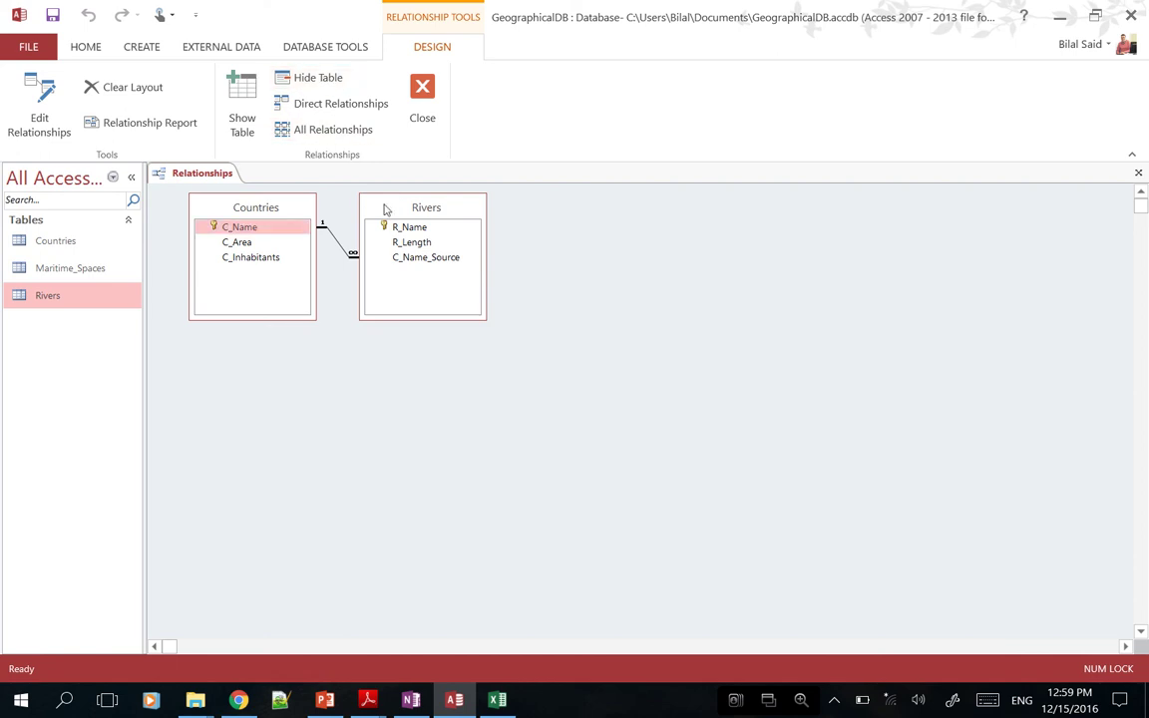
Hide the Rivers table in the relationships diagram and add it back beside Countries
{"action": "left_click", "coordinate": [423, 206]}
{"action": "left_click", "coordinate": [310, 80]}
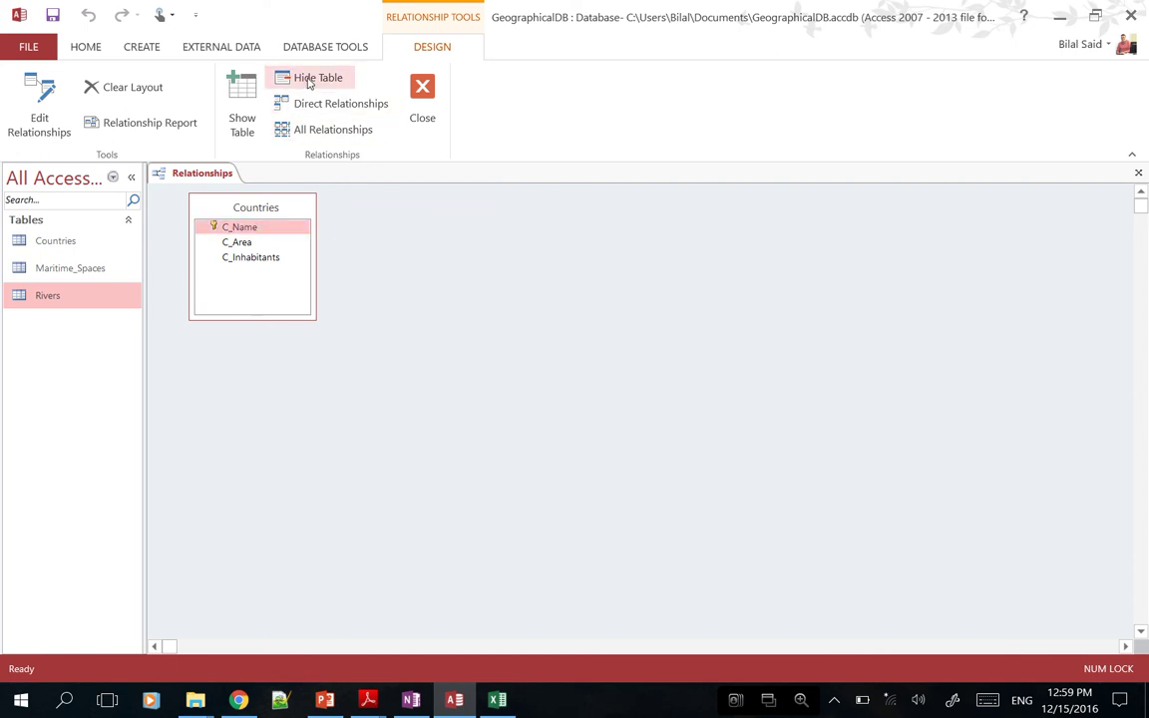
{"action": "left_click", "coordinate": [238, 102]}
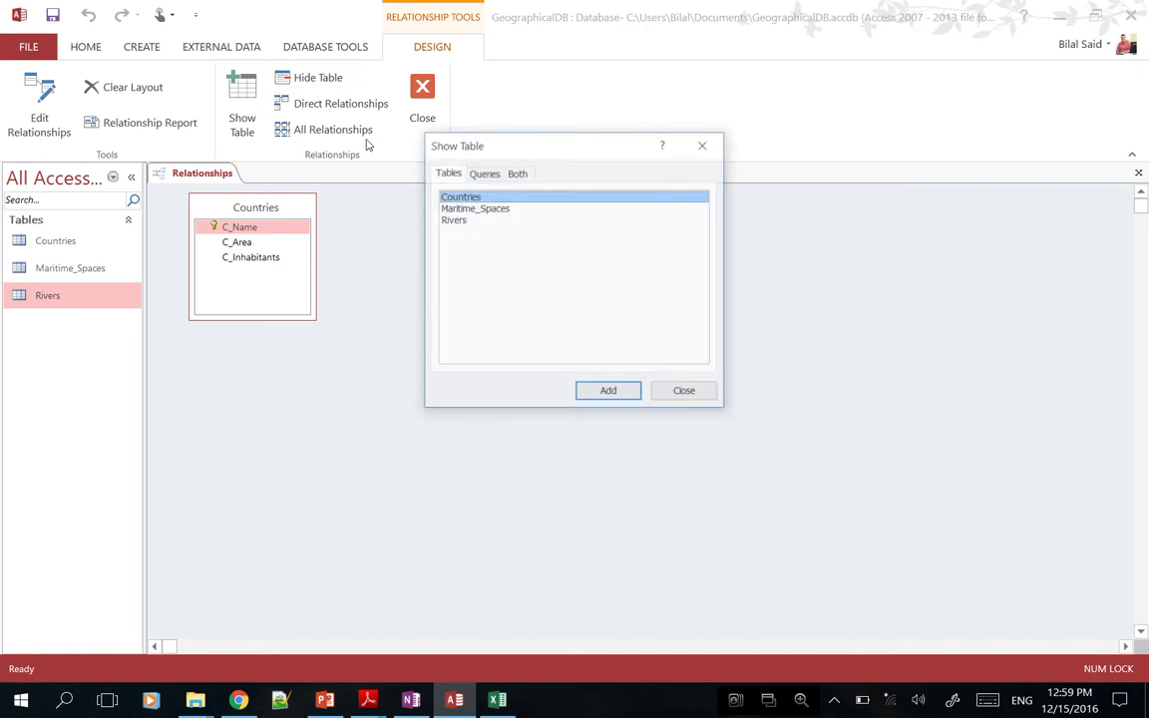
{"action": "left_click", "coordinate": [465, 220]}
{"action": "left_click", "coordinate": [631, 395]}
{"action": "left_click", "coordinate": [686, 395]}
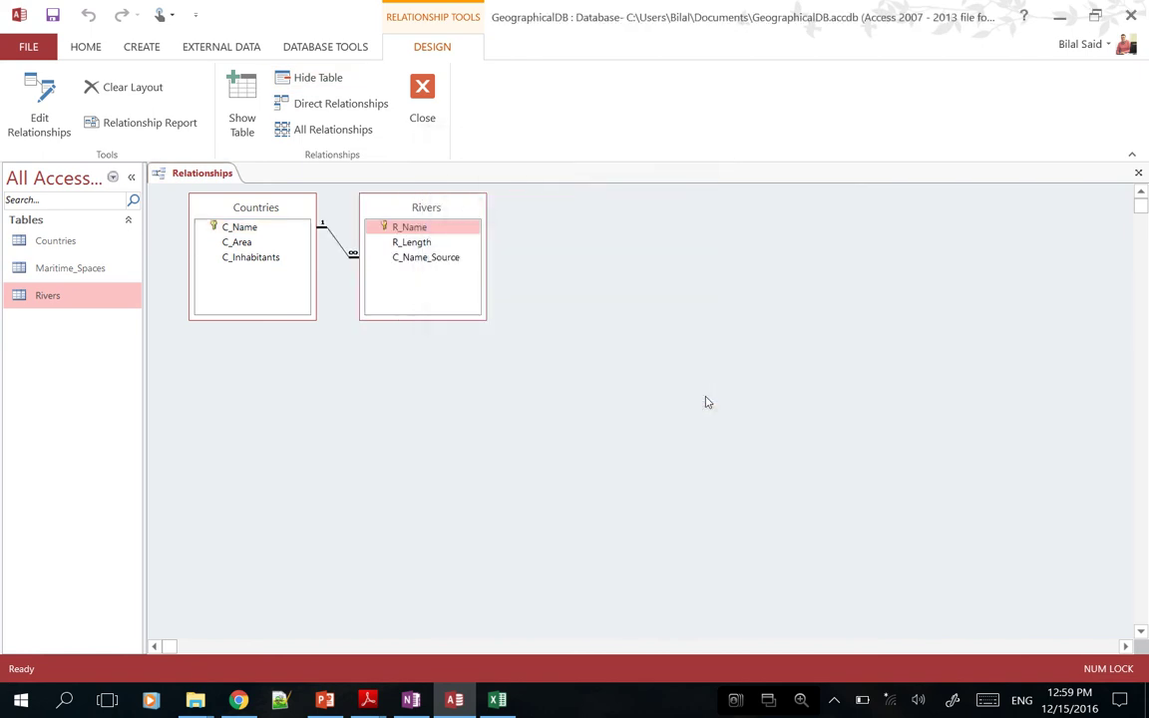
Close the relationships diagram, saving its layout changes
{"action": "left_click", "coordinate": [429, 104]}
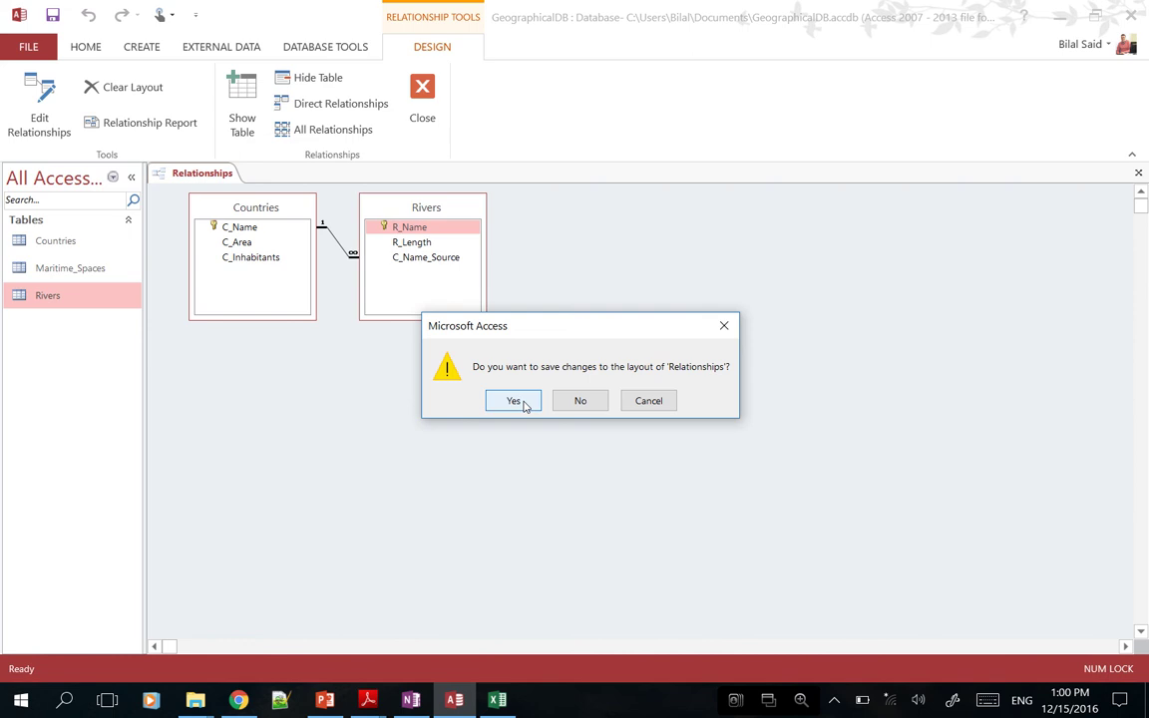
{"action": "left_click", "coordinate": [513, 401]}
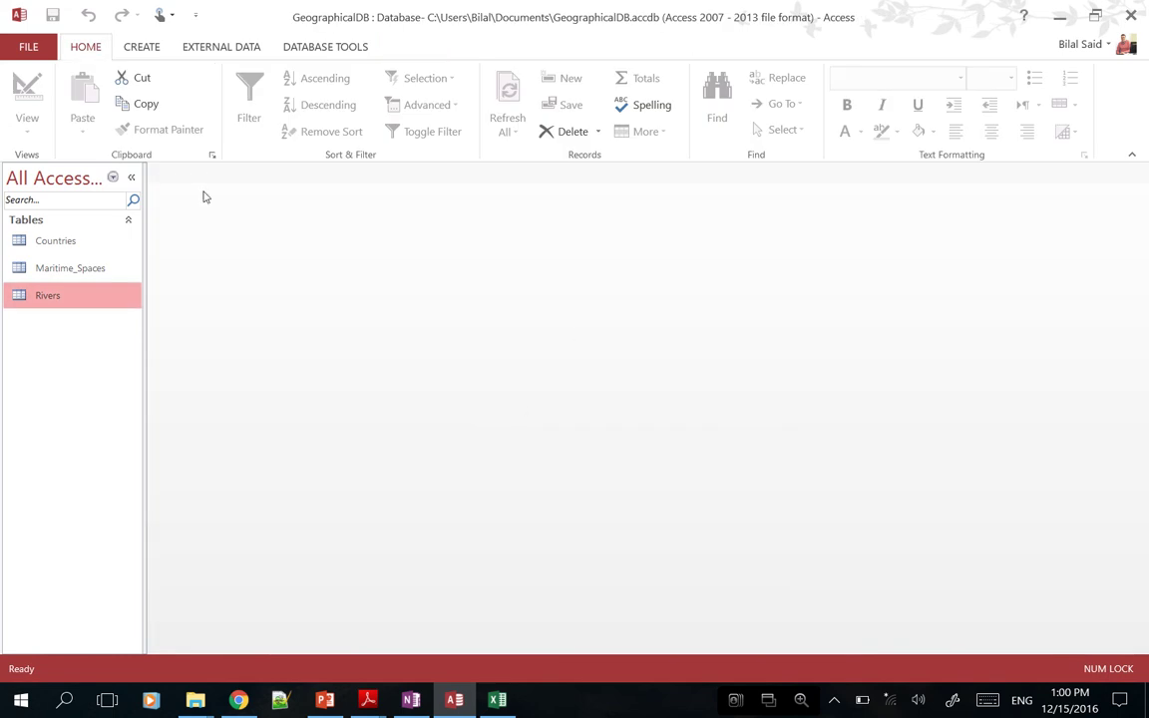
Switch to the Lab 1 Access page in OneNote and check the remaining Rivers fields in the relational schema
{"action": "right_click", "coordinate": [67, 303]}
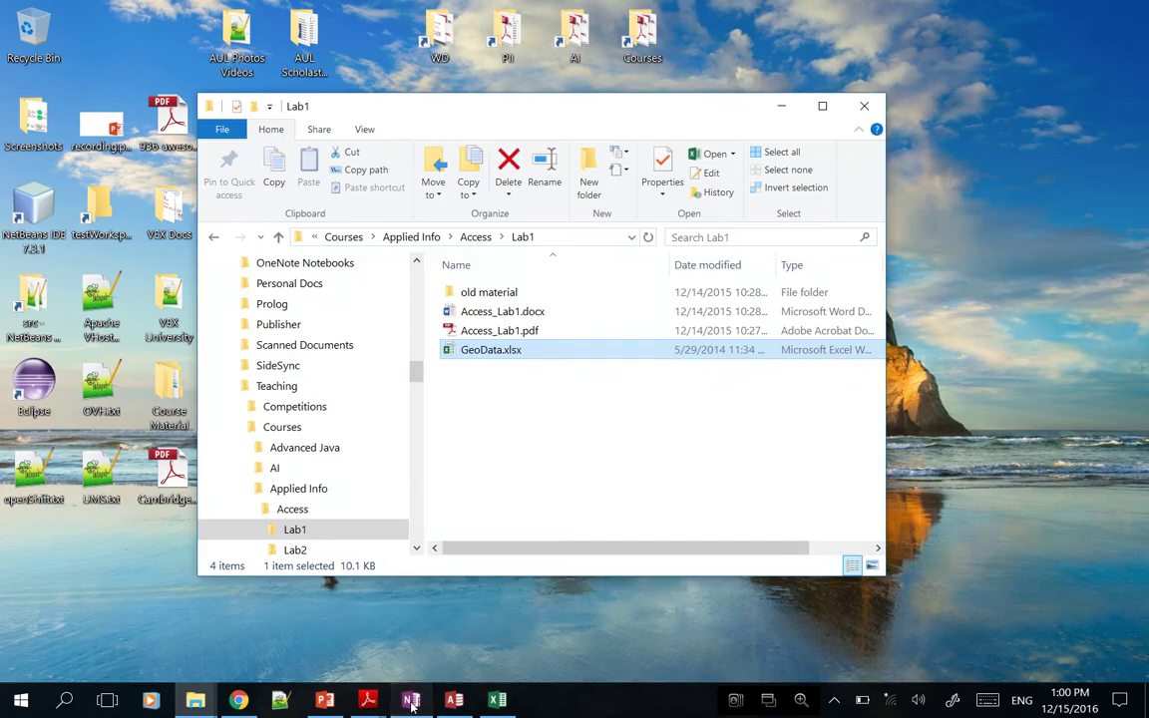
{"action": "left_click", "coordinate": [411, 704]}
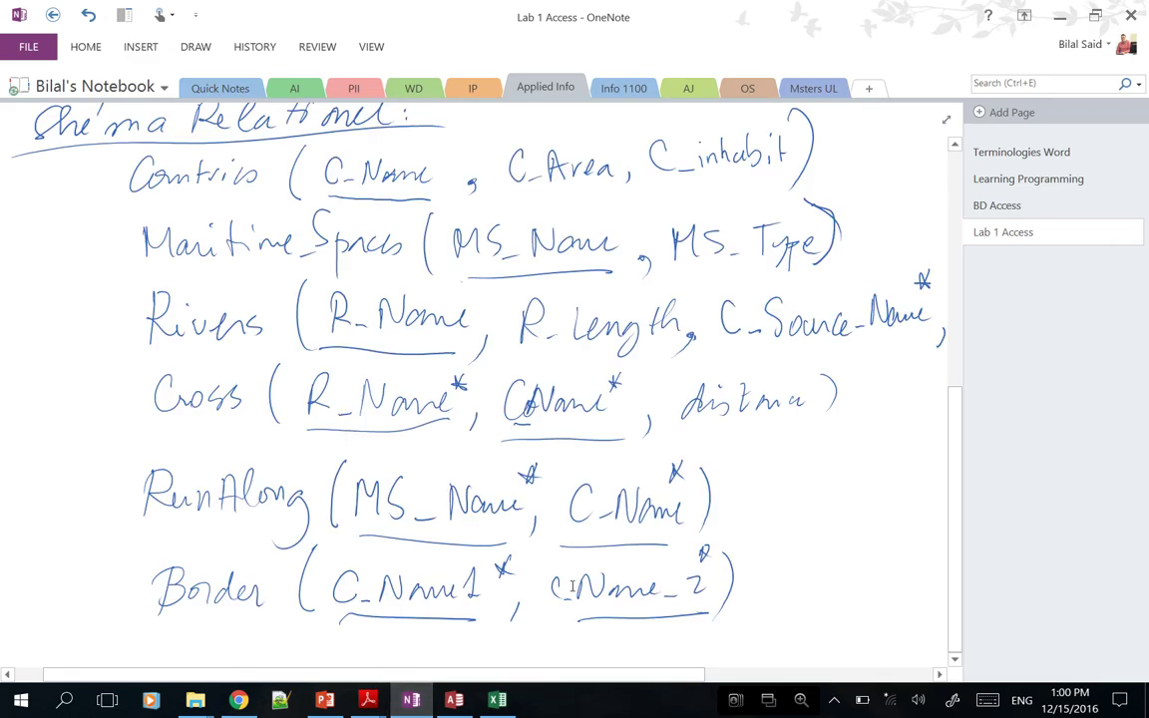
{"action": "scroll", "coordinate": [626, 491], "scroll_direction": "right", "scroll_amount": 5}
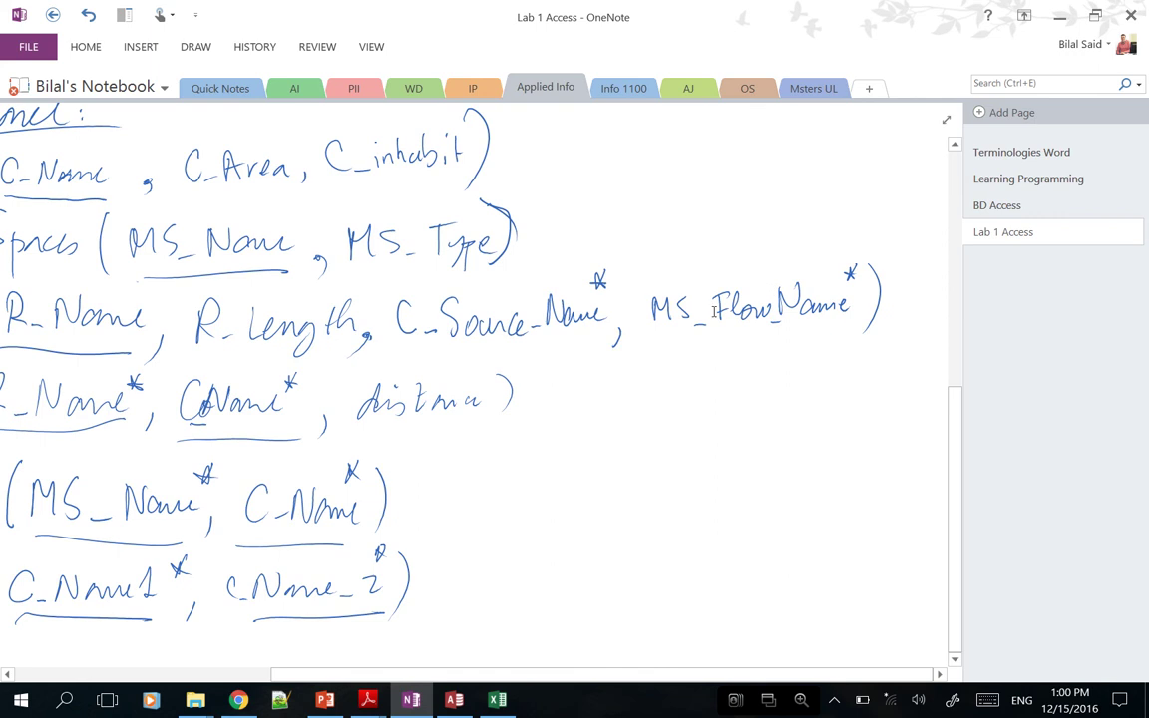
Switch back to Access and open the Rivers table in Design View, going to the first empty field row
{"action": "left_click", "coordinate": [453, 700]}
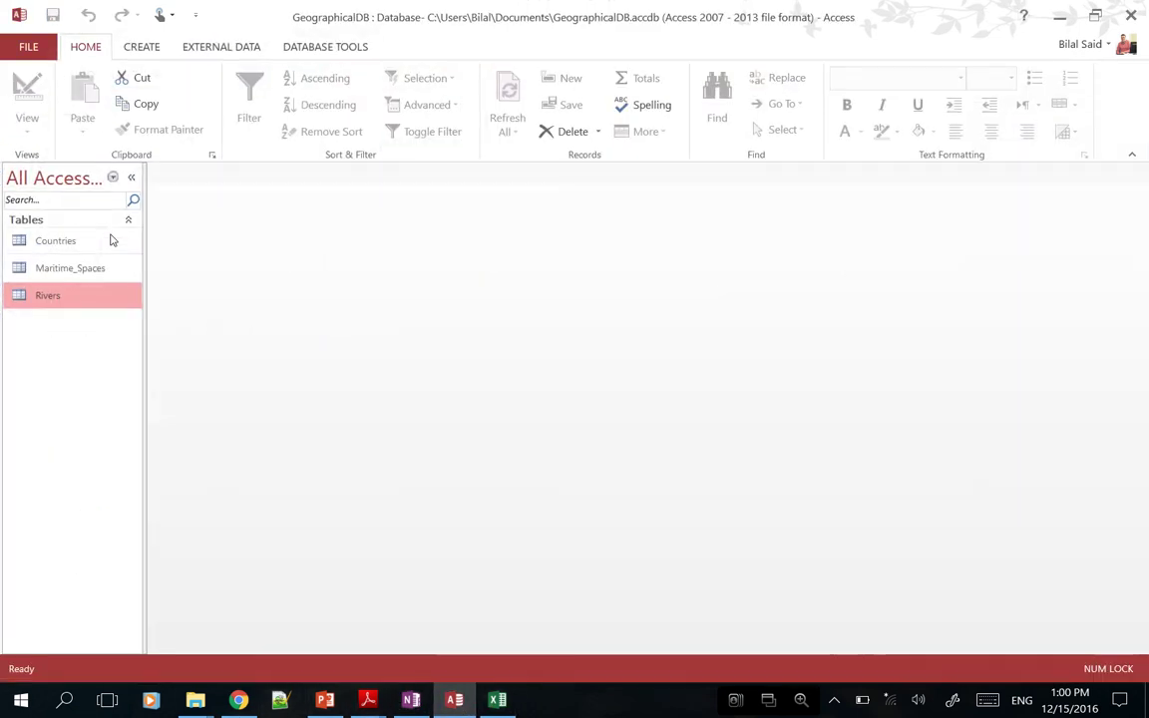
{"action": "right_click", "coordinate": [82, 297]}
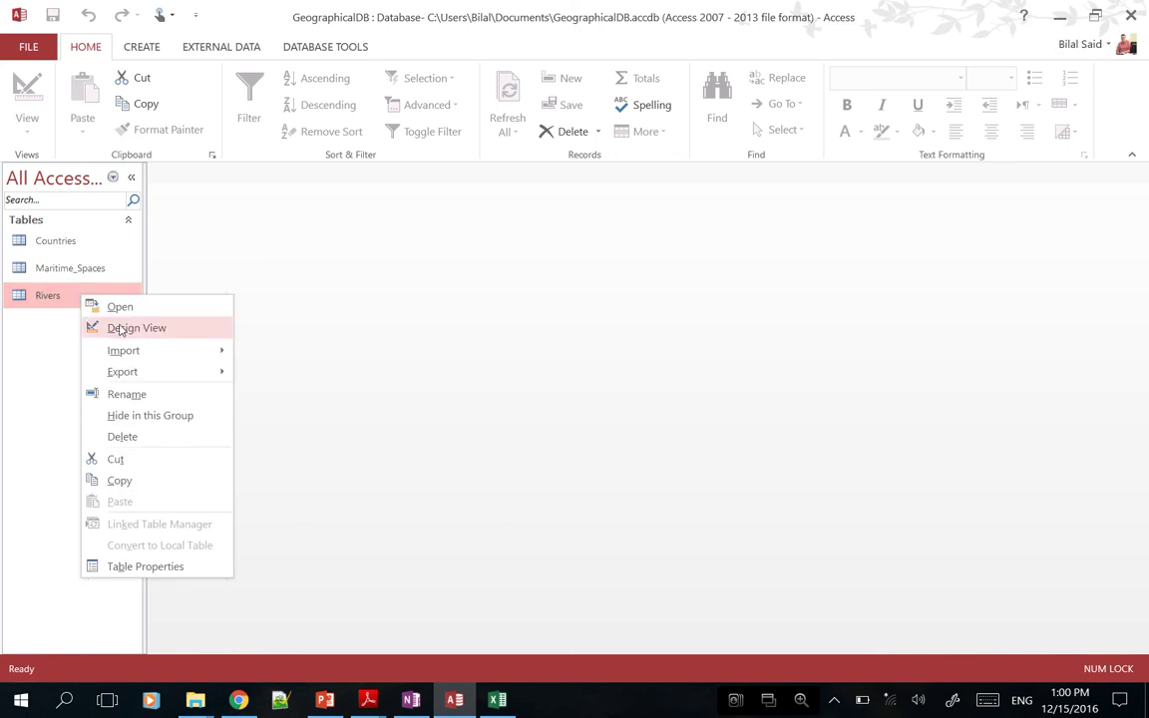
{"action": "left_click", "coordinate": [115, 327]}
{"action": "left_click", "coordinate": [216, 255]}
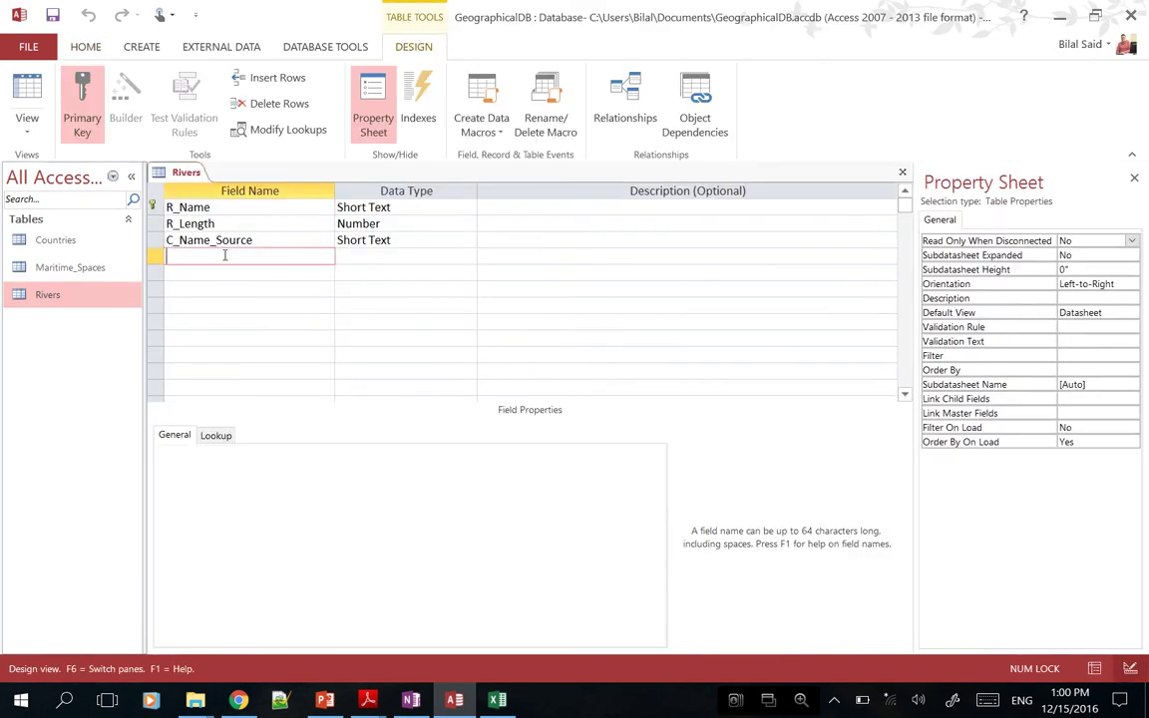
Start a lookup field in the empty row that takes its values from MS_Name in the Maritime_Spaces table
{"action": "left_click", "coordinate": [372, 254]}
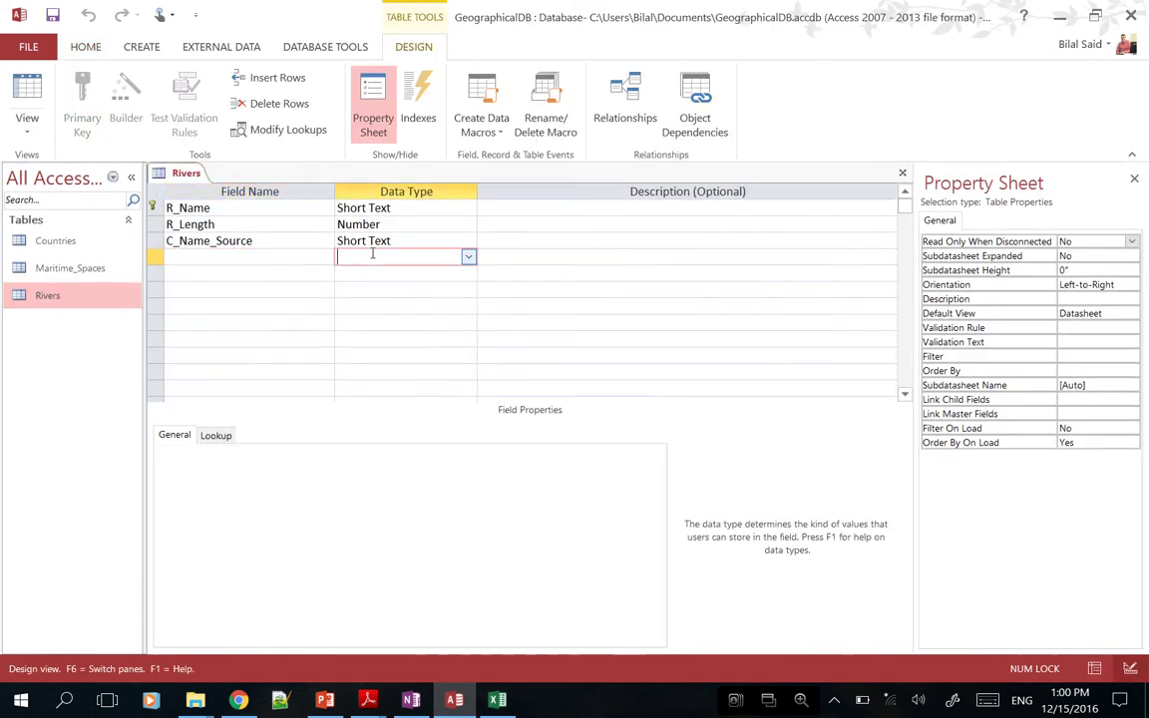
{"action": "left_click", "coordinate": [467, 256]}
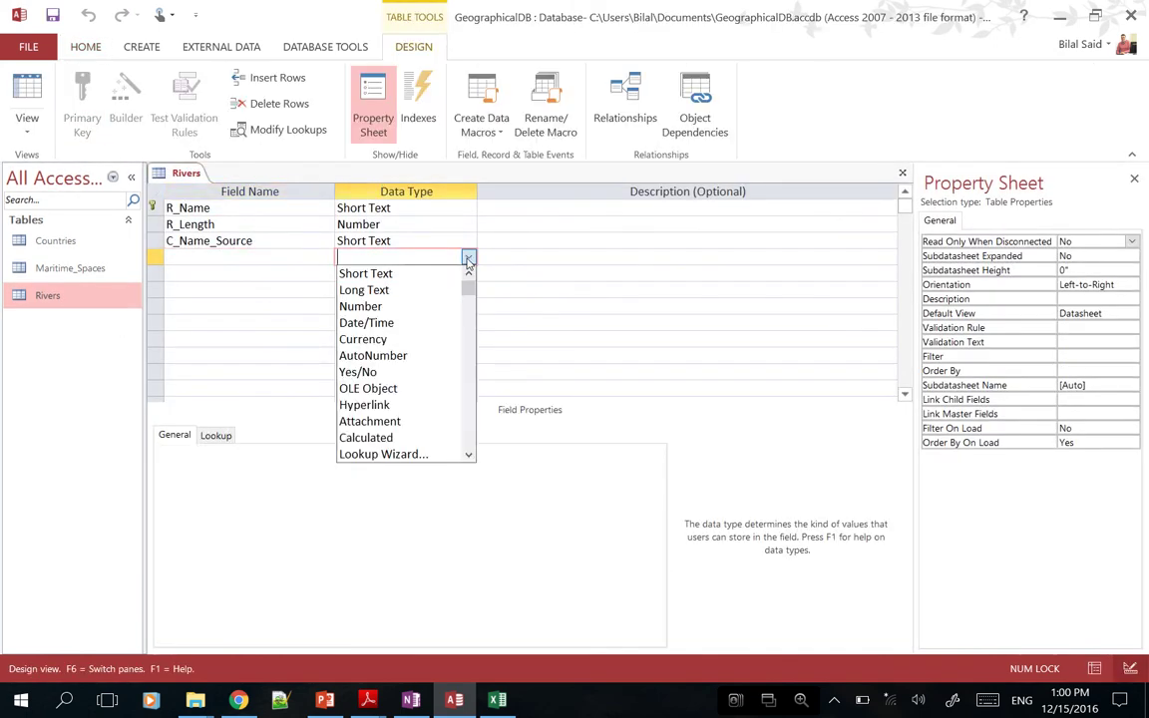
{"action": "left_click", "coordinate": [402, 455]}
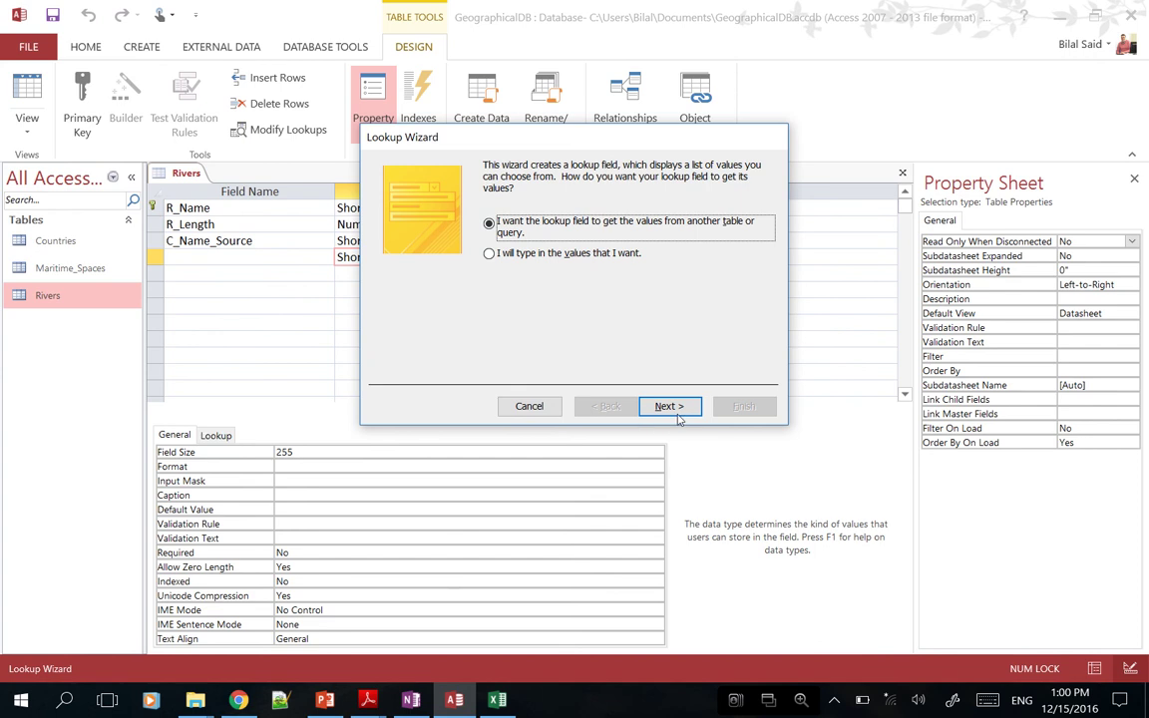
{"action": "left_click", "coordinate": [666, 405]}
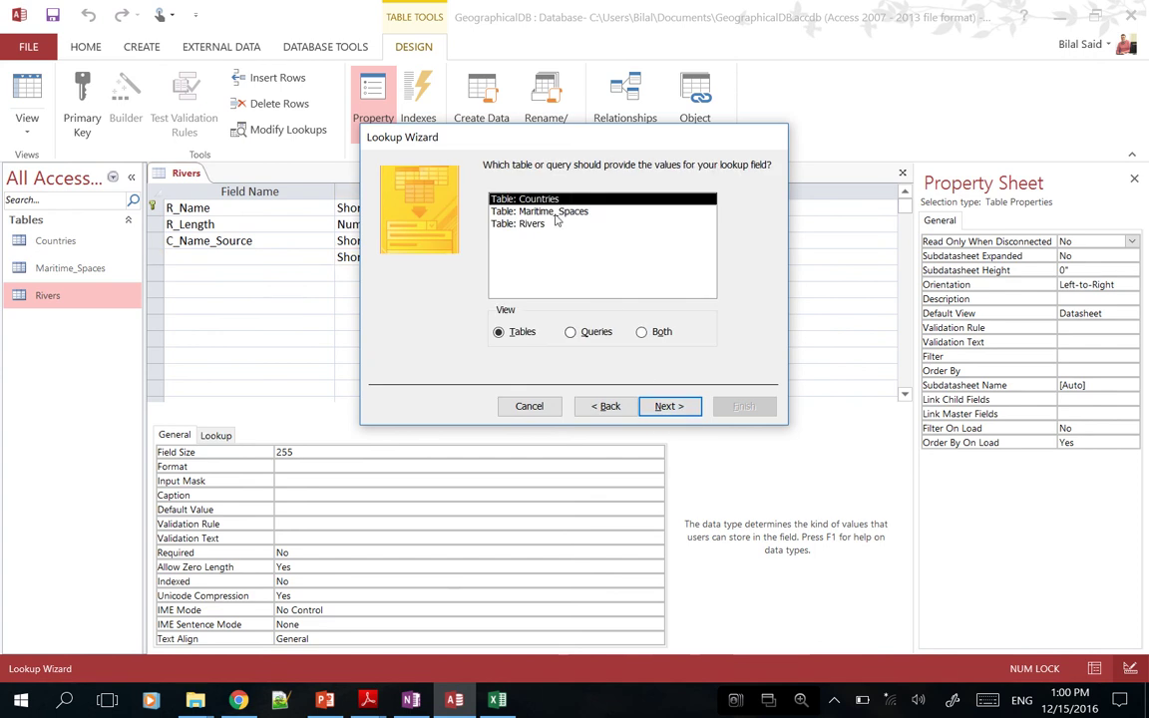
{"action": "left_click", "coordinate": [555, 213]}
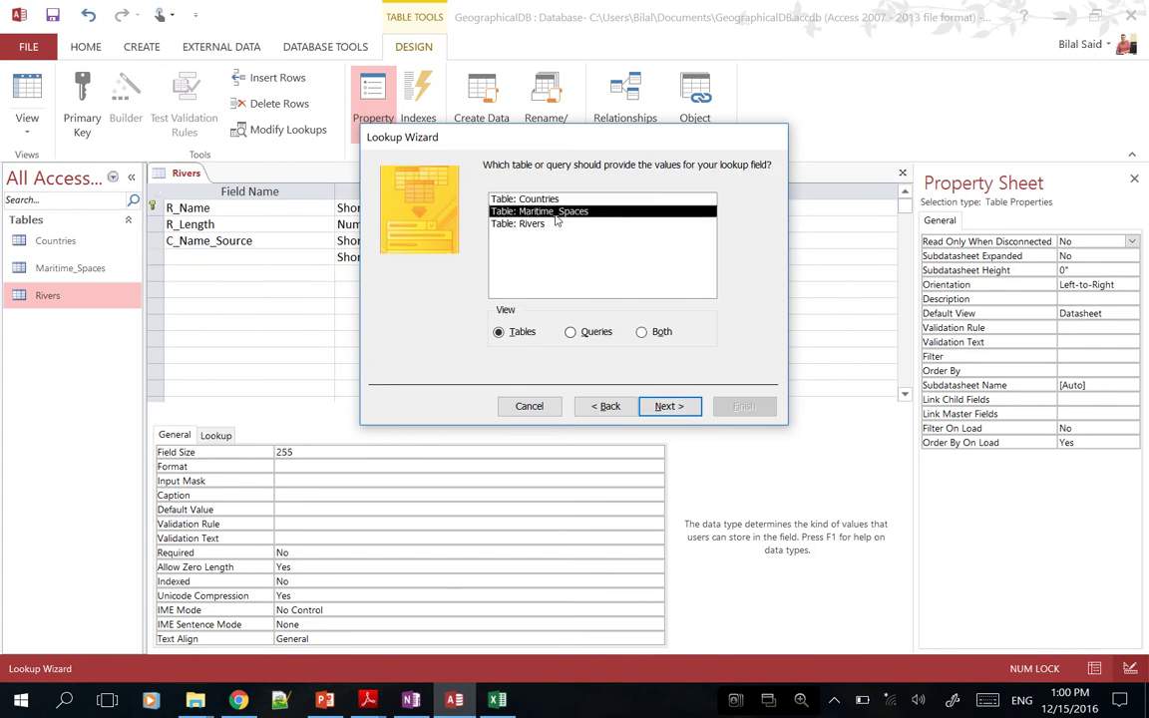
{"action": "left_click", "coordinate": [662, 407]}
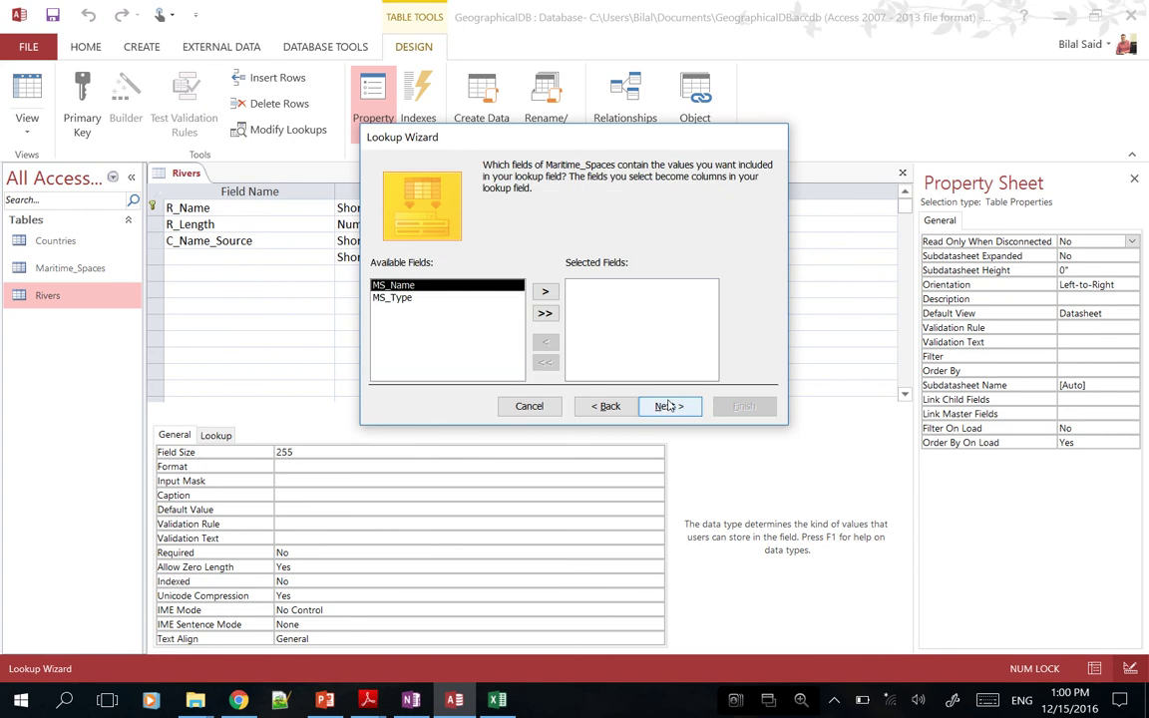
{"action": "left_click", "coordinate": [546, 292]}
{"action": "left_click", "coordinate": [667, 406]}
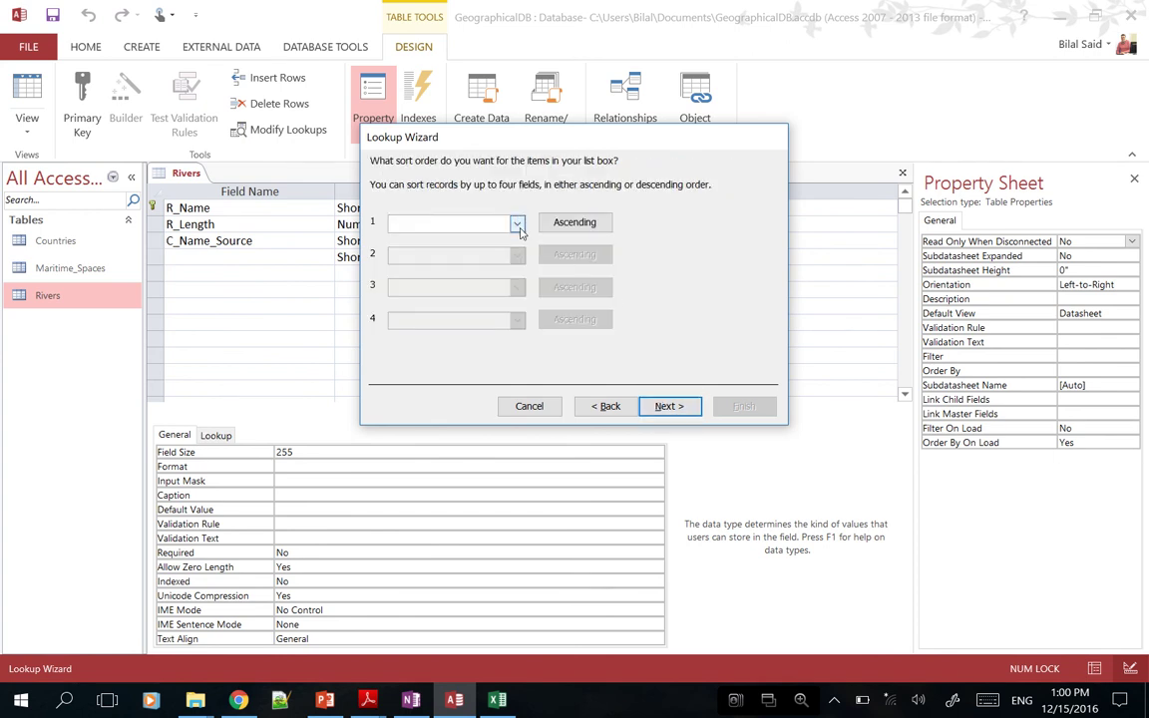
Sort the lookup list by MS_Name in ascending order and accept the default column width
{"action": "left_click", "coordinate": [516, 223]}
{"action": "left_click", "coordinate": [461, 251]}
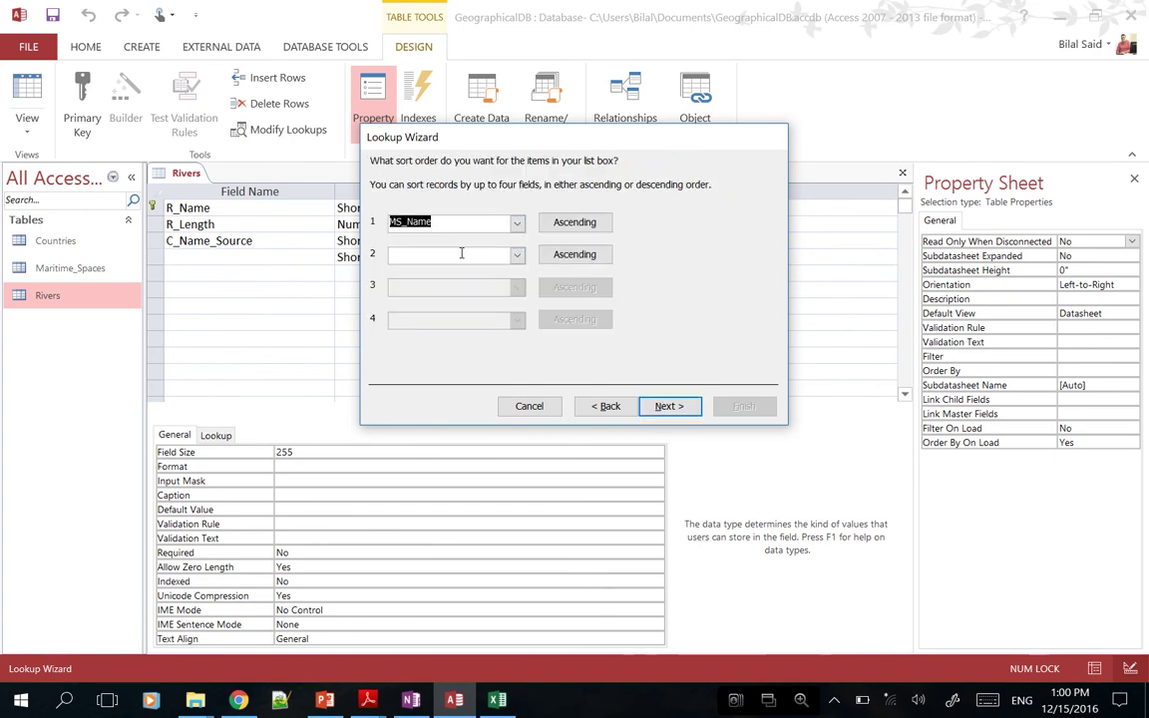
{"action": "left_click", "coordinate": [666, 405]}
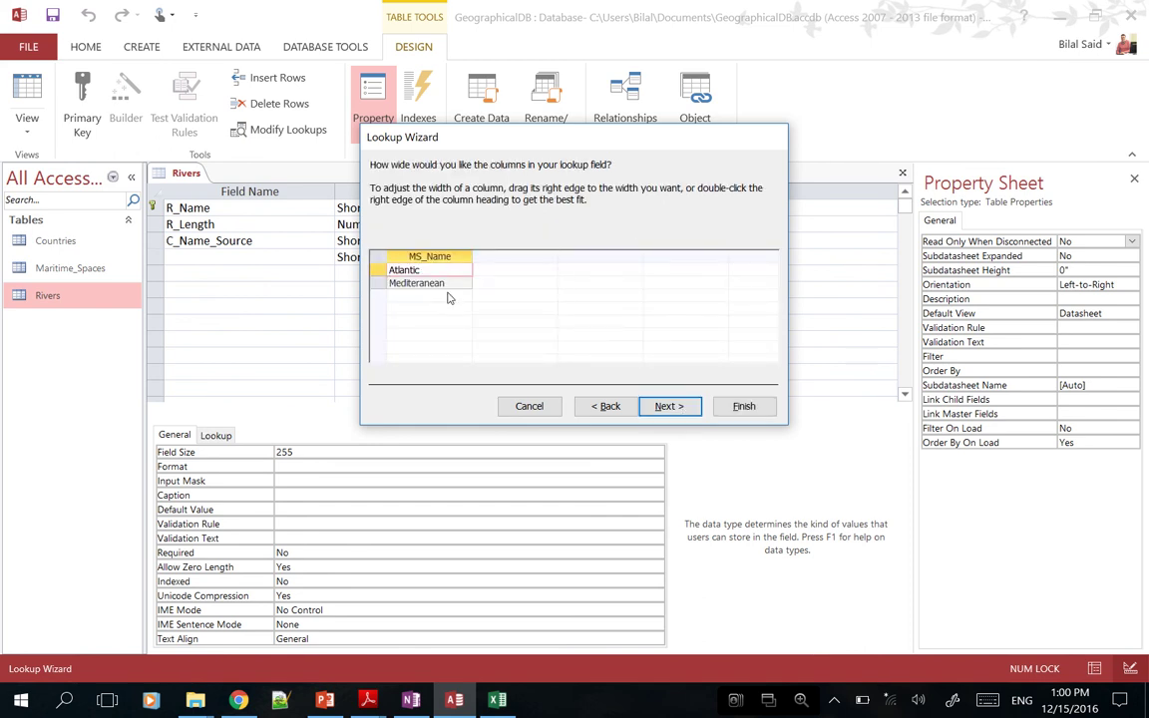
{"action": "left_click", "coordinate": [661, 408]}
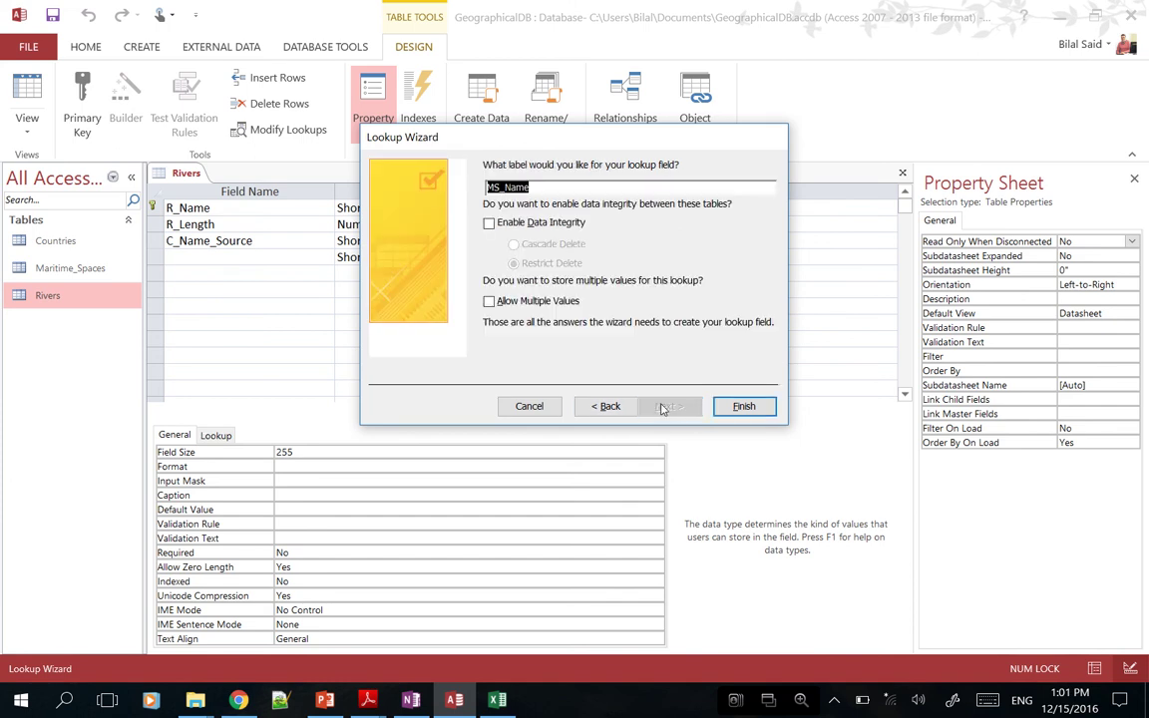
Label the lookup field MS_Name_Flow
{"action": "left_click", "coordinate": [538, 187]}
{"action": "type", "text": "_"}
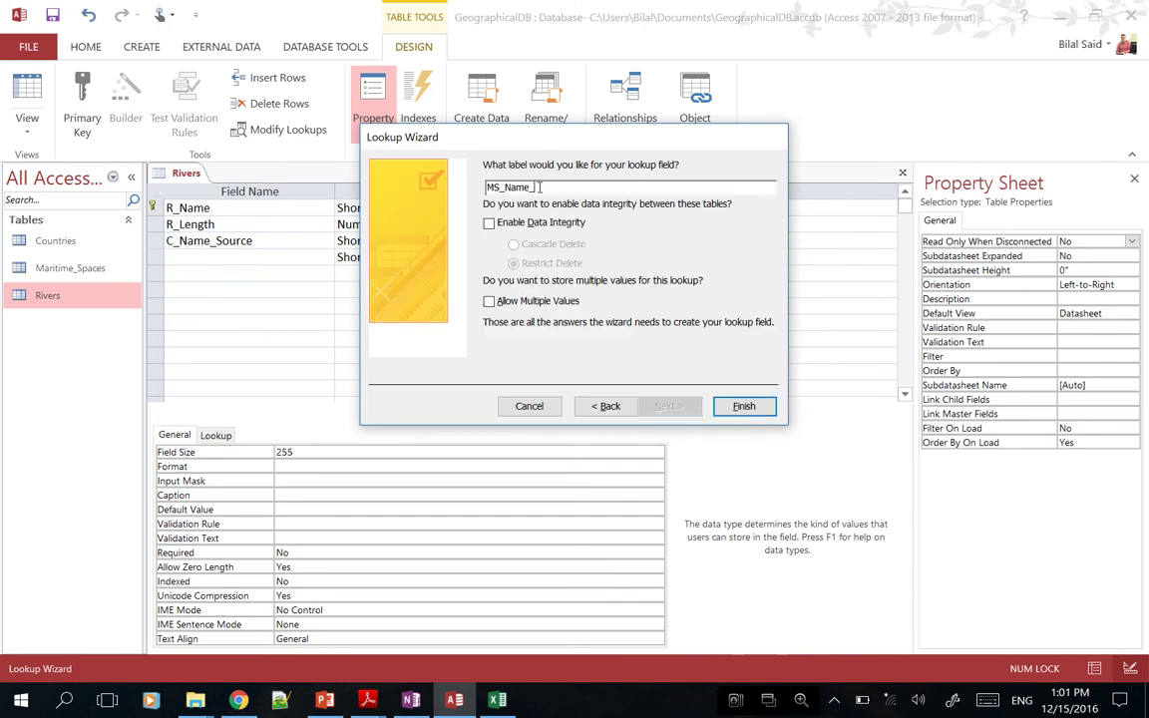
{"action": "type", "text": "Flow"}
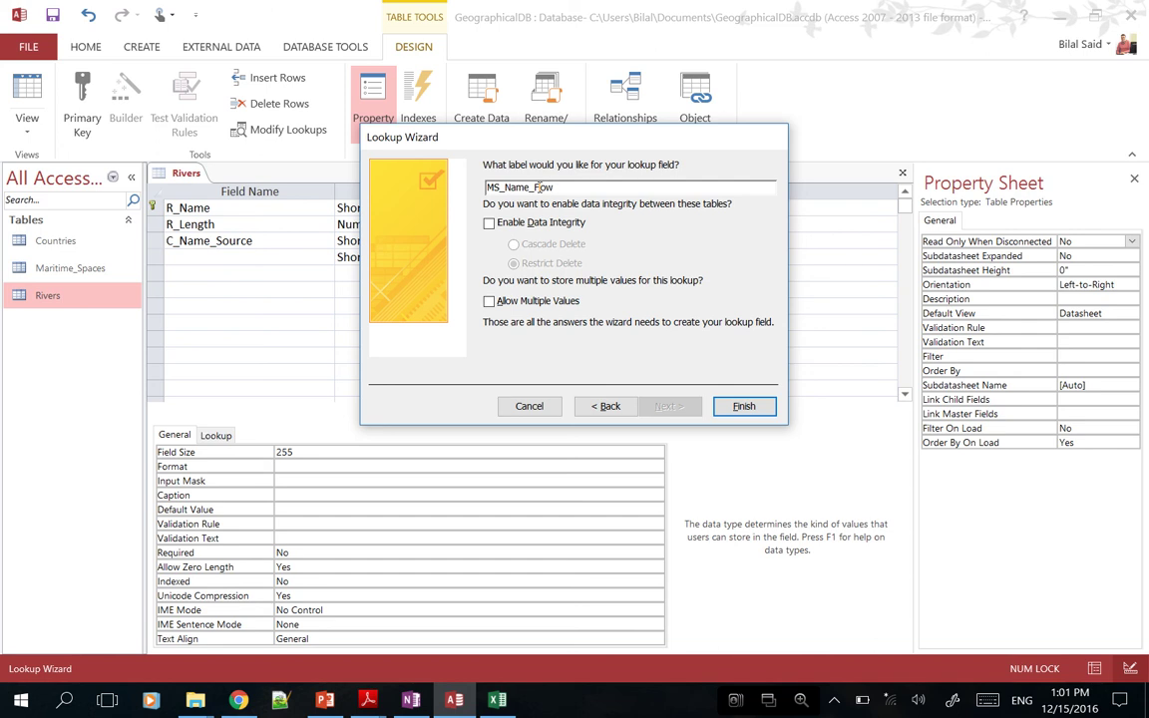
{"action": "left_click", "coordinate": [537, 188]}
{"action": "type", "text": "l"}
Enable data integrity for the lookup and finish the wizard, saving the Rivers table over its earlier version
{"action": "left_click", "coordinate": [538, 223]}
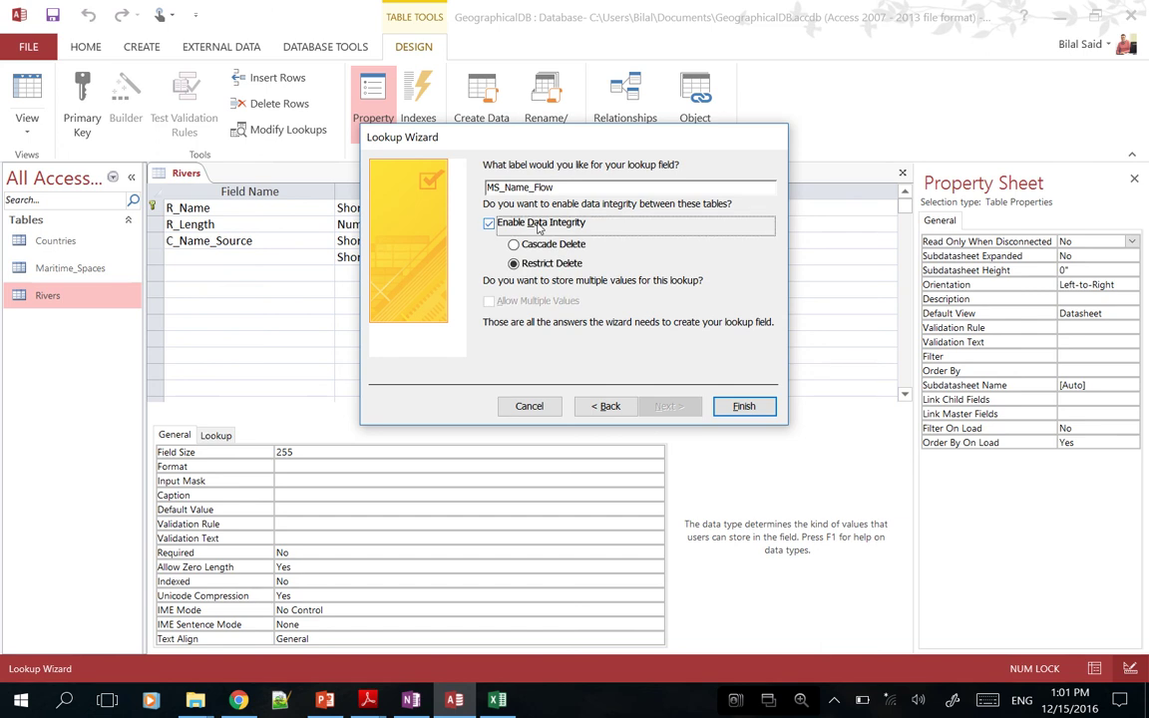
{"action": "left_click", "coordinate": [744, 406]}
{"action": "left_click", "coordinate": [538, 401]}
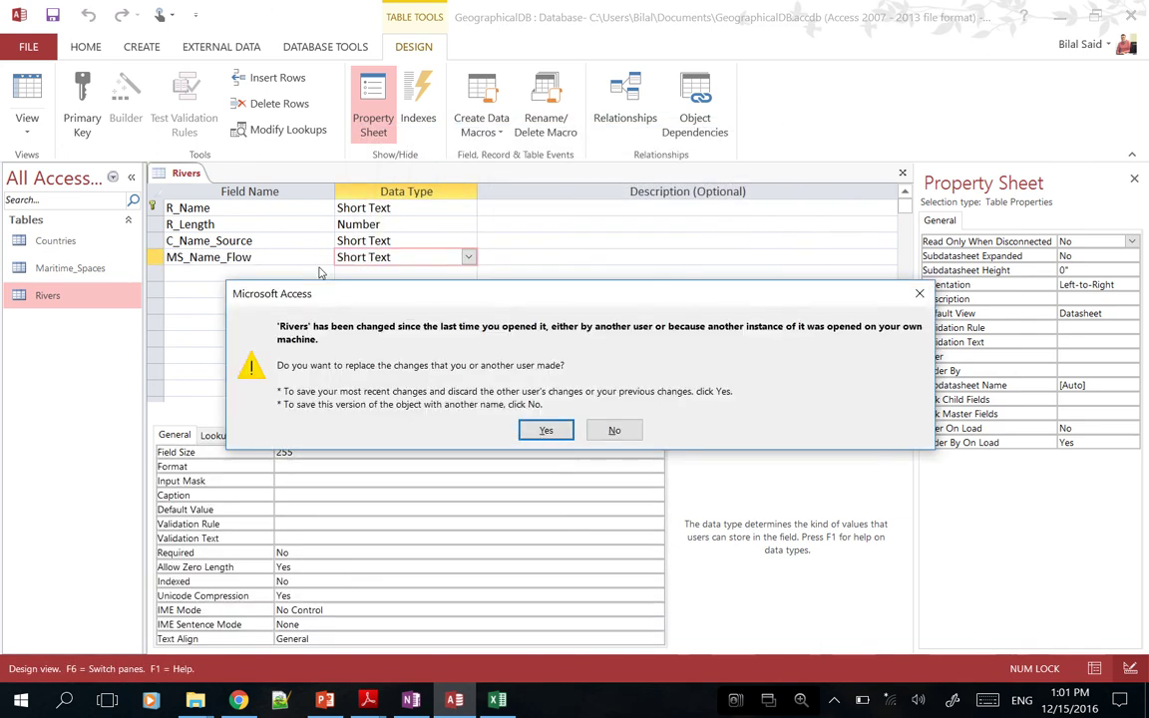
{"action": "key", "text": "Return"}
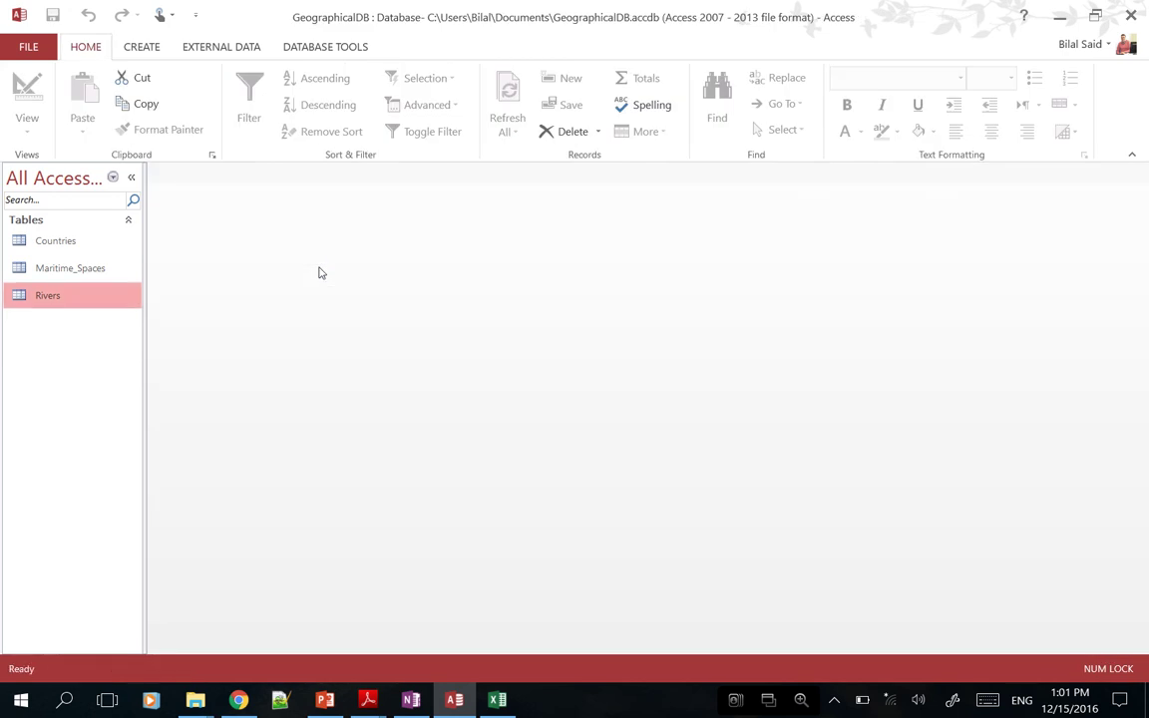
Add the Maritime_Spaces table to the relationships diagram beside Rivers and close the diagram
{"action": "left_click", "coordinate": [323, 46]}
{"action": "left_click", "coordinate": [231, 96]}
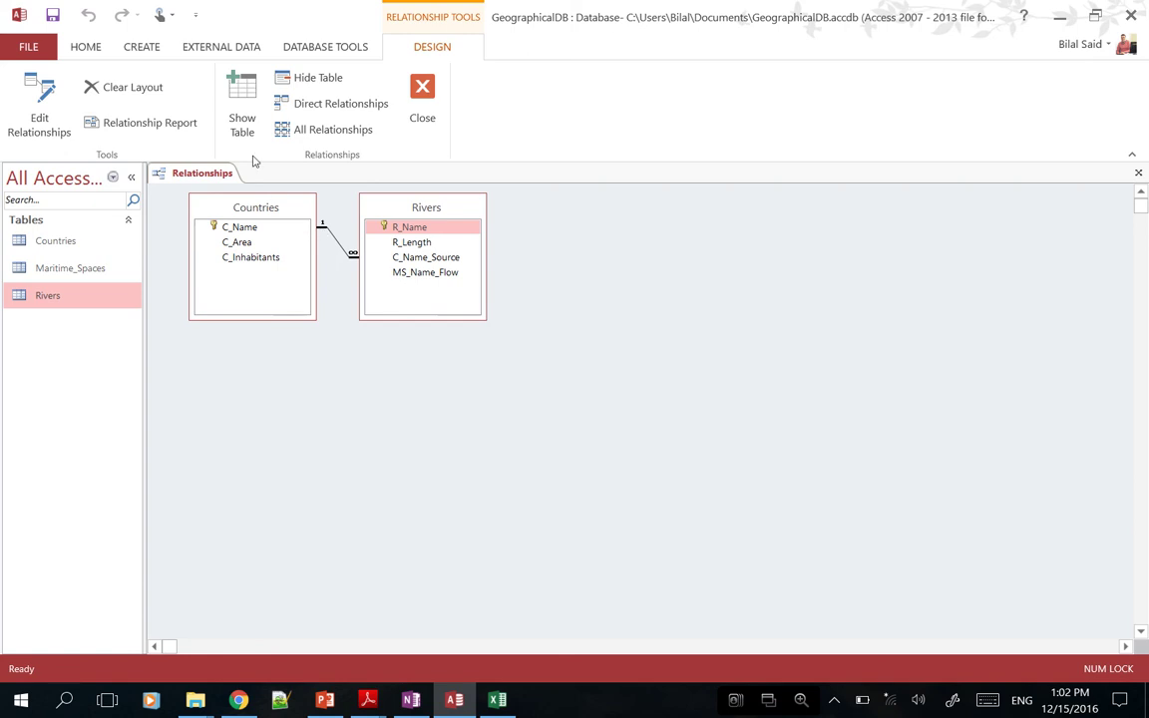
{"action": "left_click", "coordinate": [245, 119]}
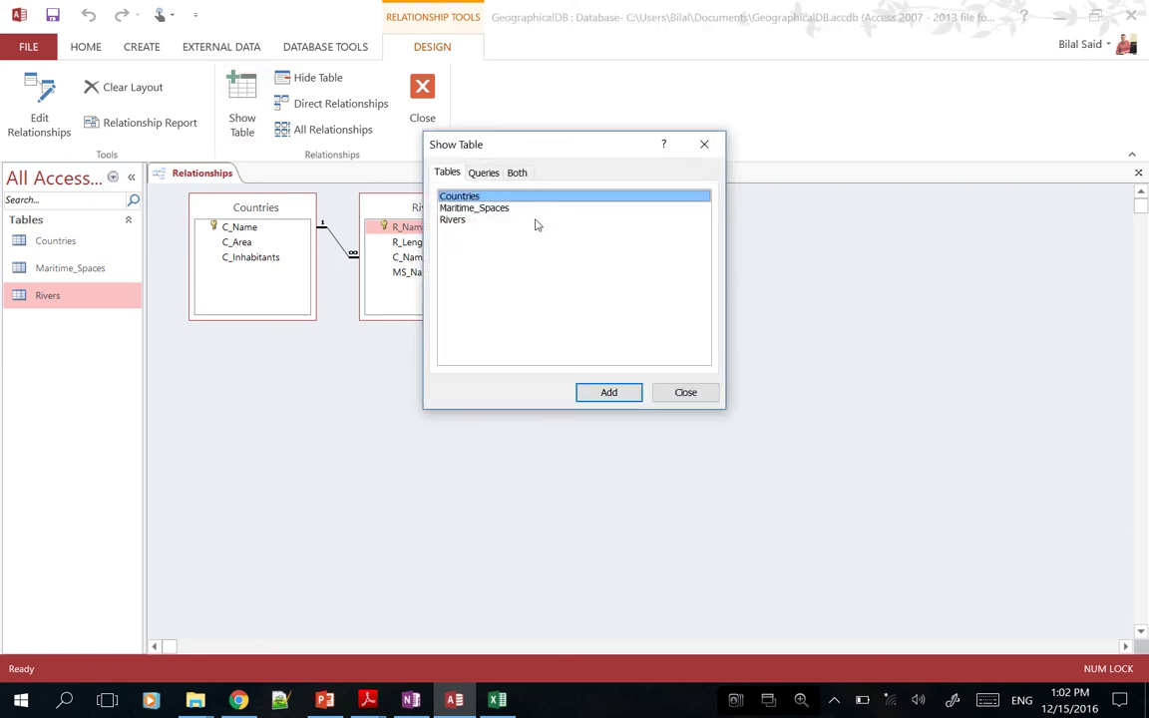
{"action": "left_click", "coordinate": [483, 208]}
{"action": "left_click", "coordinate": [609, 393]}
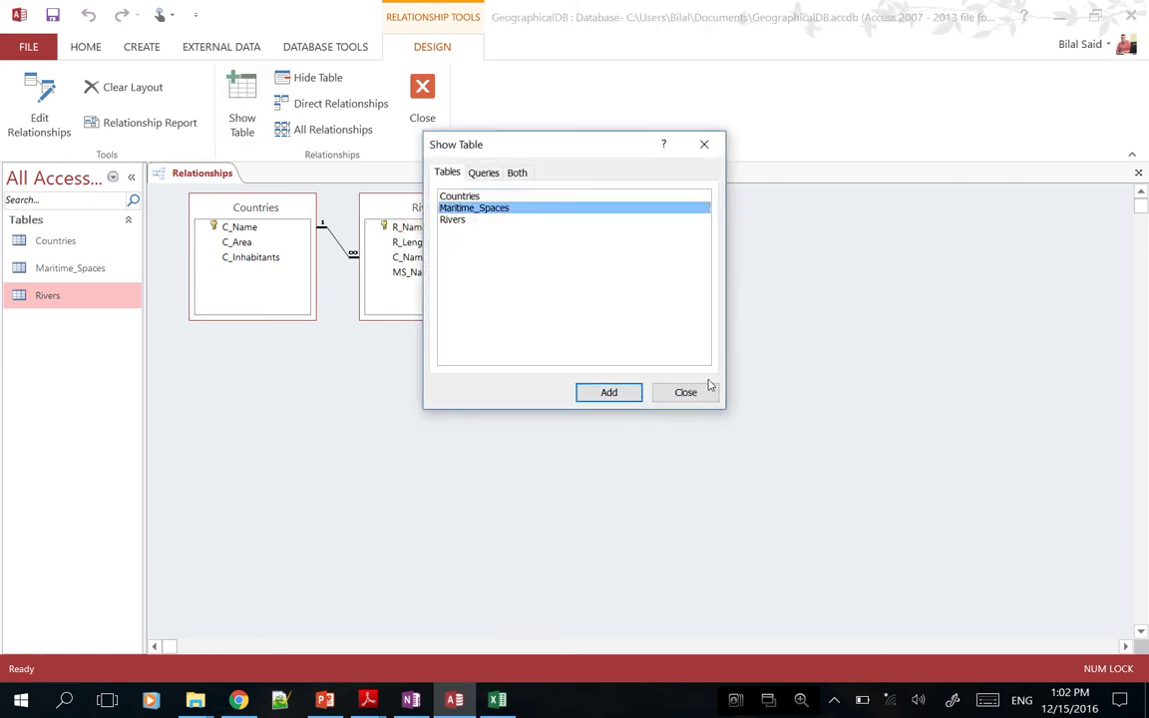
{"action": "left_click", "coordinate": [684, 391]}
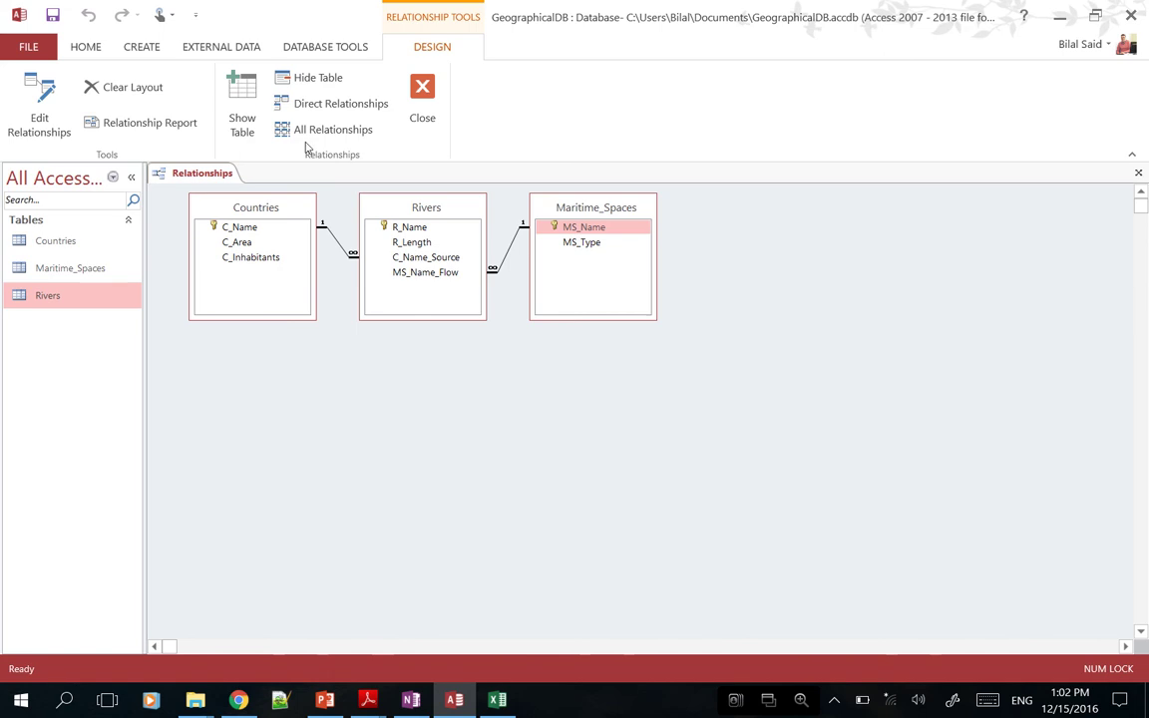
{"action": "key", "text": "ctrl+w"}
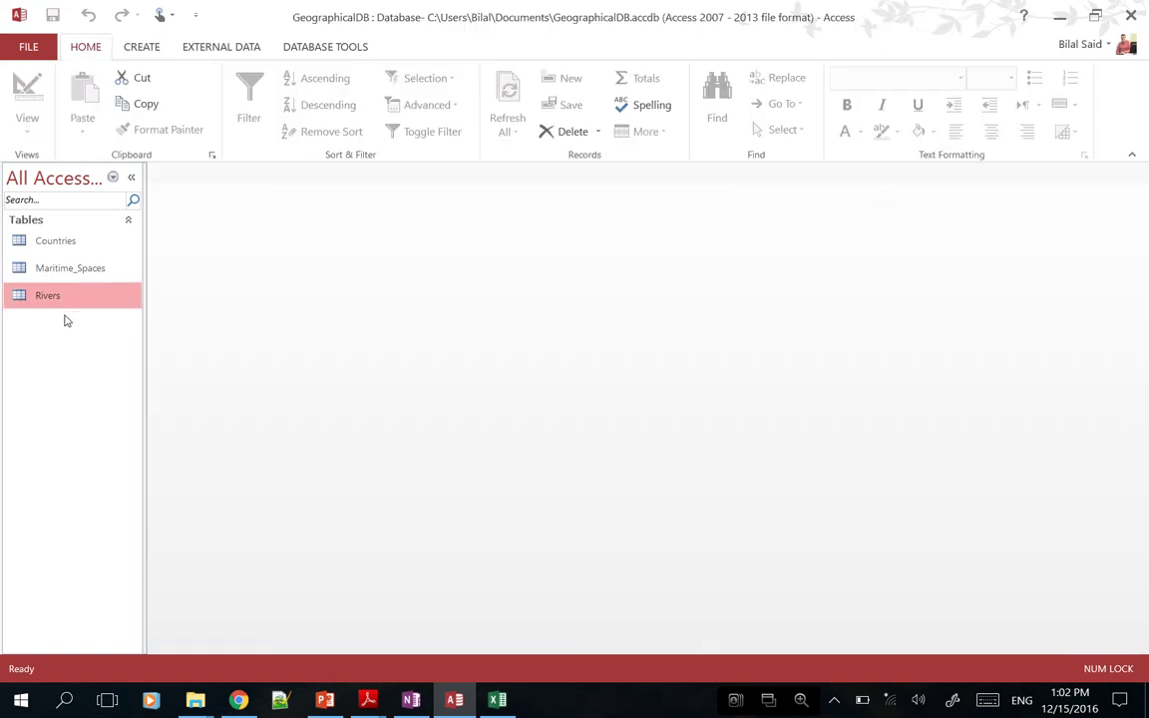
Consult the remaining tables of the relational schema in OneNote, and back in Access create a new table in Design View
{"action": "left_click", "coordinate": [413, 702]}
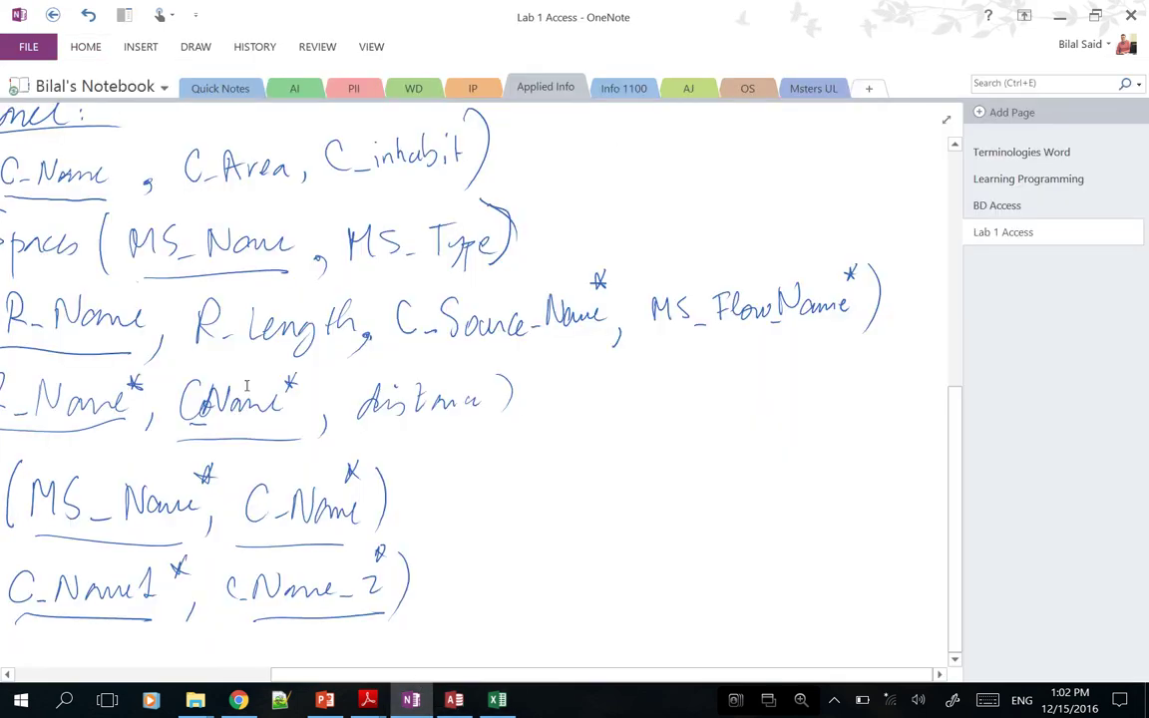
{"action": "left_click_drag", "start_coordinate": [352, 676], "coordinate": [160, 676]}
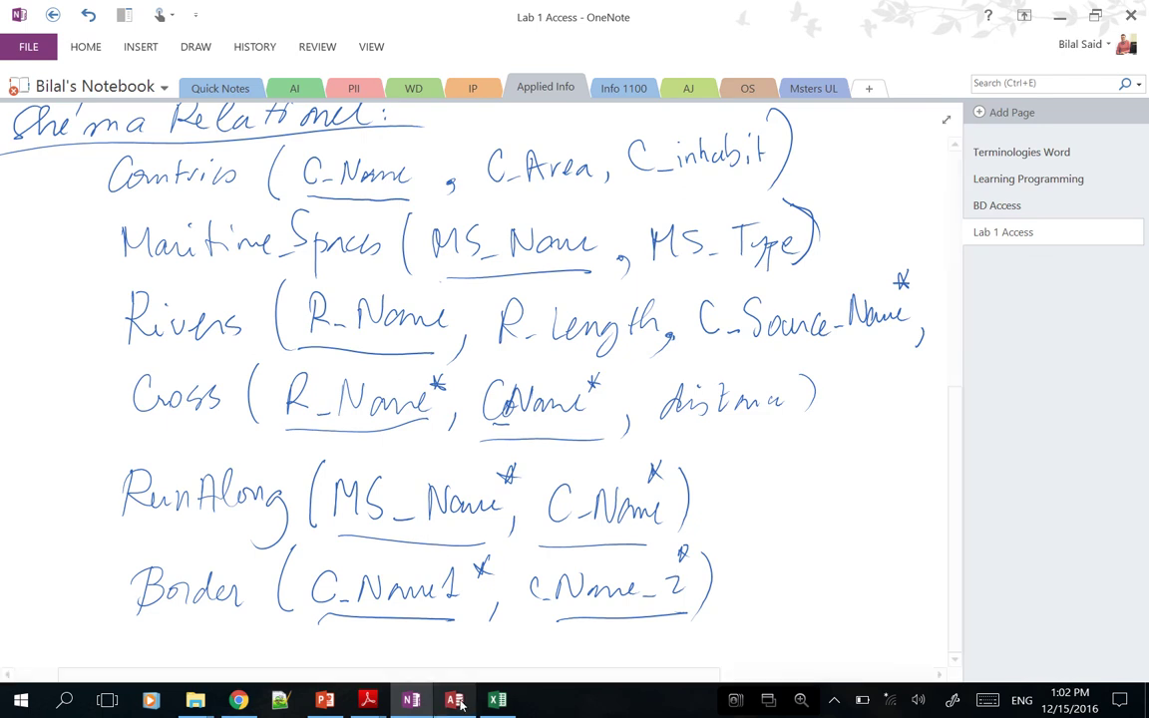
{"action": "key", "text": "alt+Tab"}
{"action": "right_click", "coordinate": [44, 332]}
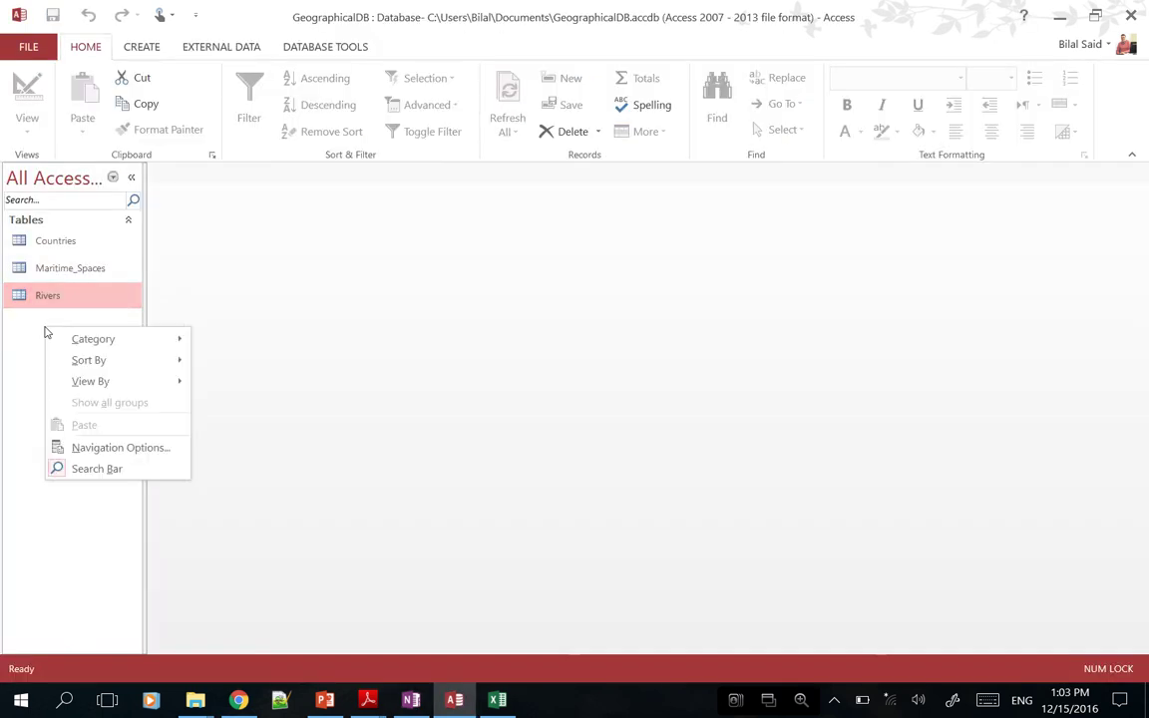
{"action": "left_click", "coordinate": [142, 47]}
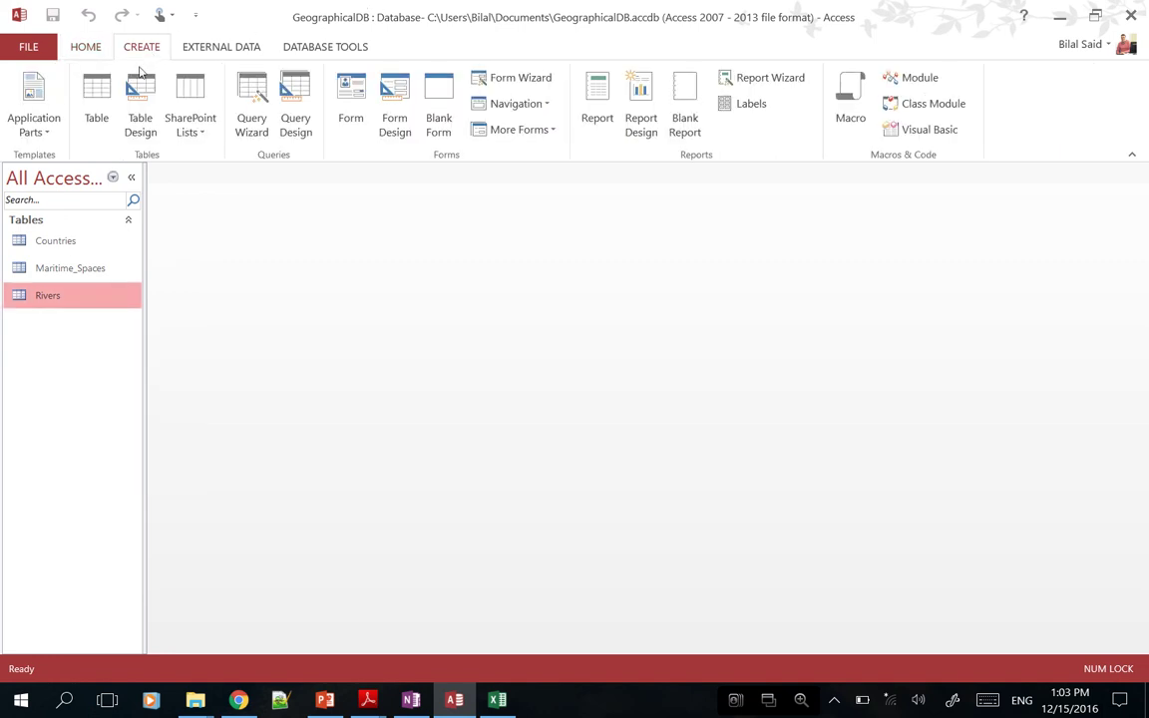
{"action": "left_click", "coordinate": [141, 105]}
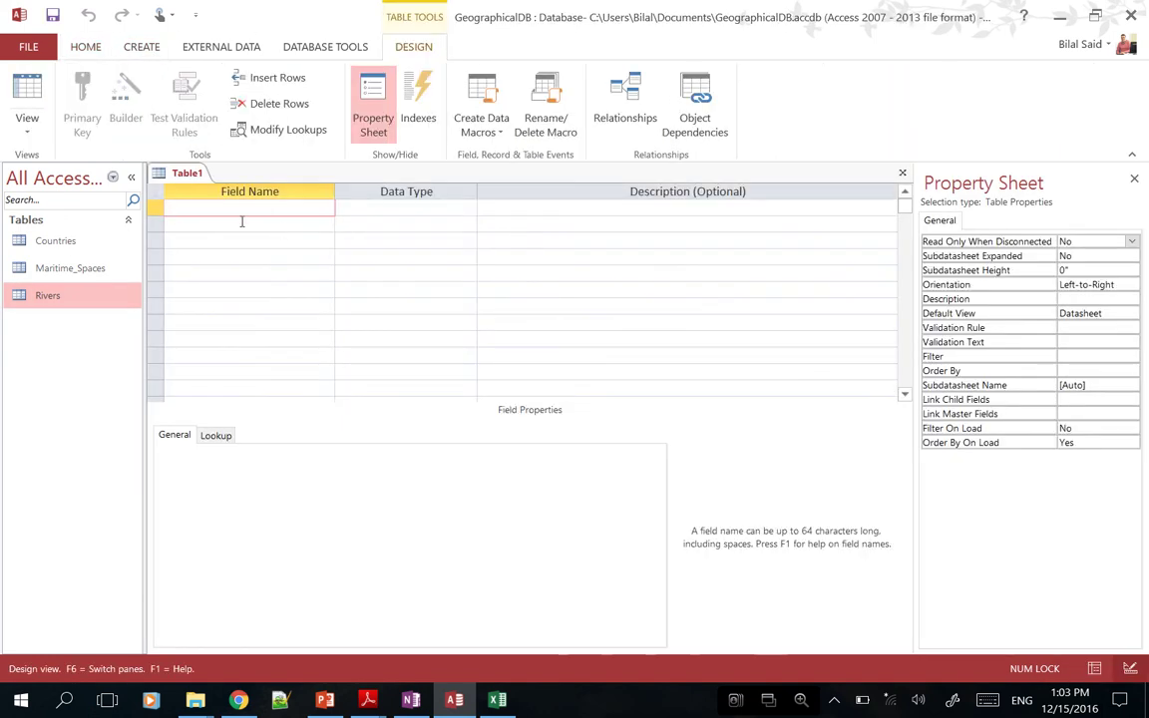
Name the new table's first field C_Name with the default Short Text data type
{"action": "type", "text": "C_Name _"}
{"action": "key", "text": "BackSpace"}
{"action": "key", "text": "BackSpace"}
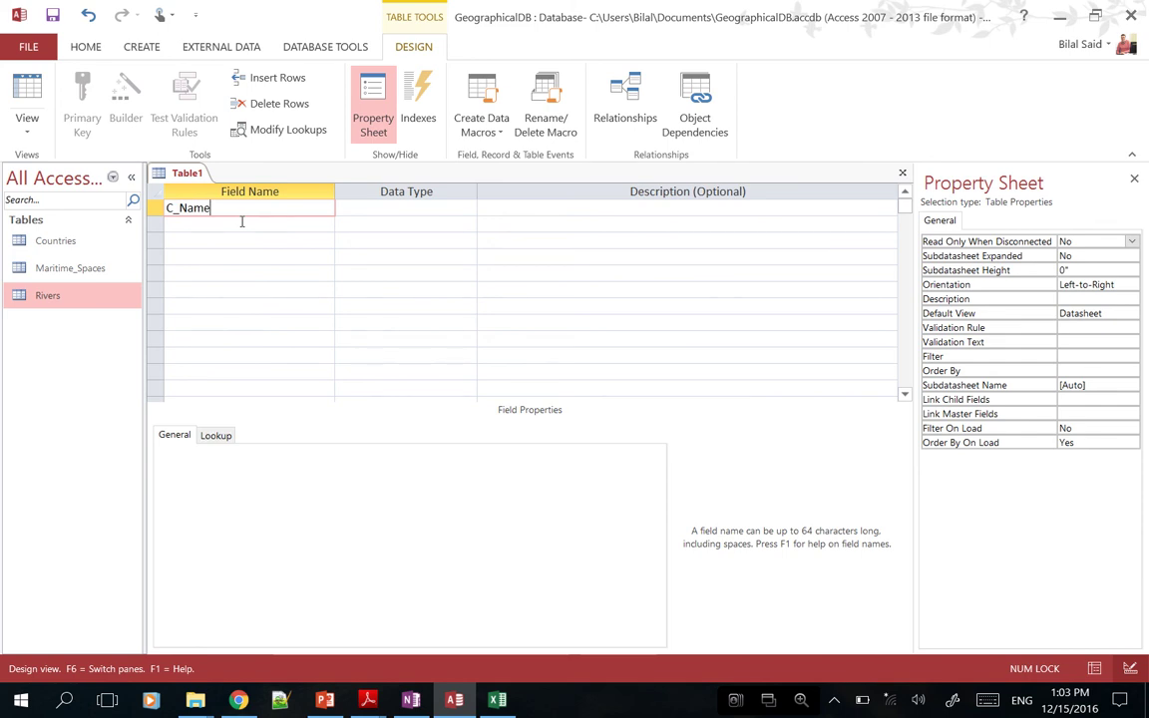
{"action": "key", "text": "Tab"}
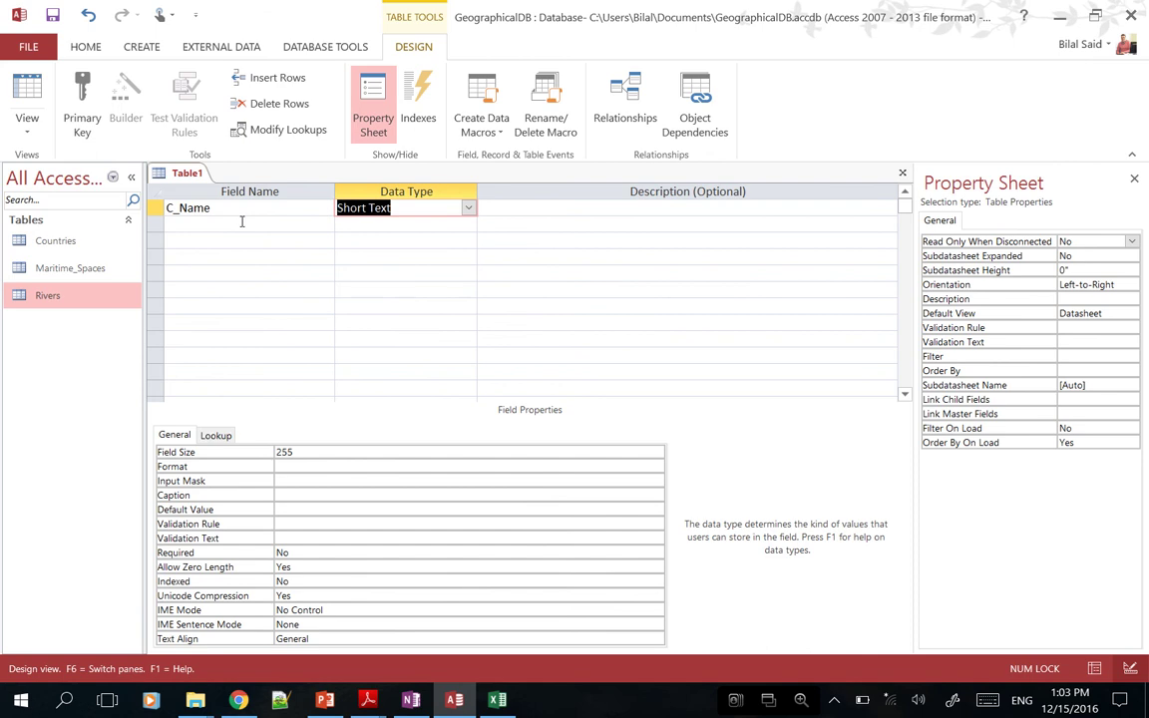
{"action": "left_click", "coordinate": [468, 207]}
{"action": "left_click", "coordinate": [410, 403]}
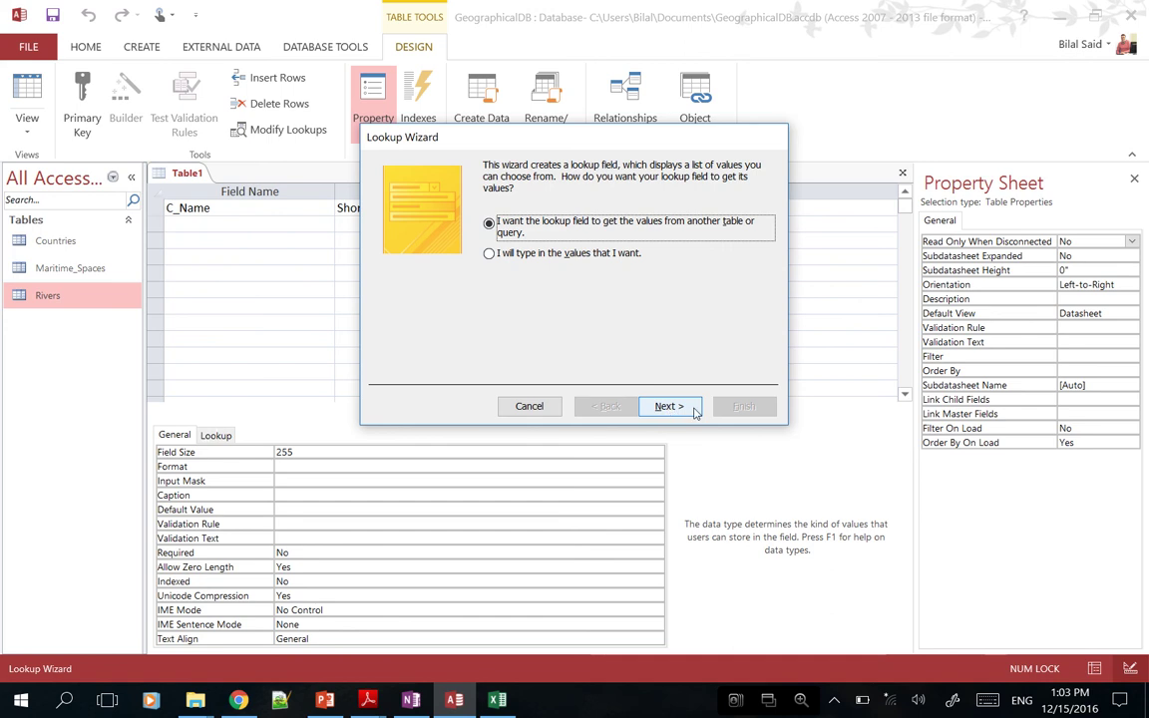
{"action": "left_click", "coordinate": [529, 406]}
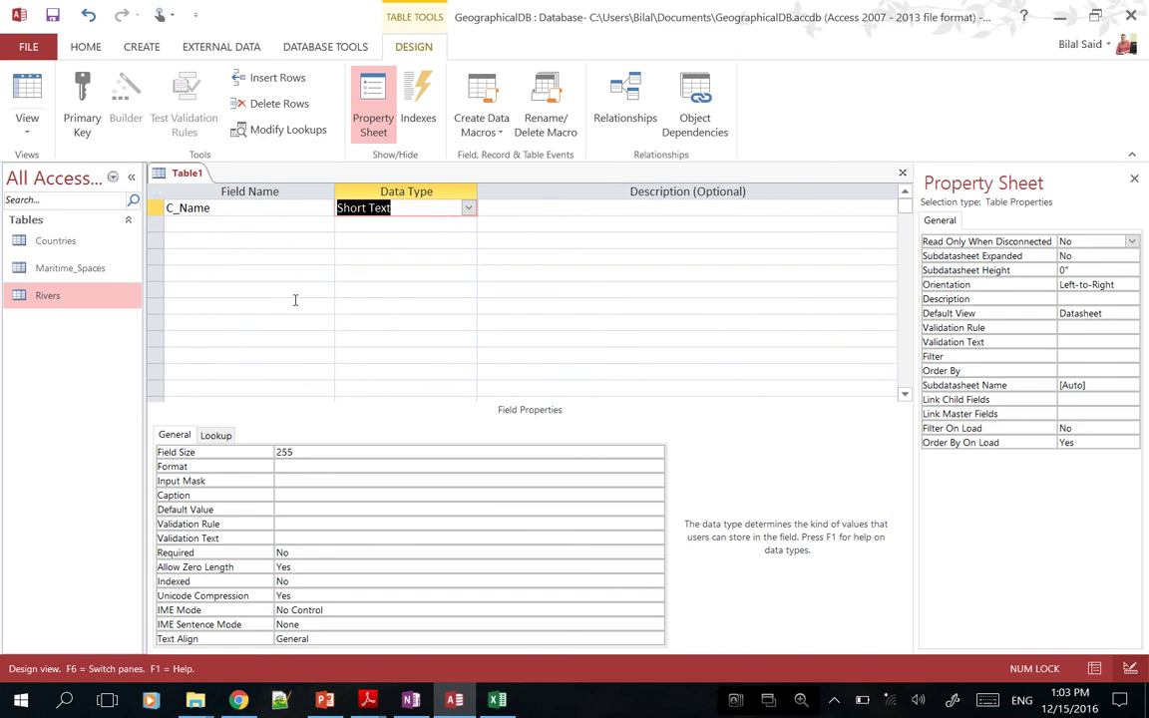
Set up C_Name as a lookup field that takes its values from the C_Name field of Countries, without sorting
{"action": "left_click", "coordinate": [468, 207]}
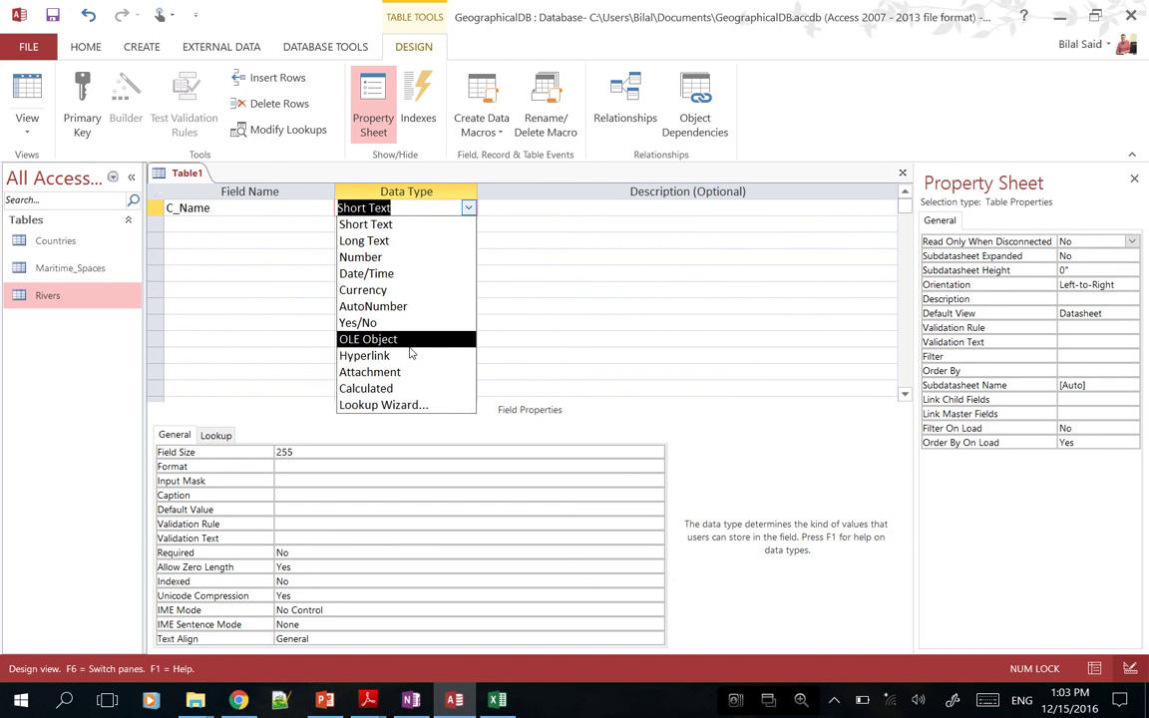
{"action": "left_click", "coordinate": [393, 407]}
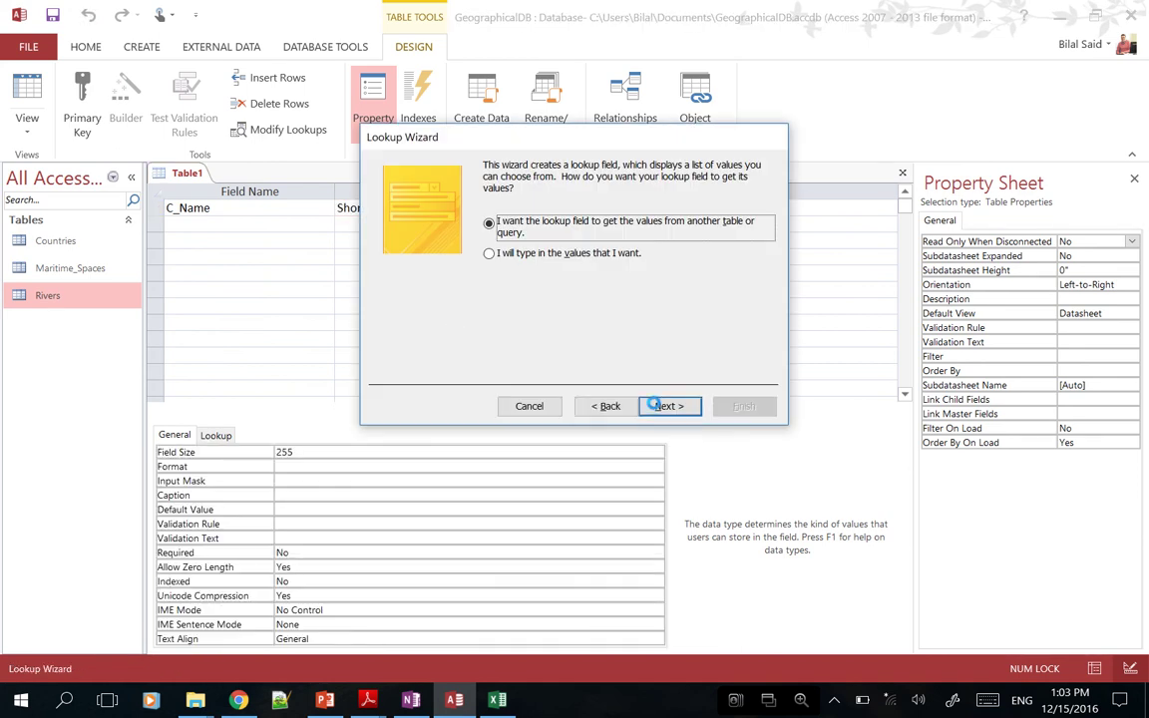
{"action": "left_click", "coordinate": [663, 406]}
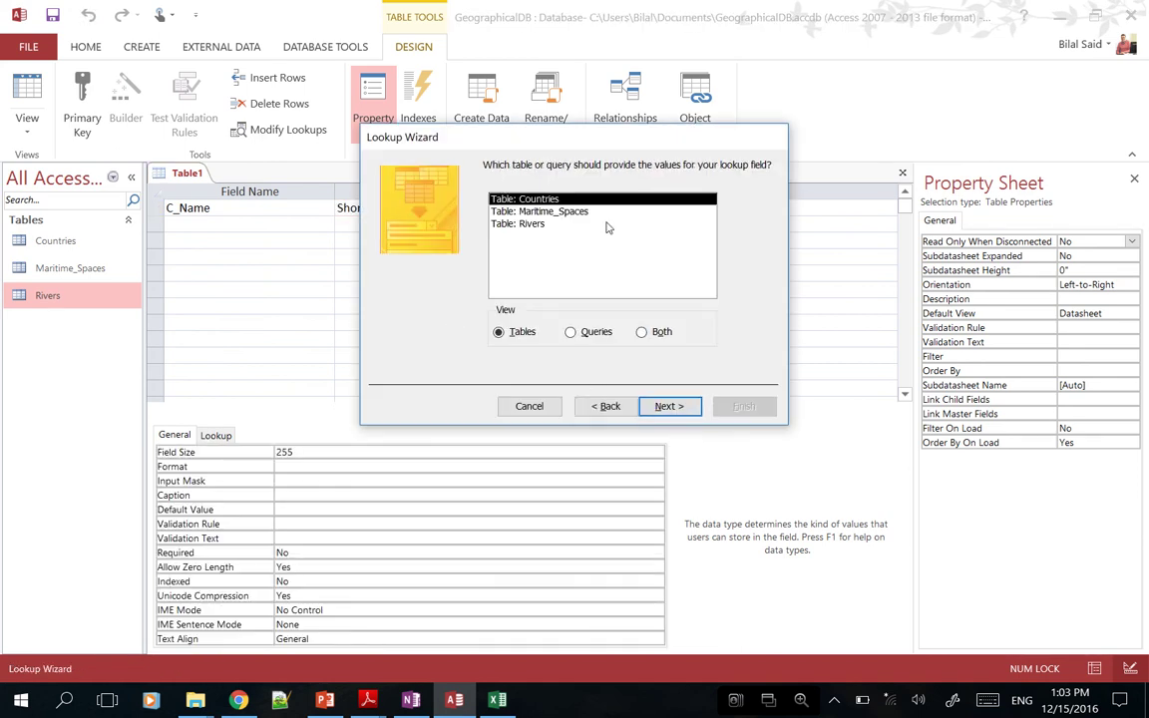
{"action": "left_click", "coordinate": [668, 406]}
{"action": "left_click", "coordinate": [545, 291]}
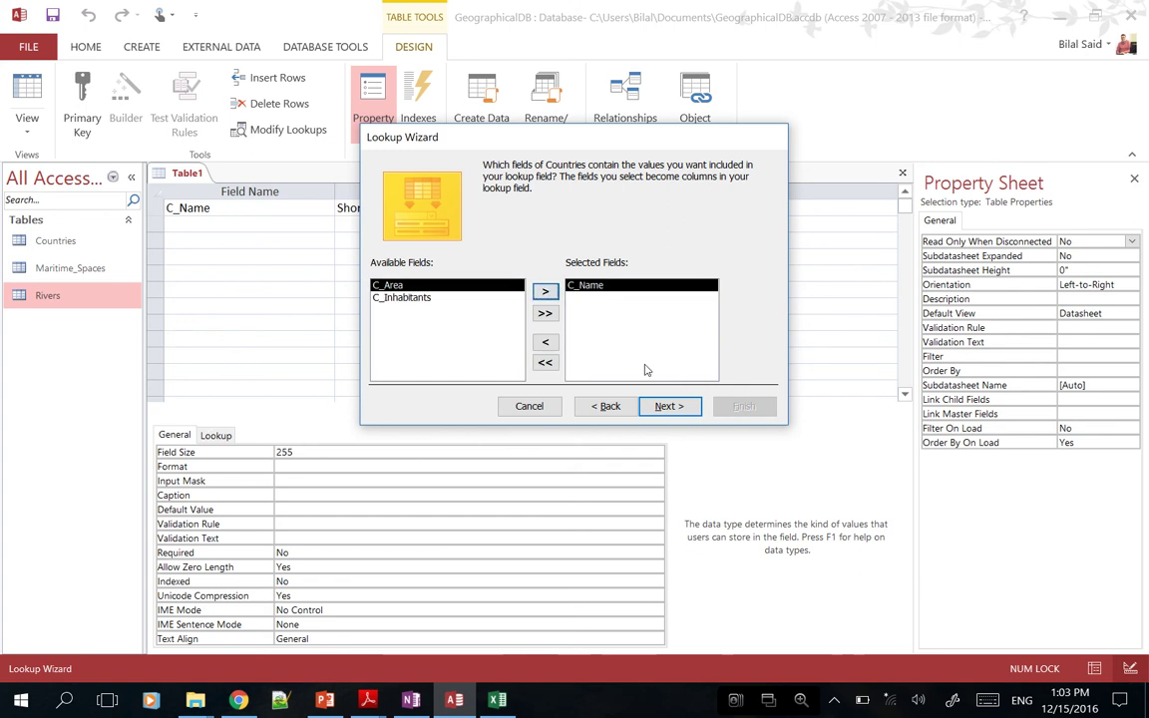
{"action": "left_click", "coordinate": [665, 407]}
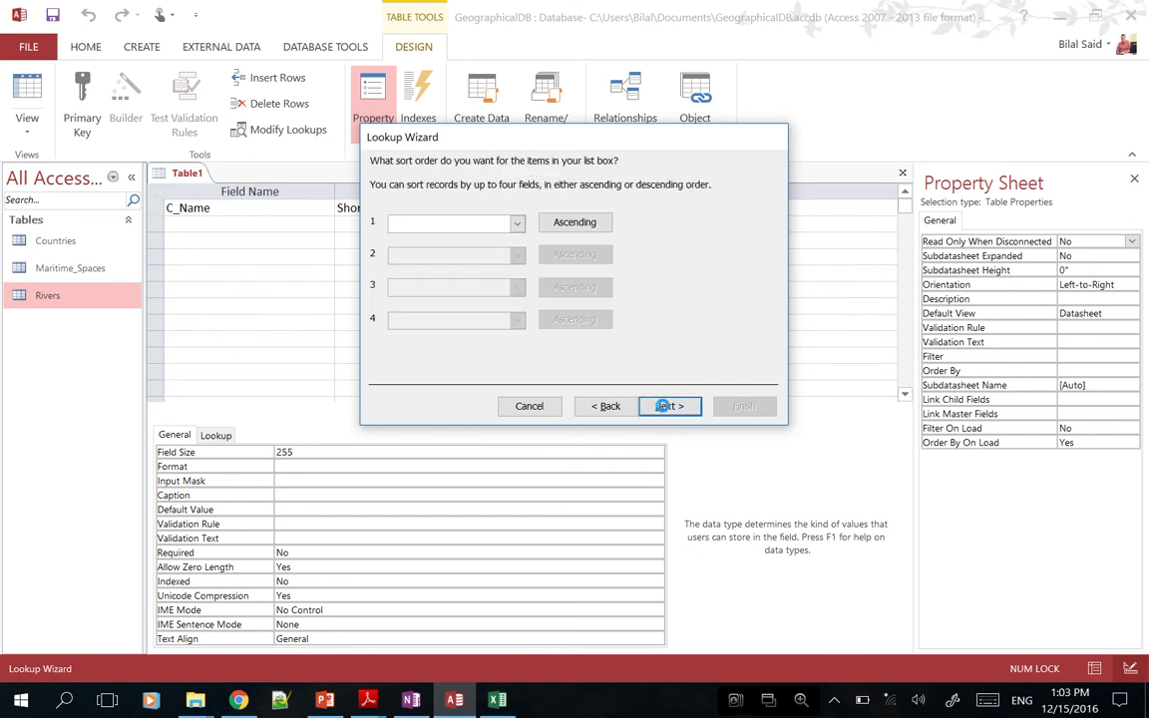
{"action": "left_click", "coordinate": [664, 409]}
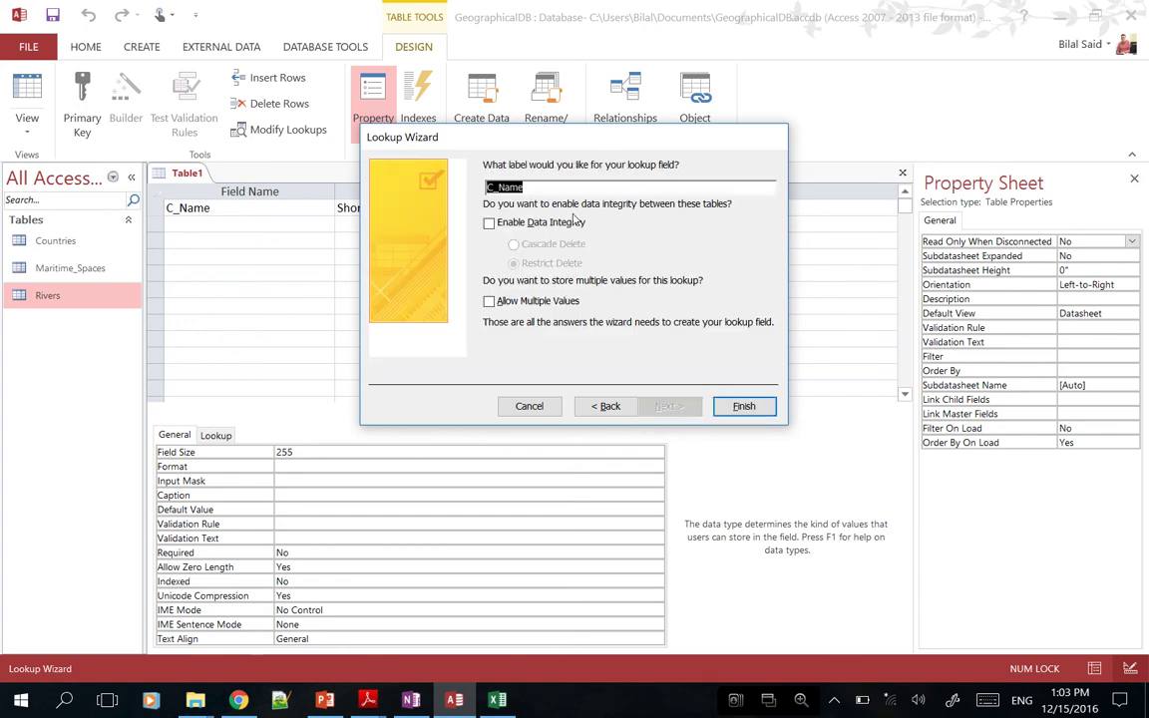
Enable data integrity with Restrict Delete for the lookup and save the new table as Cross without creating a primary key
{"action": "left_click", "coordinate": [518, 230]}
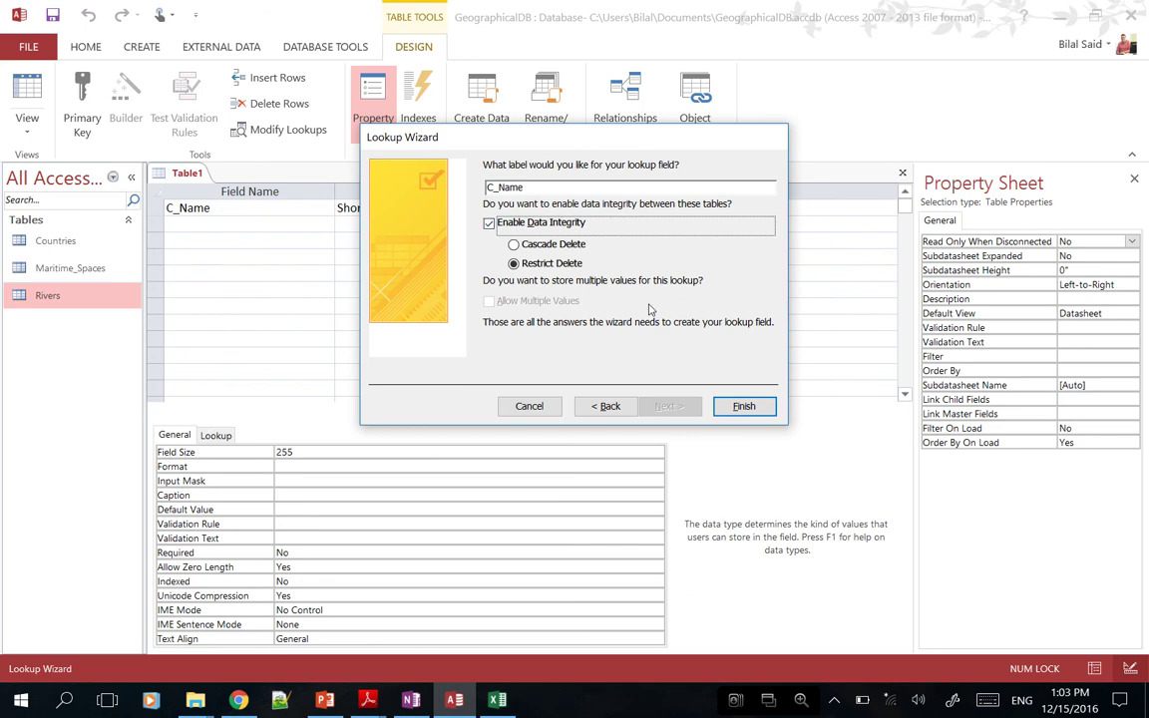
{"action": "left_click", "coordinate": [743, 407]}
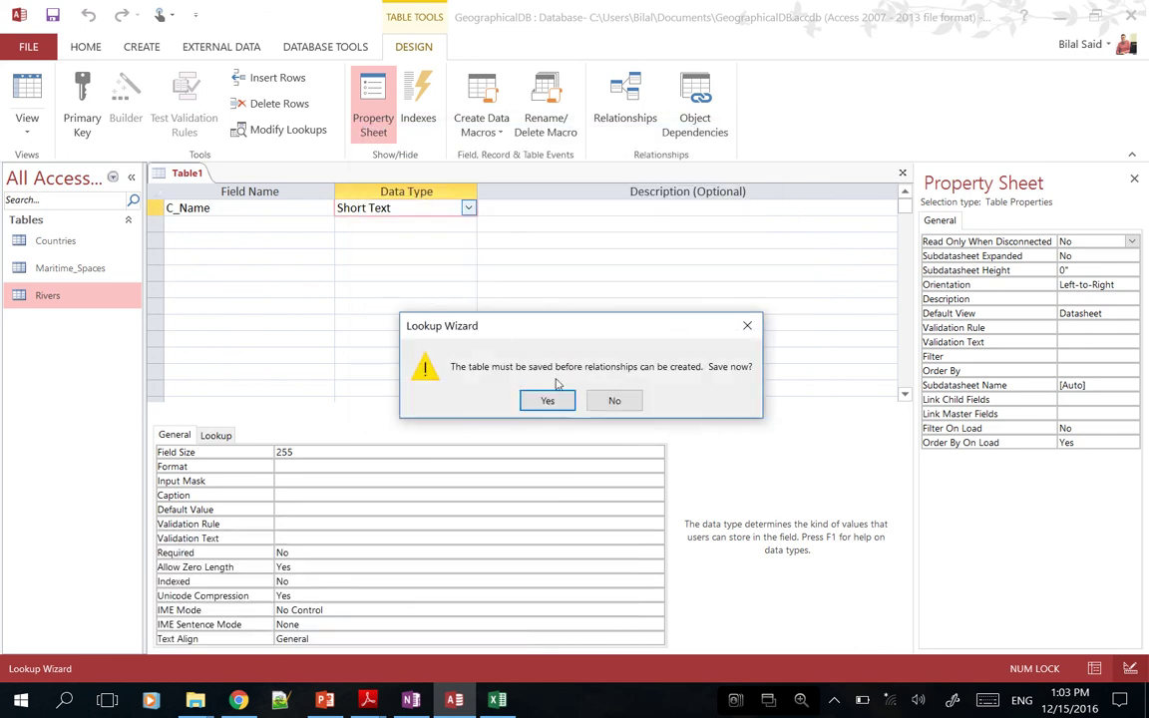
{"action": "left_click", "coordinate": [547, 401]}
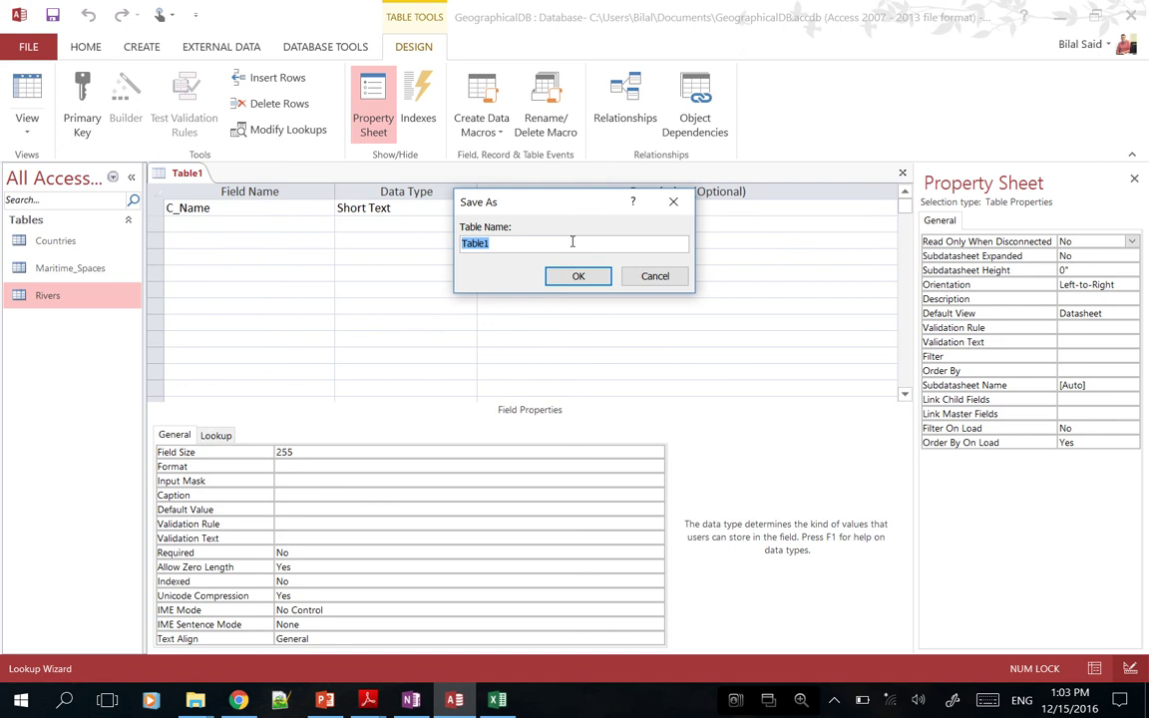
{"action": "type", "text": "Cross"}
{"action": "key", "text": "Return"}
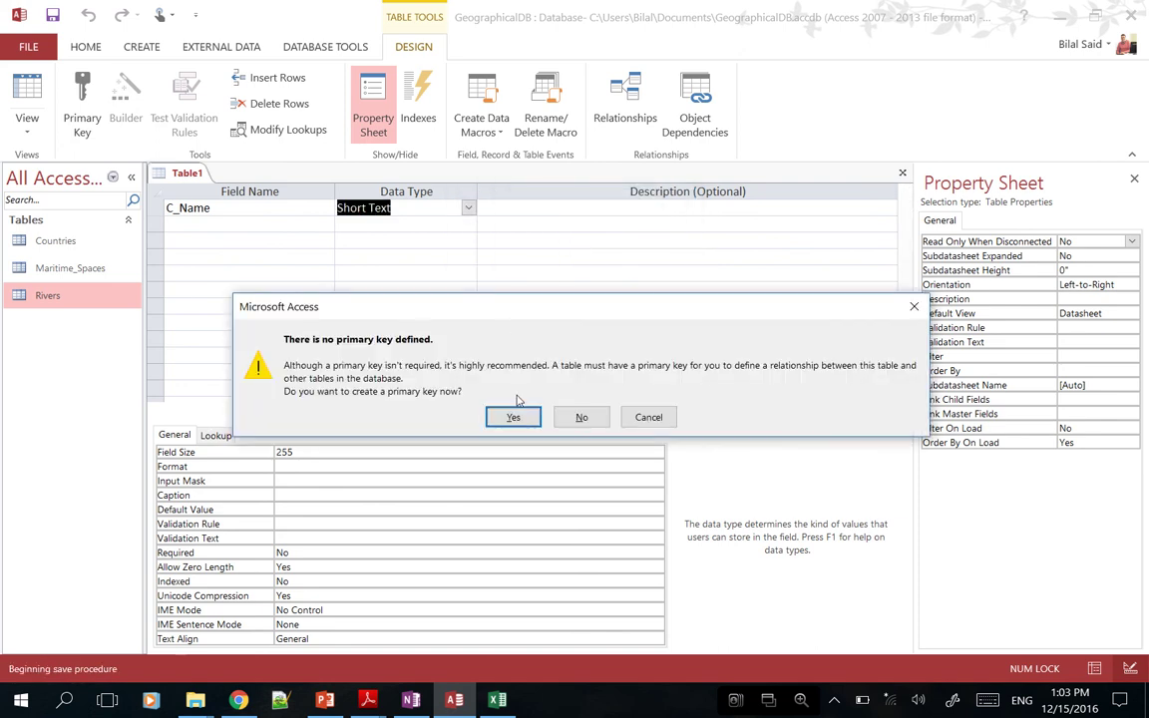
{"action": "left_click", "coordinate": [584, 419]}
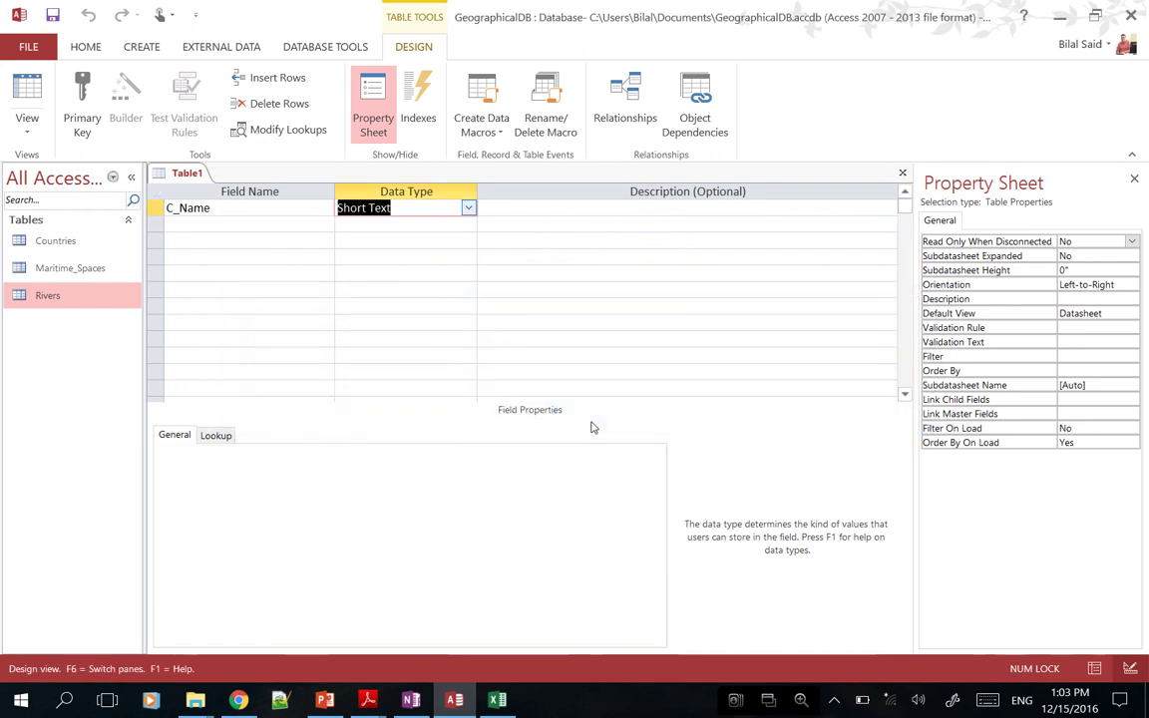
Examine the general and lookup properties of the C_Name field in the Cross table
{"action": "left_click", "coordinate": [237, 226]}
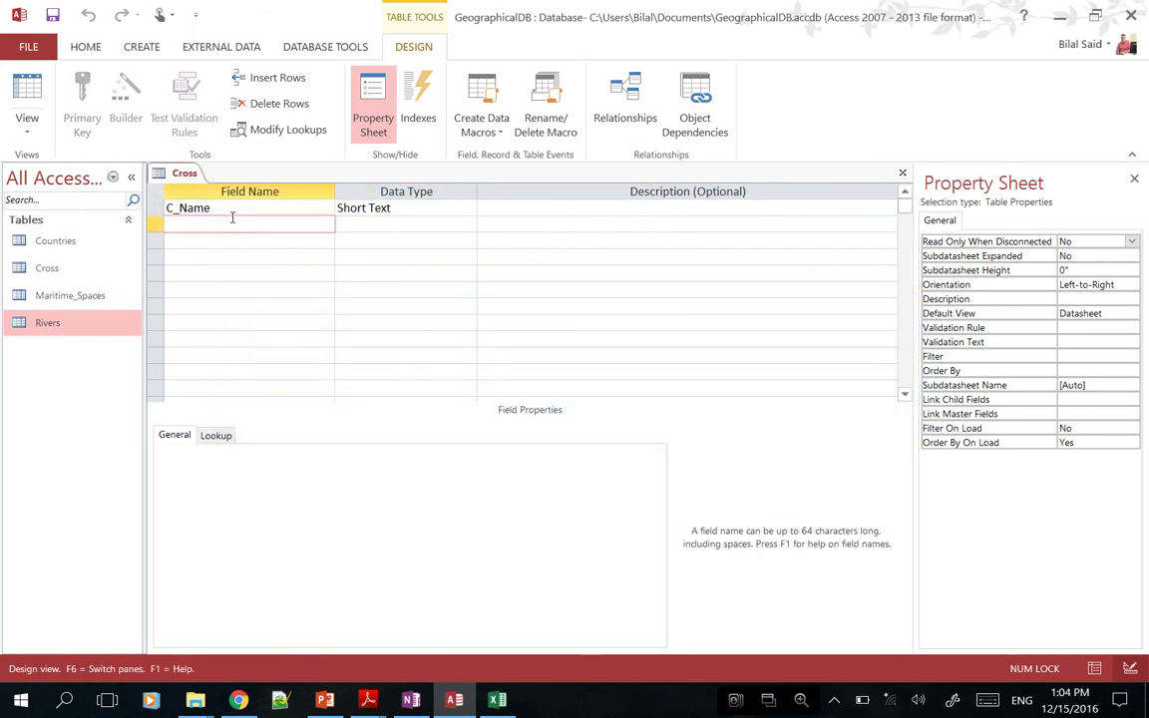
{"action": "left_click", "coordinate": [226, 208]}
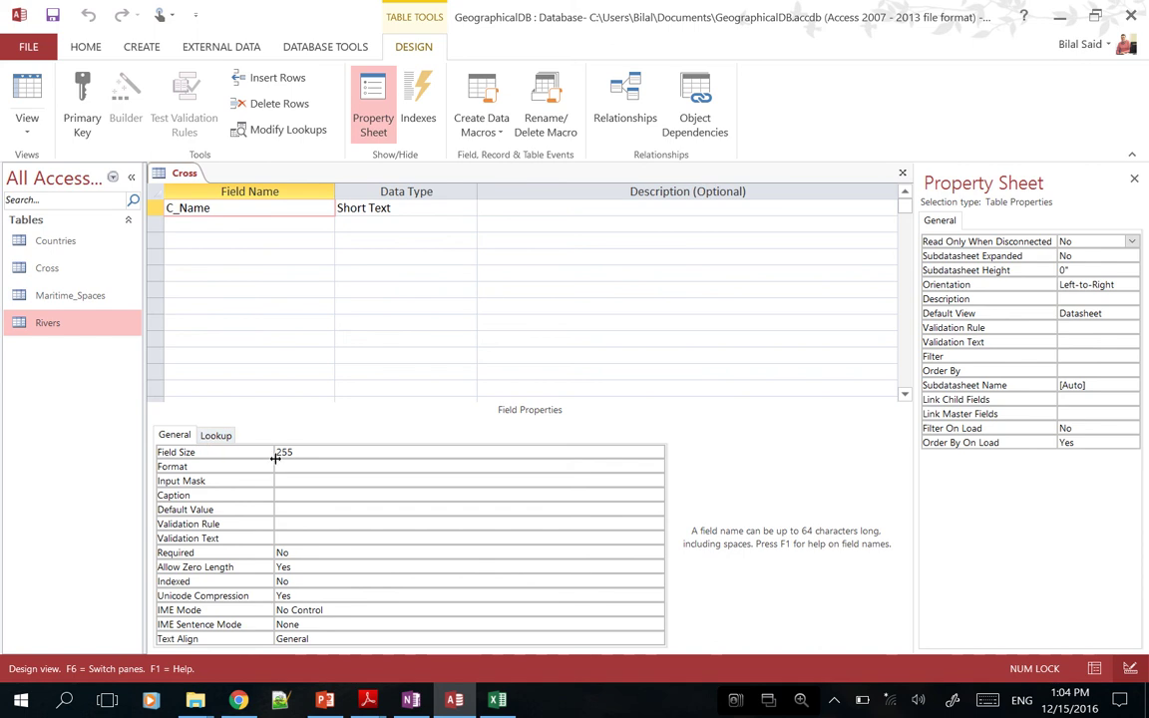
{"action": "left_click", "coordinate": [215, 436]}
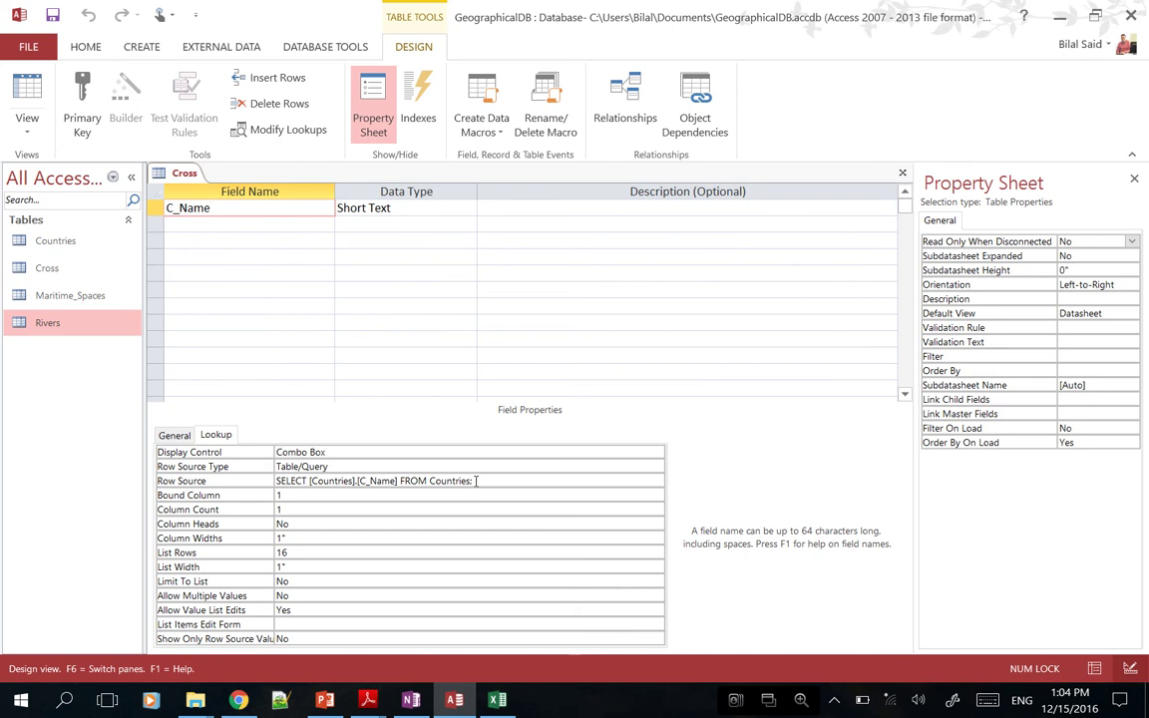
{"action": "left_click", "coordinate": [176, 437]}
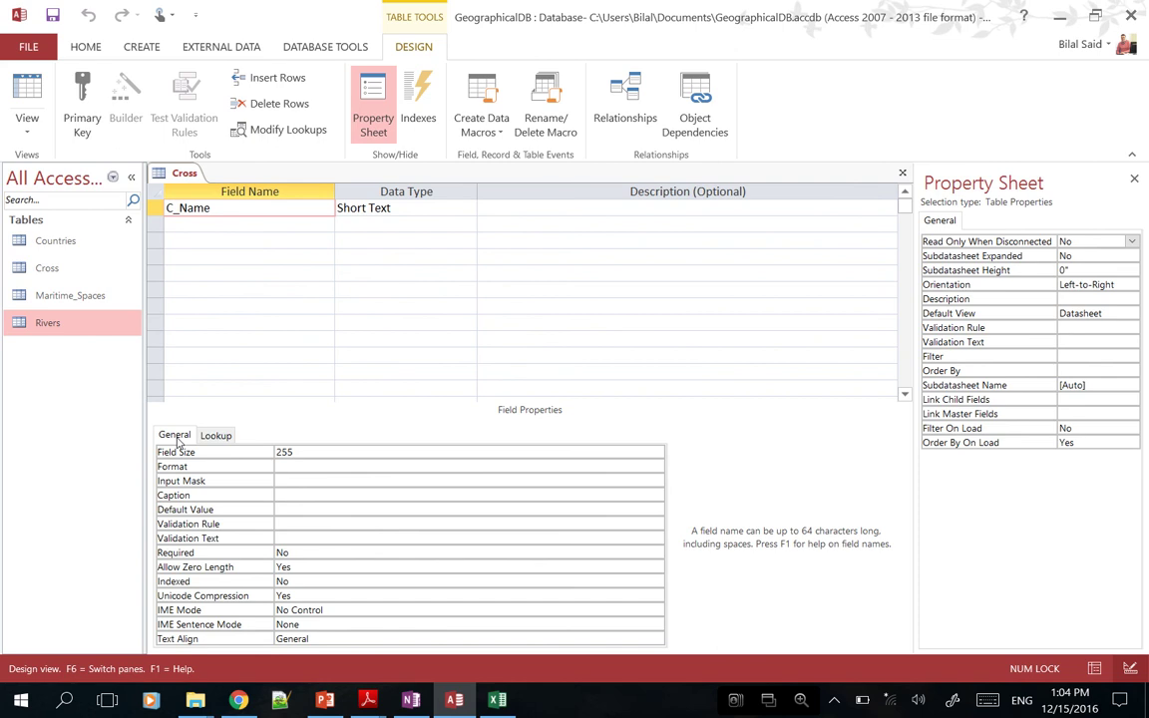
Set up a second lookup field in Cross that takes its values from the R_Name field of Rivers, without sorting
{"action": "left_click", "coordinate": [230, 231]}
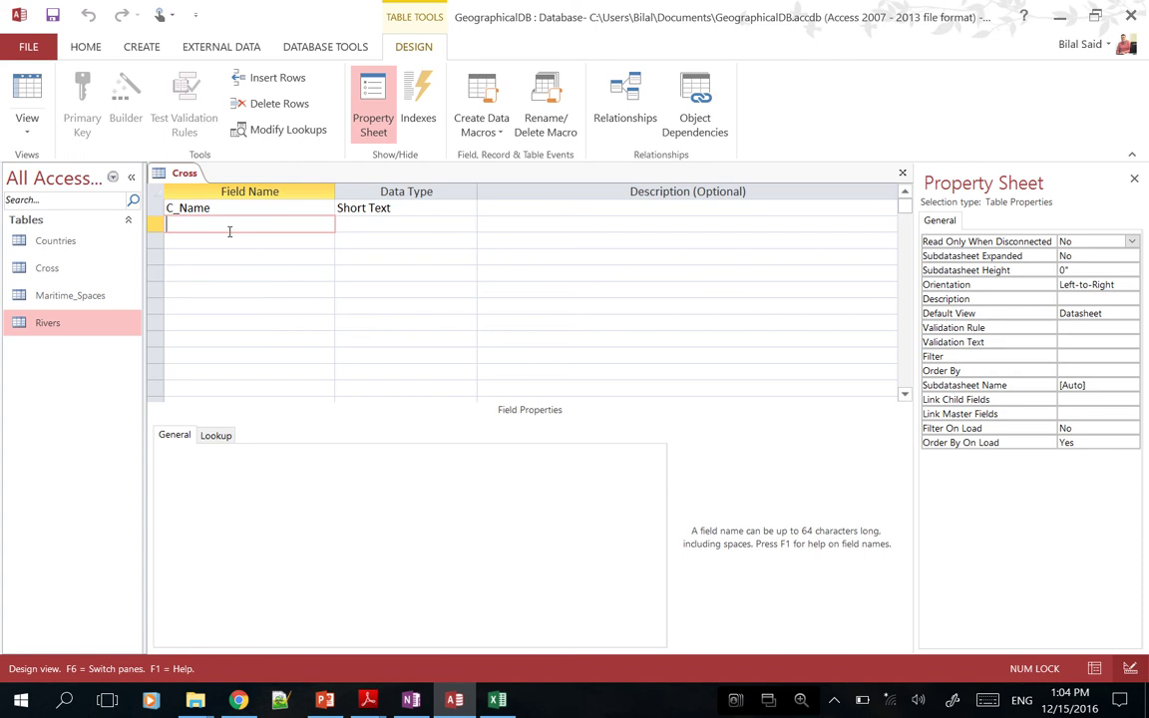
{"action": "left_click", "coordinate": [412, 221]}
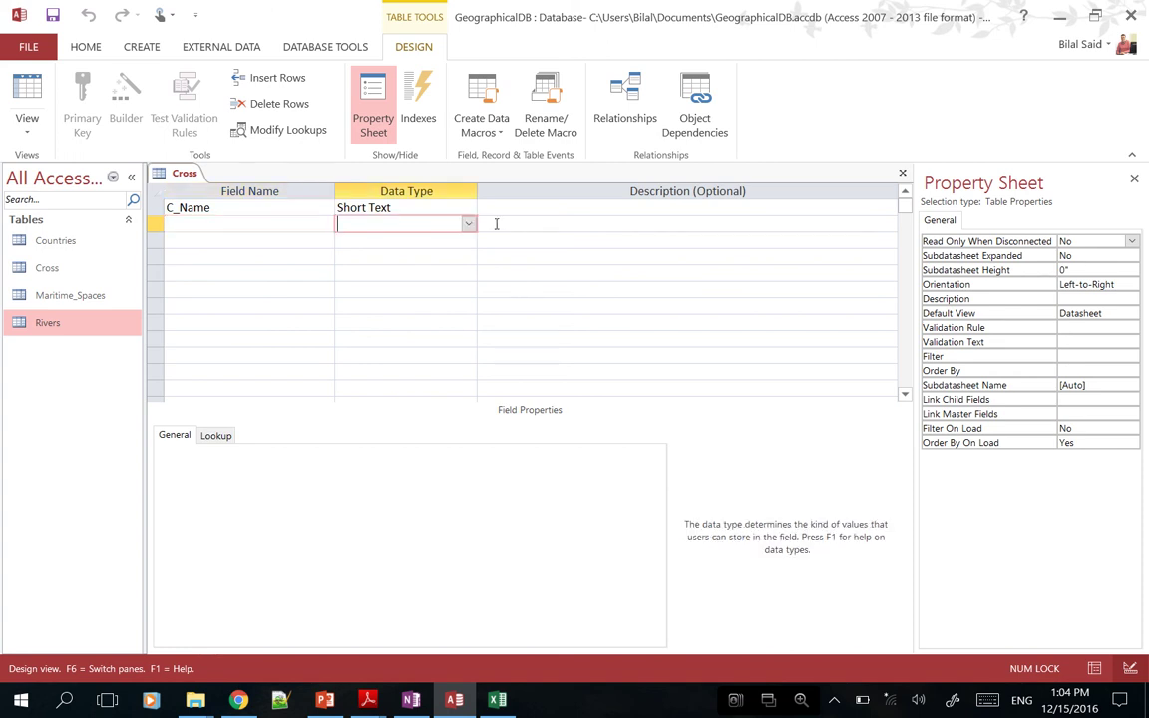
{"action": "left_click", "coordinate": [468, 225]}
{"action": "left_click", "coordinate": [403, 421]}
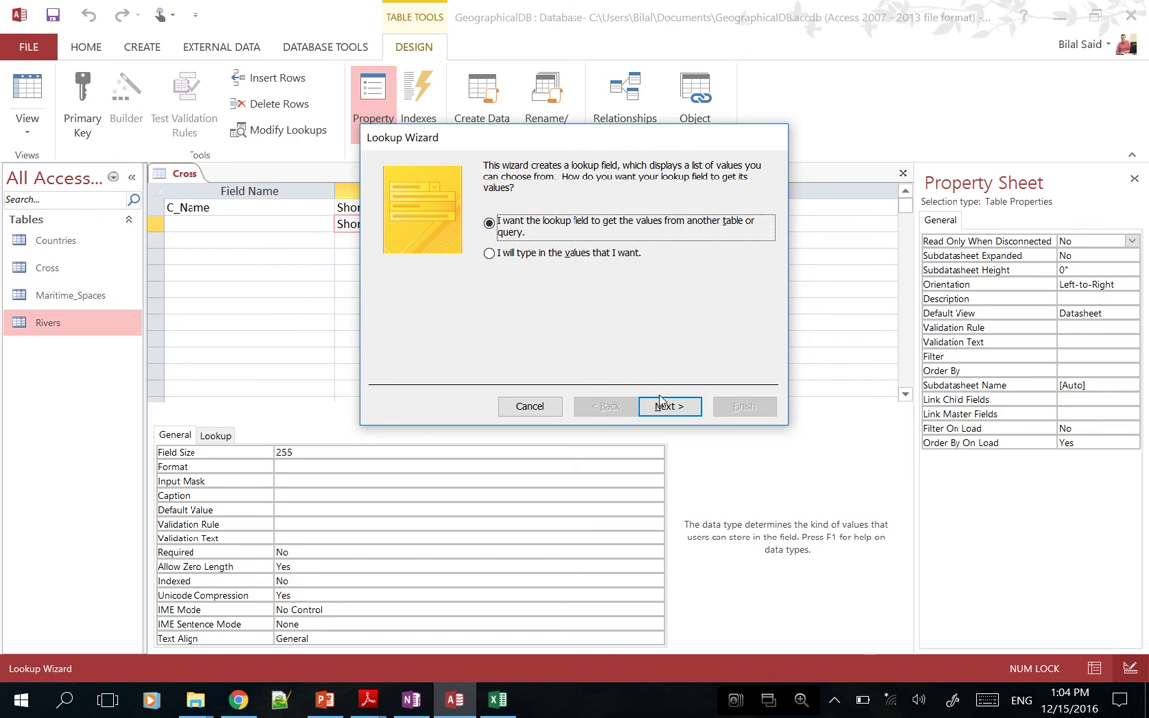
{"action": "left_click", "coordinate": [661, 403]}
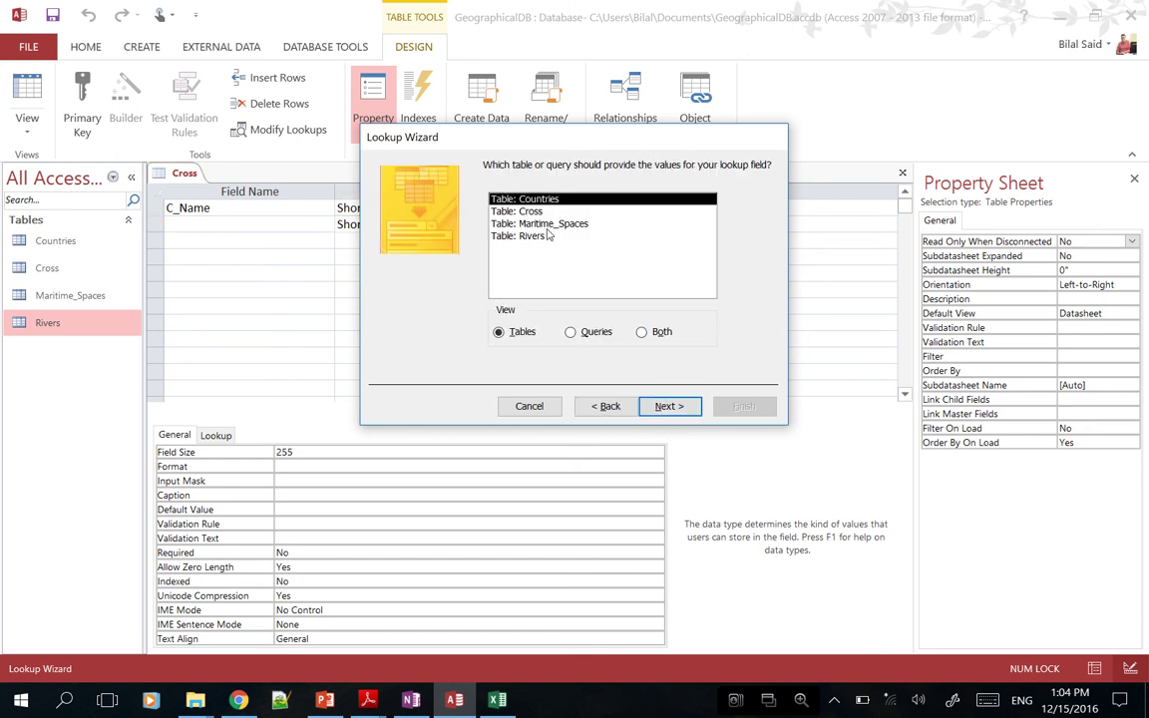
{"action": "left_click", "coordinate": [545, 236]}
{"action": "left_click", "coordinate": [666, 405]}
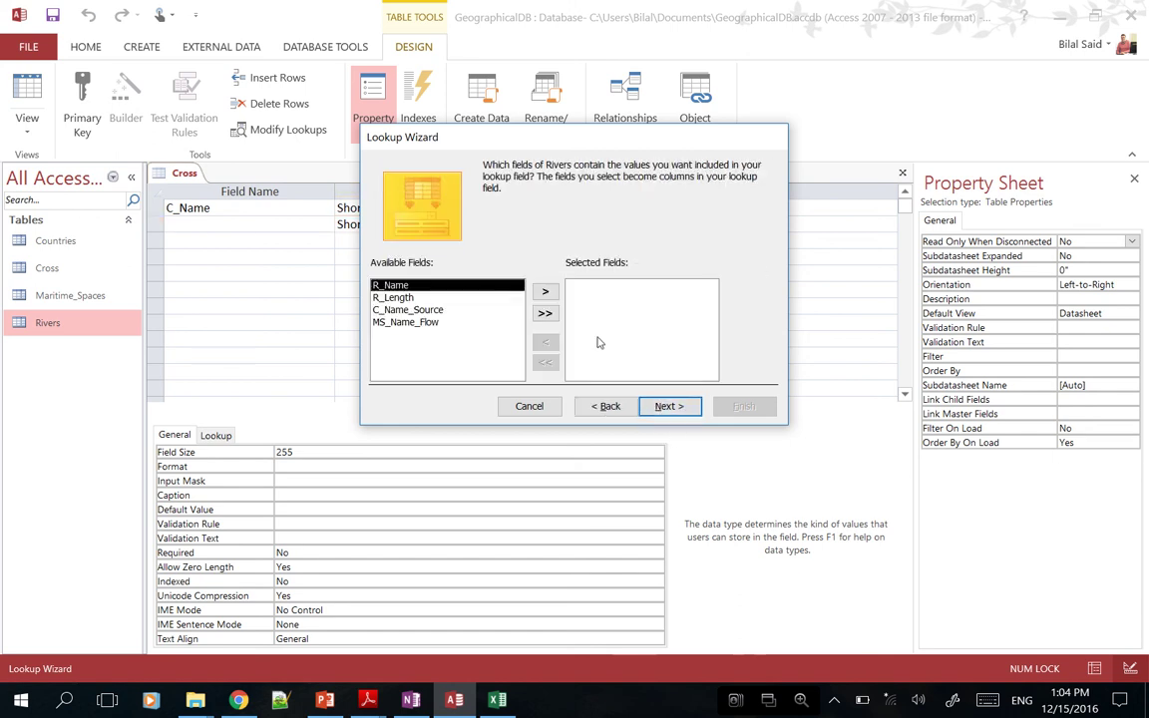
{"action": "left_click", "coordinate": [544, 291]}
{"action": "left_click", "coordinate": [668, 406]}
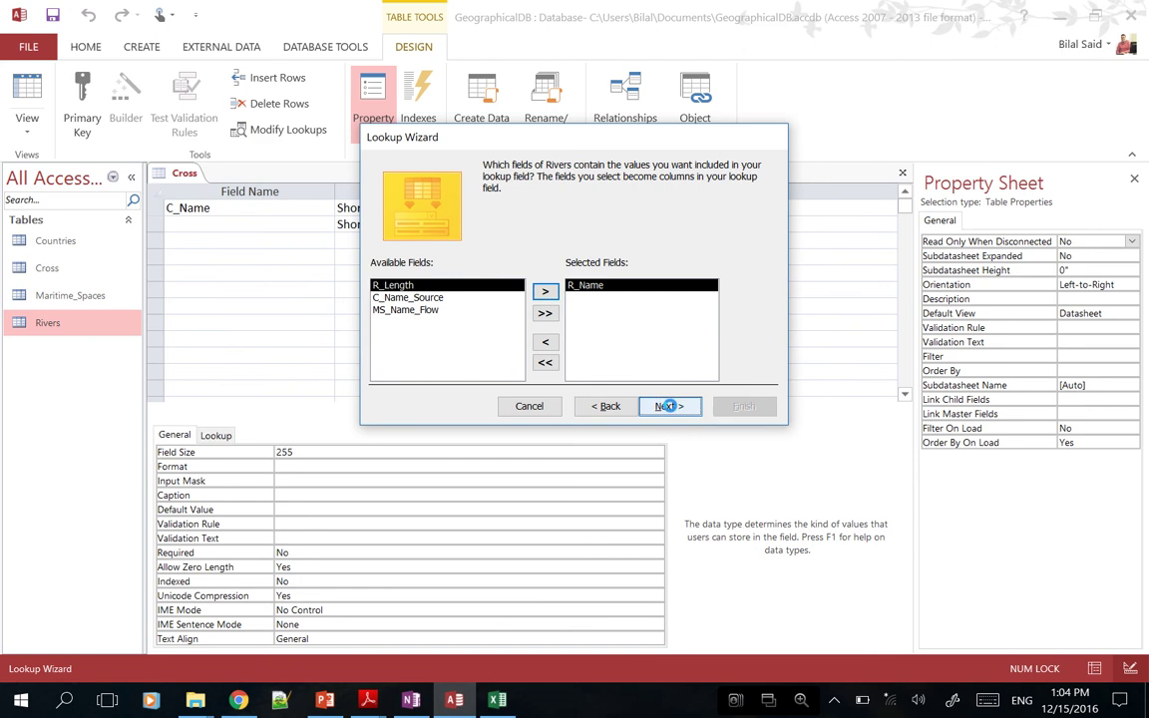
{"action": "left_click", "coordinate": [674, 406]}
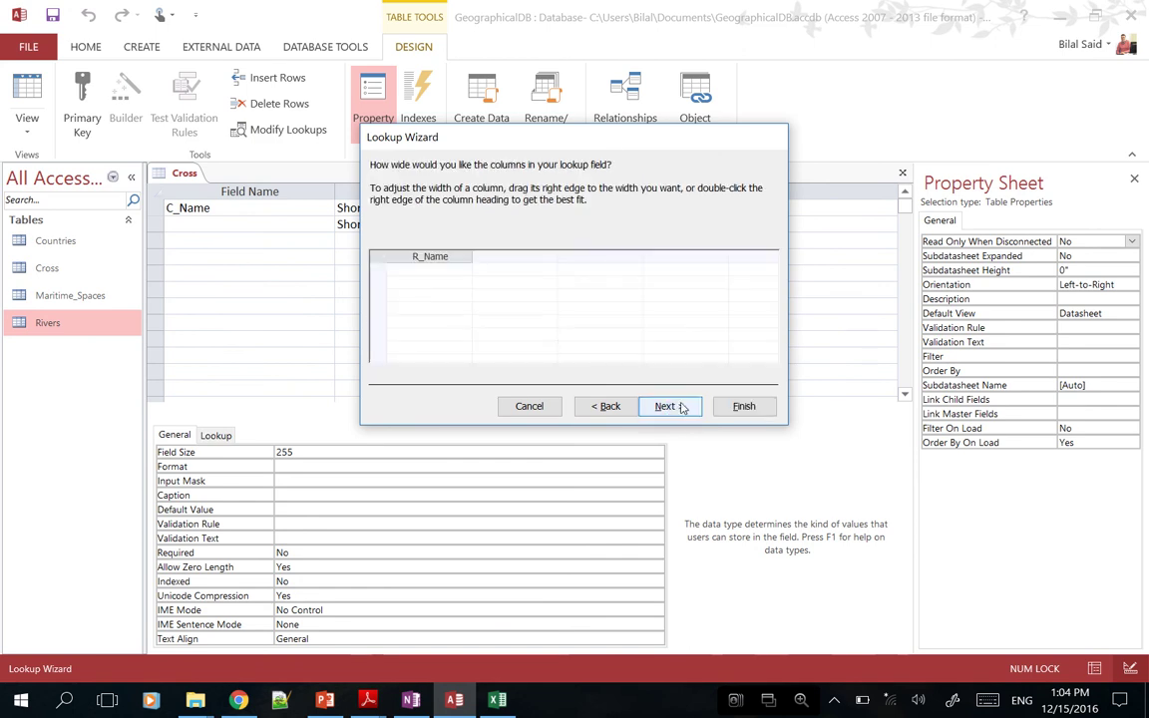
{"action": "left_click", "coordinate": [678, 407]}
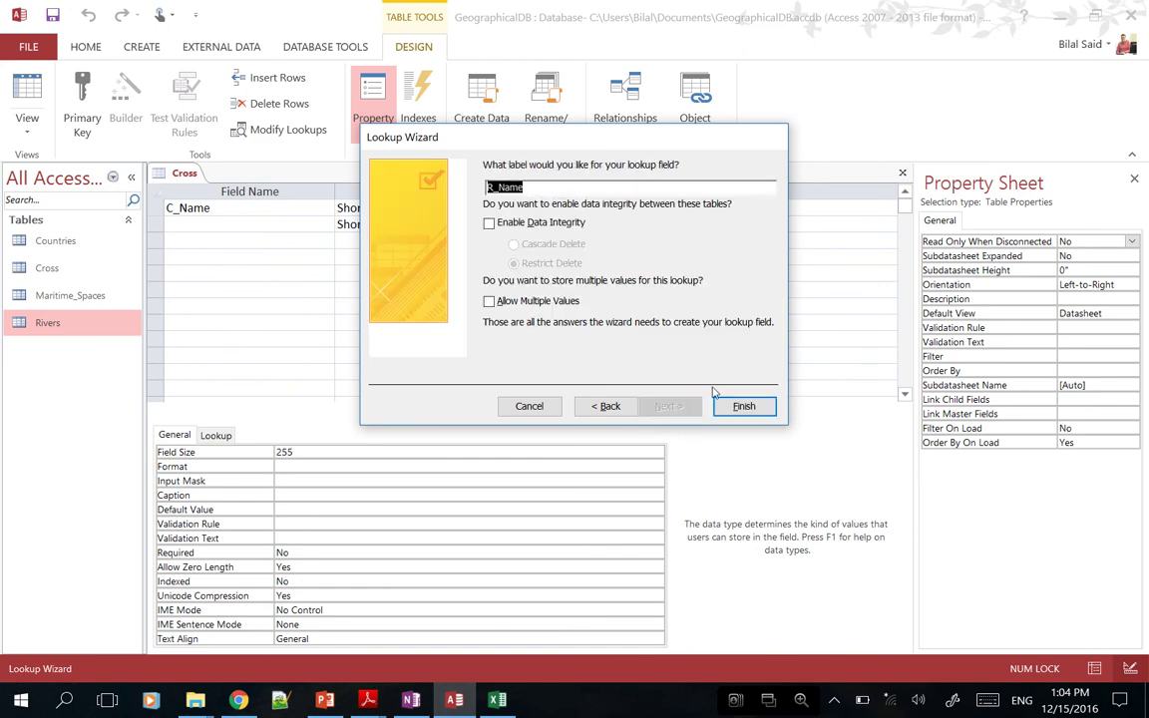
Keep the label R_Name, enable data integrity for the lookup, and save the Cross table over its earlier version
{"action": "left_click", "coordinate": [506, 188]}
{"action": "left_click", "coordinate": [529, 222]}
{"action": "left_click", "coordinate": [746, 407]}
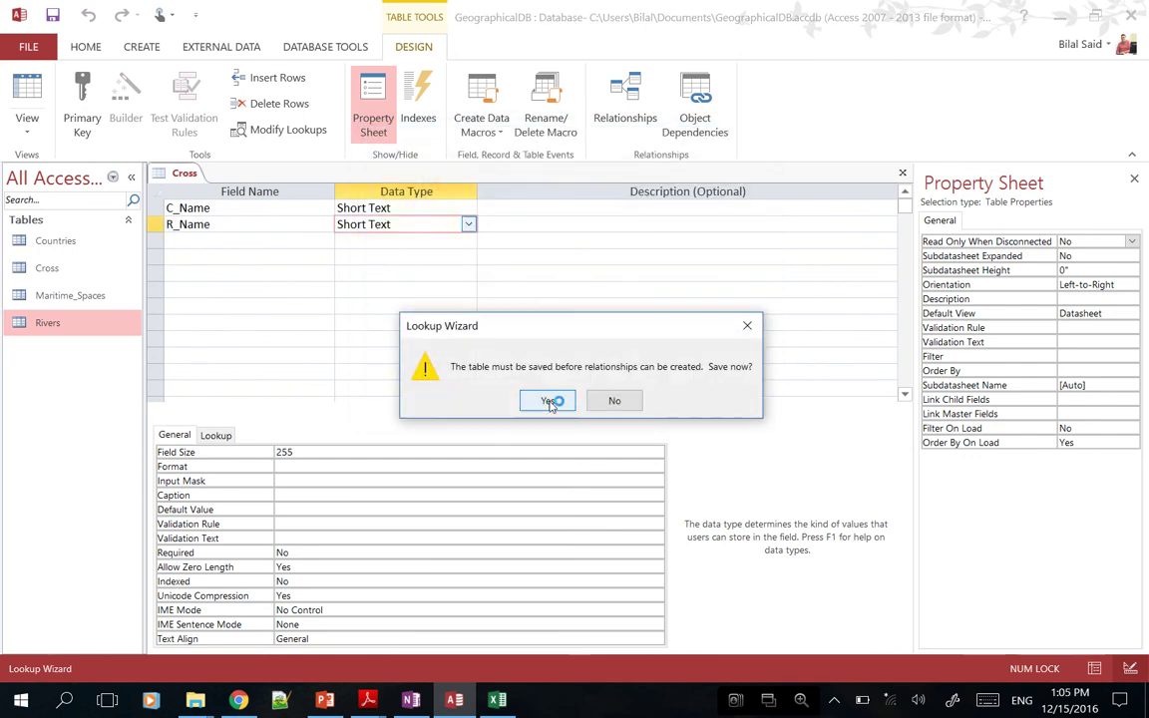
{"action": "left_click", "coordinate": [550, 402]}
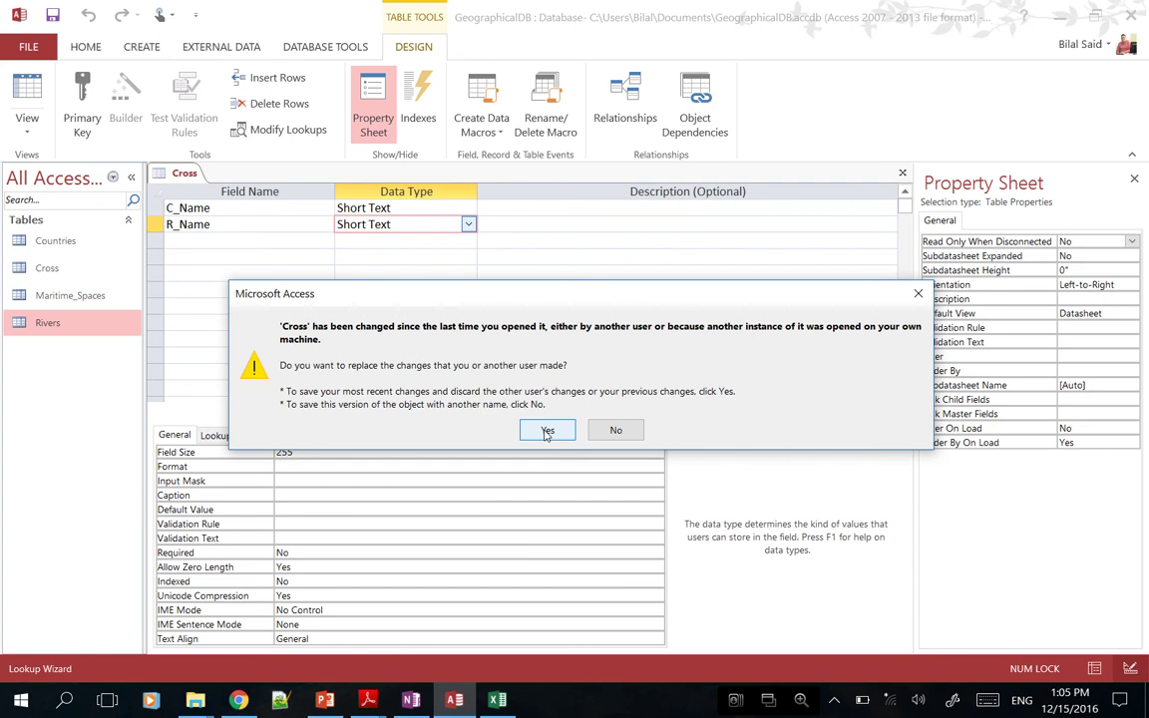
{"action": "left_click", "coordinate": [547, 431]}
Add a distance field with the Number data type to Cross and save the table over its earlier version
{"action": "left_click", "coordinate": [283, 240]}
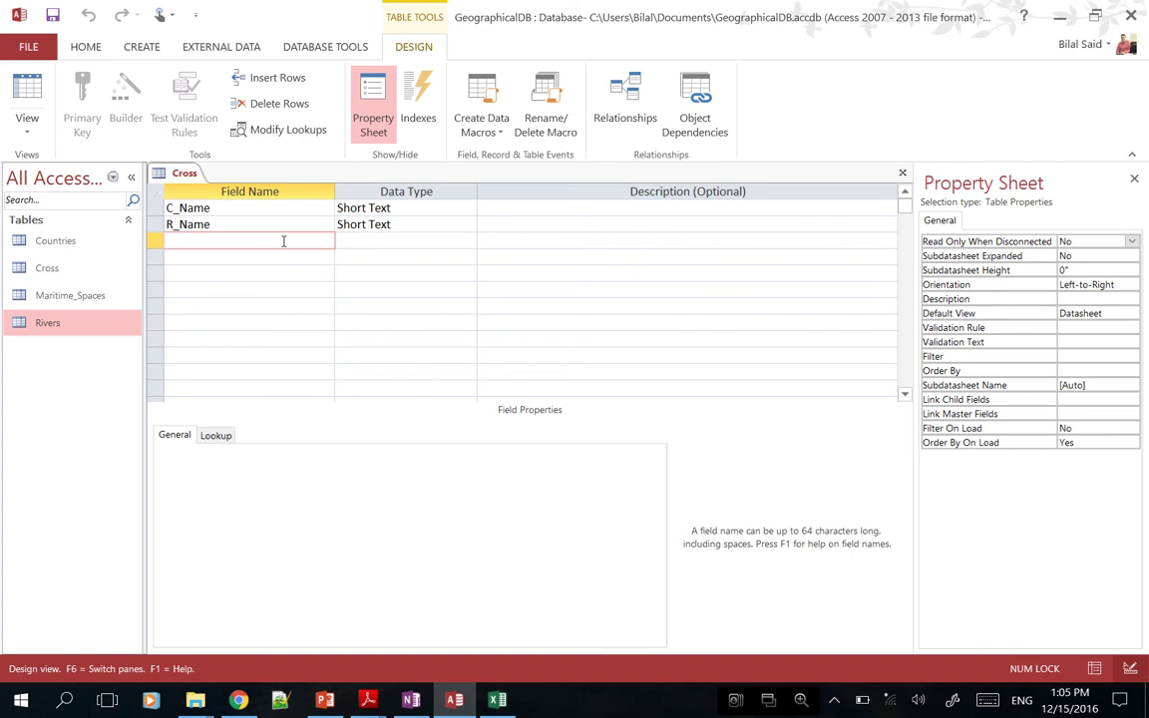
{"action": "type", "text": "distance"}
{"action": "key", "text": "Tab"}
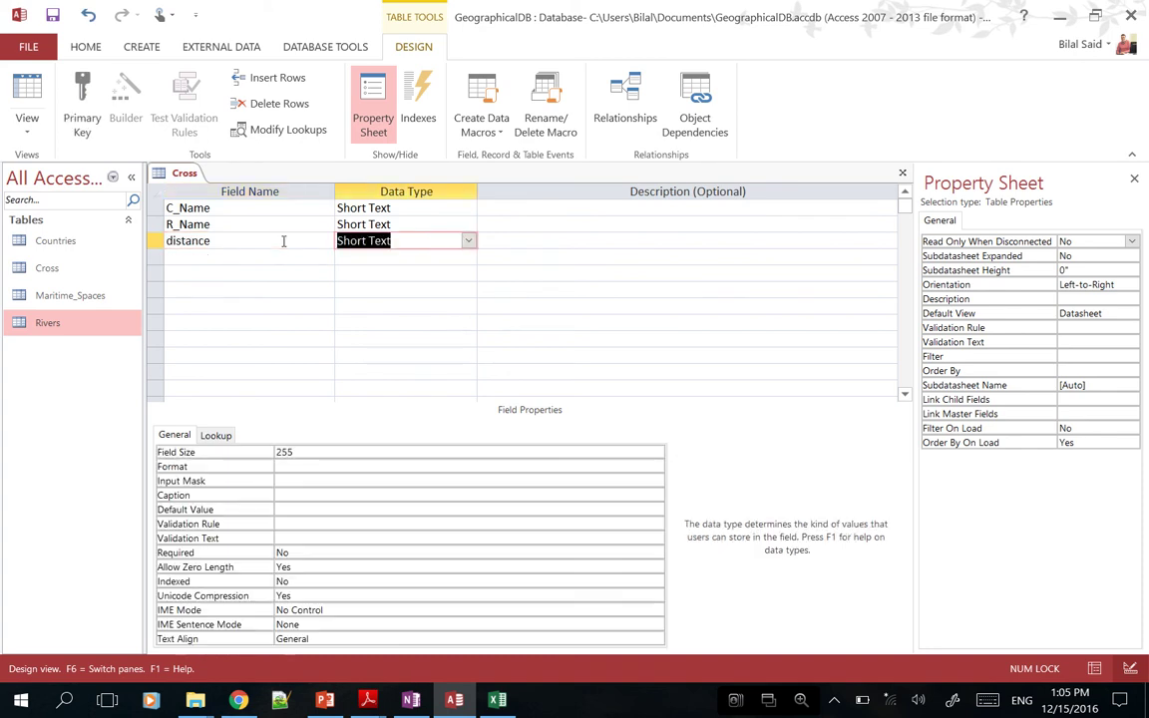
{"action": "type", "text": "number"}
{"action": "key", "text": "Tab"}
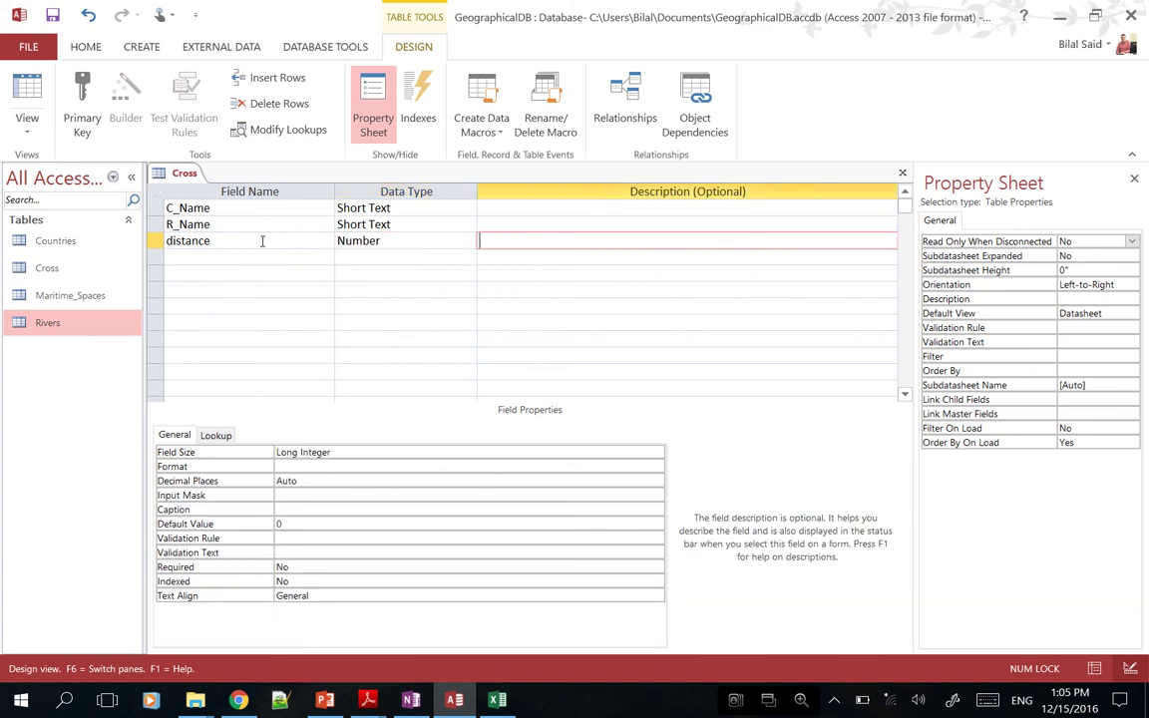
{"action": "left_click", "coordinate": [262, 240]}
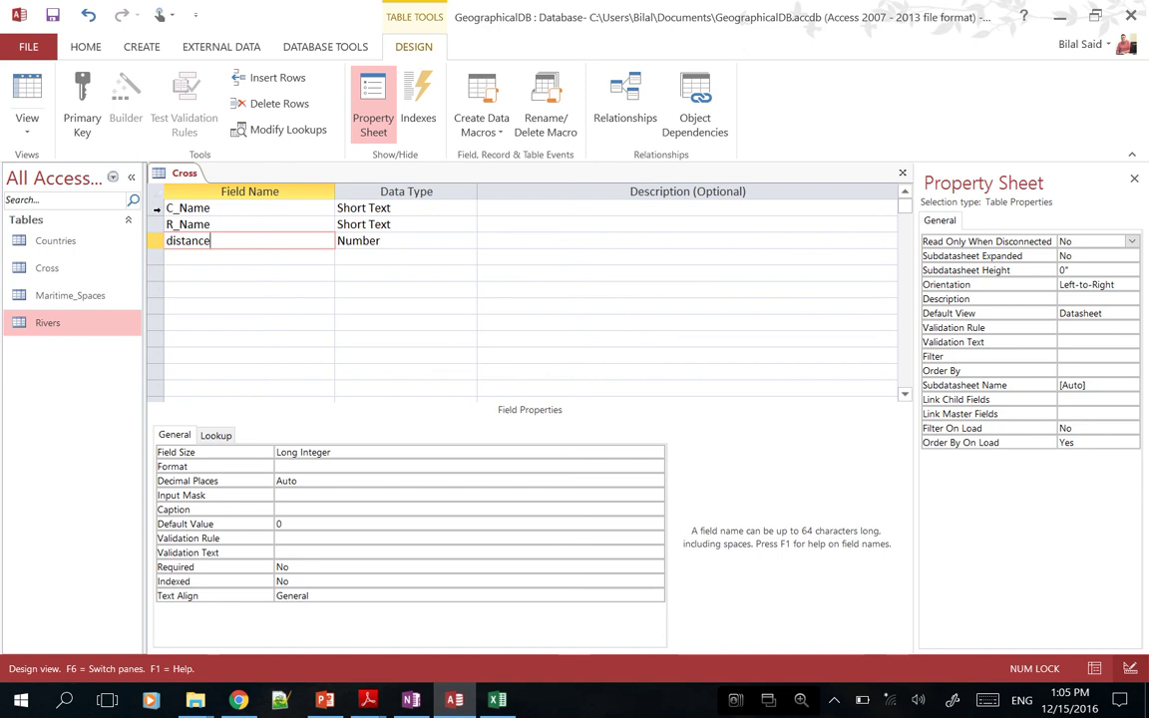
{"action": "key", "text": "ctrl+s"}
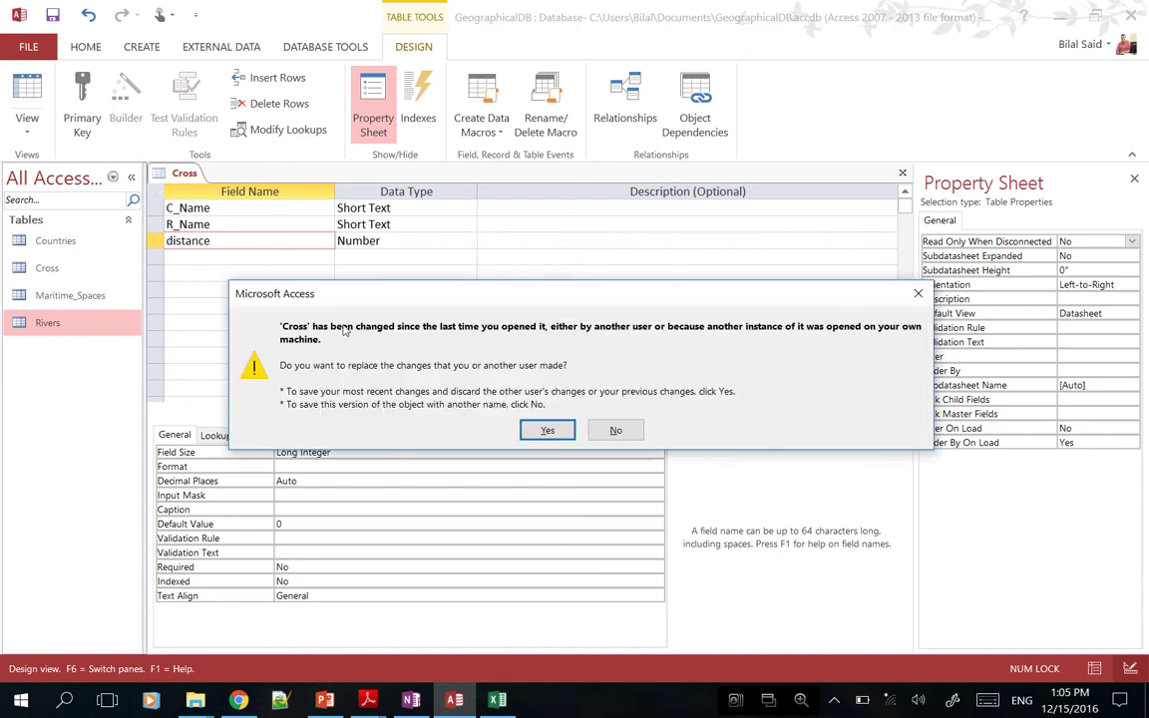
{"action": "left_click", "coordinate": [547, 431]}
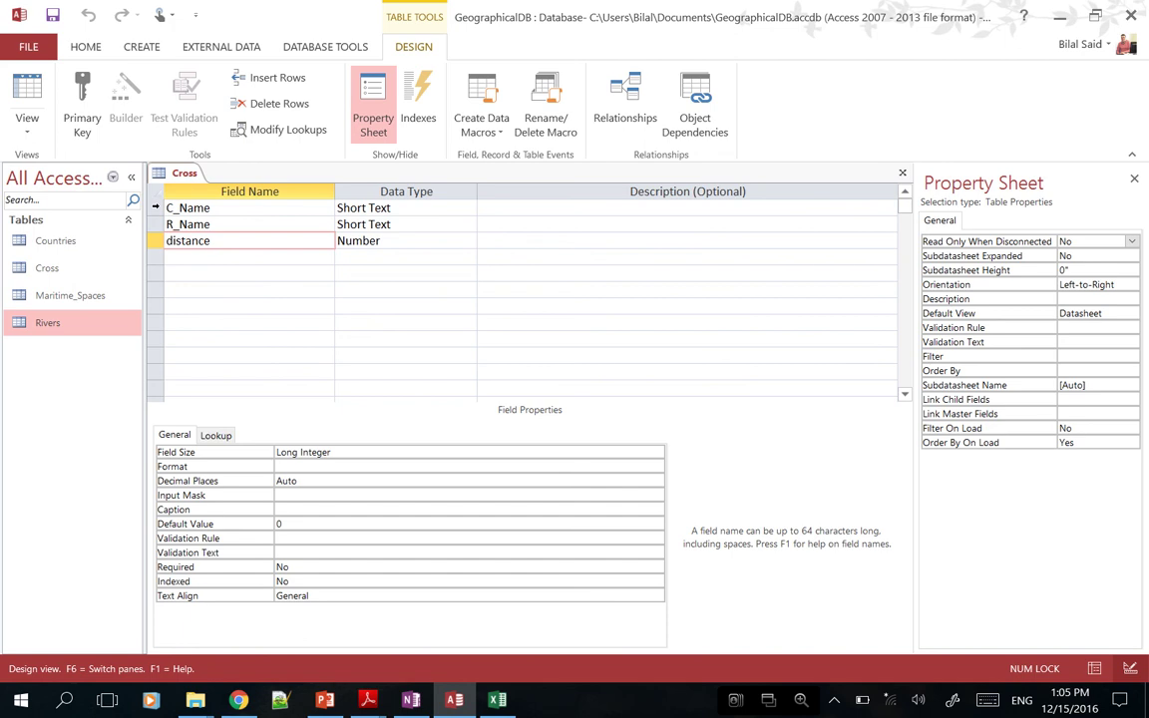
Set C_Name and R_Name together as the composite primary key of Cross, and close the table
{"action": "left_click", "coordinate": [156, 208]}
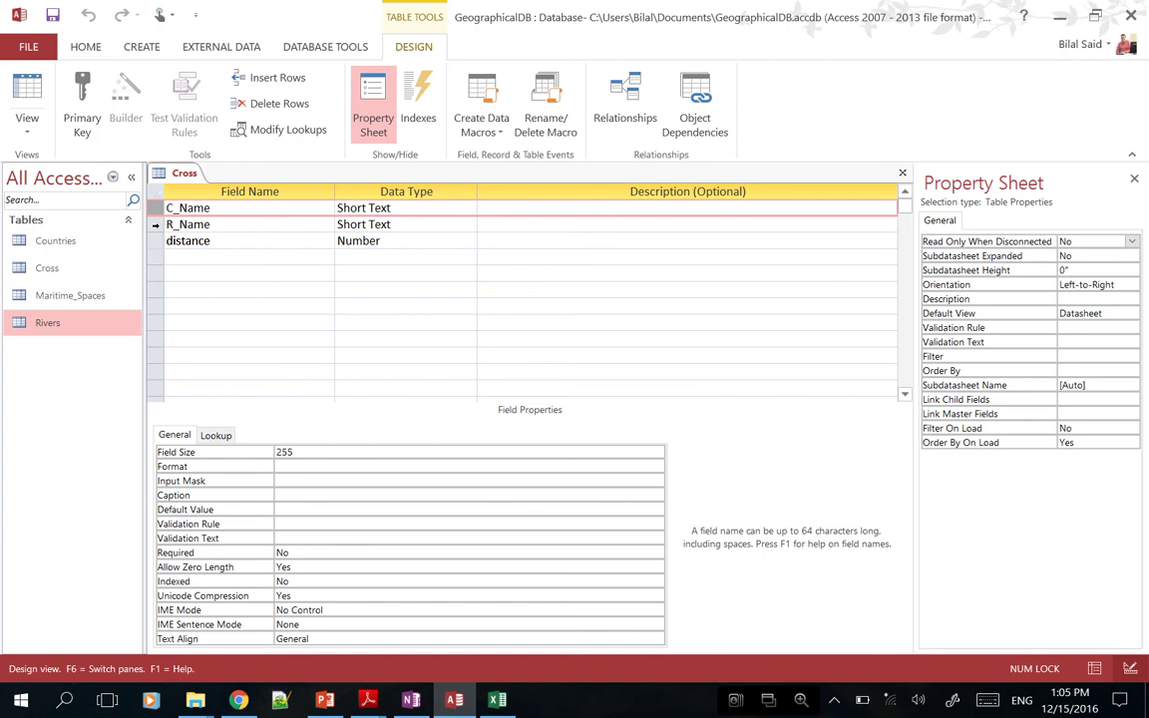
{"action": "left_click", "coordinate": [156, 224]}
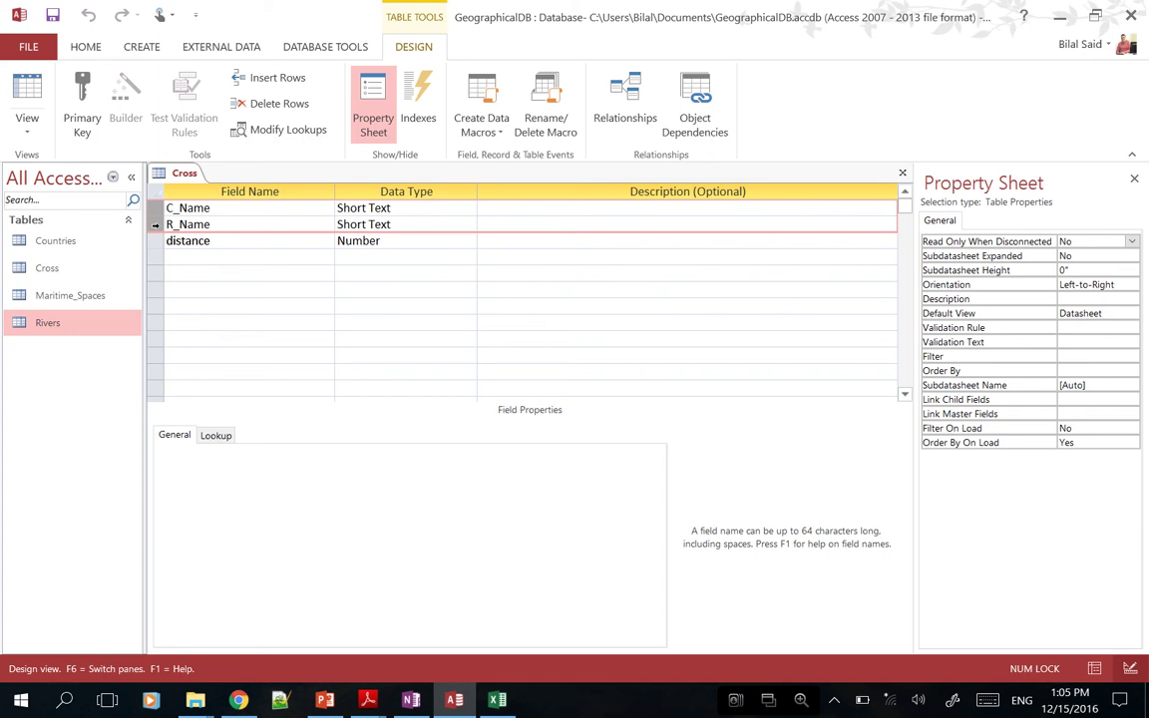
{"action": "right_click", "coordinate": [156, 224]}
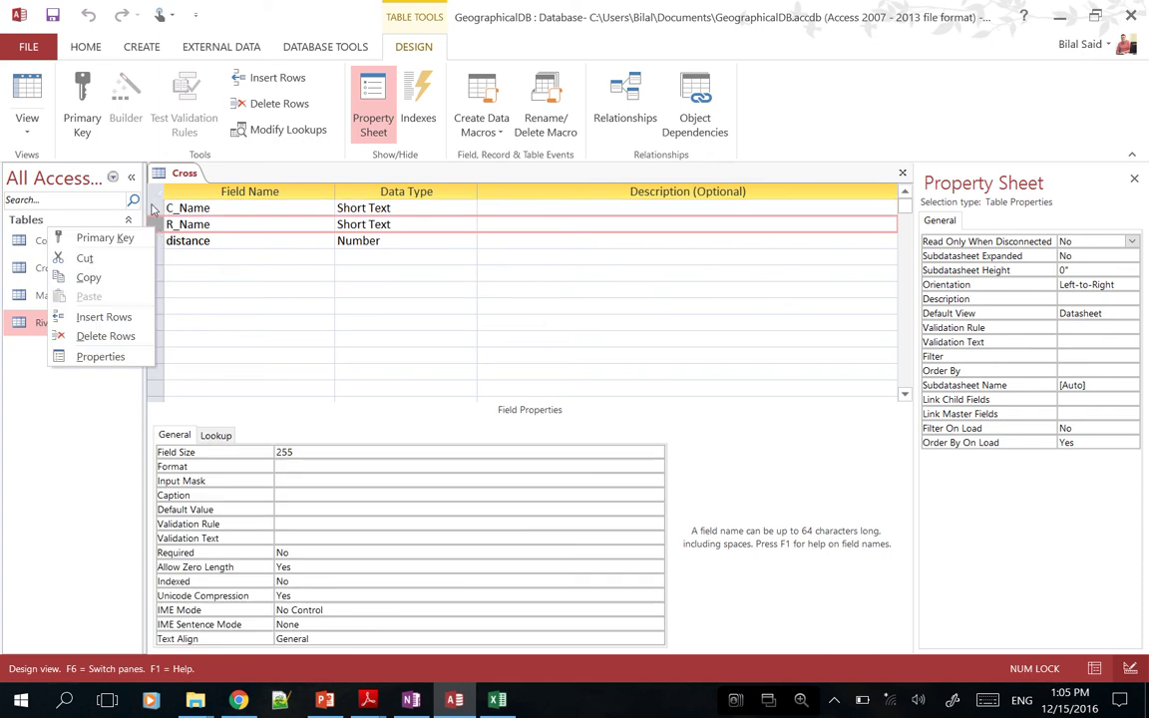
{"action": "left_click", "coordinate": [152, 210]}
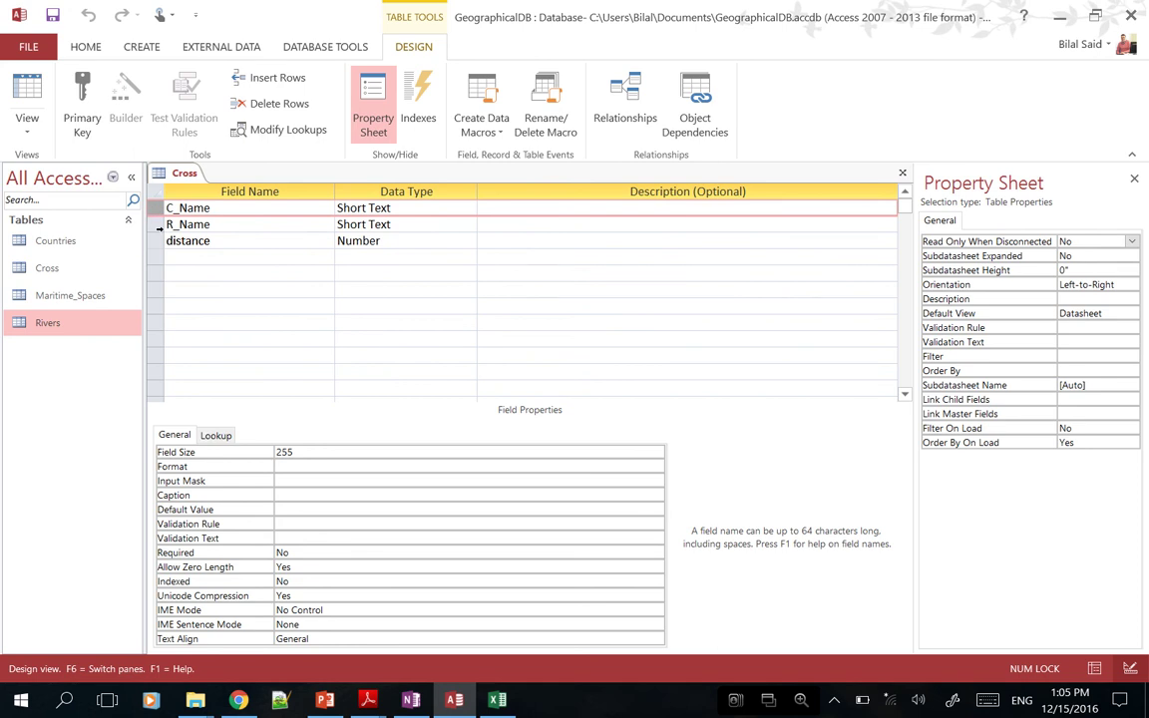
{"action": "left_click", "coordinate": [158, 228], "text": "shift"}
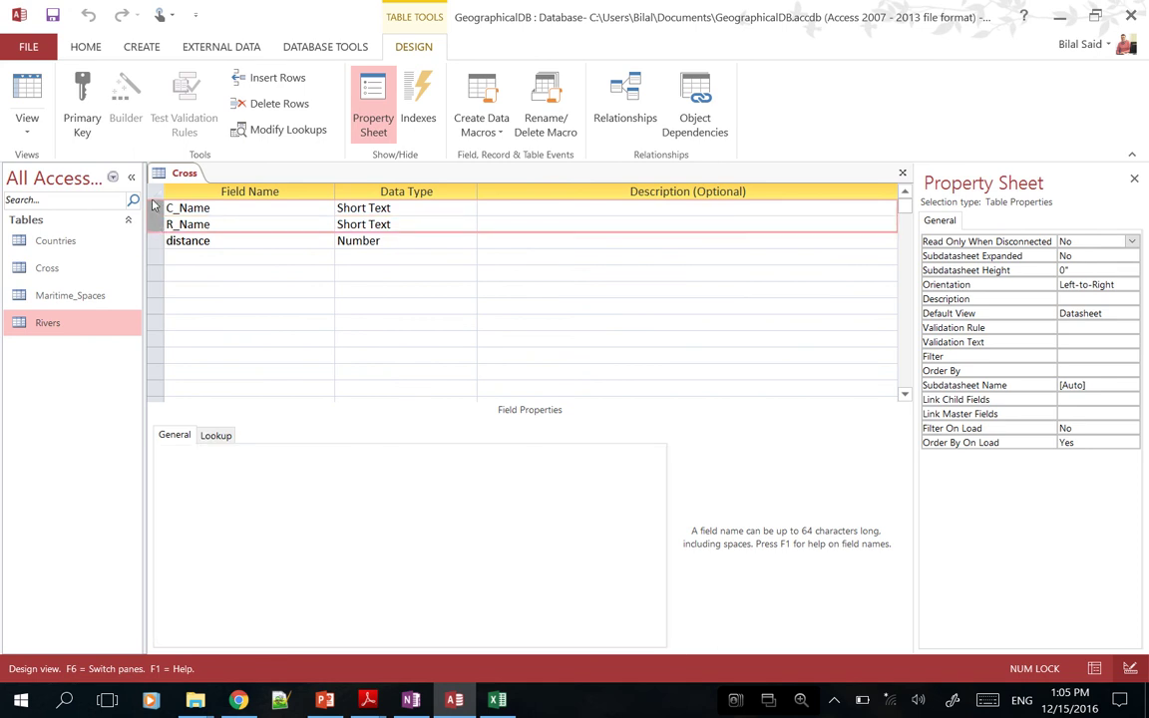
{"action": "right_click", "coordinate": [155, 207]}
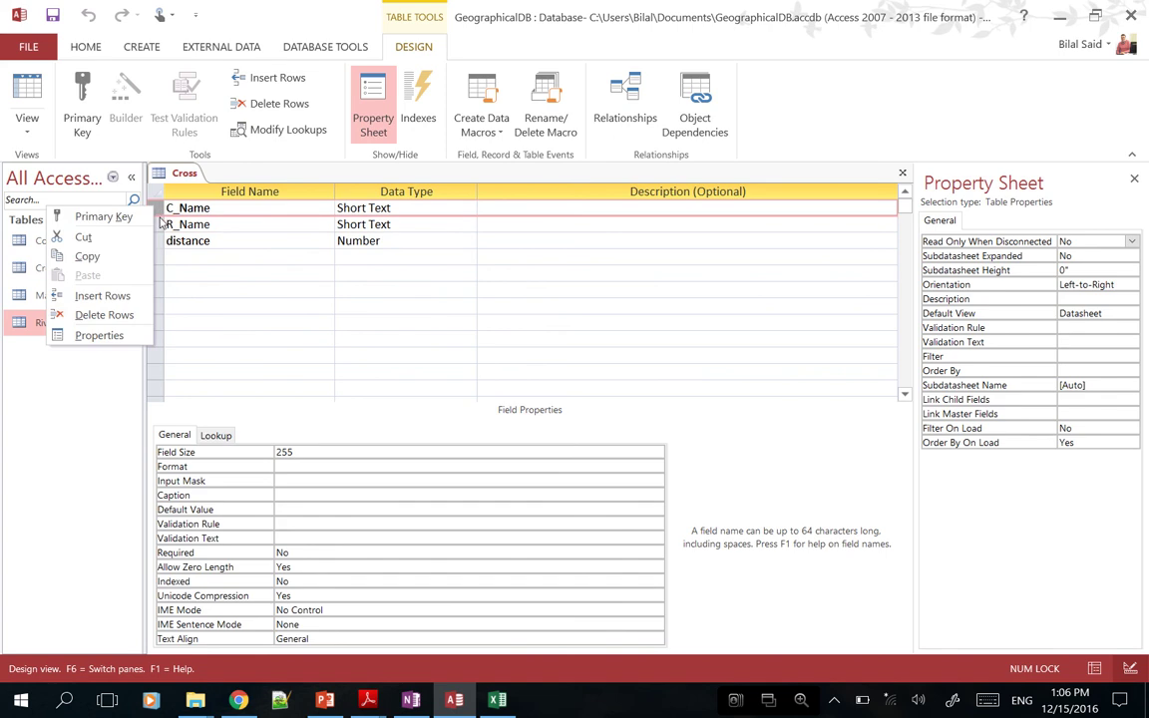
{"action": "left_click", "coordinate": [158, 223], "text": "shift"}
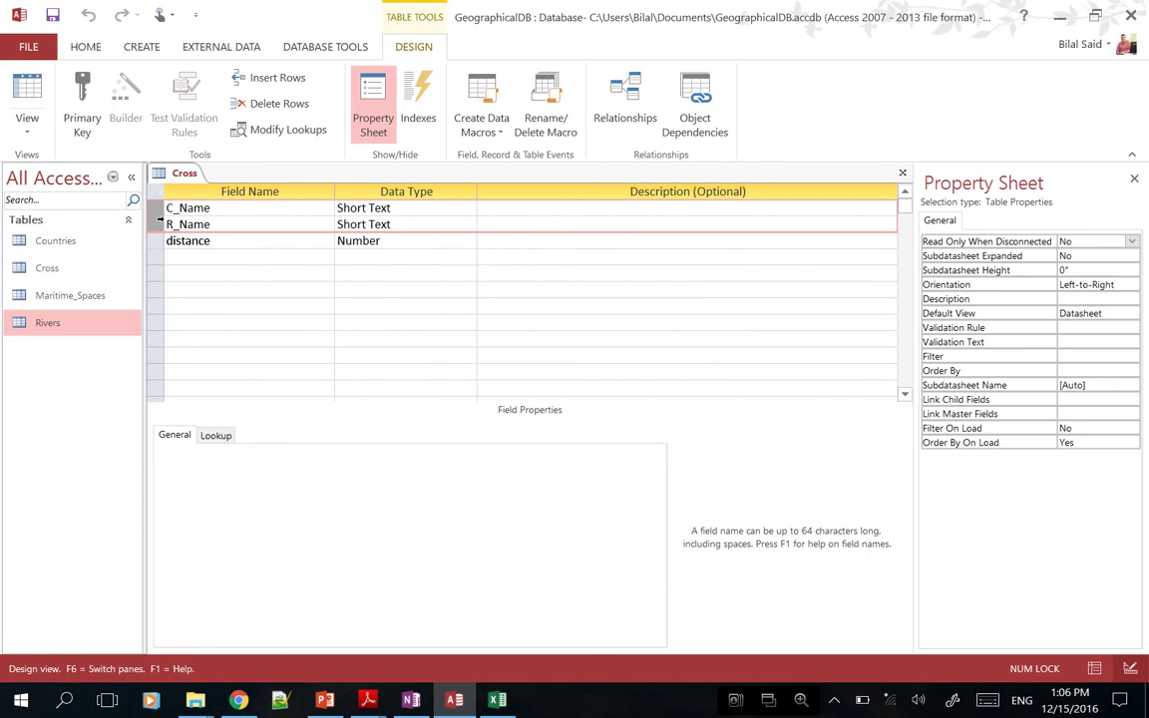
{"action": "right_click", "coordinate": [158, 221]}
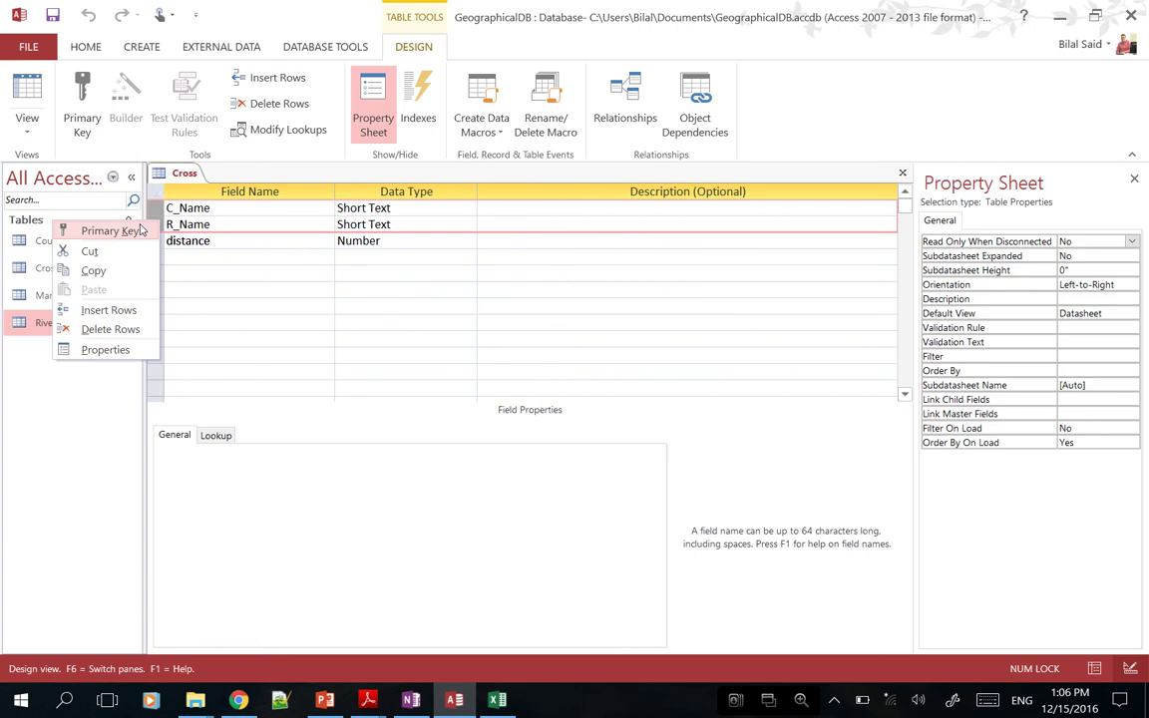
{"action": "left_click", "coordinate": [139, 228]}
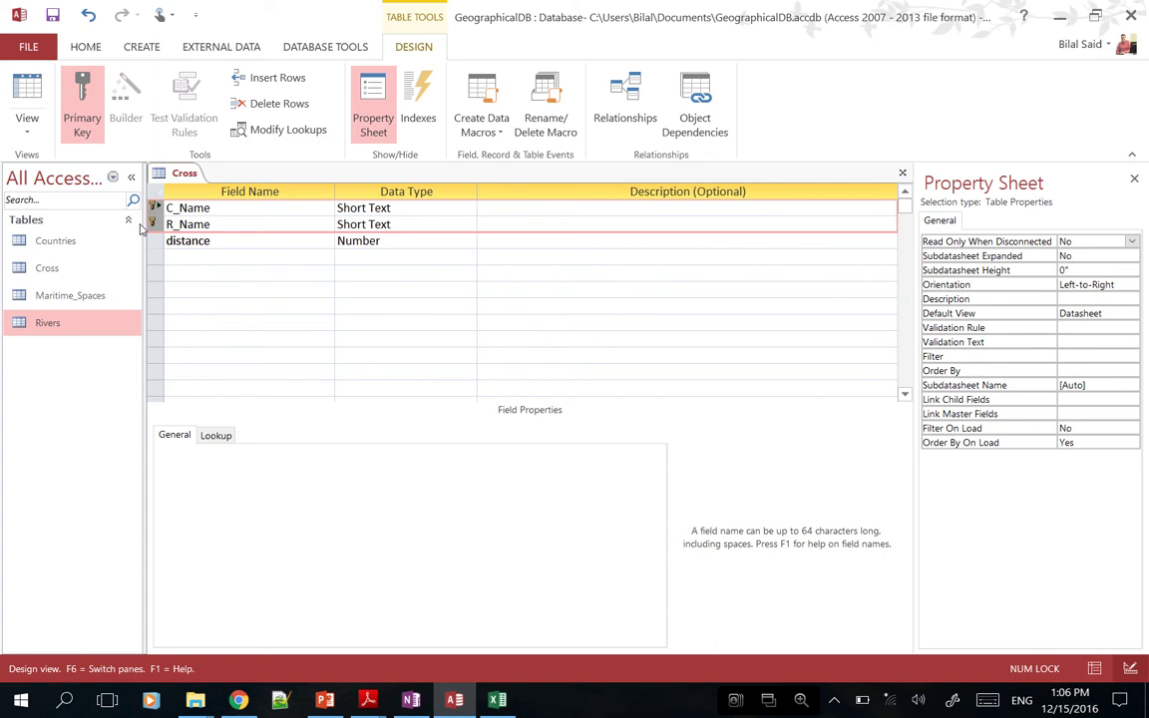
{"action": "left_click", "coordinate": [205, 241]}
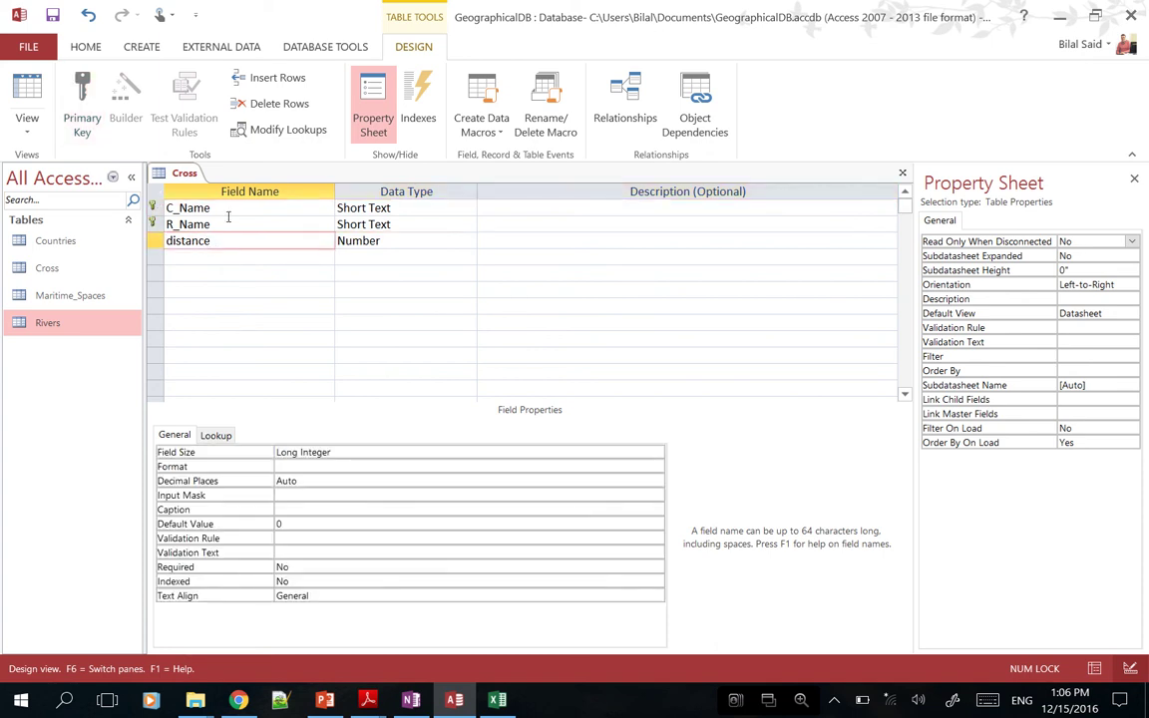
{"action": "left_click", "coordinate": [198, 207]}
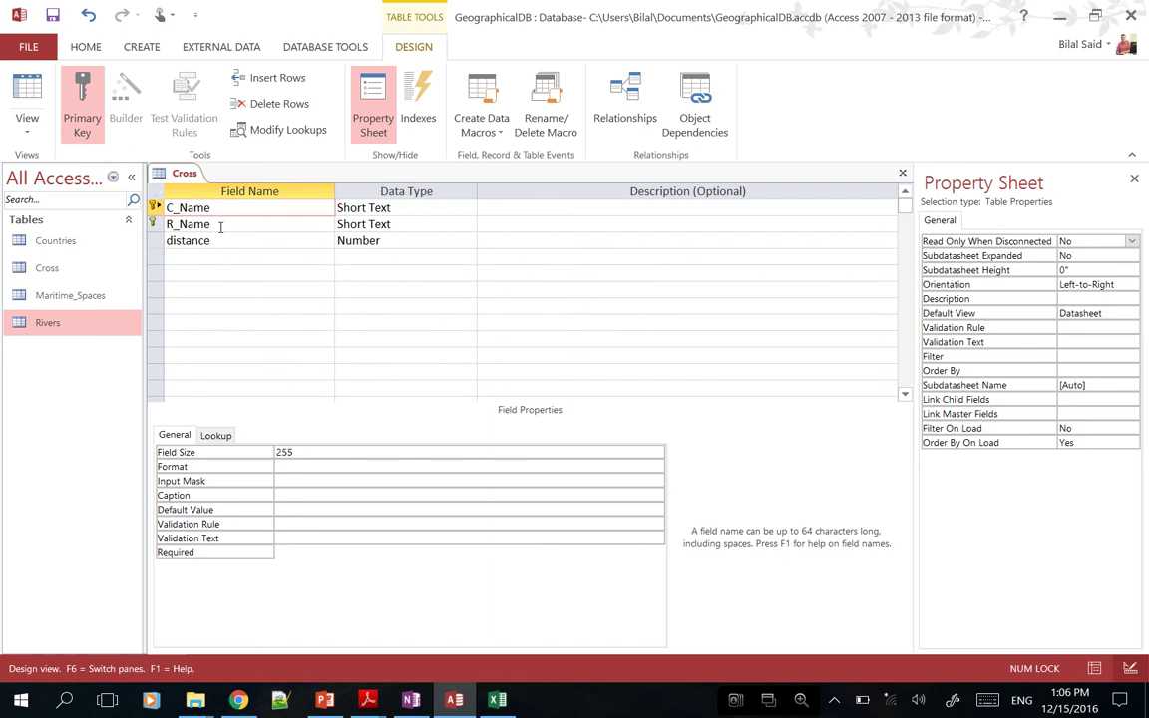
{"action": "key", "text": "ctrl+w"}
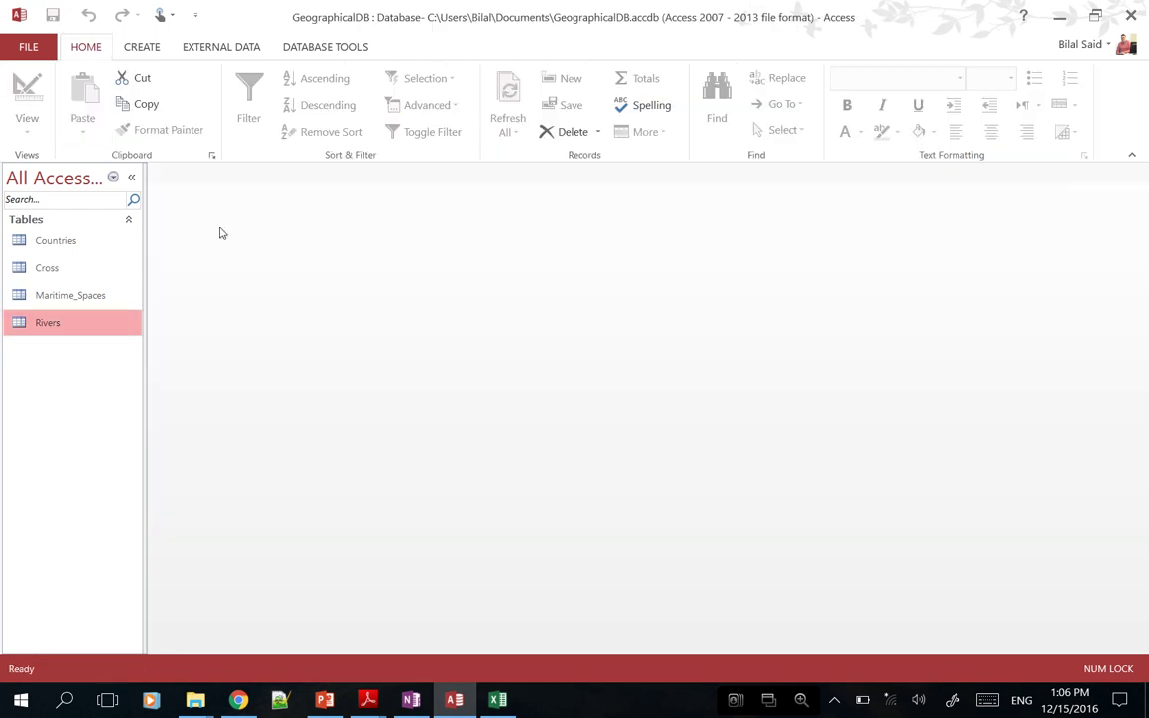
Open the Rivers table and bring up the Rivers sheet of GeoData.xlsx in Excel beside it
{"action": "double_click", "coordinate": [56, 329]}
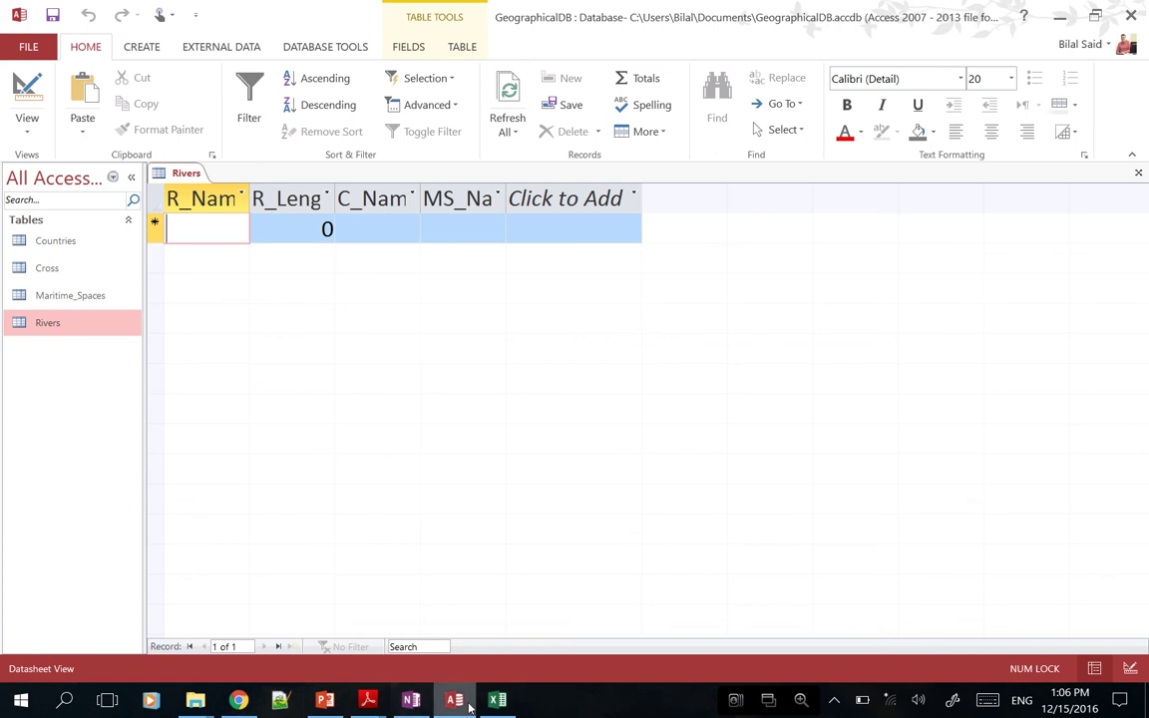
{"action": "left_click", "coordinate": [513, 709]}
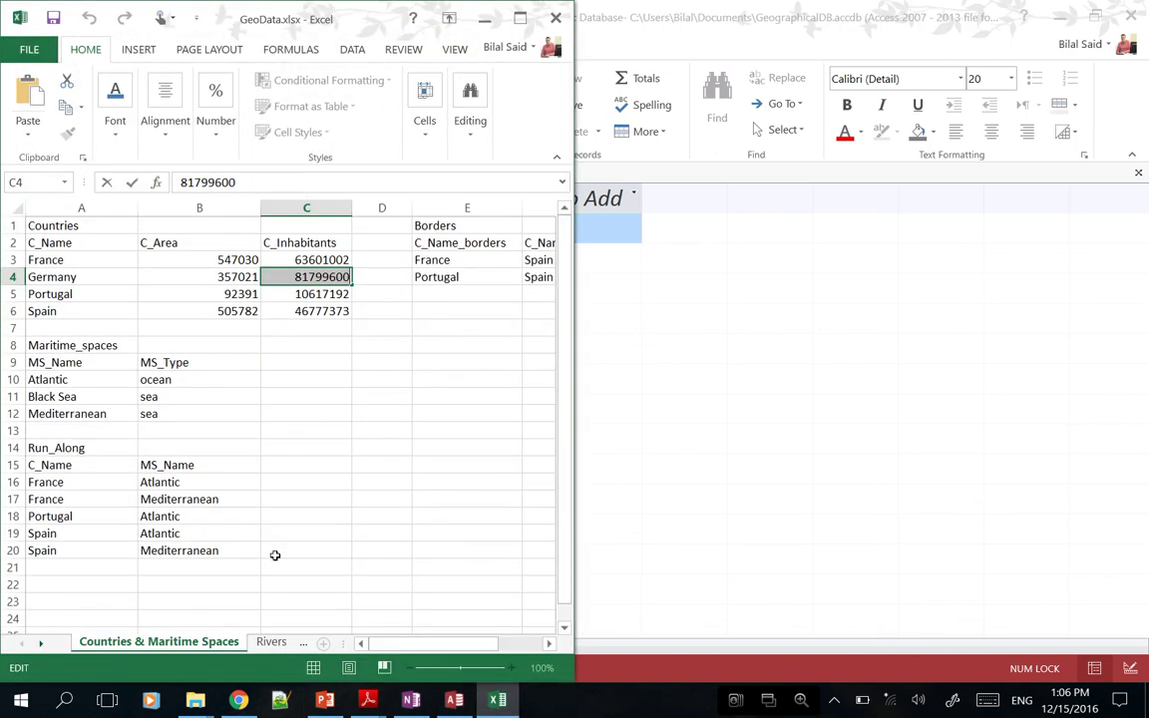
{"action": "left_click", "coordinate": [270, 641]}
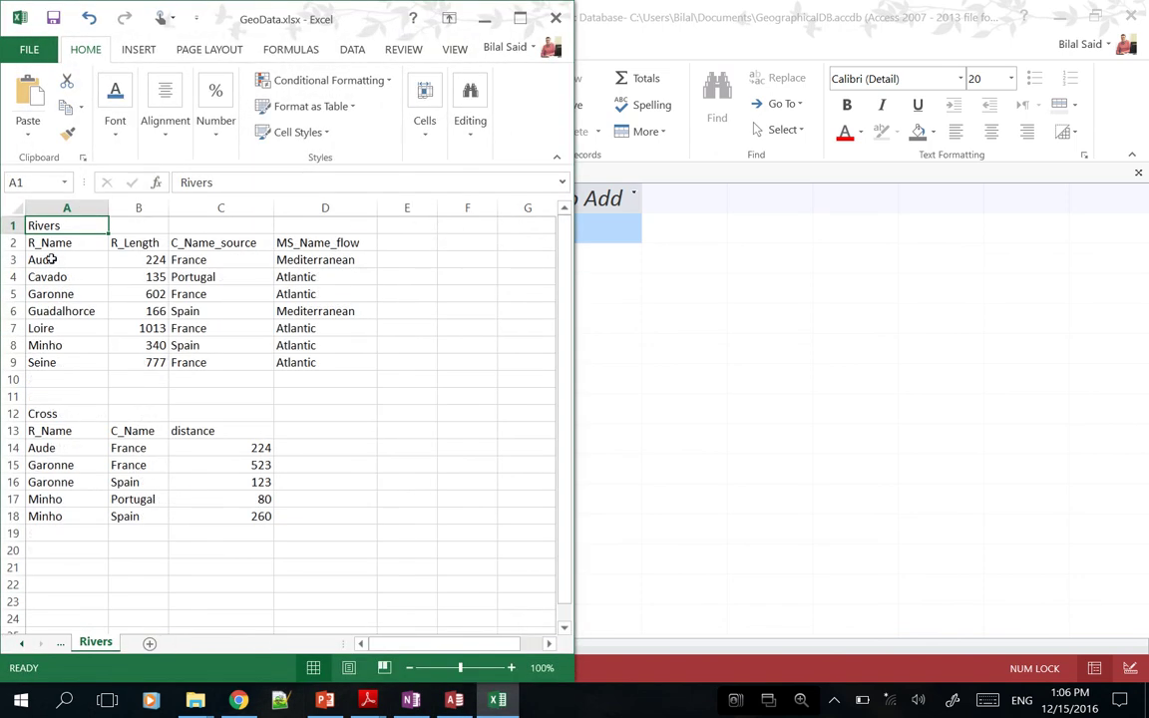
{"action": "left_click", "coordinate": [50, 259]}
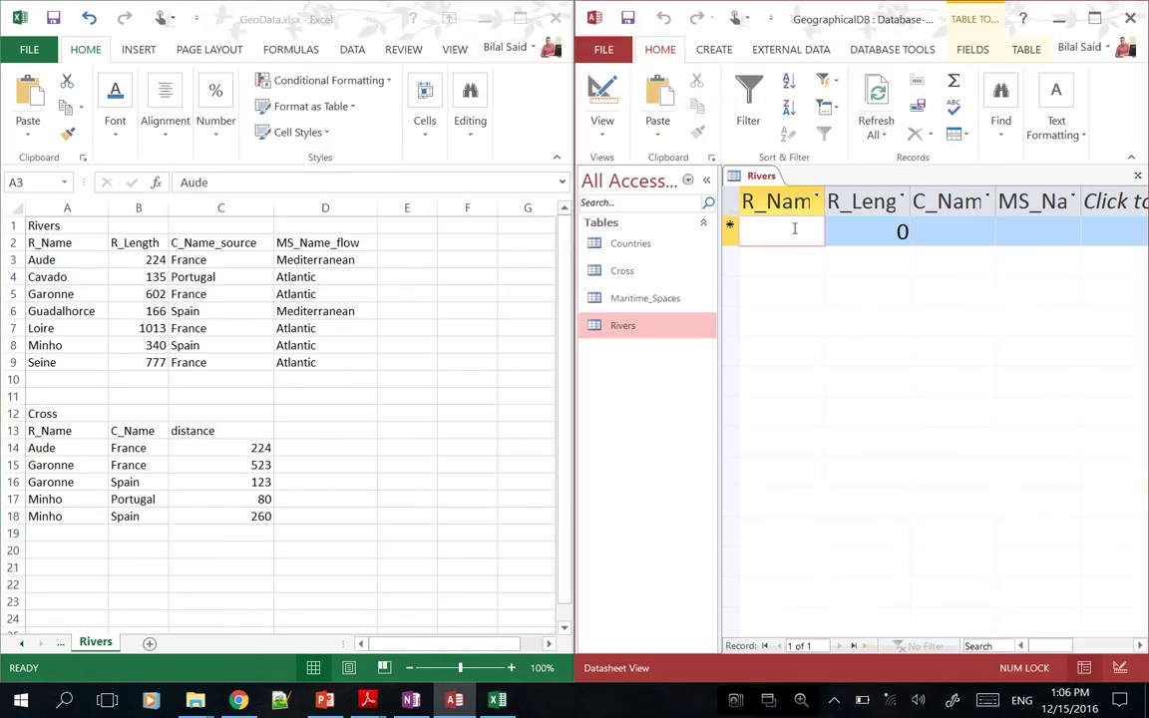
Enter the first Rivers record: Aude, length 224, source country France, maritime space Mediterranean
{"action": "type", "text": "Aude"}
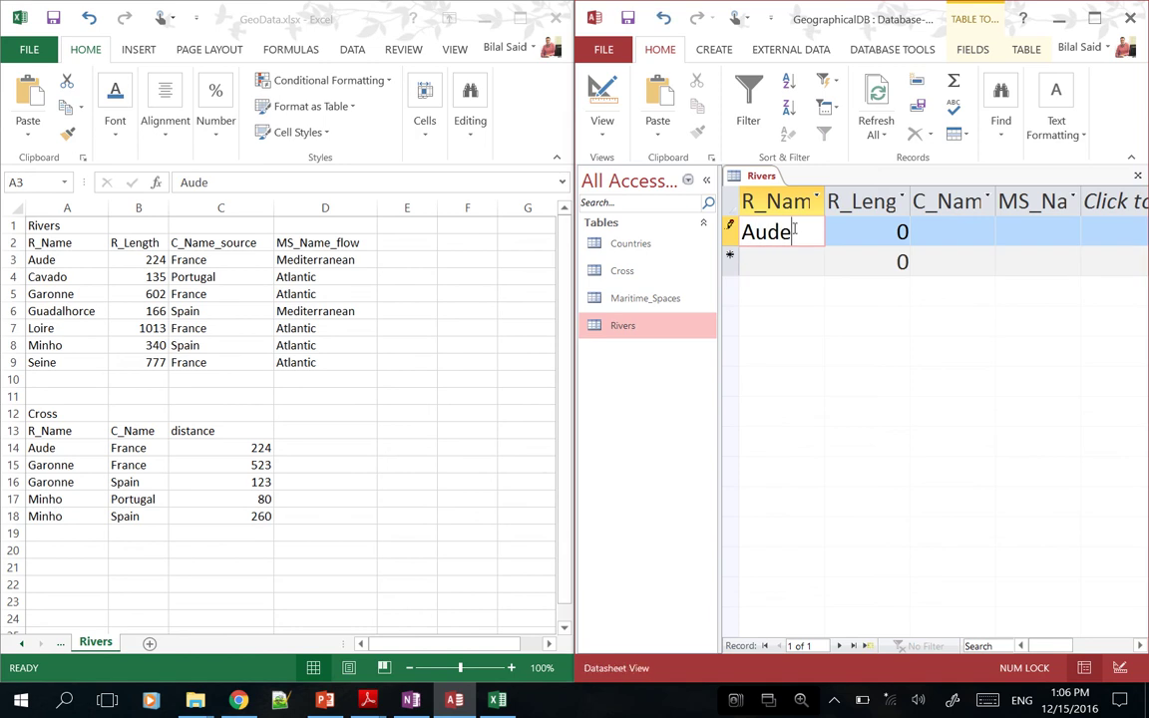
{"action": "key", "text": "Tab"}
{"action": "type", "text": "224"}
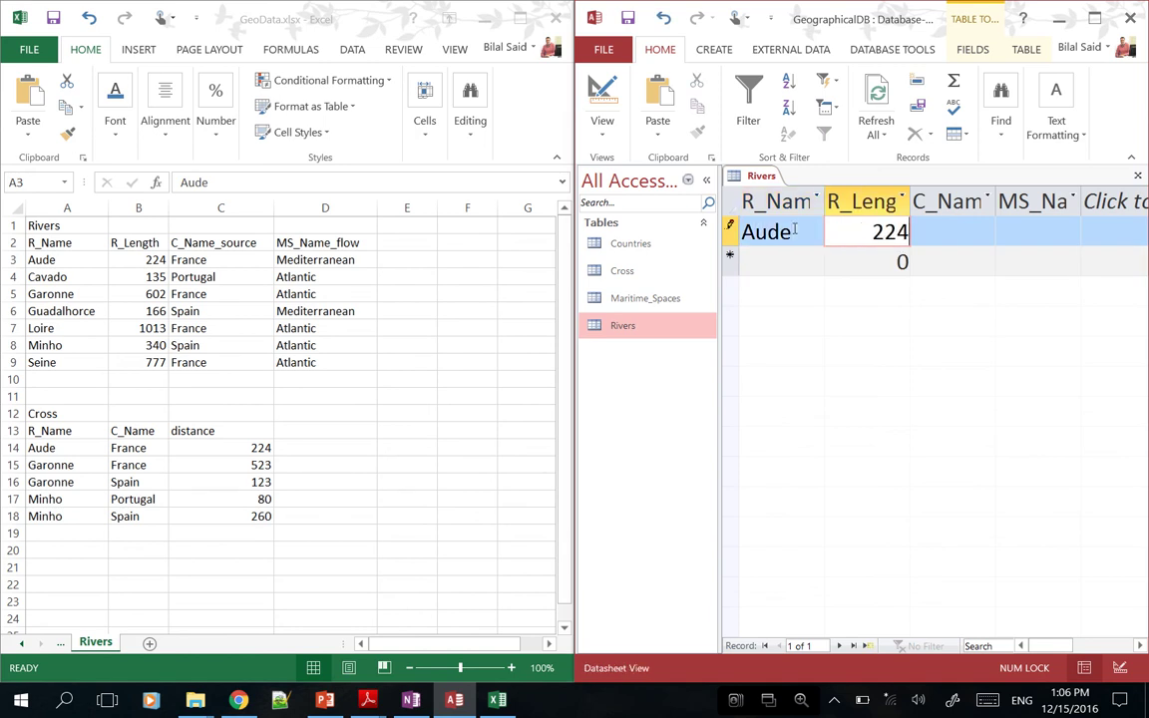
{"action": "key", "text": "Tab"}
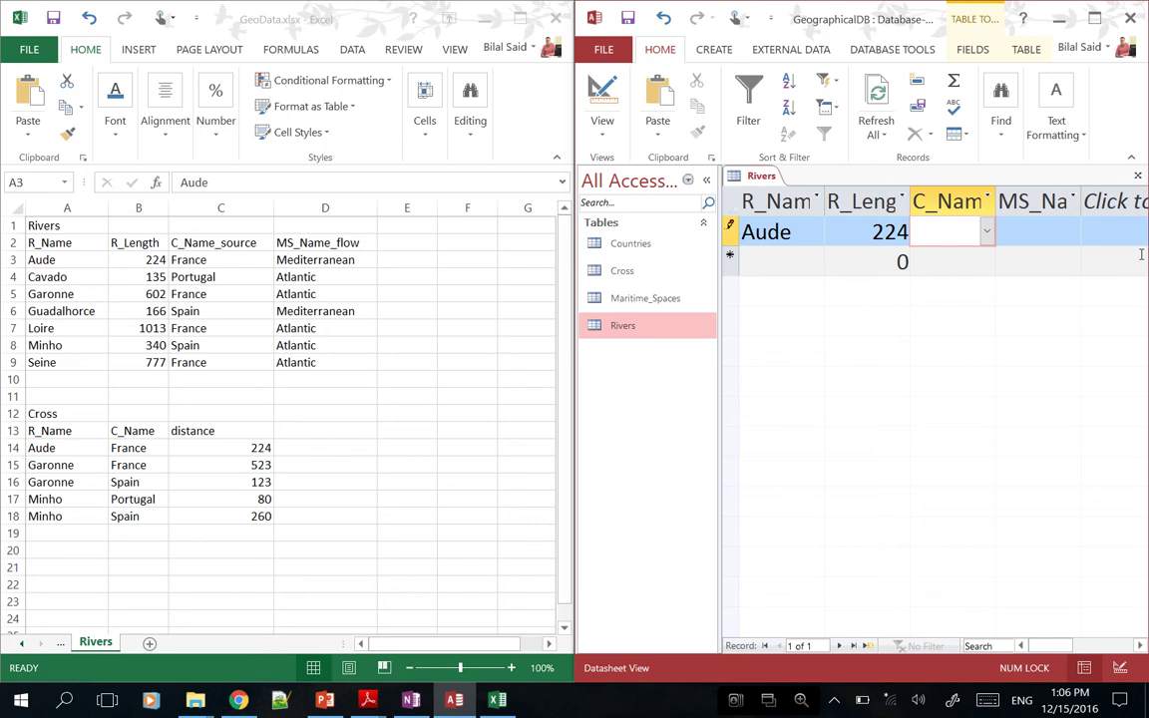
{"action": "left_click", "coordinate": [986, 230]}
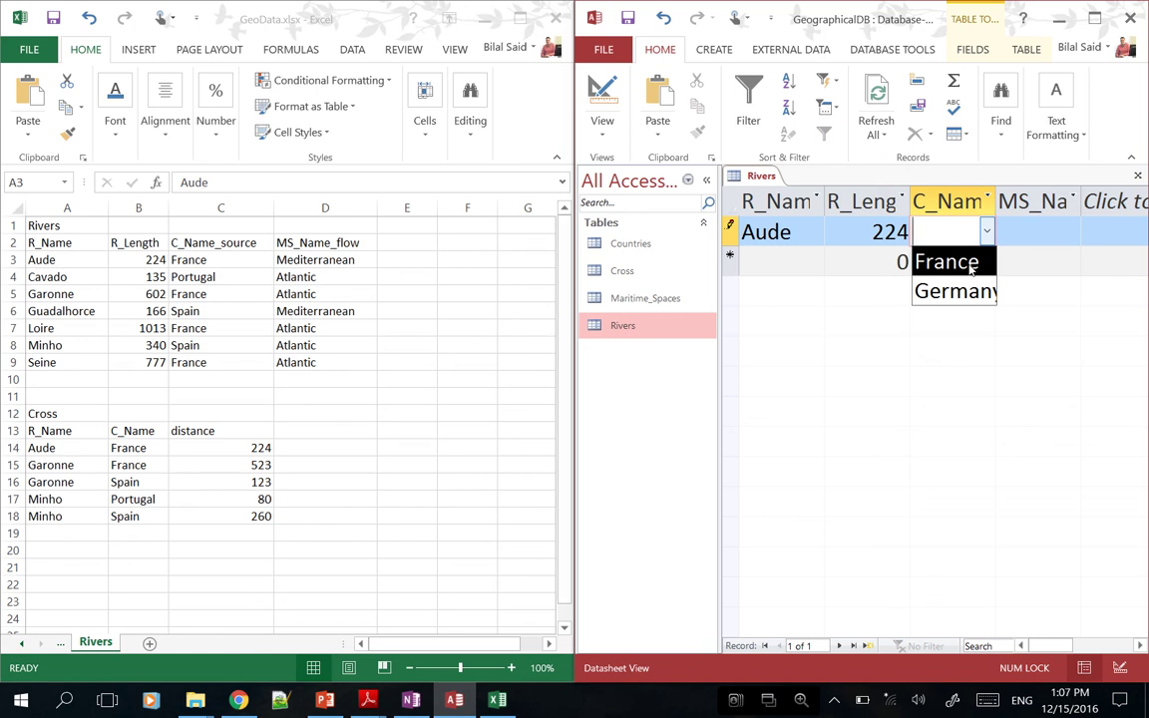
{"action": "left_click", "coordinate": [972, 263]}
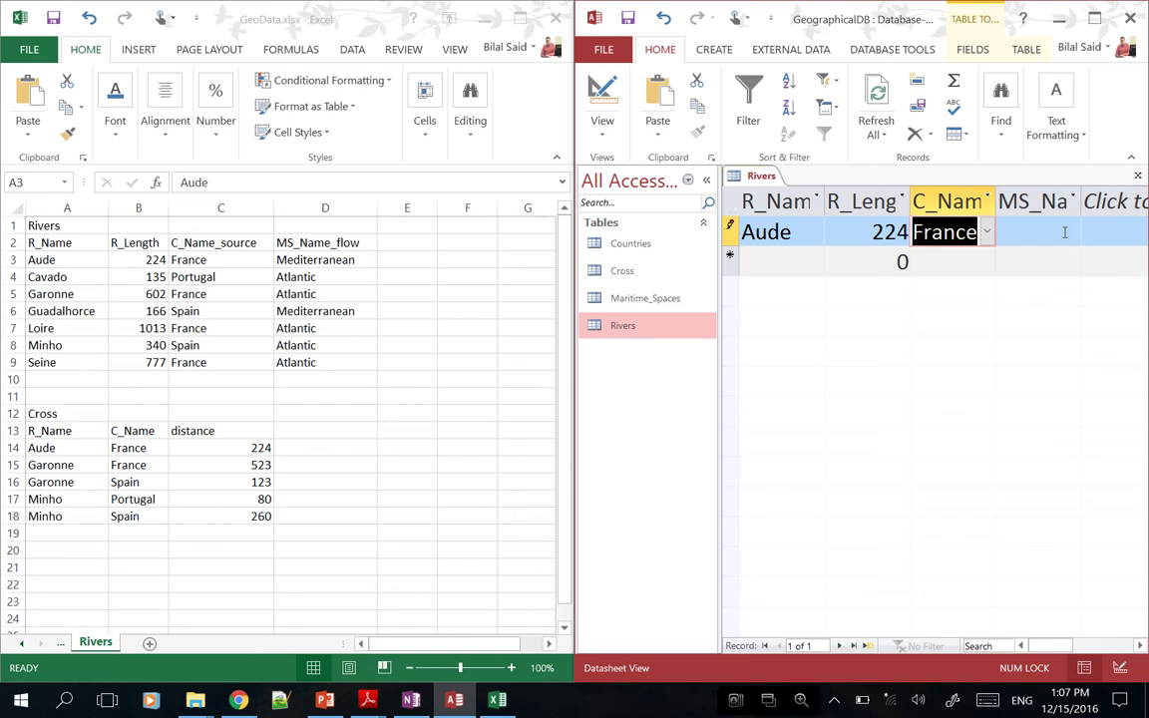
{"action": "left_click", "coordinate": [1054, 231]}
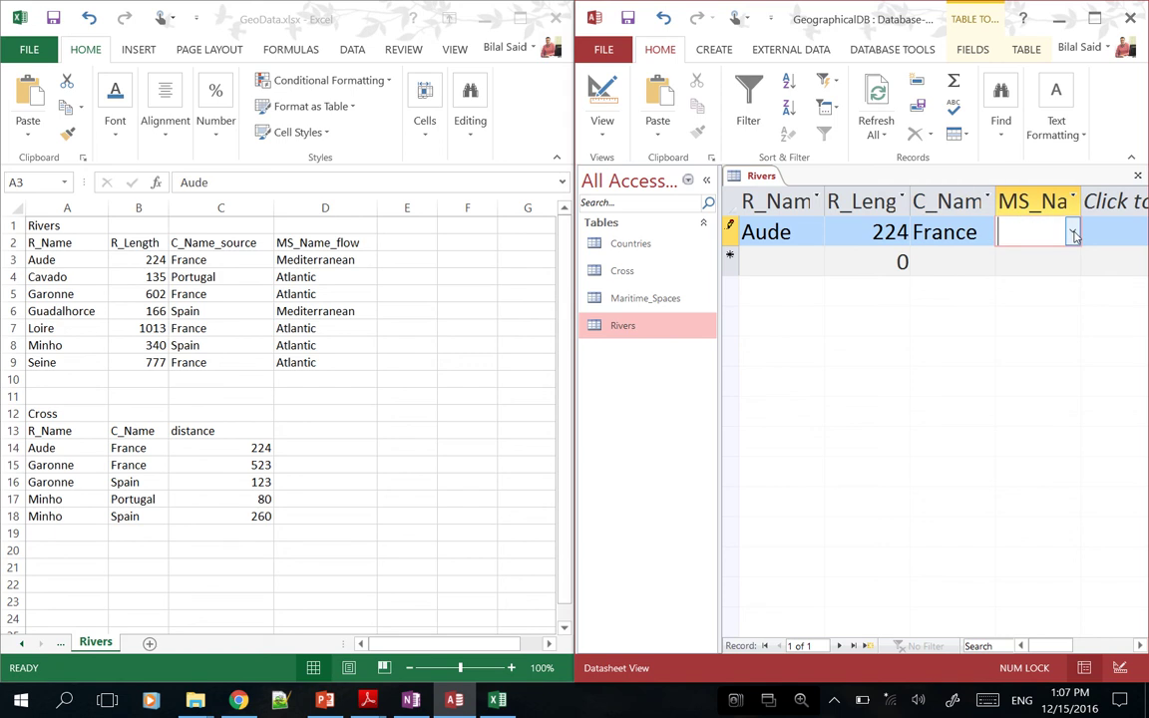
{"action": "left_click", "coordinate": [1074, 232]}
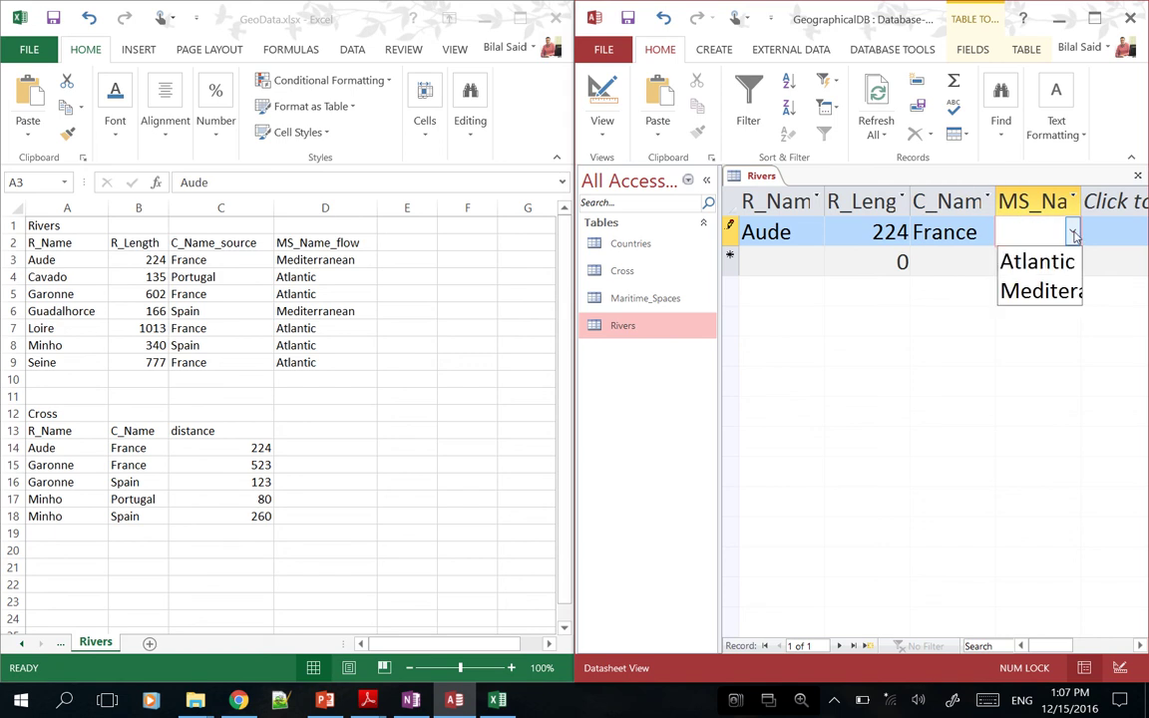
{"action": "left_click", "coordinate": [1045, 290]}
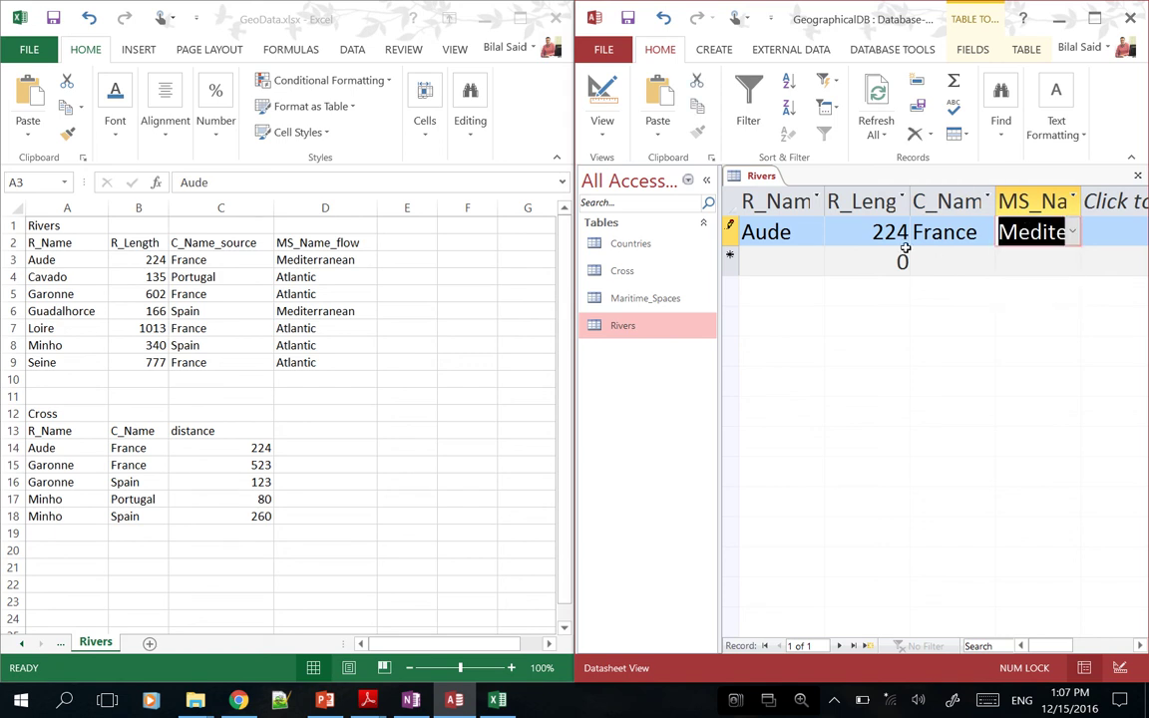
Try to add a second Rivers record: Cavado, length 135, source country Portugal, maritime space Atlantic
{"action": "left_click", "coordinate": [791, 258]}
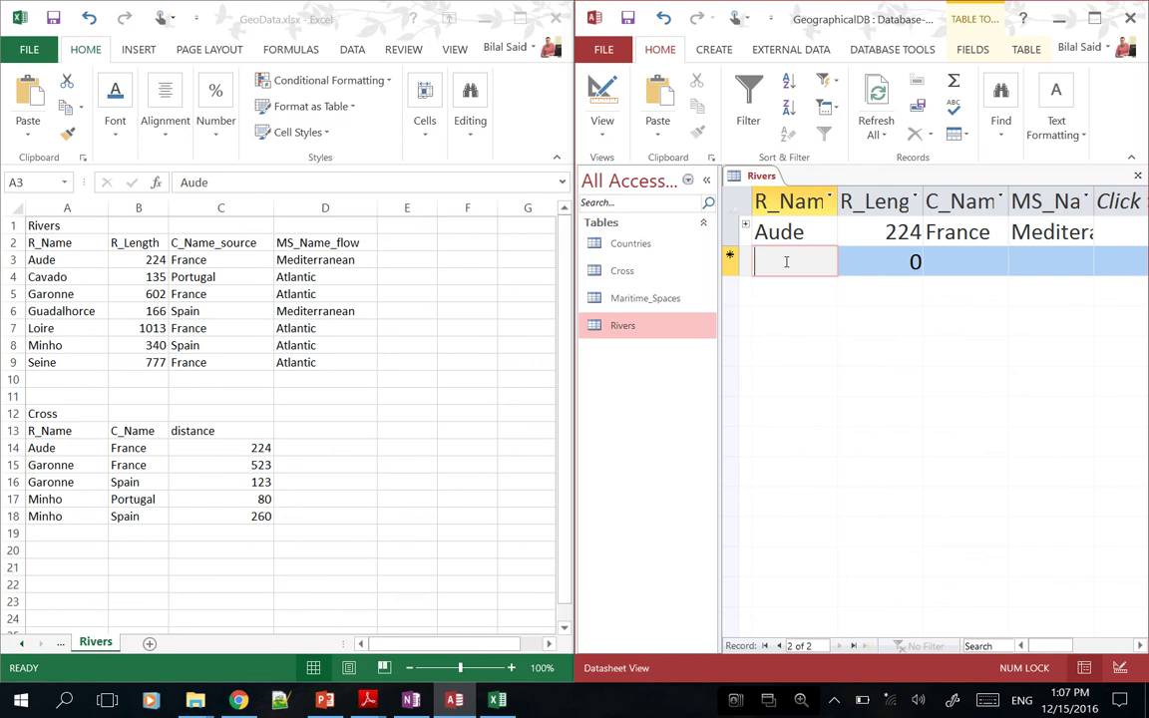
{"action": "type", "text": "Cavado"}
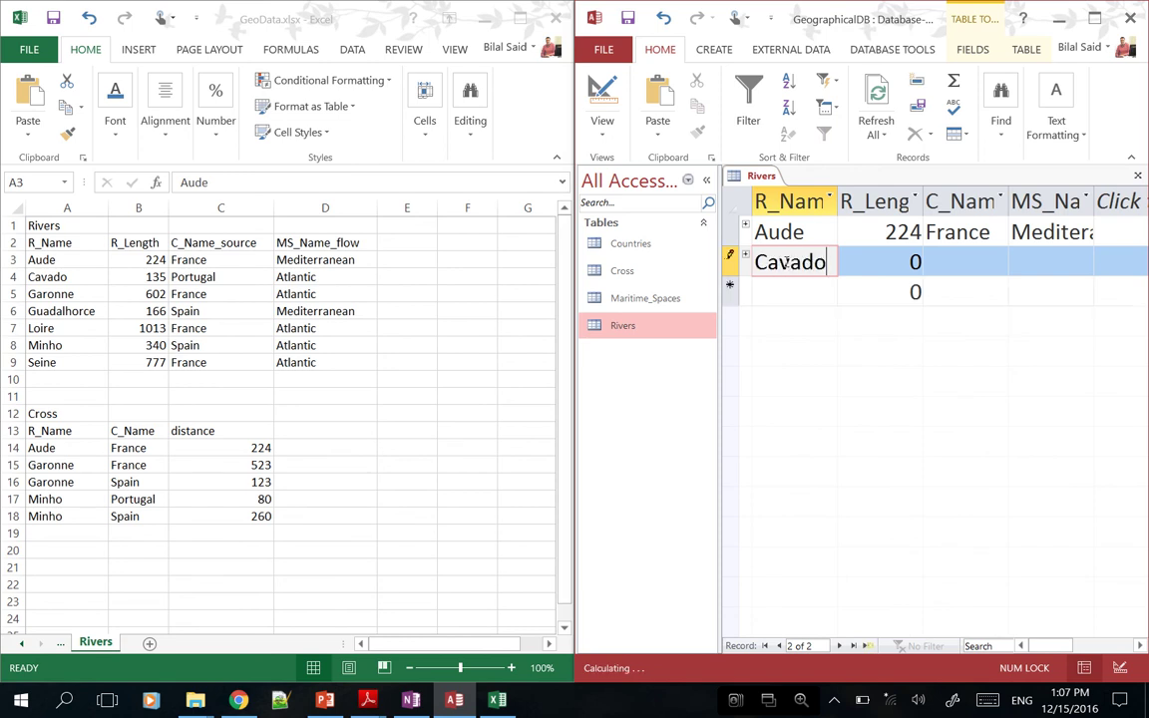
{"action": "key", "text": "Tab"}
{"action": "type", "text": "135"}
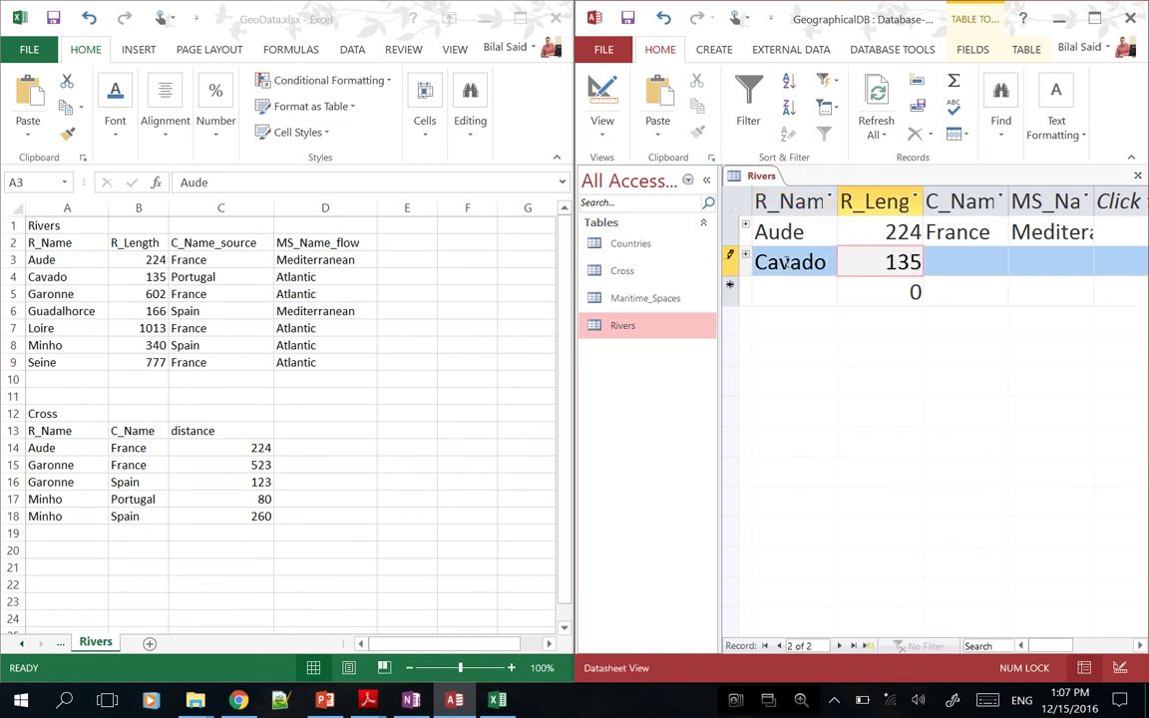
{"action": "key", "text": "Tab"}
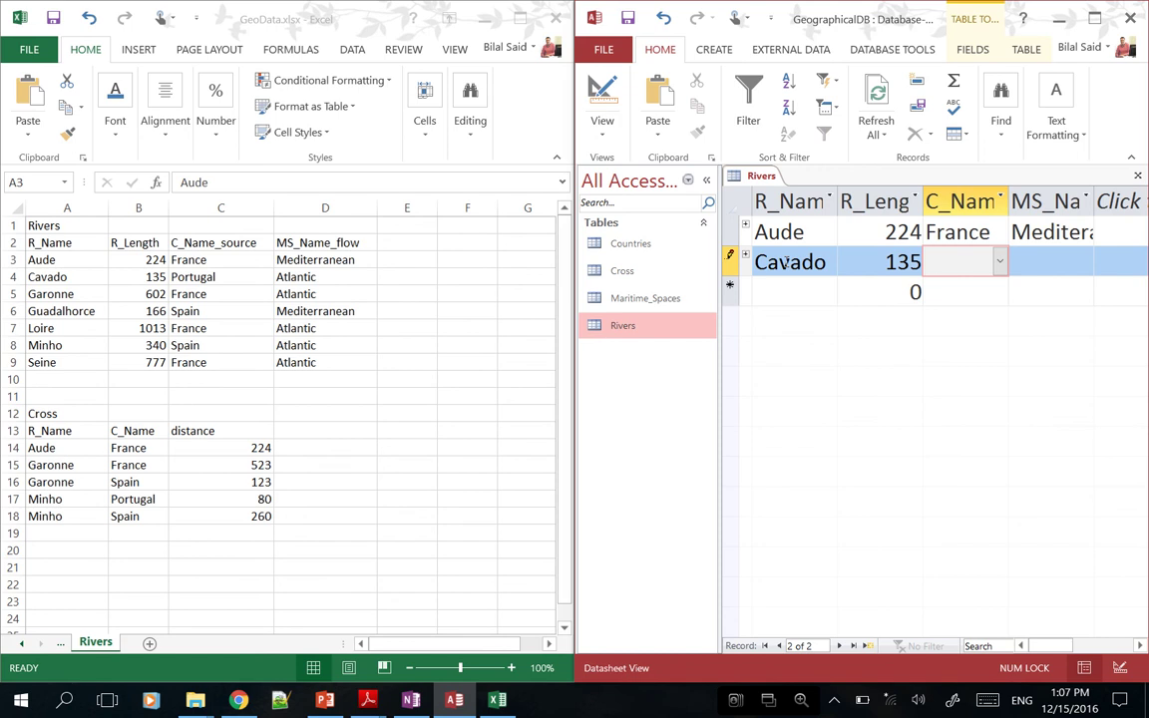
{"action": "type", "text": "Portu"}
{"action": "type", "text": "gal"}
{"action": "key", "text": "Tab"}
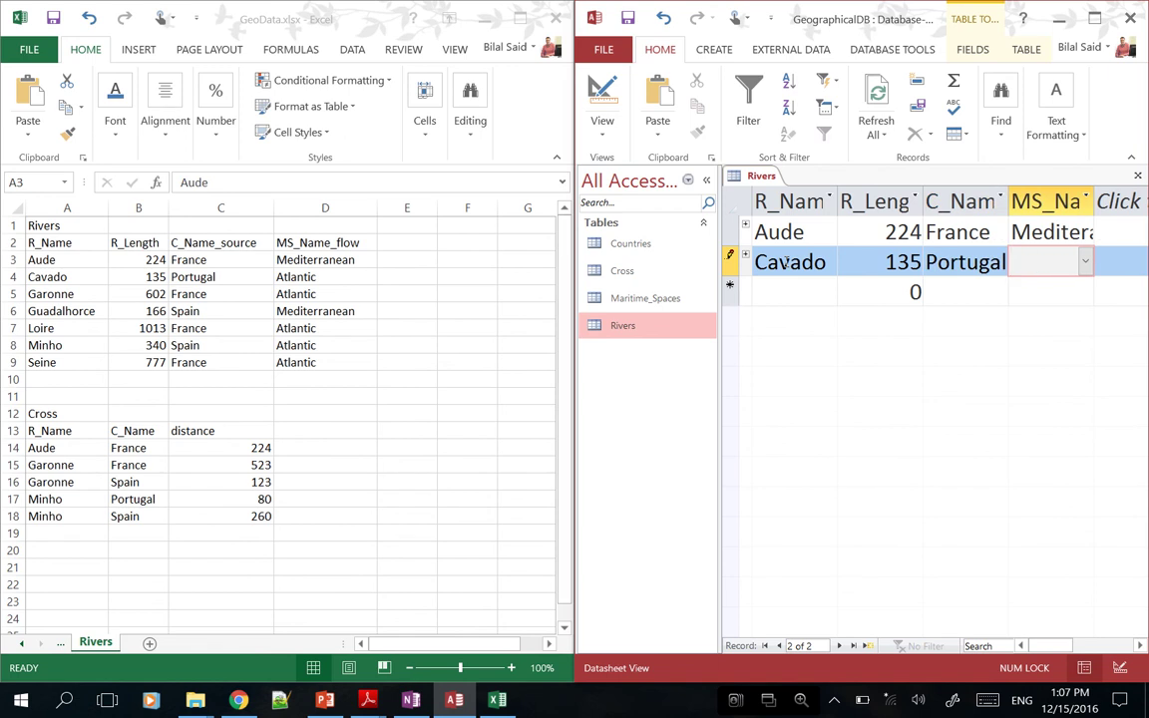
{"action": "type", "text": "Atlanti"}
{"action": "key", "text": "Tab"}
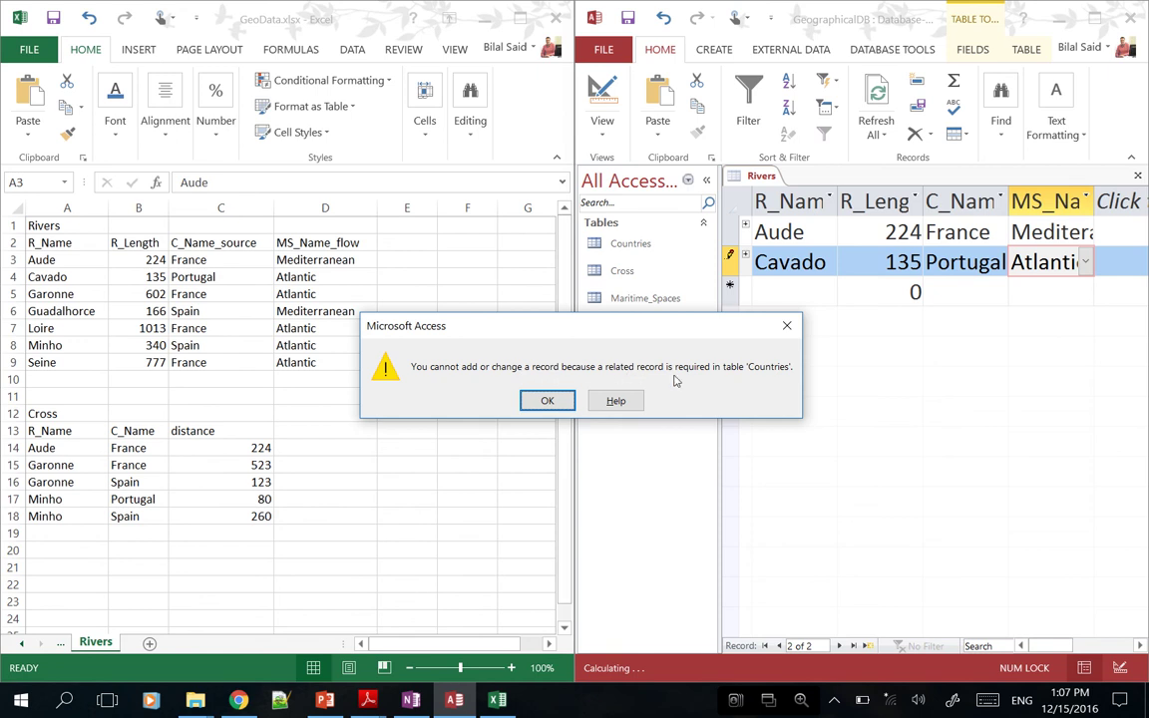
{"action": "left_click", "coordinate": [545, 403]}
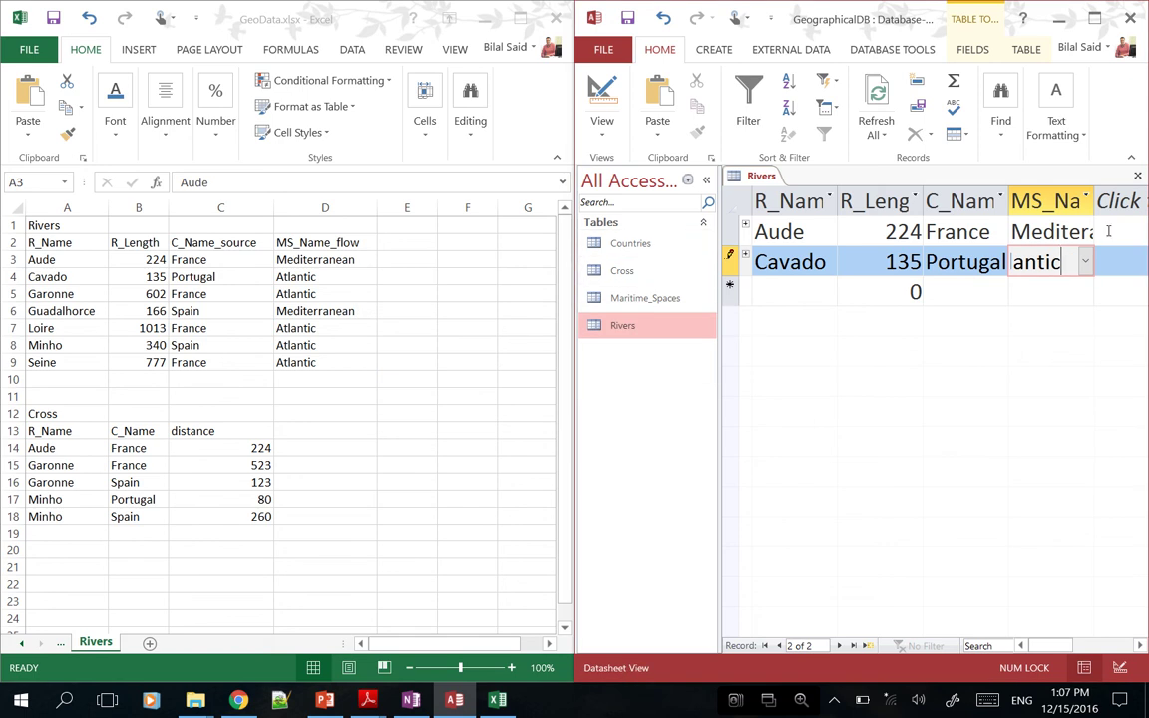
Change the Cavado record's source country to France and close the Rivers table
{"action": "left_click", "coordinate": [992, 262]}
{"action": "left_click", "coordinate": [1000, 262]}
{"action": "key", "text": "Down"}
{"action": "key", "text": "Return"}
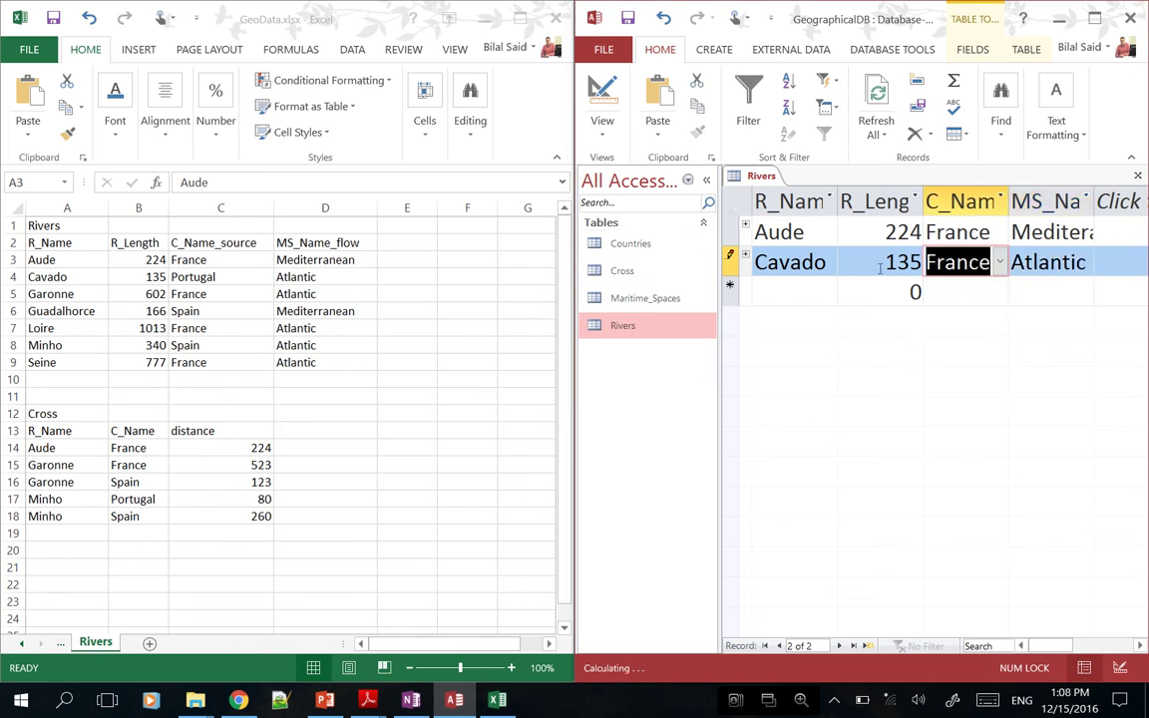
{"action": "key", "text": "ctrl+w"}
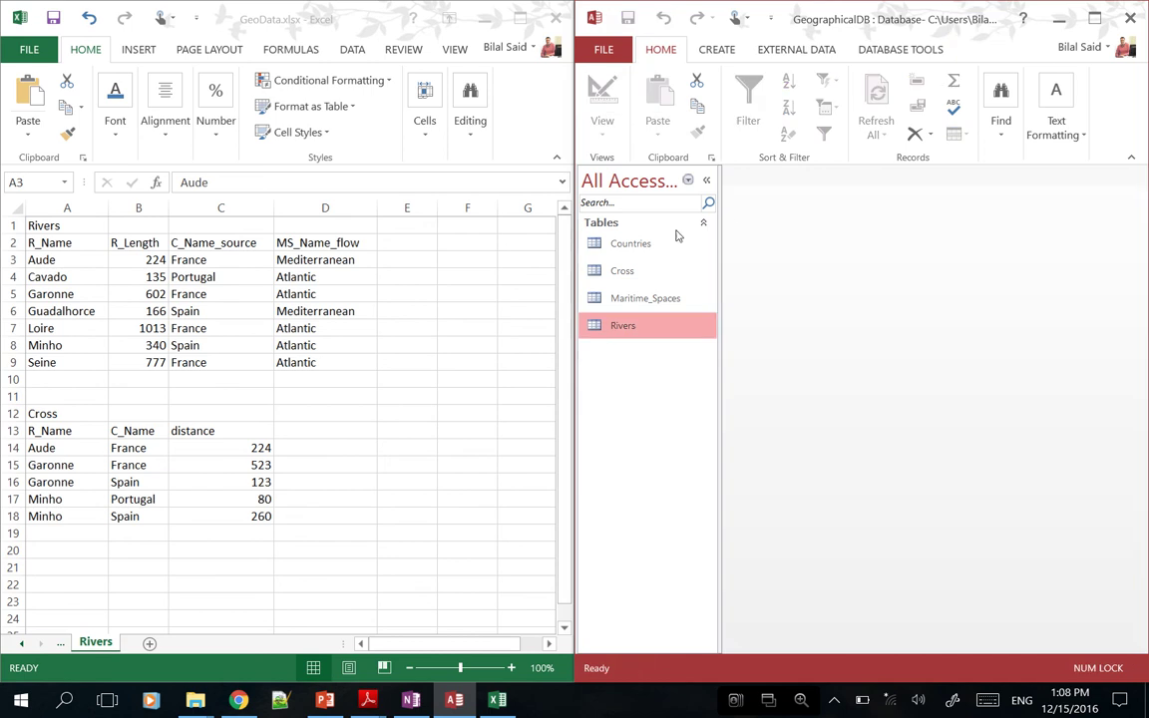
Open the Countries table and add a record named Portugal, leaving its other fields at their defaults
{"action": "double_click", "coordinate": [676, 243]}
{"action": "left_click", "coordinate": [795, 287]}
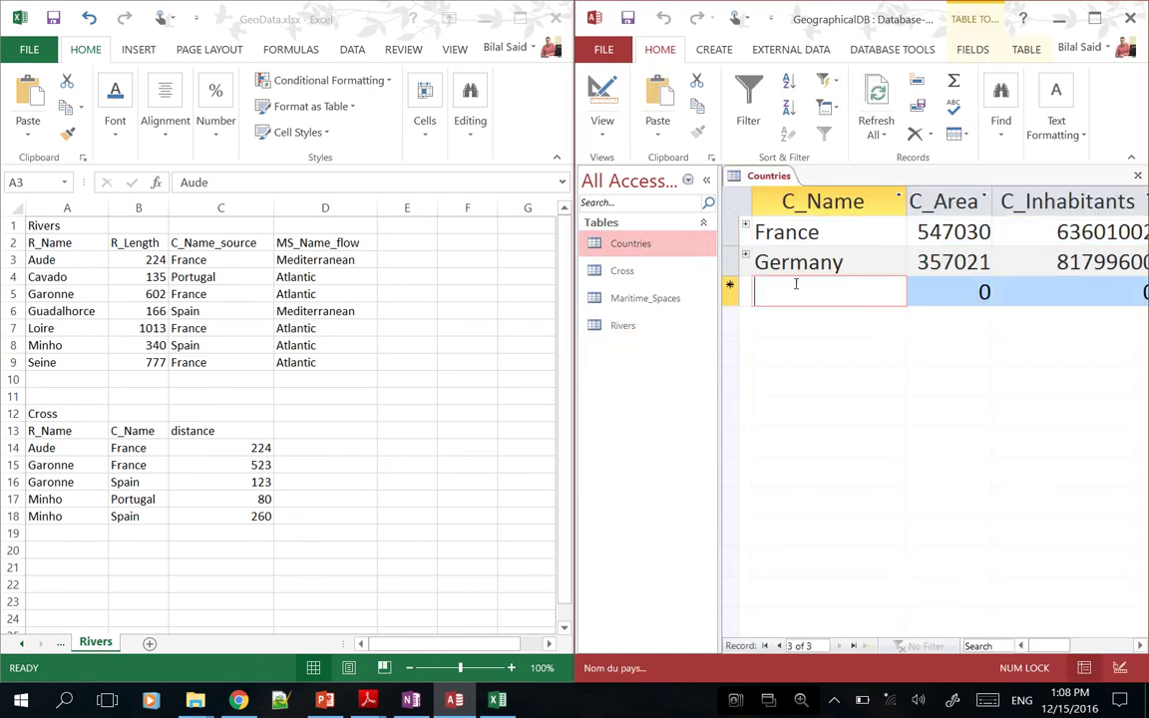
{"action": "type", "text": "Portugal"}
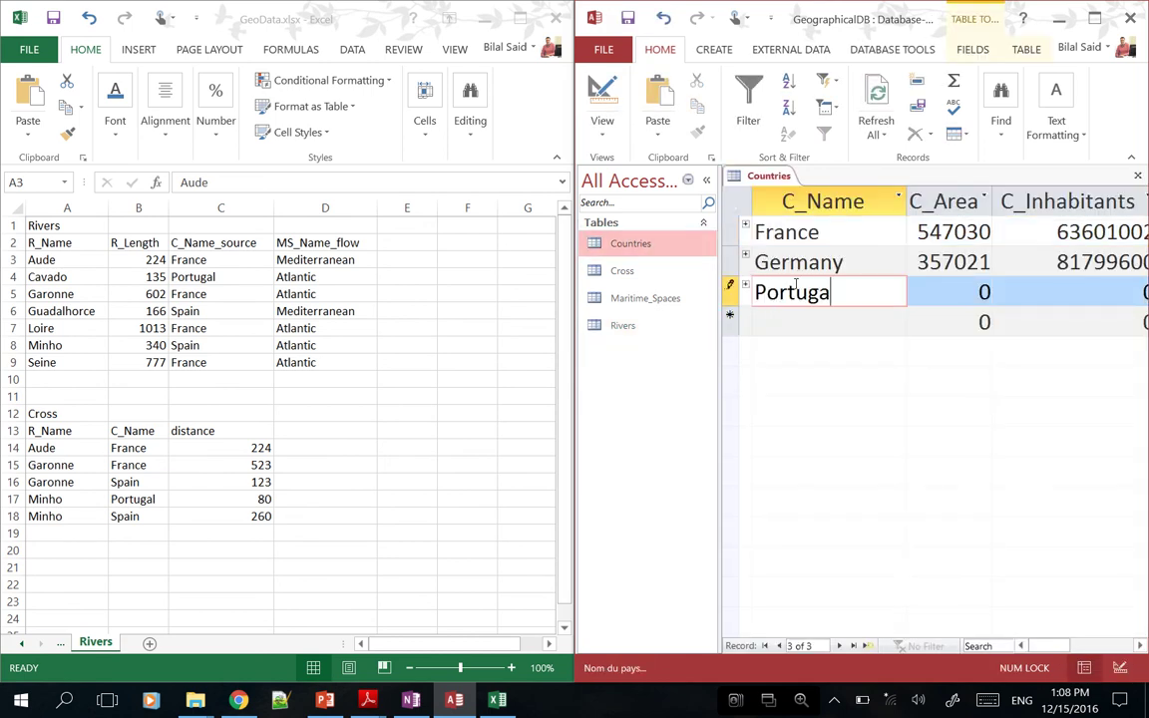
{"action": "key", "text": "Tab"}
{"action": "key", "text": "Tab"}
{"action": "key", "text": "Tab"}
{"action": "key", "text": "Tab"}
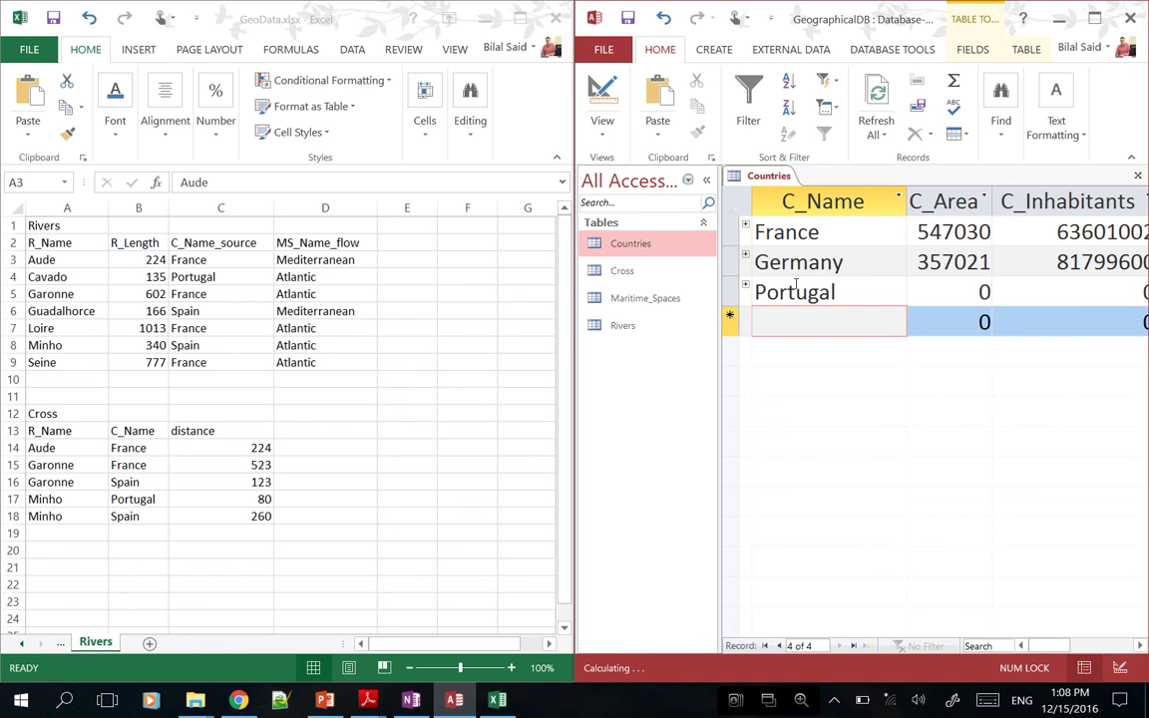
Set the Cavado record's source country to Portugal in the Rivers table, and close both the Rivers and Countries tables
{"action": "double_click", "coordinate": [620, 326]}
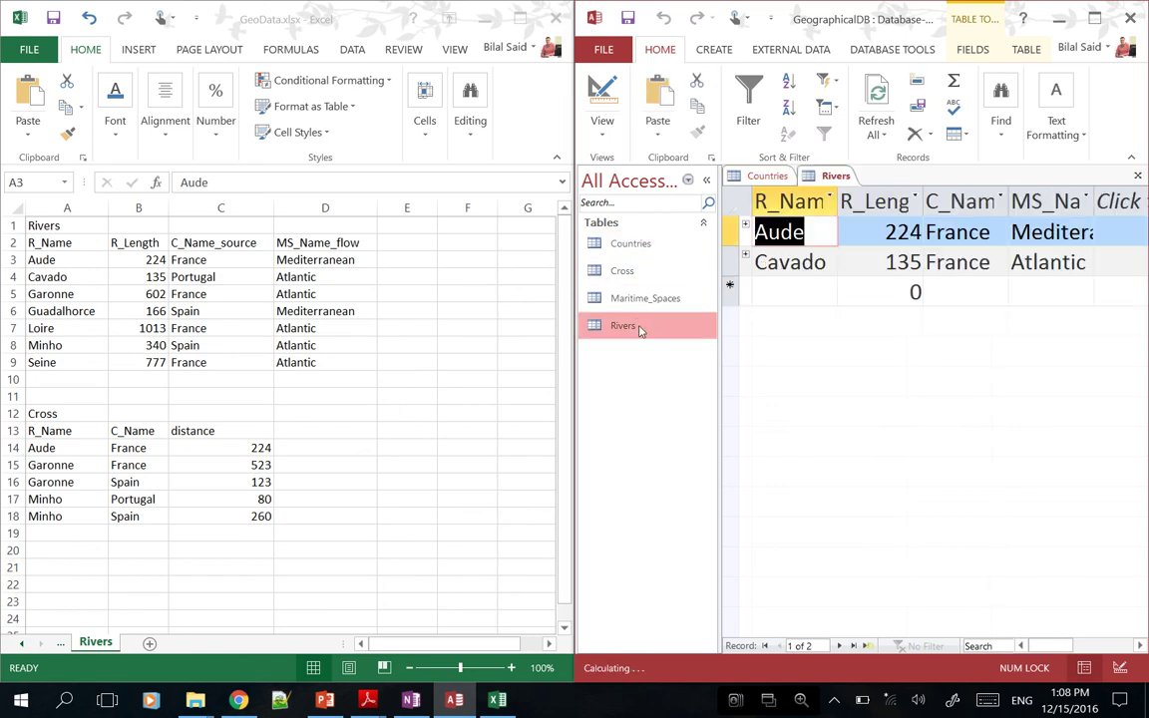
{"action": "left_click", "coordinate": [942, 262]}
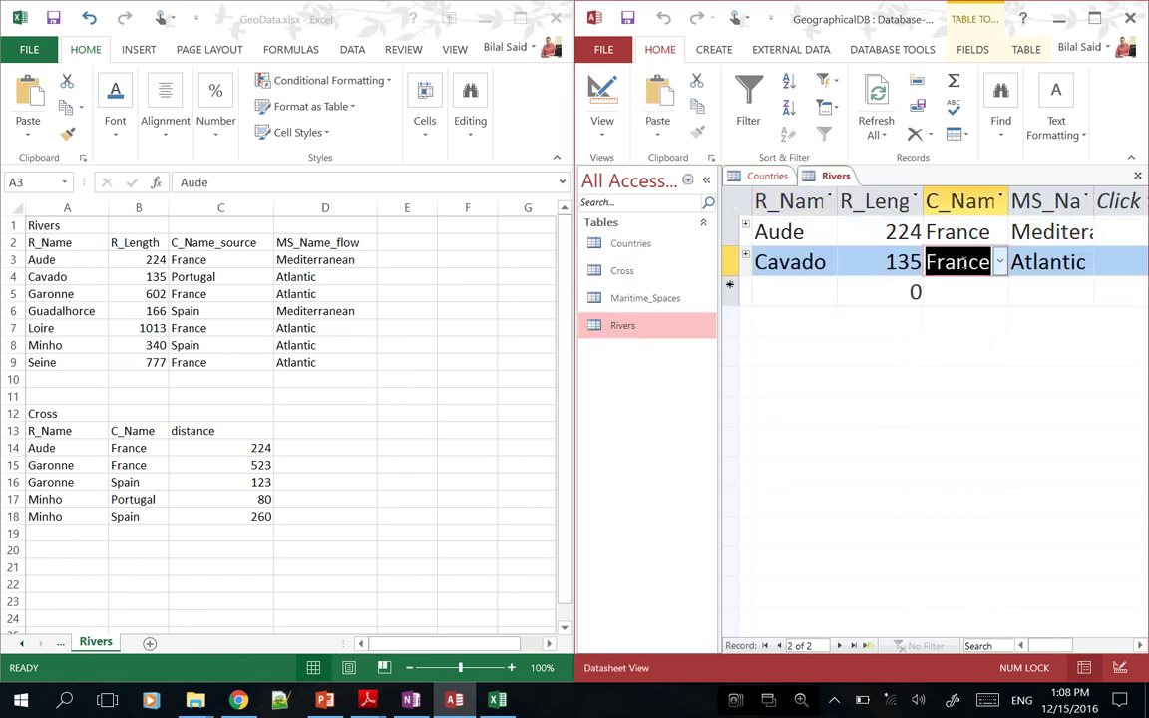
{"action": "left_click", "coordinate": [999, 262]}
{"action": "left_click", "coordinate": [965, 350]}
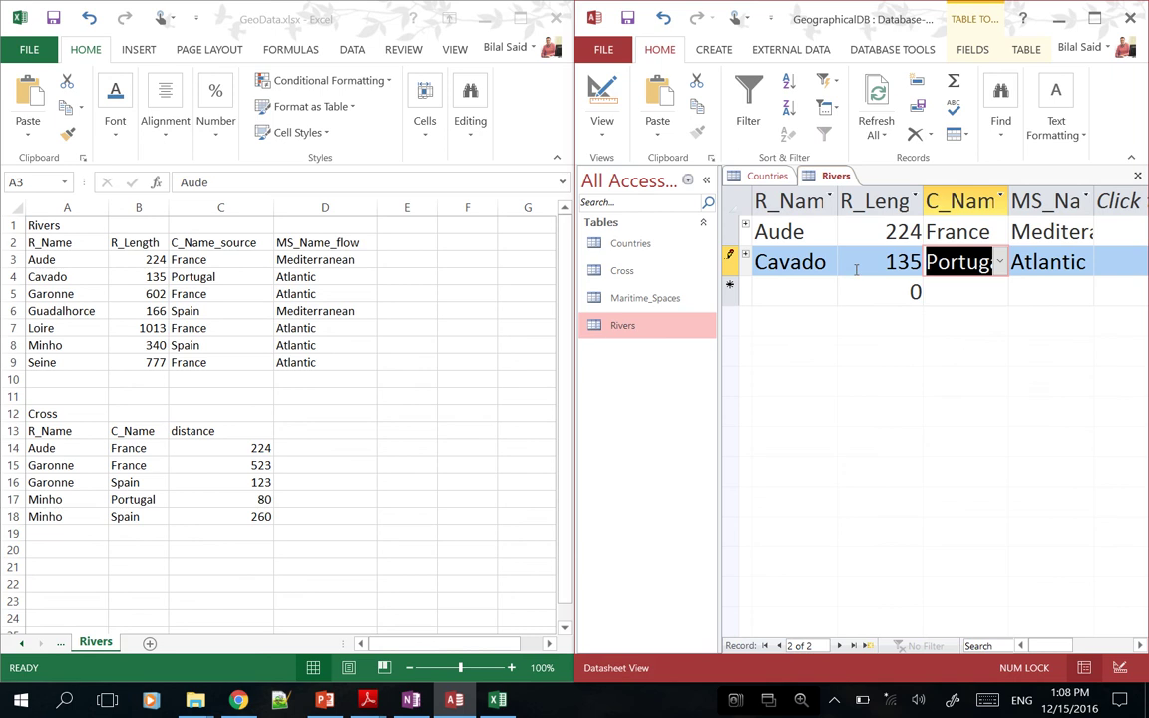
{"action": "key", "text": "ctrl+w"}
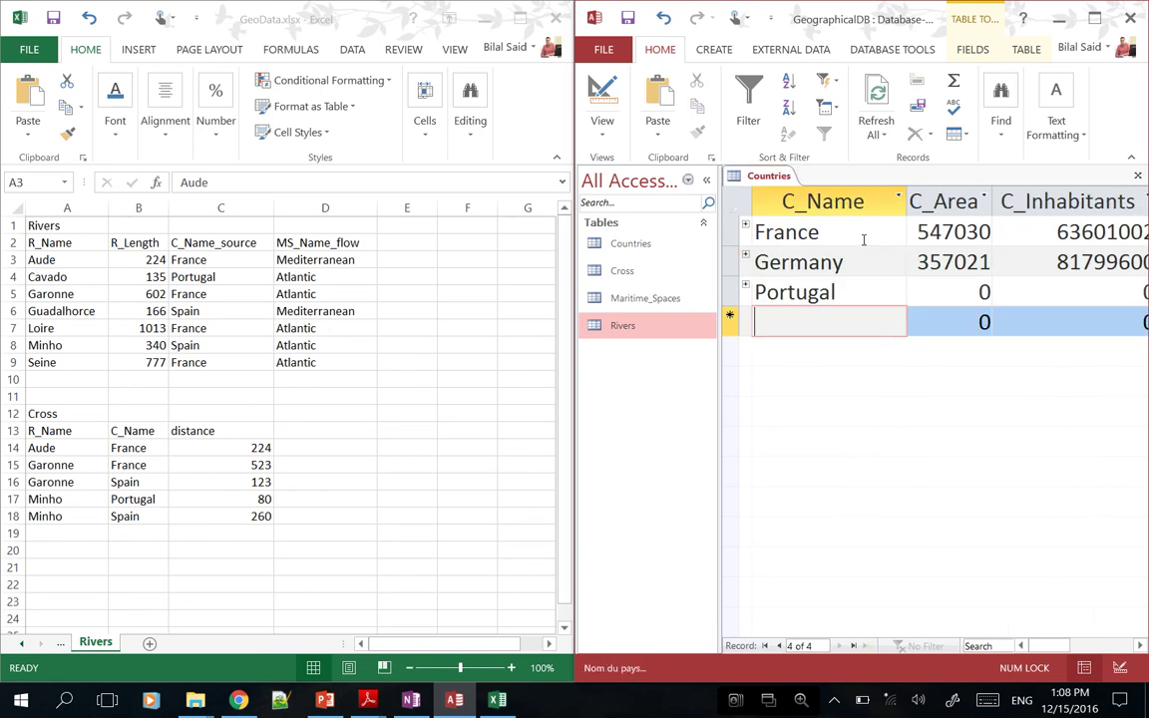
{"action": "key", "text": "ctrl+w"}
Open the Cross table and enter the first crossing from the Excel sheet: country France, river Aude, distance 224
{"action": "double_click", "coordinate": [620, 270]}
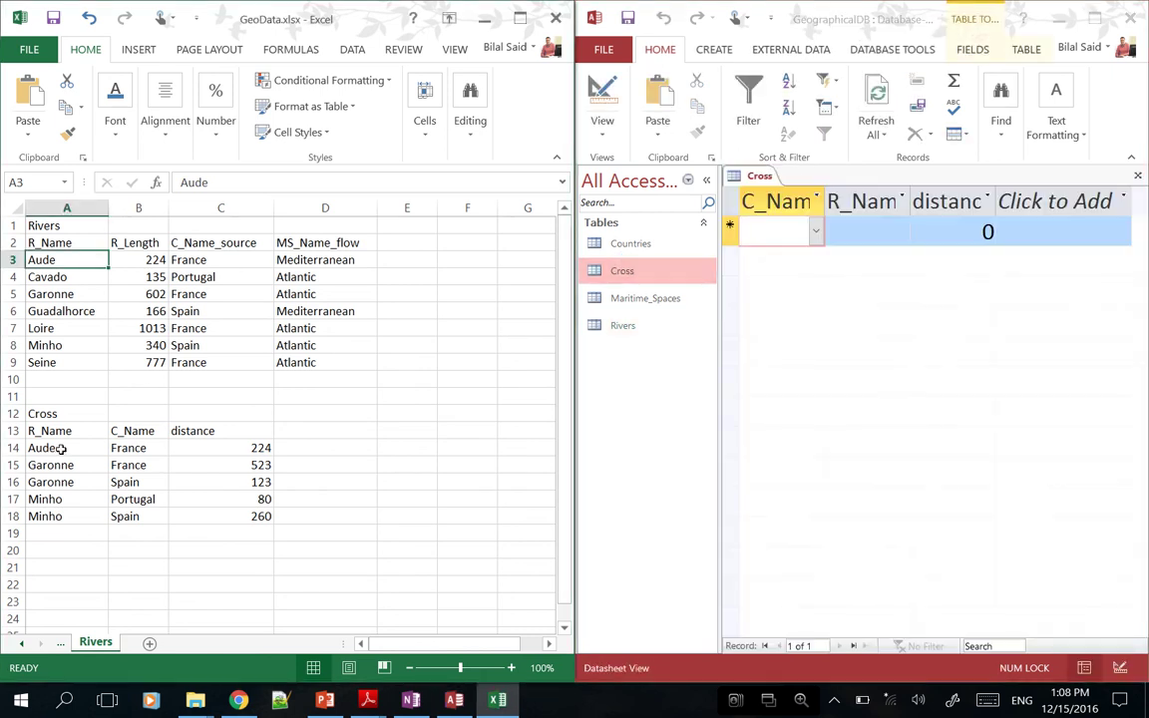
{"action": "left_click_drag", "start_coordinate": [45, 448], "coordinate": [225, 448]}
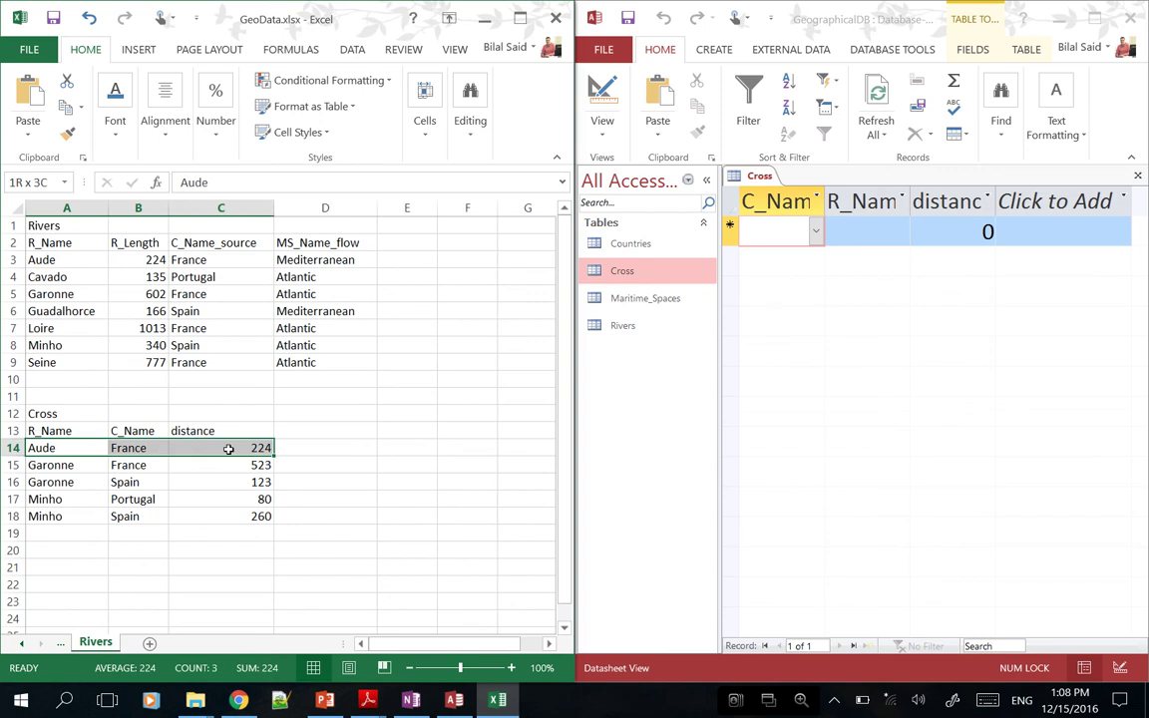
{"action": "left_click", "coordinate": [816, 233]}
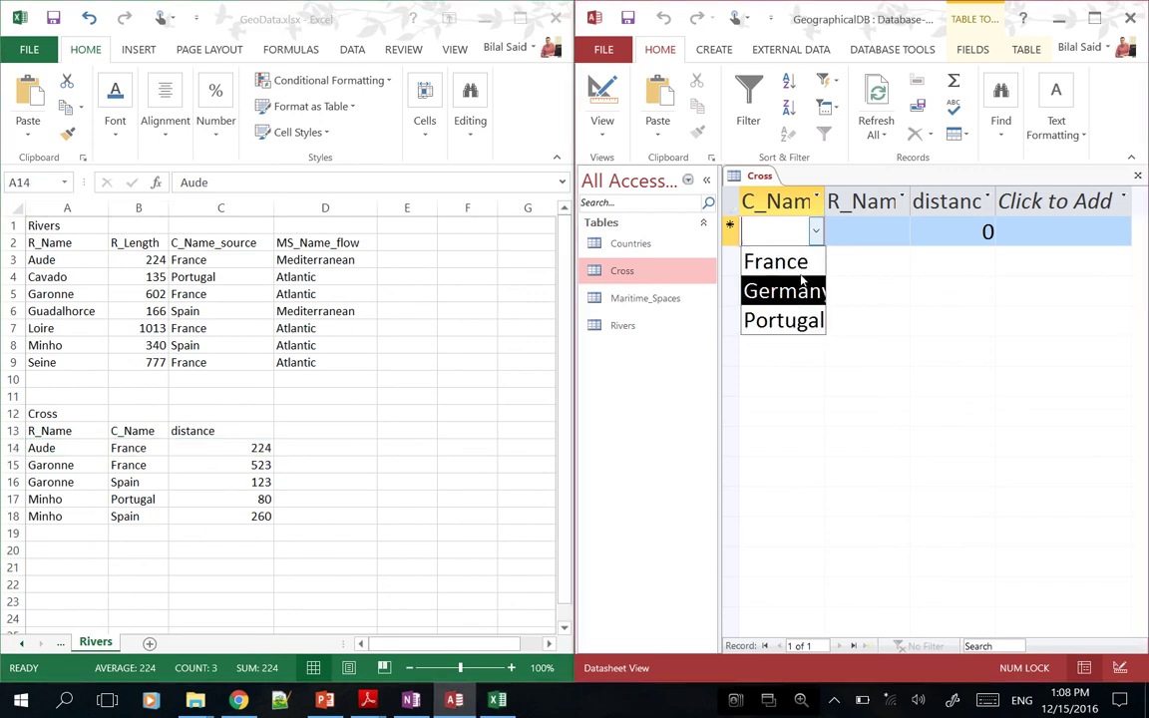
{"action": "left_click", "coordinate": [798, 265]}
{"action": "left_click", "coordinate": [892, 234]}
{"action": "left_click", "coordinate": [900, 231]}
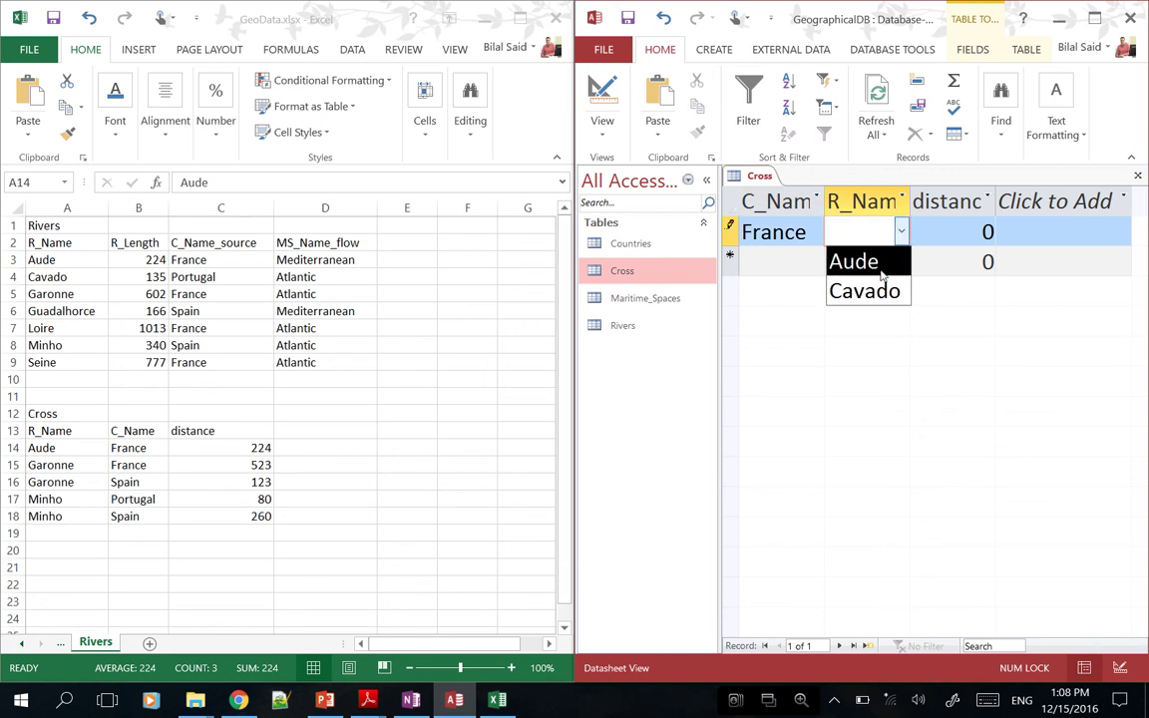
{"action": "left_click", "coordinate": [850, 261]}
{"action": "left_click", "coordinate": [951, 240]}
{"action": "double_click", "coordinate": [951, 240]}
{"action": "type", "text": "224"}
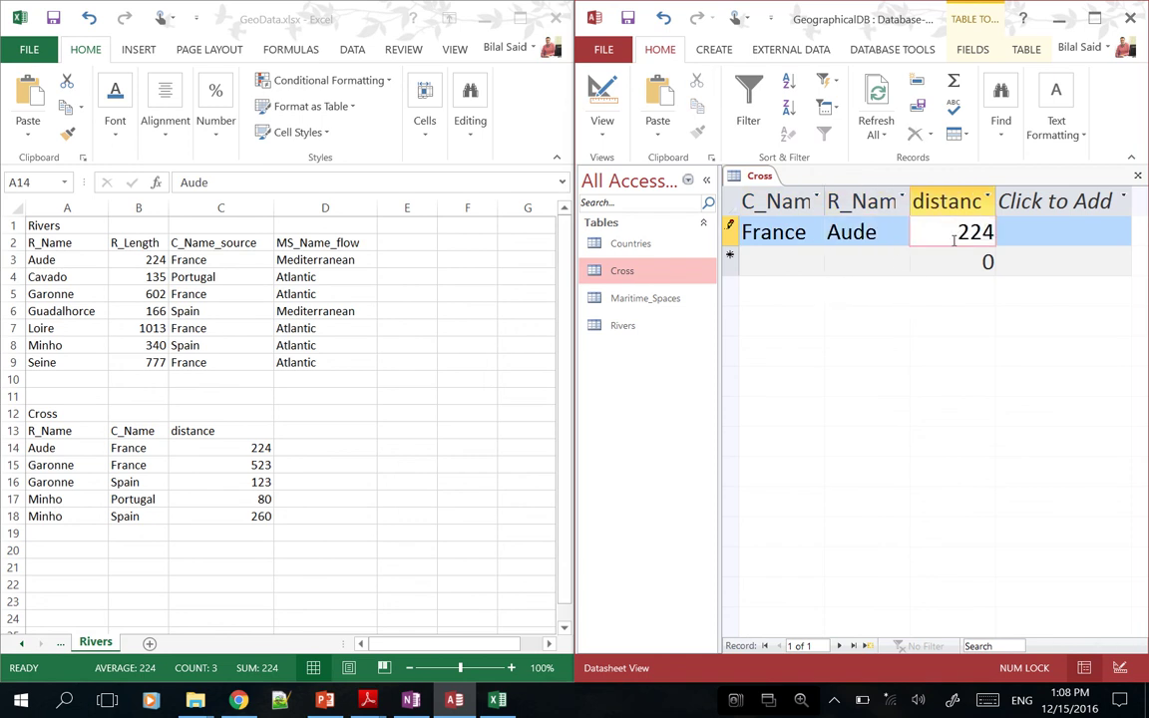
{"action": "key", "text": "Return"}
{"action": "key", "text": "ctrl+a"}
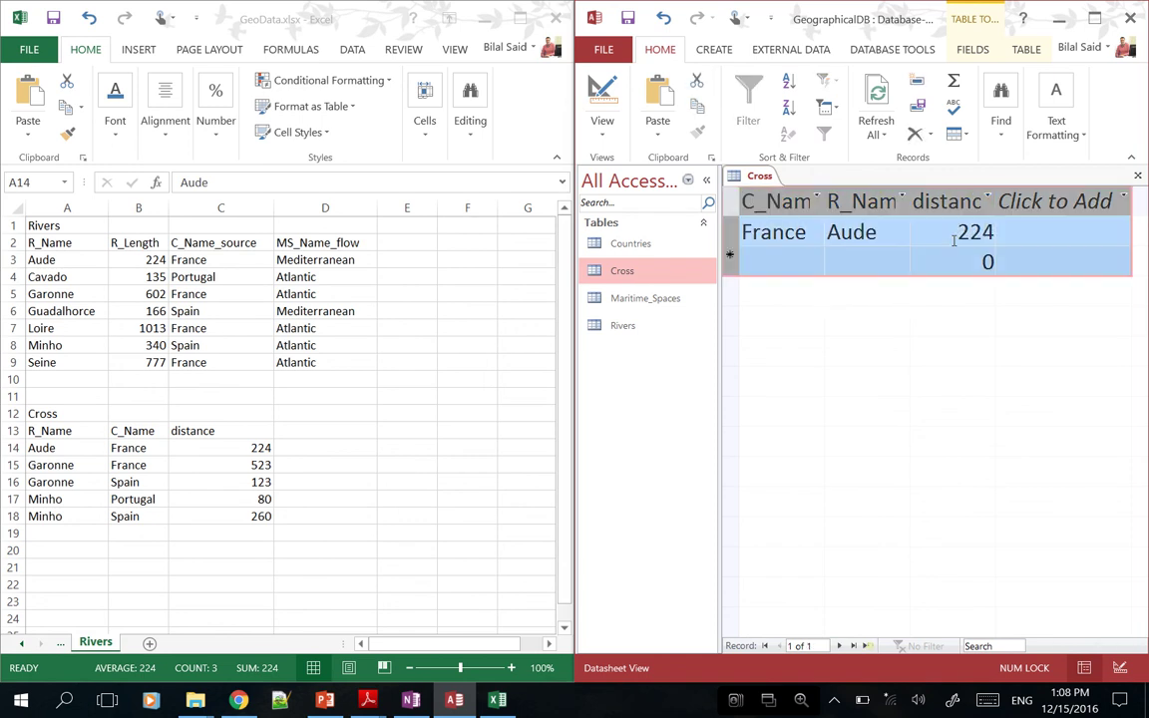
{"action": "left_click", "coordinate": [845, 271]}
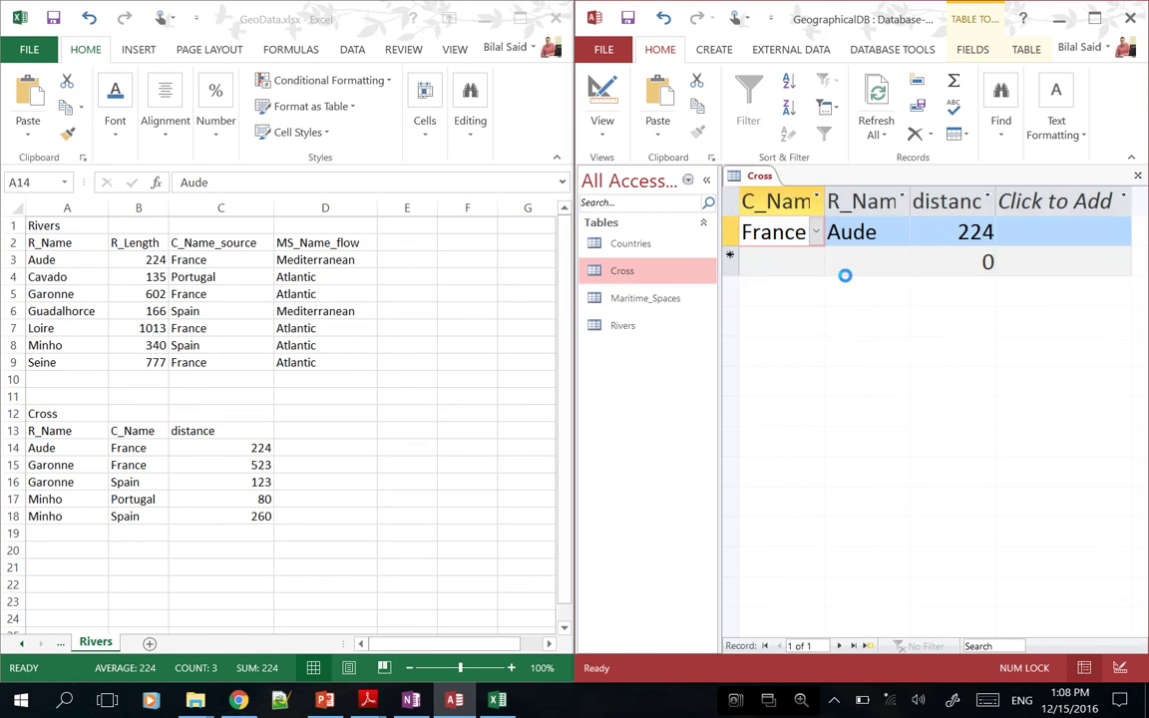
Close the Cross table and exit the GeographicalDB database
{"action": "key", "text": "ctrl+w"}
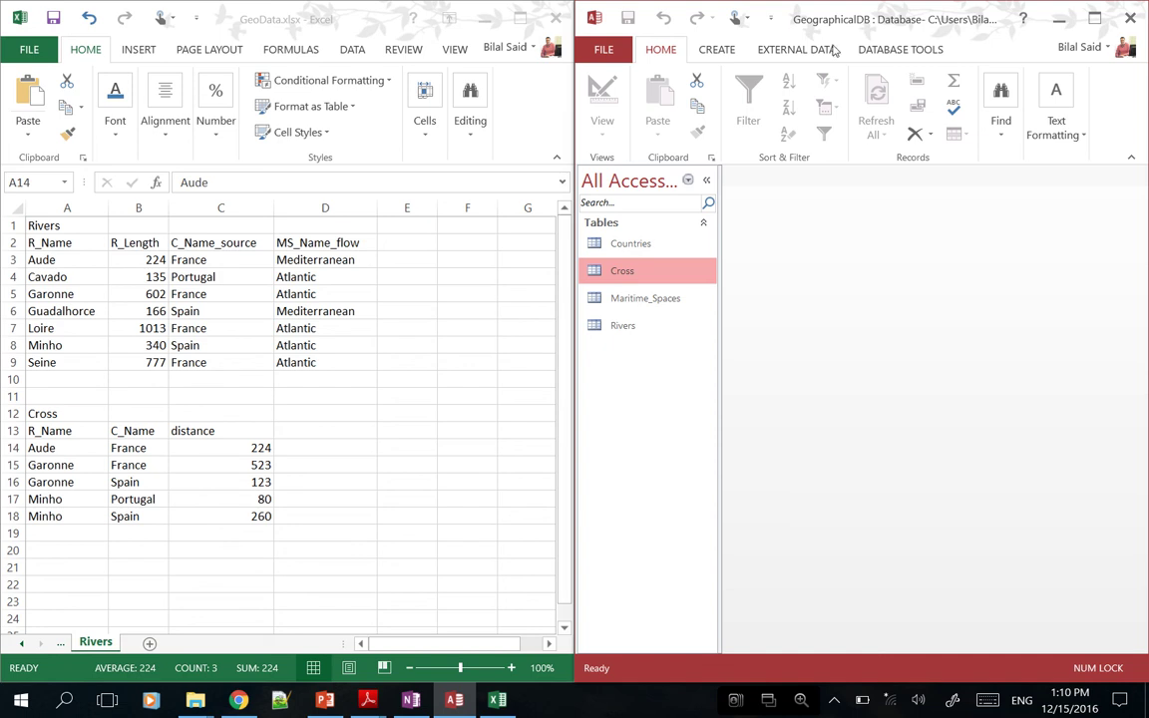
{"action": "left_click", "coordinate": [1127, 22]}
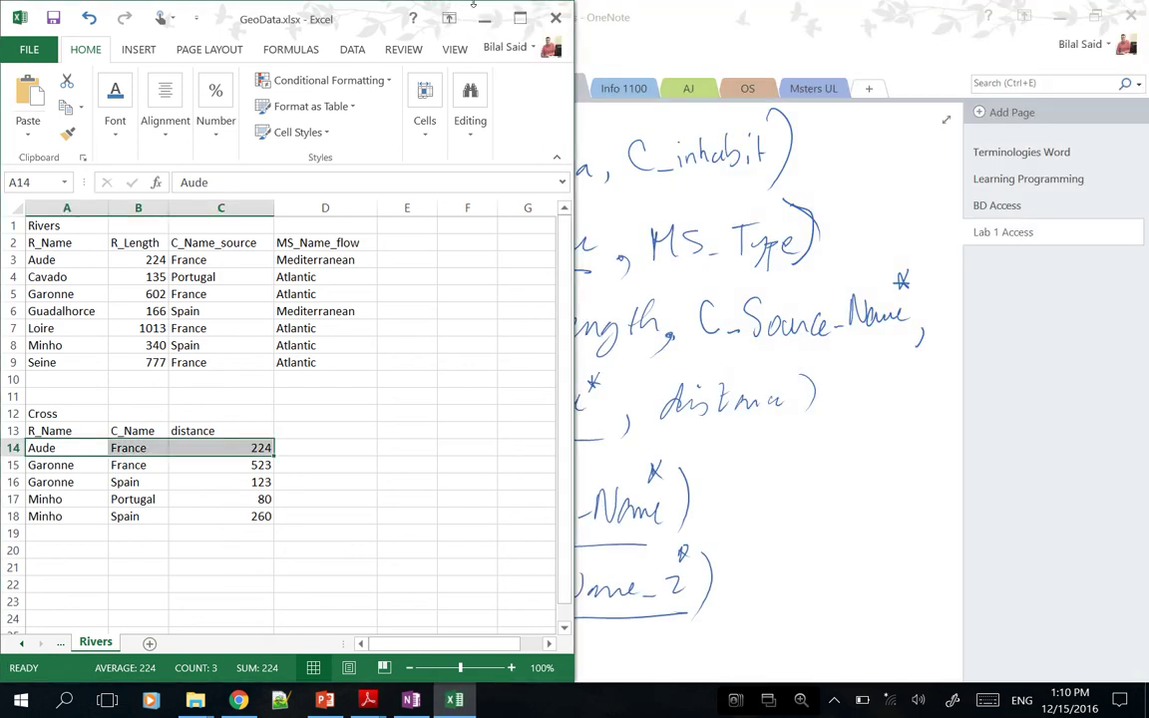